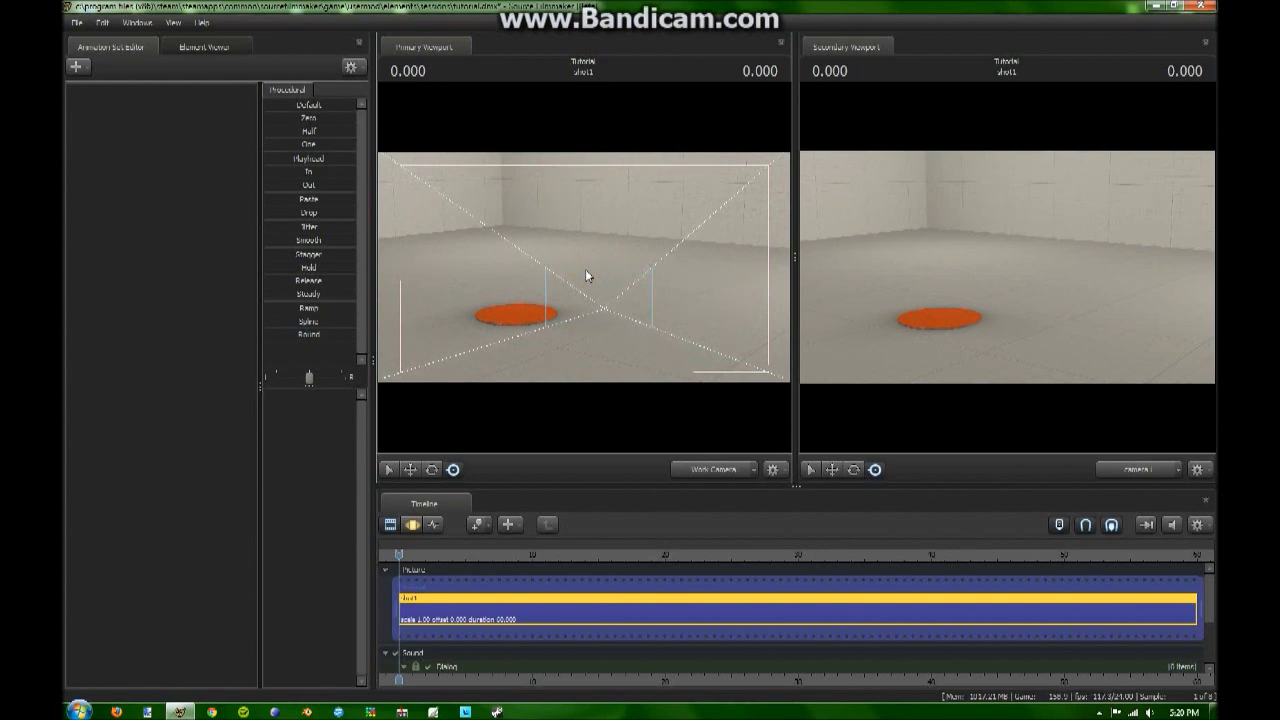
- Reposition the work camera around the orange disc and turn the shot camera to face the wall corner beyond it
left_click_drag(586, 270, 596, 276)
left_click_drag(632, 319, 692, 282)
mouse_move(584, 267)
left_mouse_down()
mouse_move(600, 284)
mouse_move(584, 268)
left_mouse_up()
left_click_drag(1023, 298, 974, 250)
key("w")
key("w")
key("x")
- Create an animation set for a new model, filtering for scout and loading player\scout.mdl
left_click(76, 66)
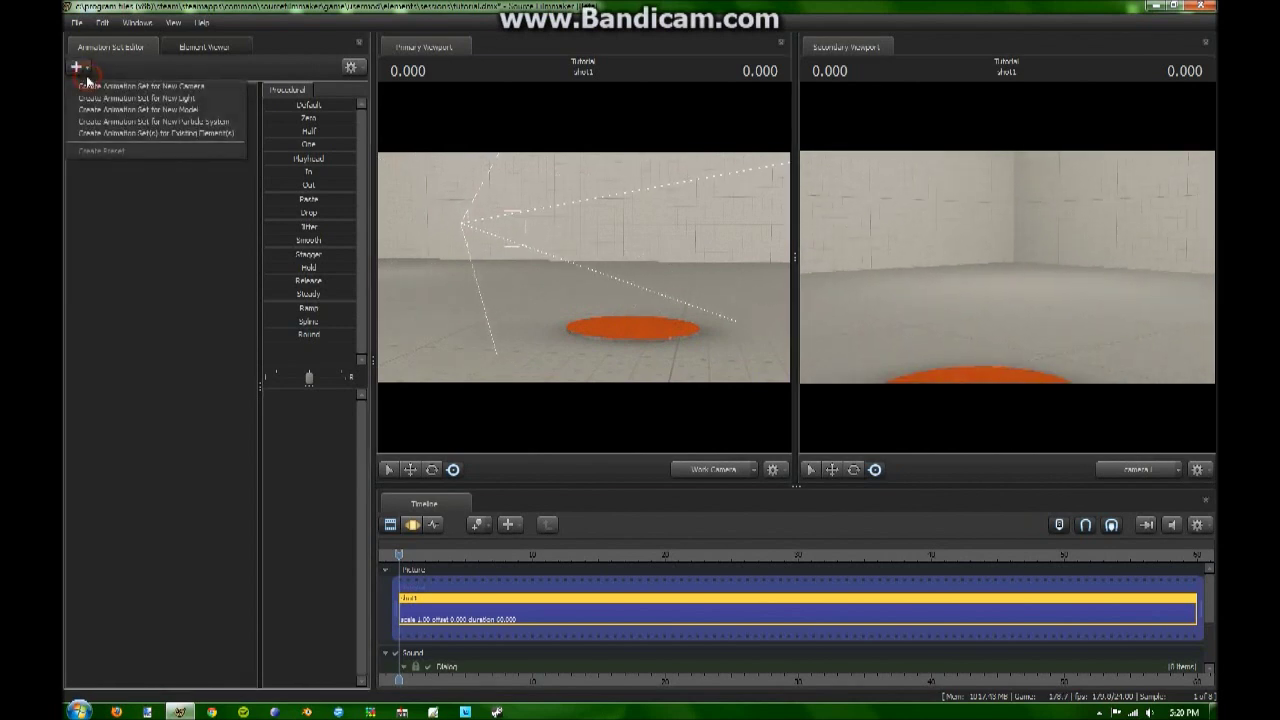
left_click(128, 114)
left_click_drag(469, 223, 505, 154)
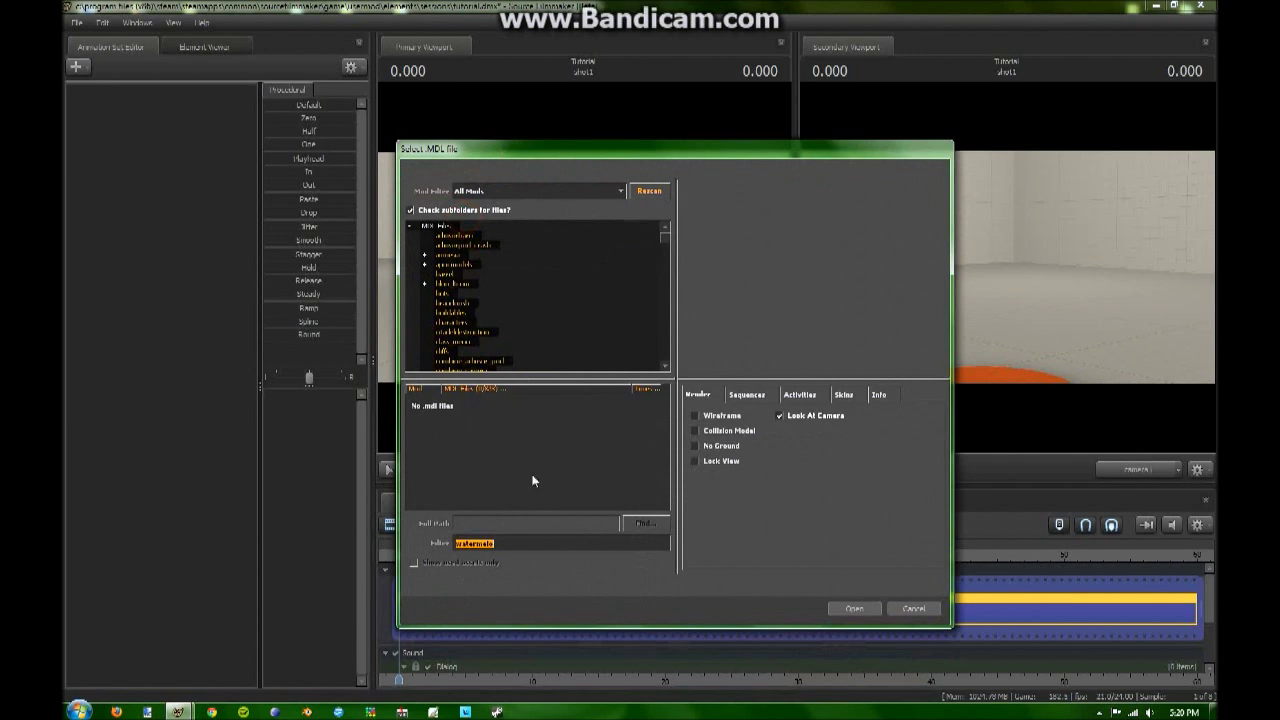
type("acout")
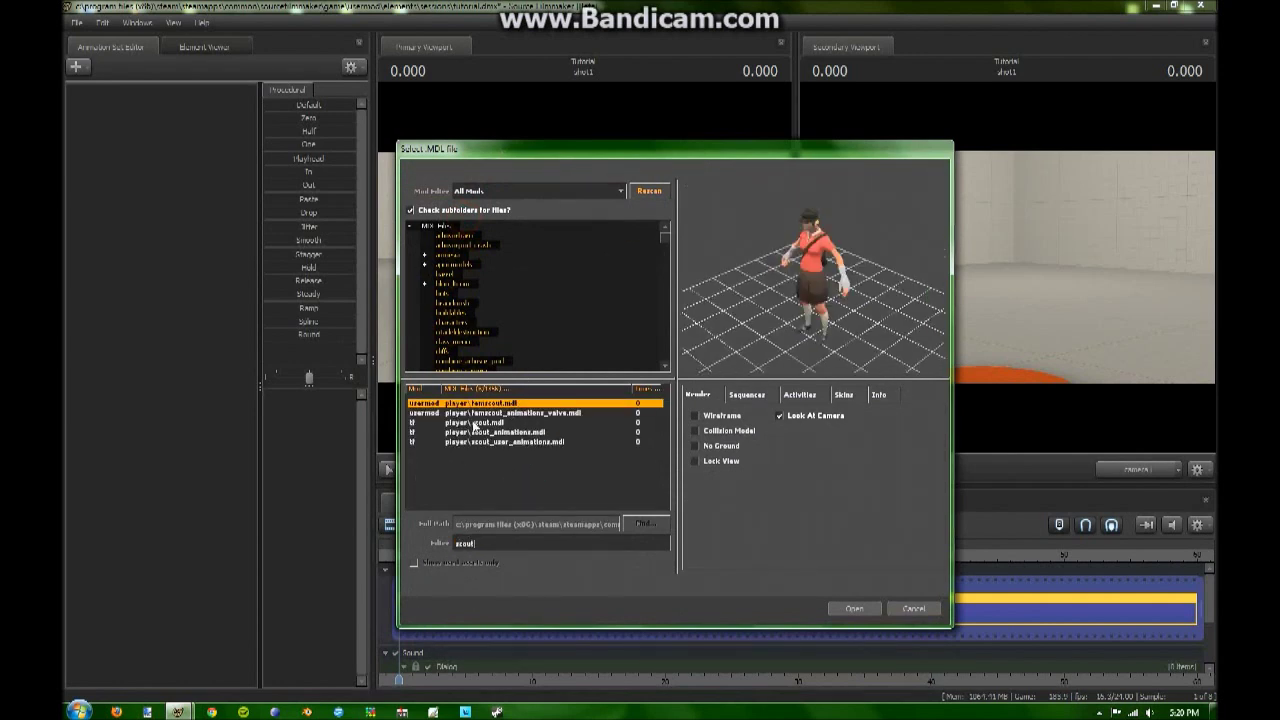
left_click(475, 423)
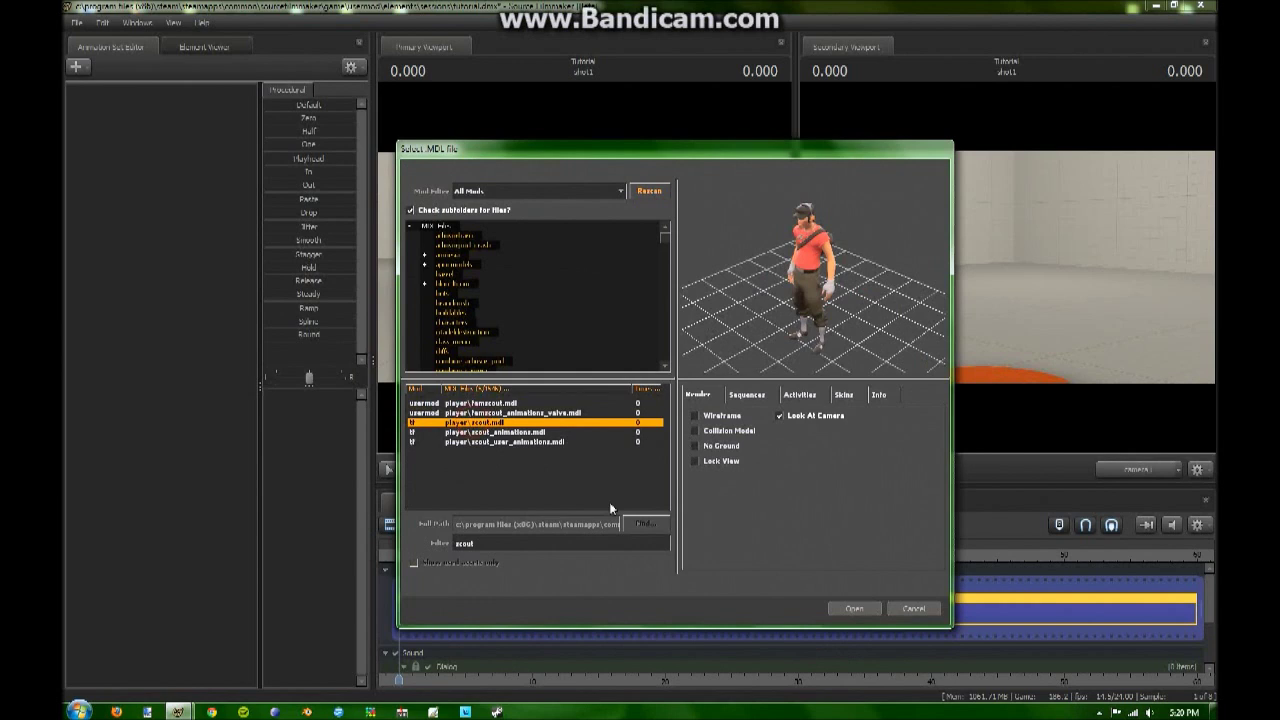
left_click(866, 612)
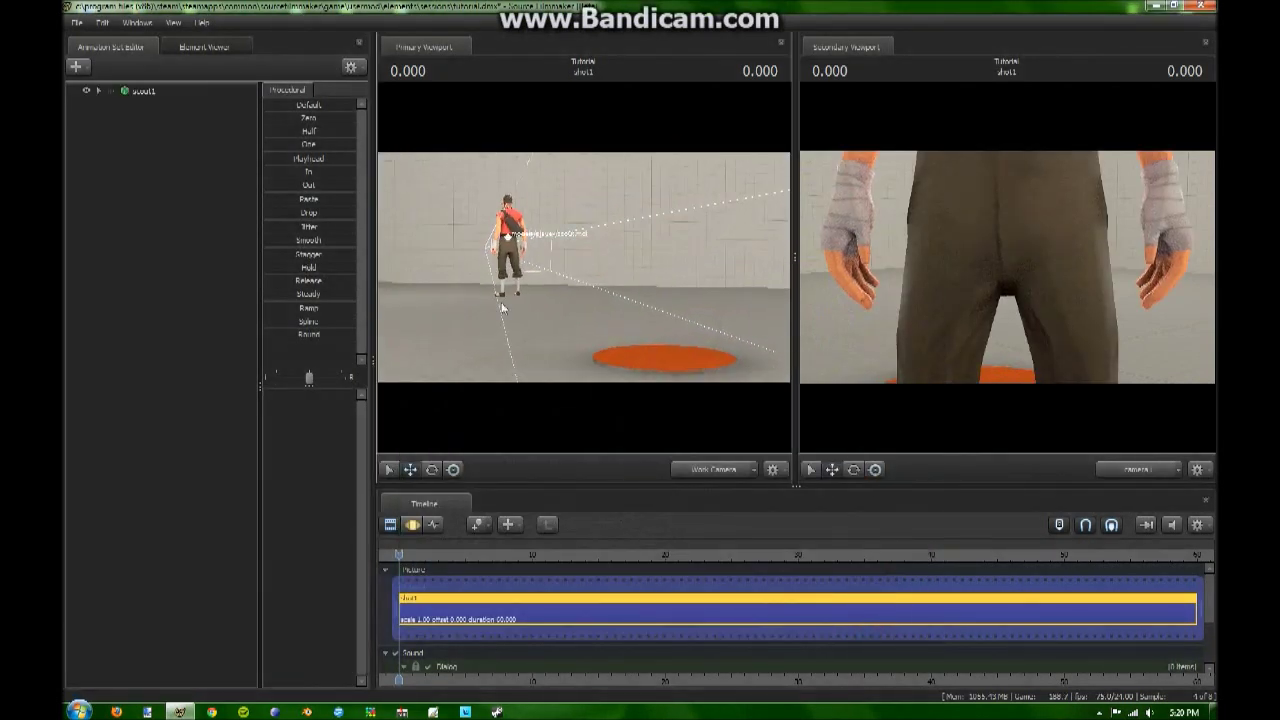
- Move the scout model by its root onto the orange disc using the Motion Editor
left_click(412, 524)
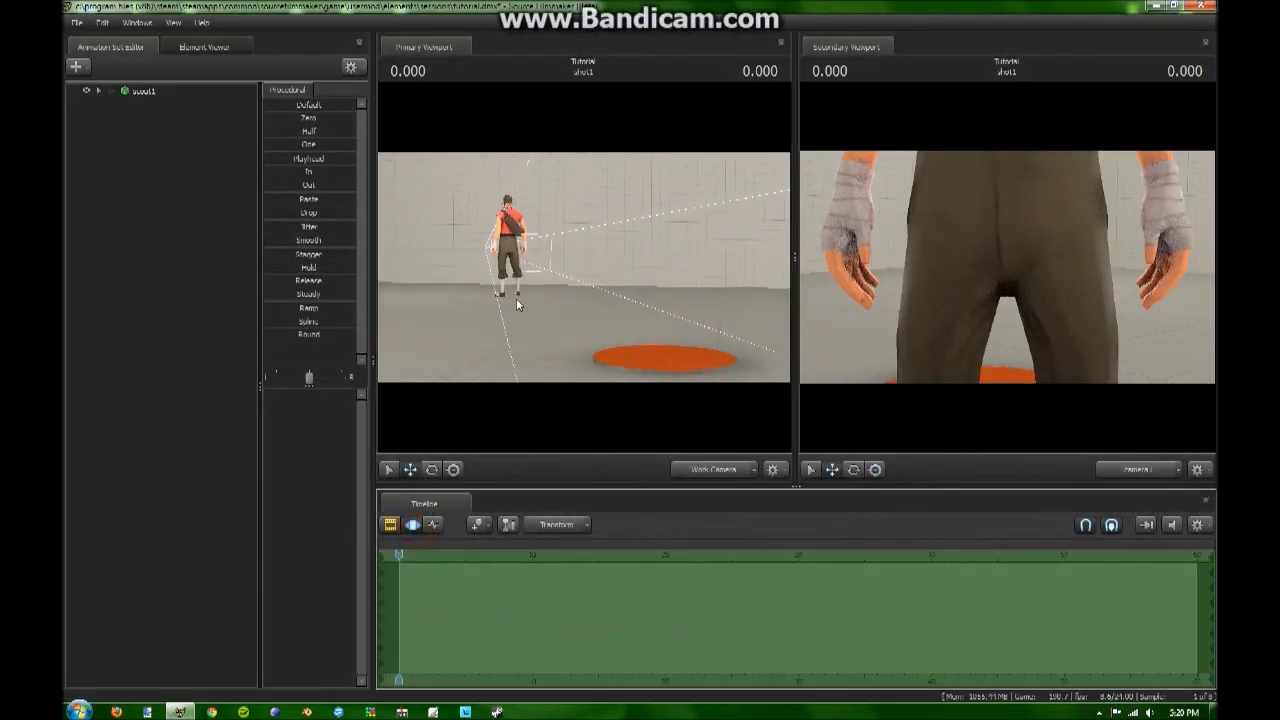
left_click(511, 298, "ctrl")
left_click_drag(509, 298, 652, 357)
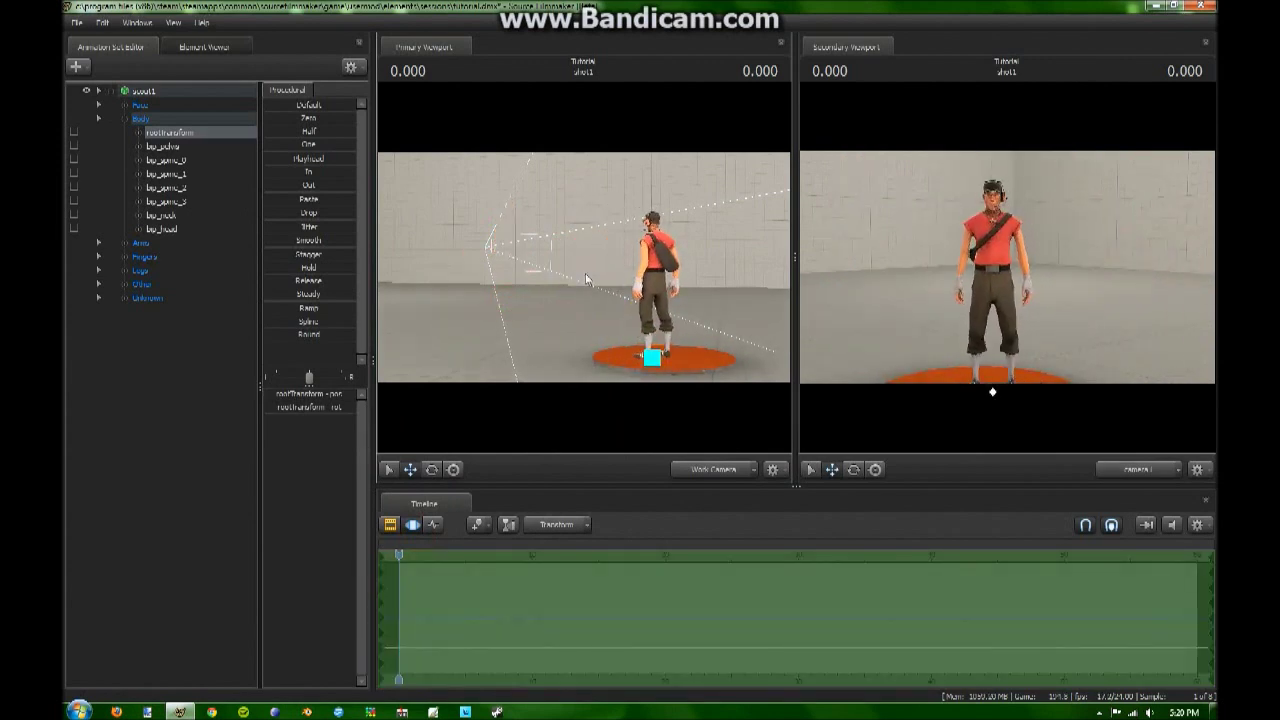
- View the scout's head up close in the primary viewport and collapse scout1's Body group
mouse_move(584, 267)
left_mouse_down()
mouse_move(584, 205)
mouse_move(640, 267)
mouse_move(584, 267)
left_mouse_up()
key("w")
key("a")
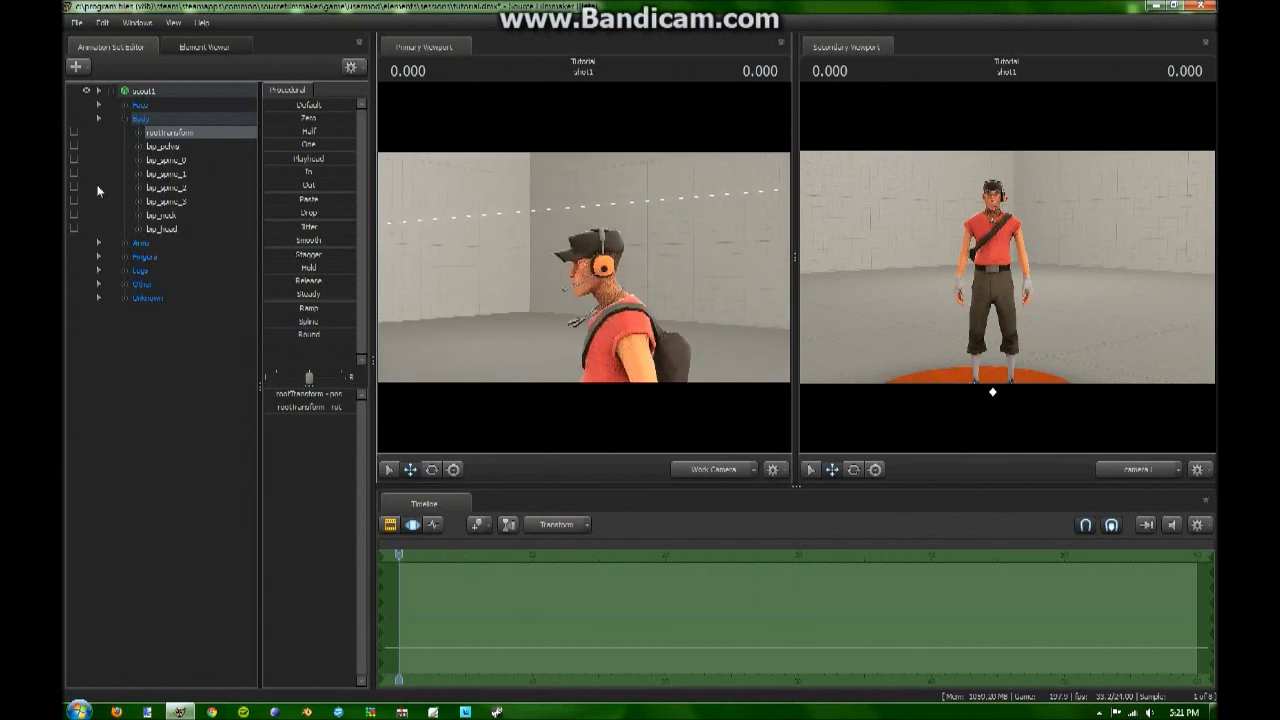
left_click(110, 90)
left_click(110, 90)
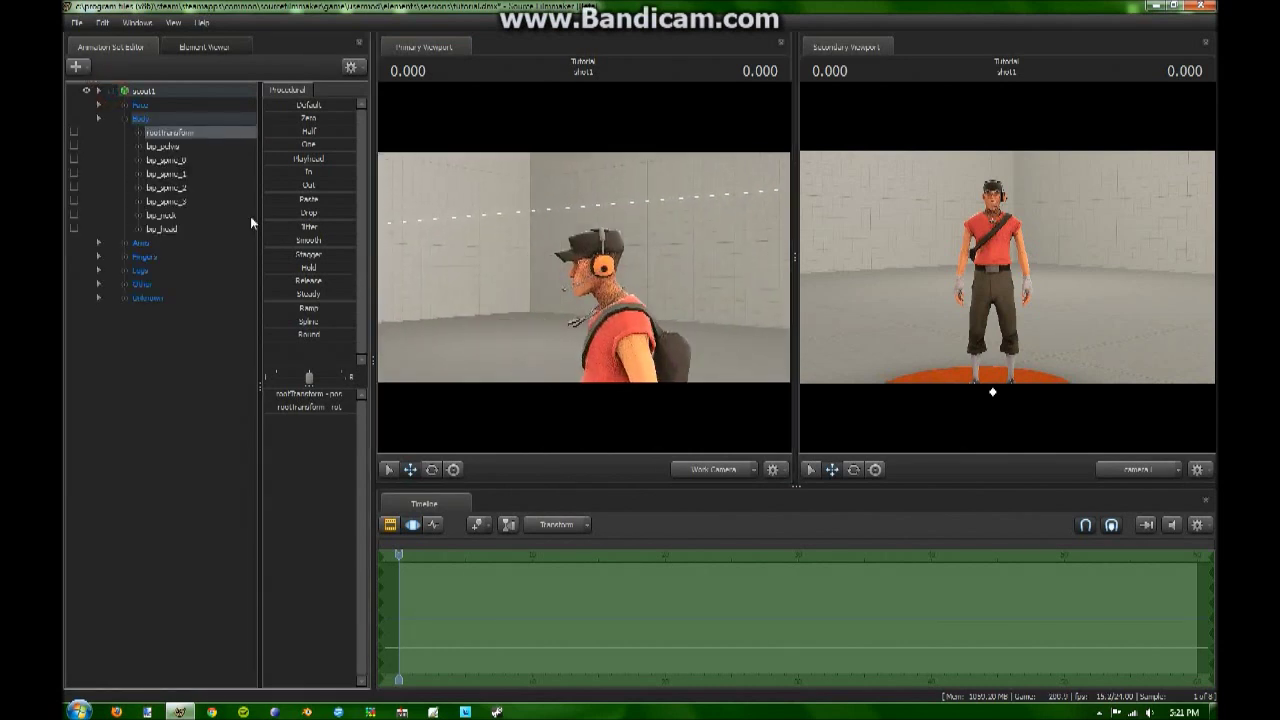
left_click(117, 120)
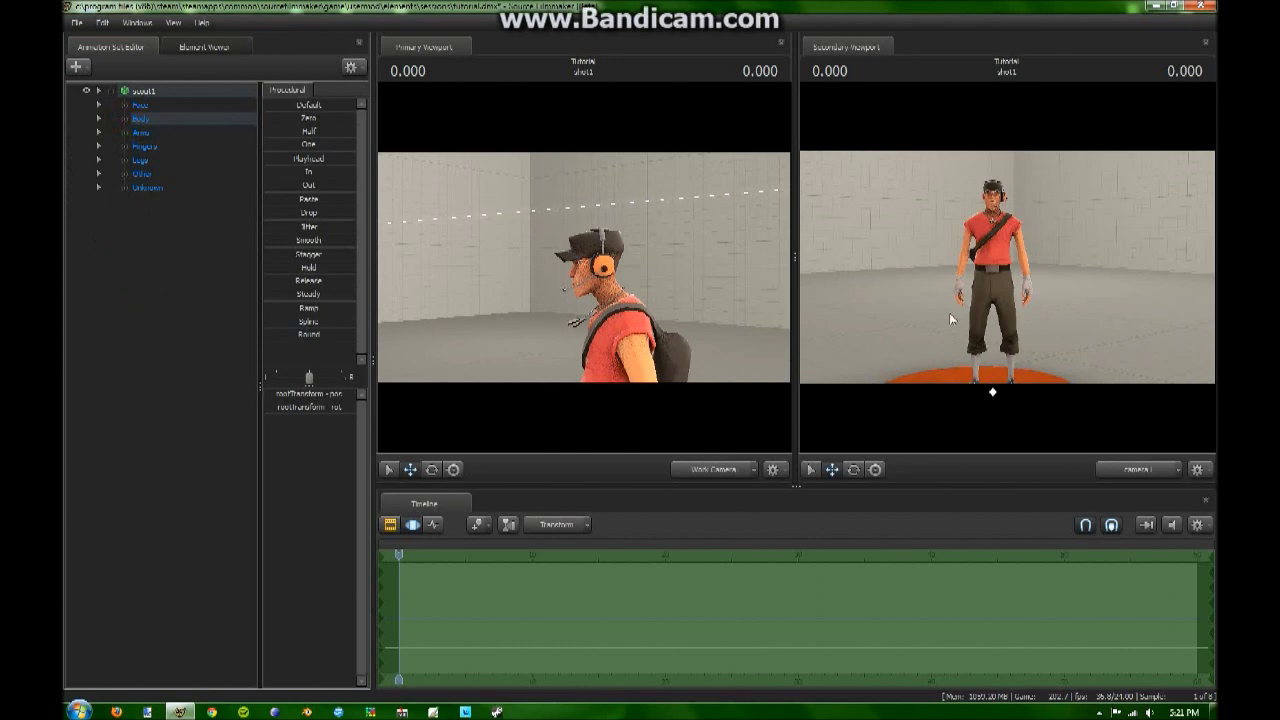
- Fly the shot camera in for a close-up of the scout's head, framed off-centre with empty wall in front of his face
left_click_drag(1057, 277, 1030, 367)
key("w")
key("d")
key("w")
key("s")
key("w")
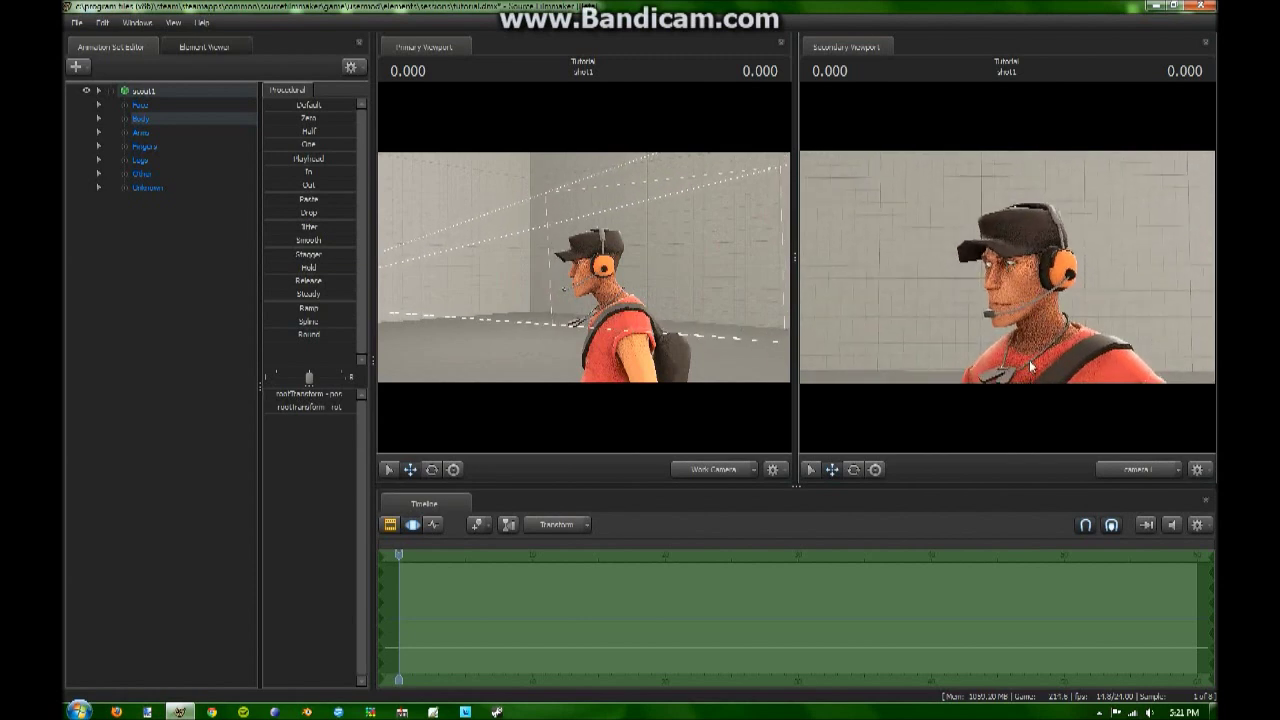
mouse_move(1017, 270)
left_mouse_down()
mouse_move(992, 282)
mouse_move(1023, 348)
left_mouse_up()
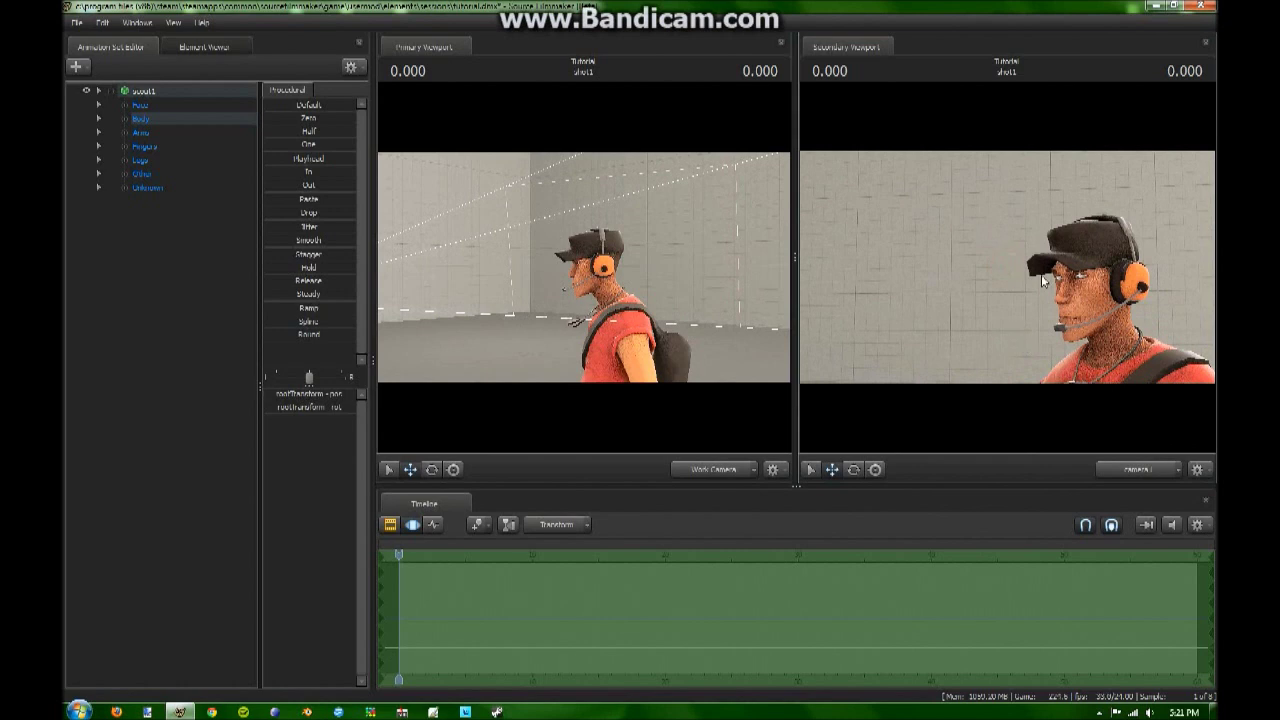
left_click_drag(1042, 275, 1004, 270)
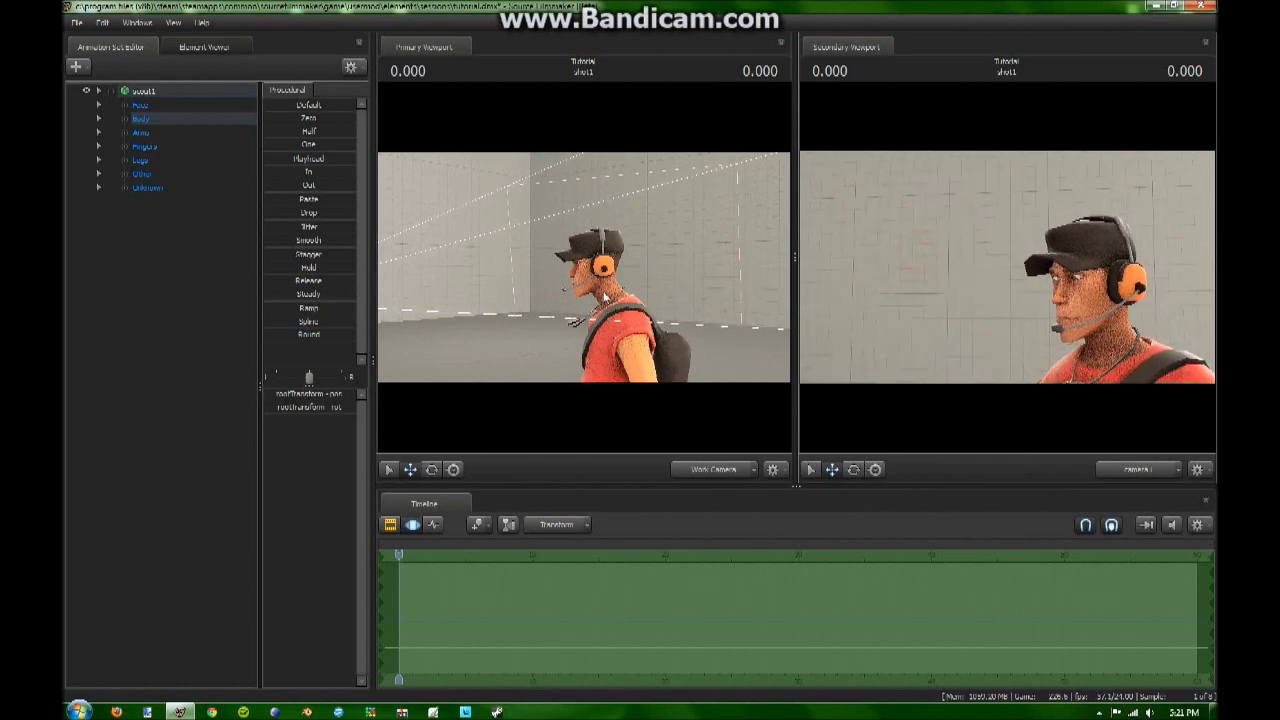
left_click_drag(606, 290, 584, 273)
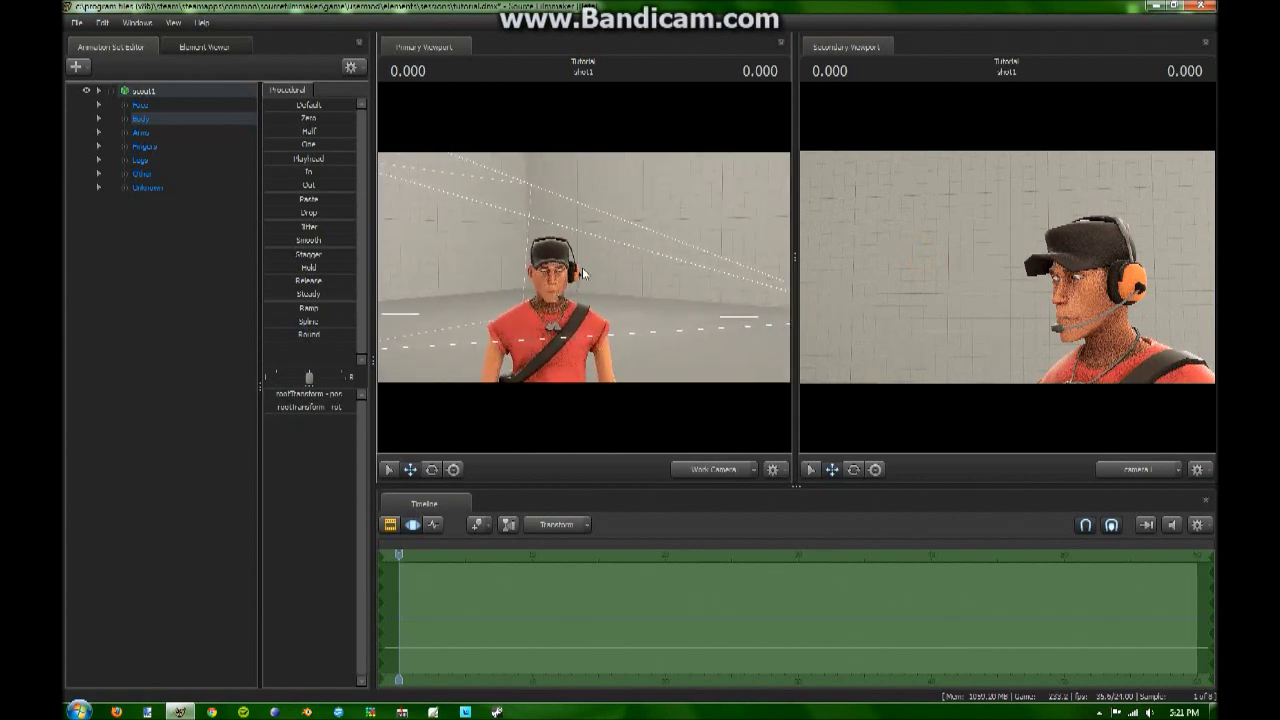
- Create an animation set for the existing camera1 element and collapse the scout1 set
left_click(76, 66)
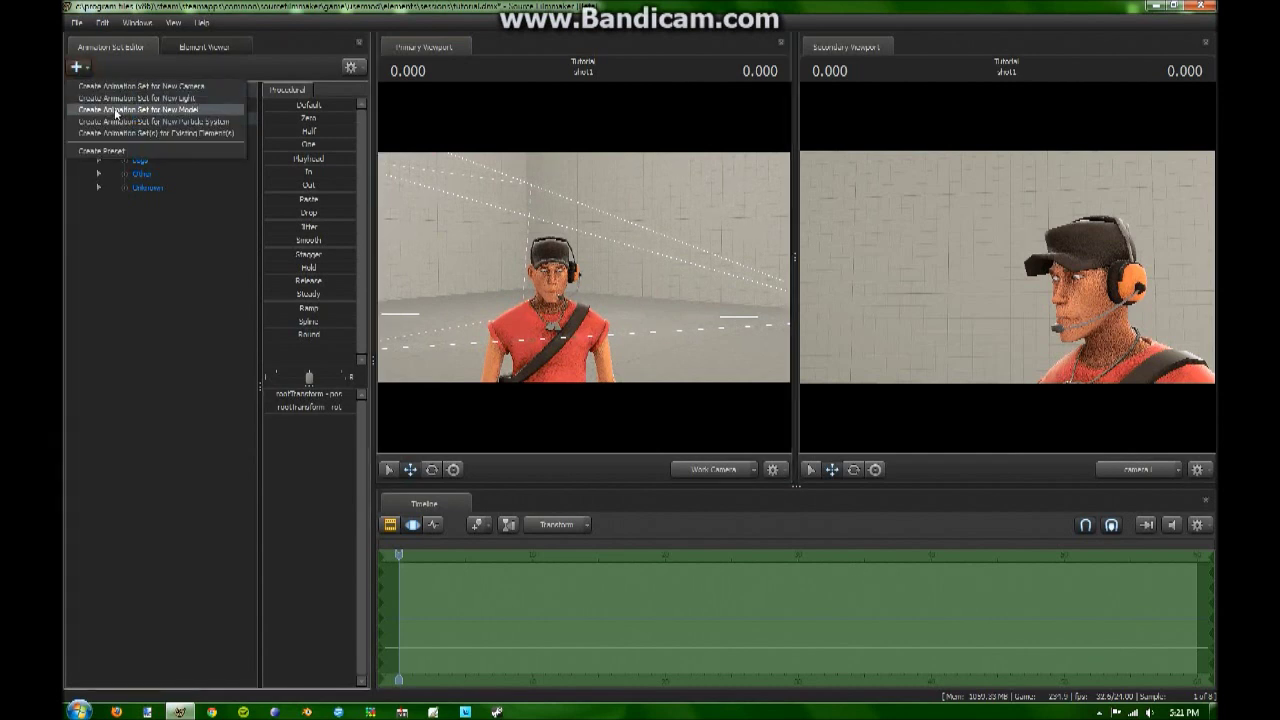
left_click(174, 134)
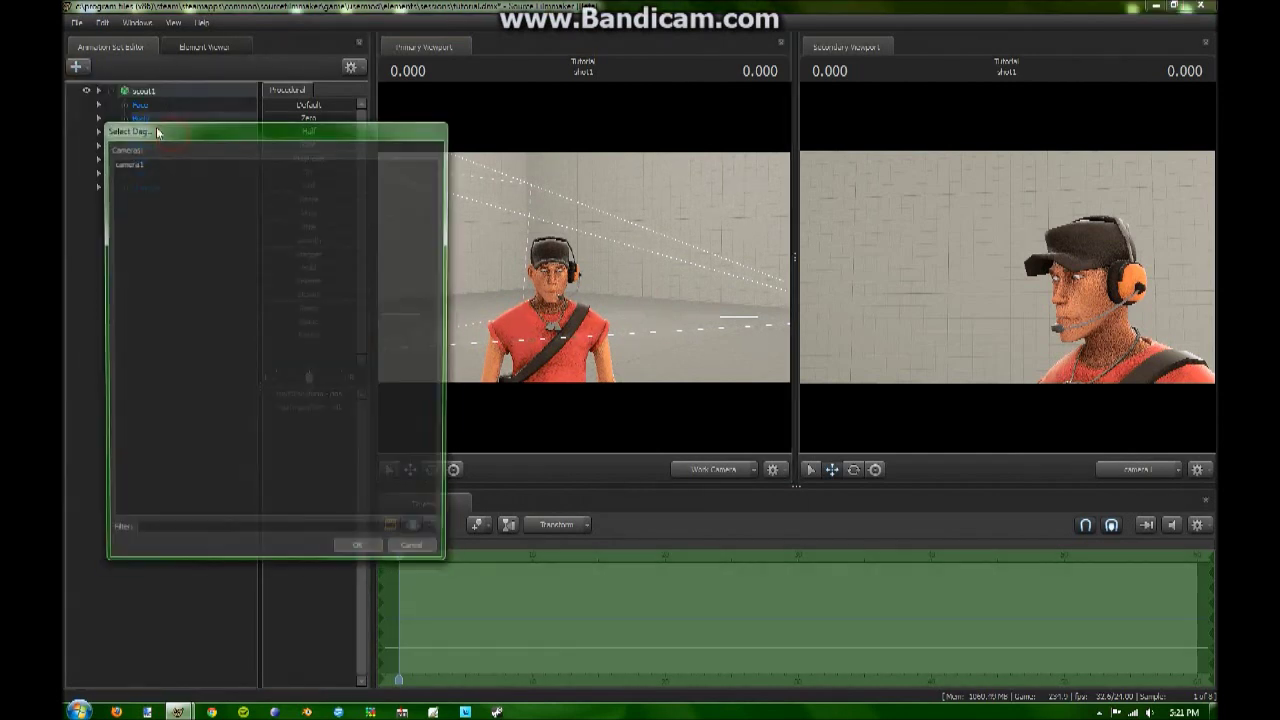
left_click_drag(118, 128, 578, 84)
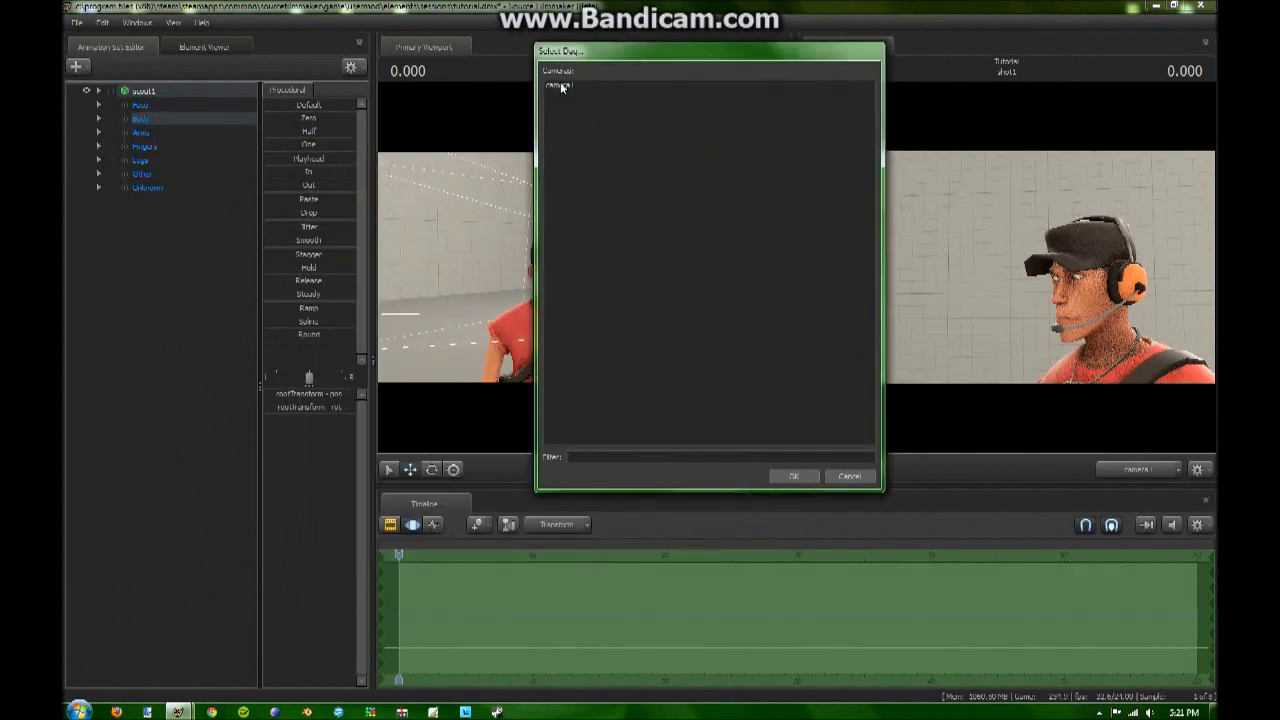
left_click(790, 475)
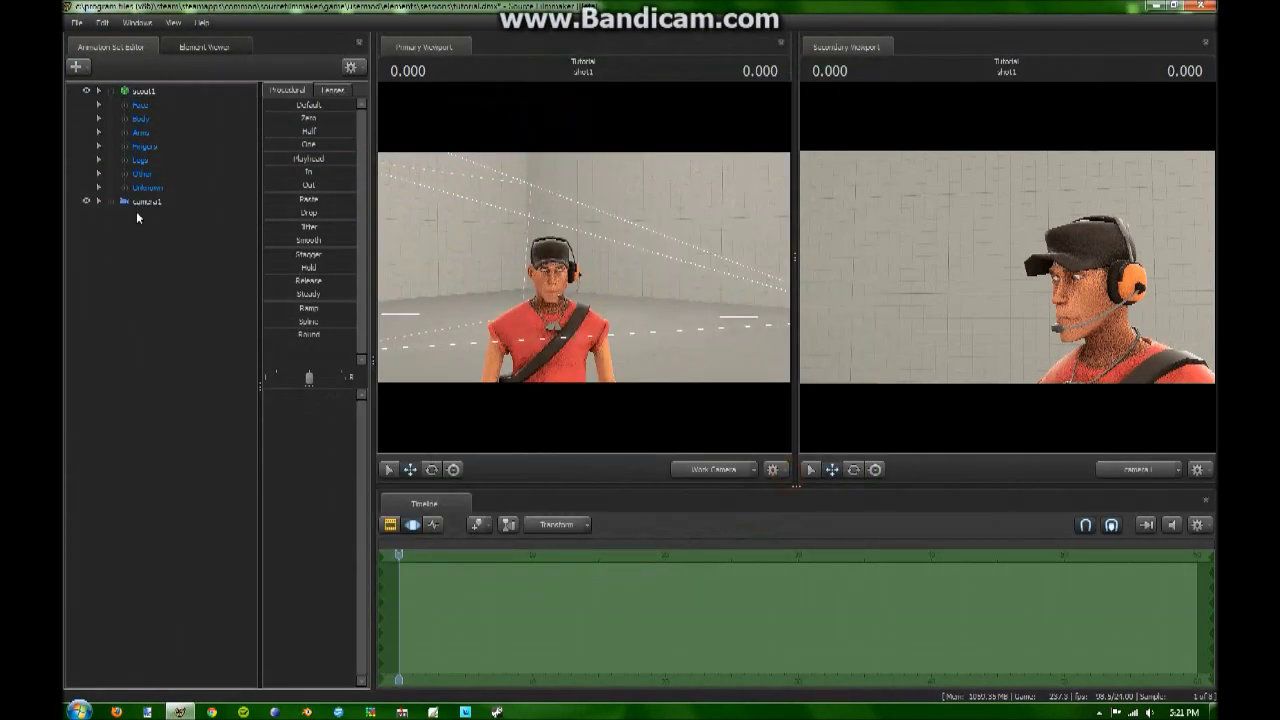
left_click(130, 203)
left_click(116, 92)
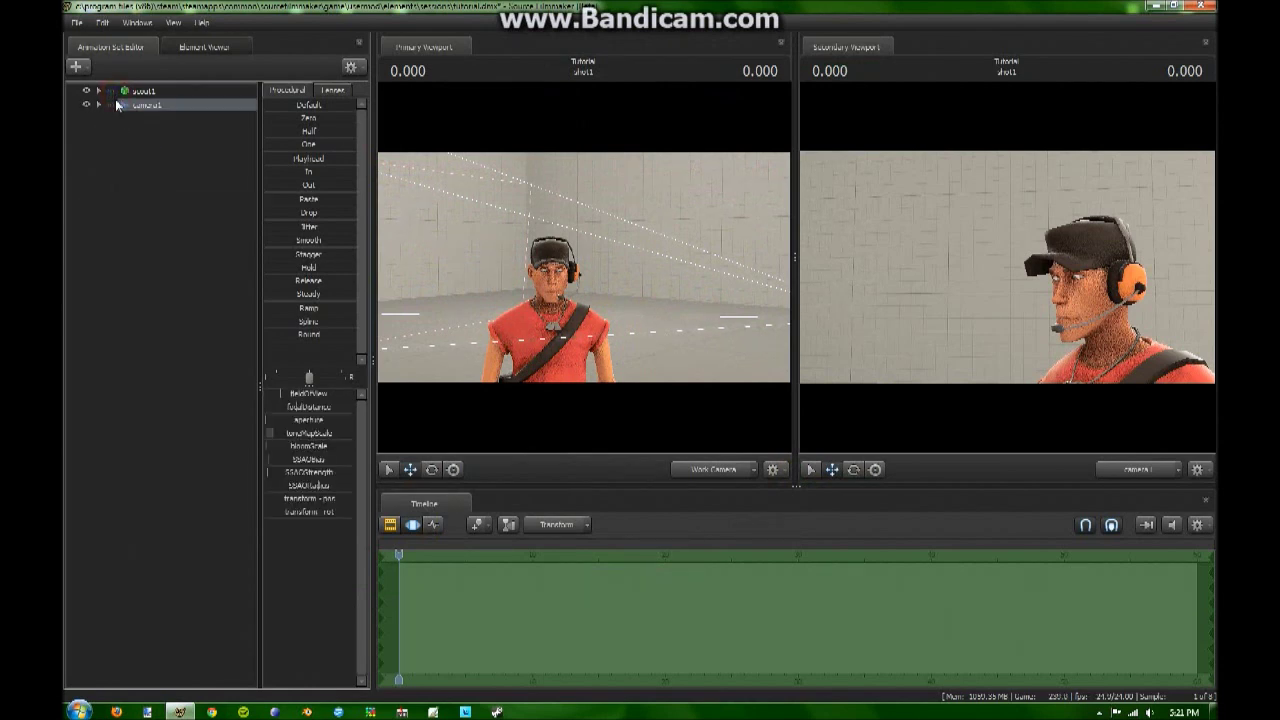
left_click(77, 67)
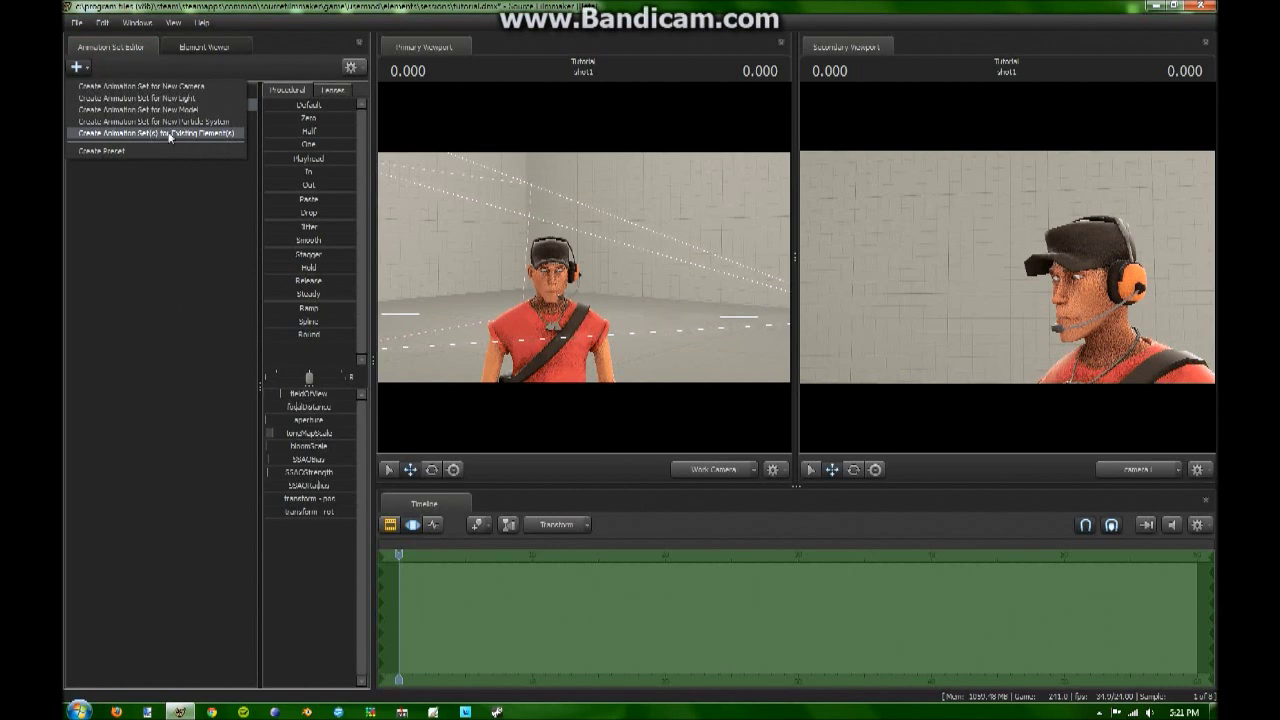
left_click(162, 228)
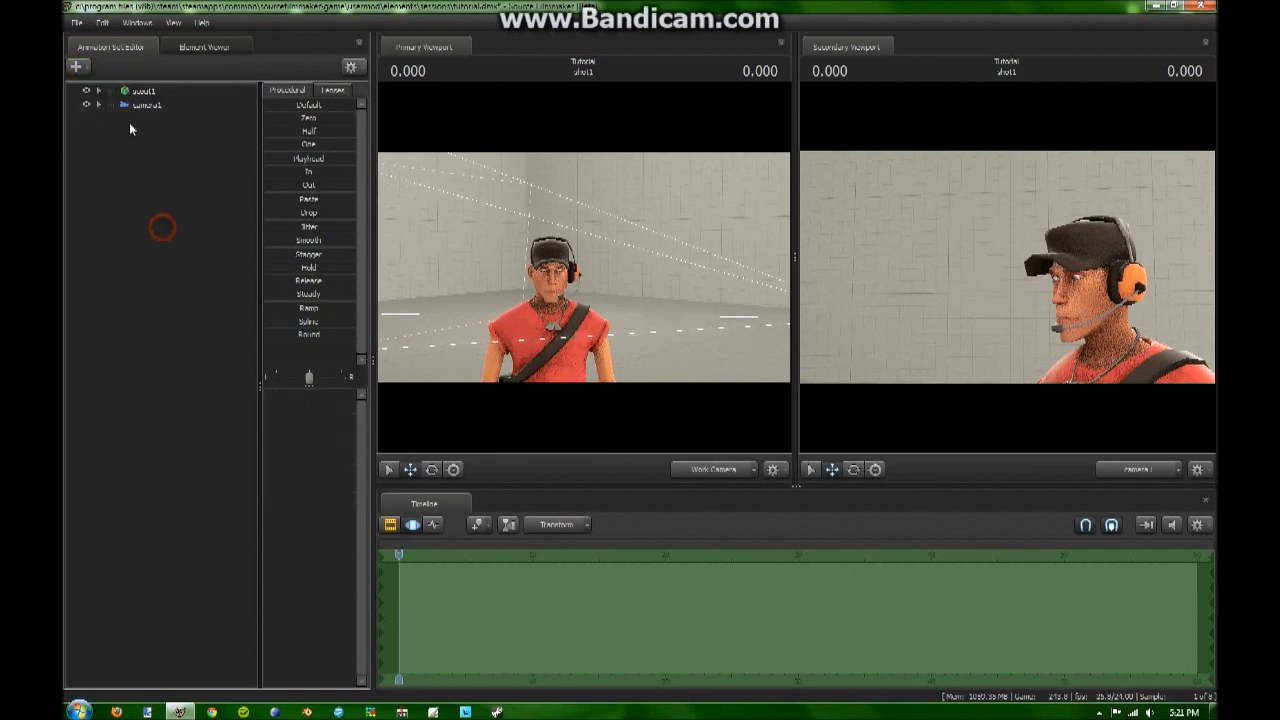
- Lower the toneMapScale of camera1 to darken the shot
left_click(140, 105)
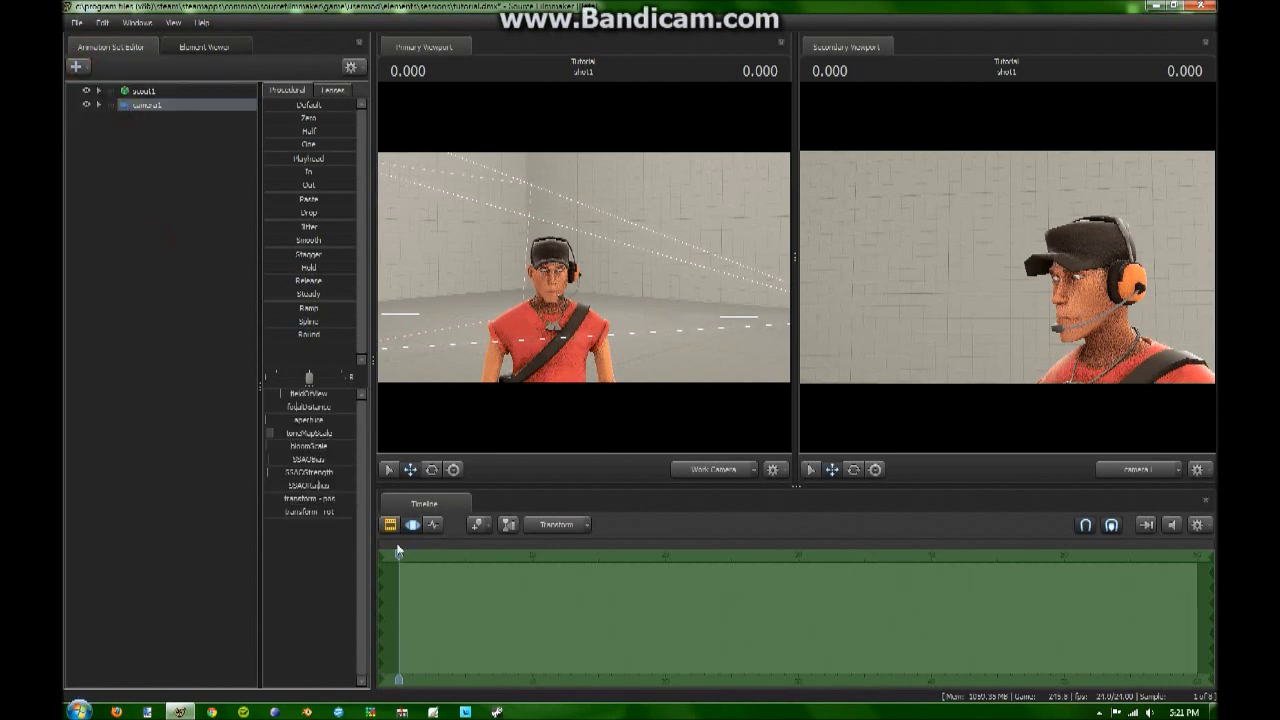
left_click_drag(286, 433, 270, 433)
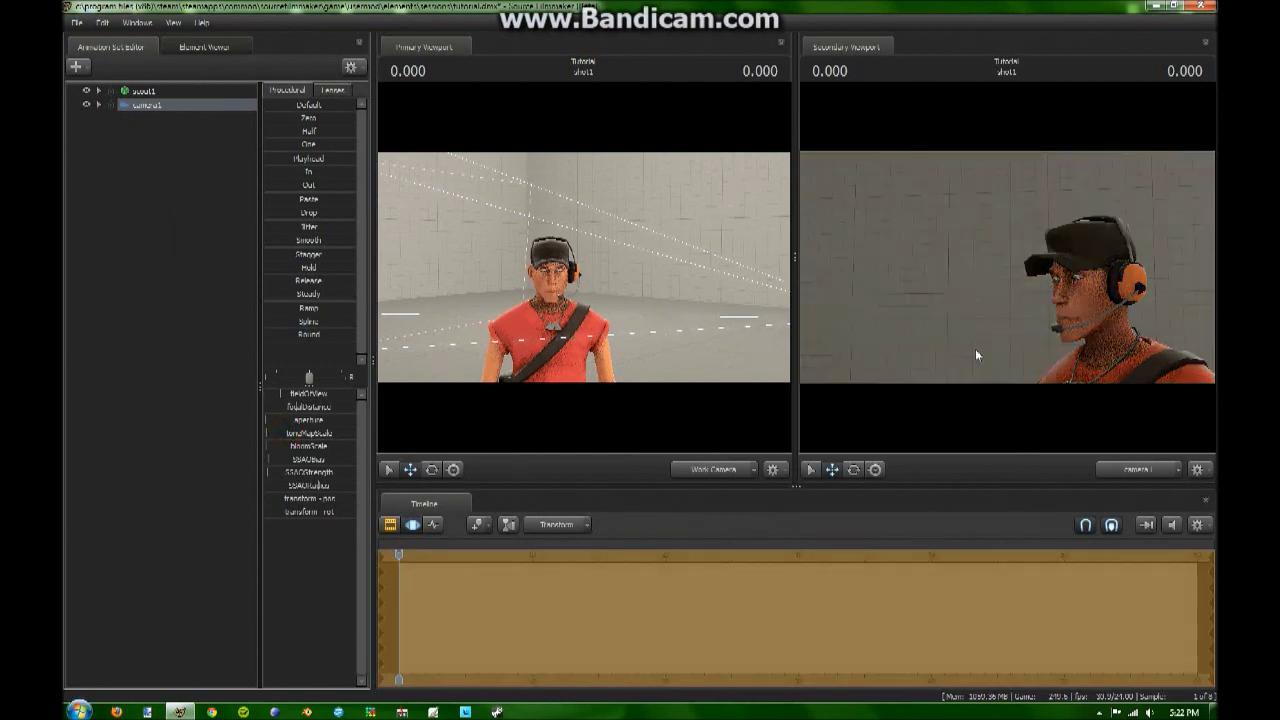
left_click(594, 424)
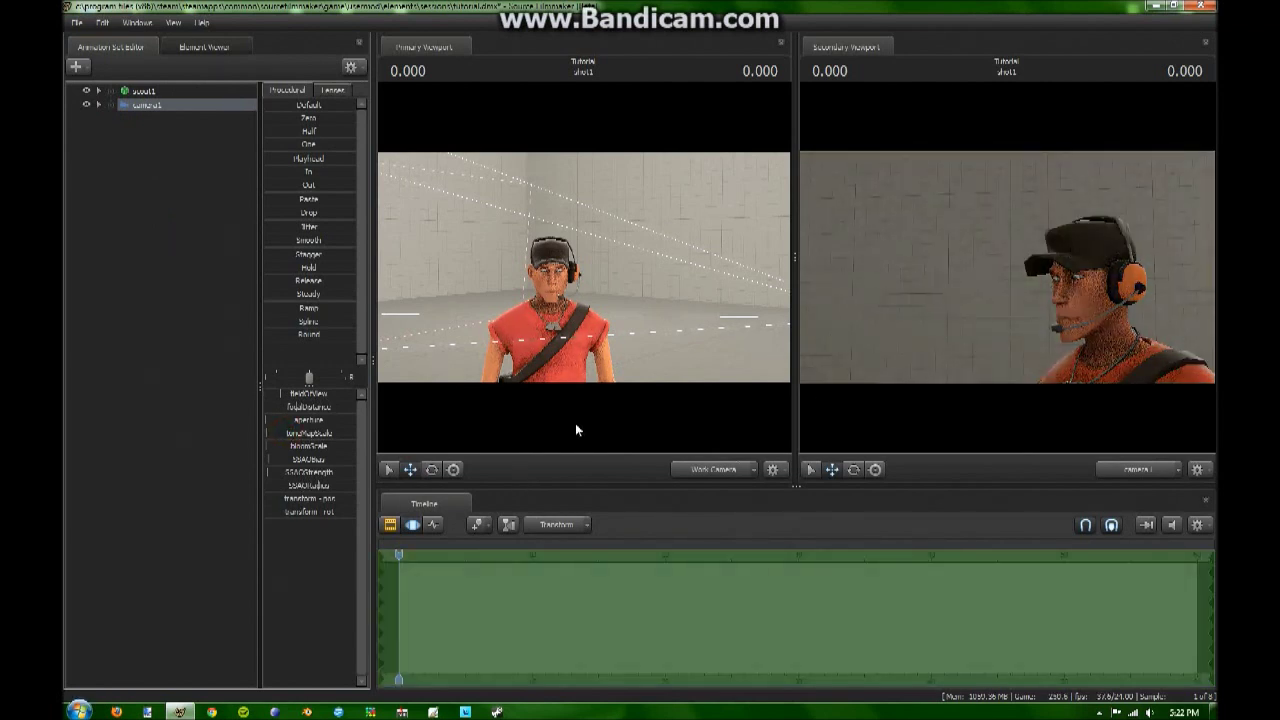
- Raise camera1's aperture, adjust its focalDistance toward the scout's head, and preview the depth of field in the Clip Editor
left_click(306, 423)
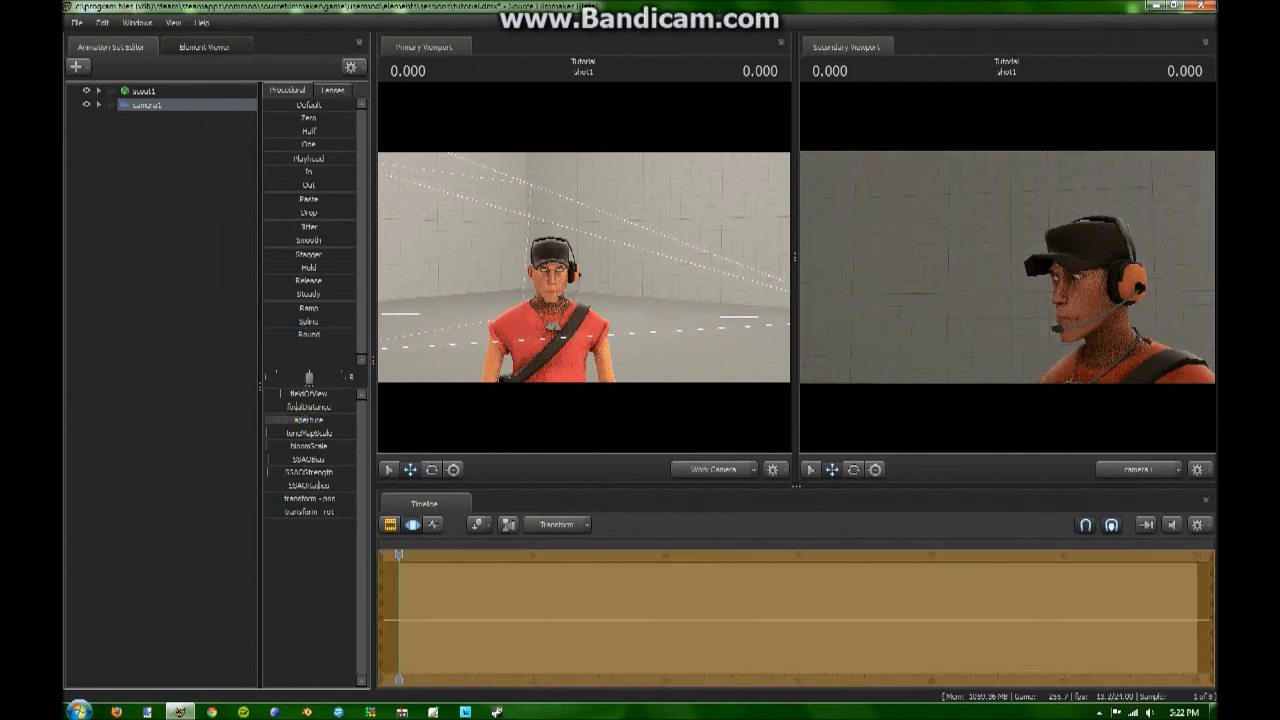
left_click(349, 427)
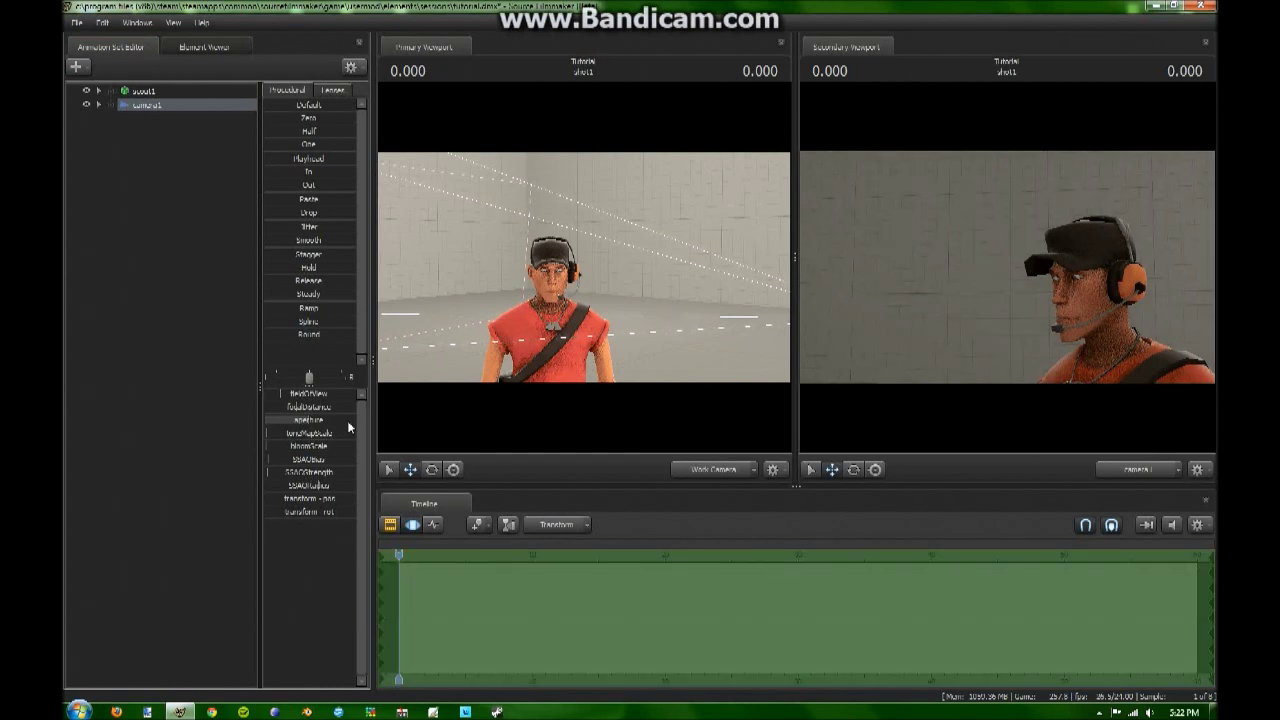
left_click_drag(322, 424, 470, 417)
mouse_move(300, 407)
left_mouse_down()
mouse_move(340, 407)
mouse_move(281, 407)
mouse_move(367, 407)
mouse_move(296, 408)
left_mouse_up()
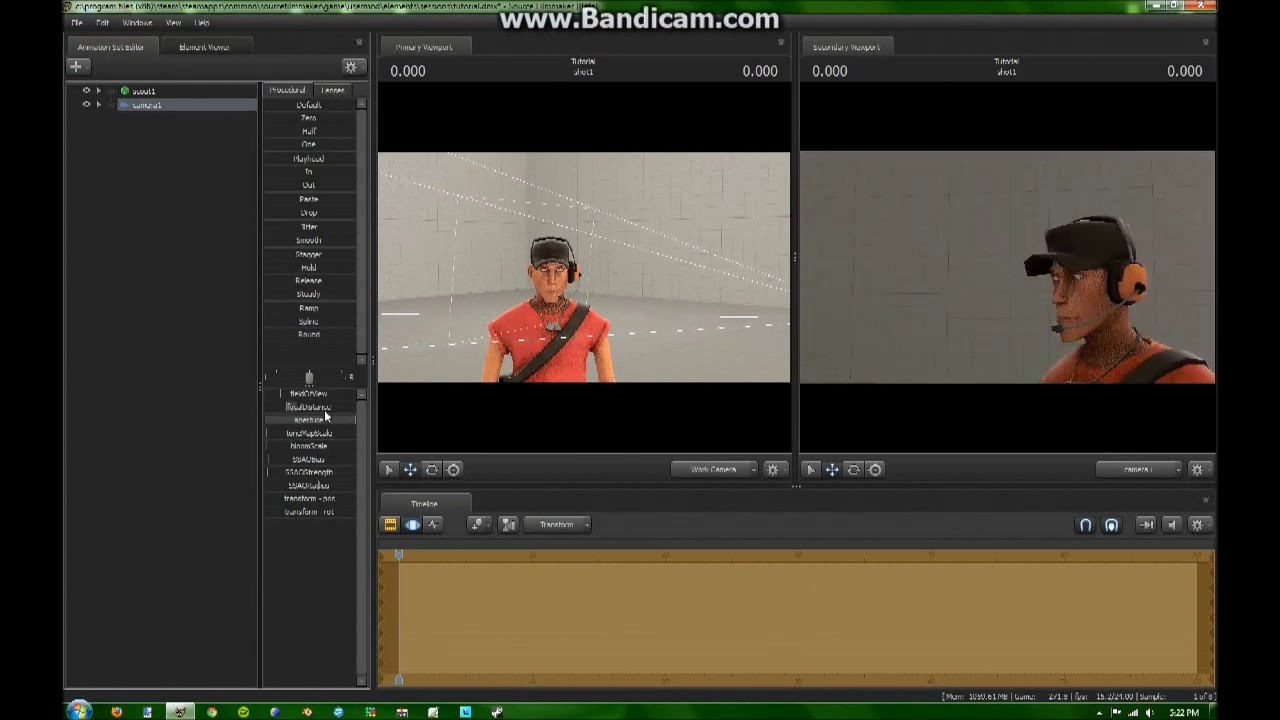
left_click(391, 525)
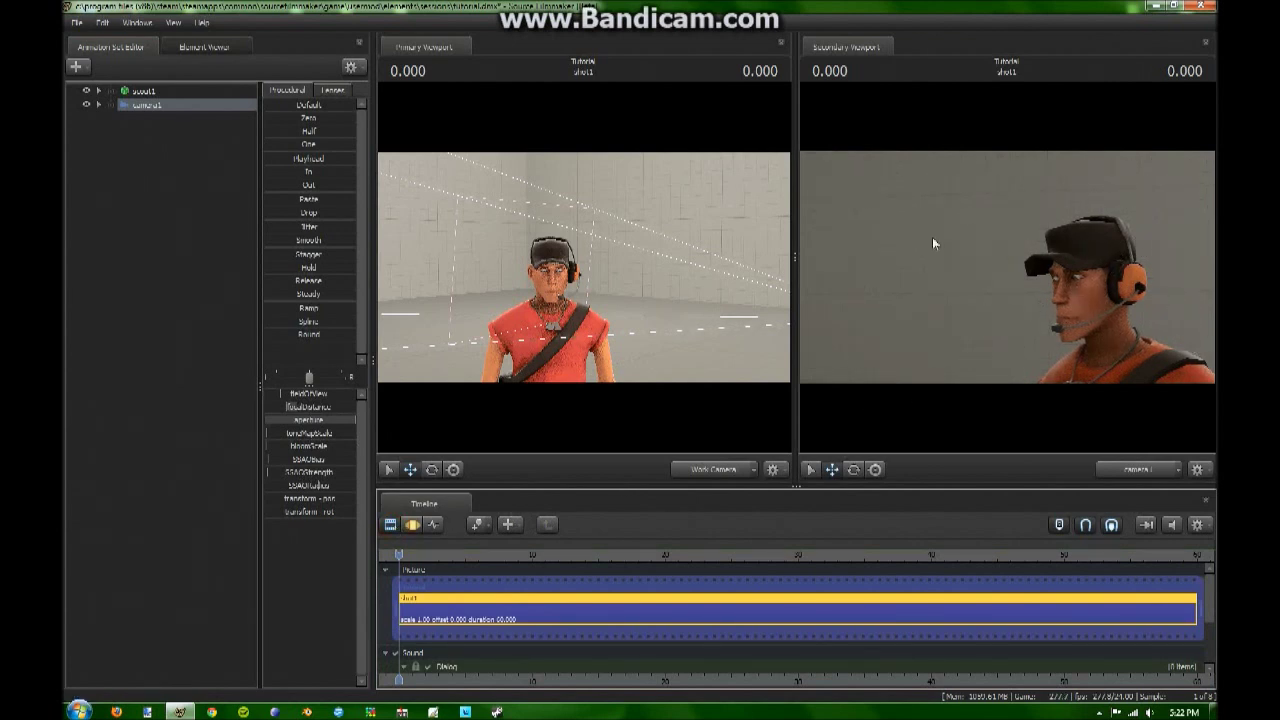
- Add a second player\scout.mdl model, place it in the blurred background of the camera1 shot, and preview it in the Clip Editor
left_click(413, 525)
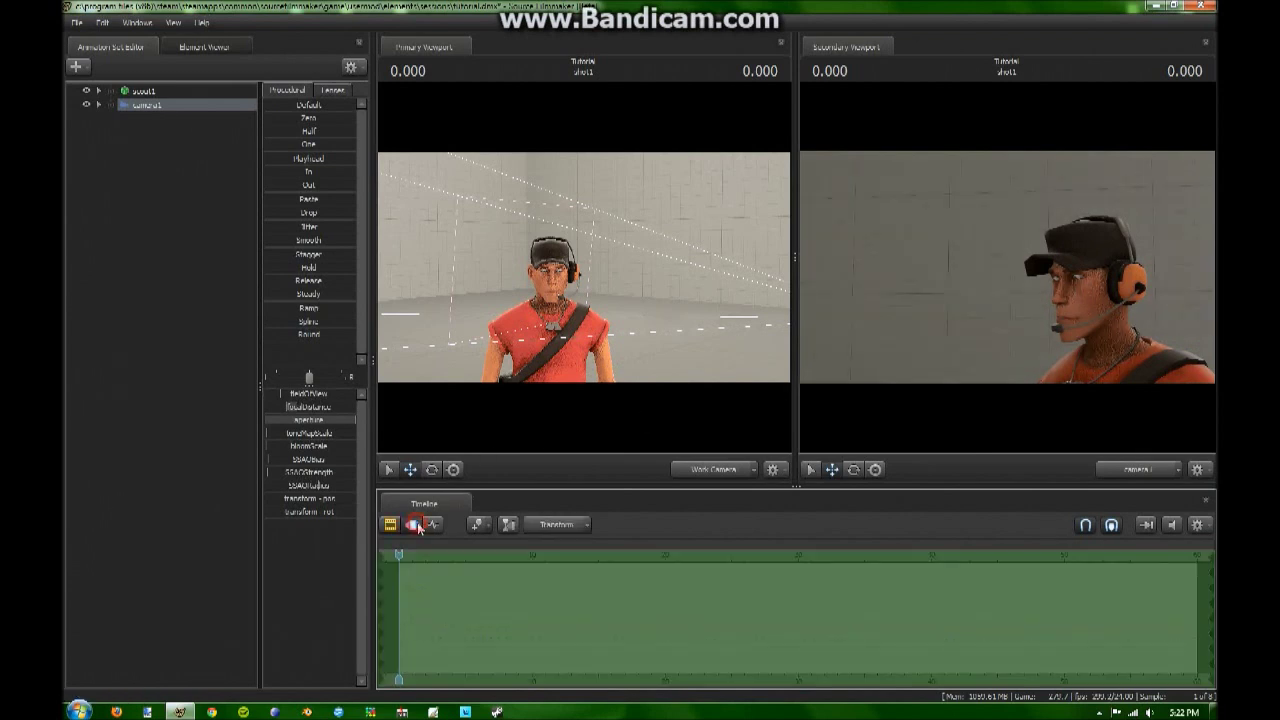
left_click(76, 66)
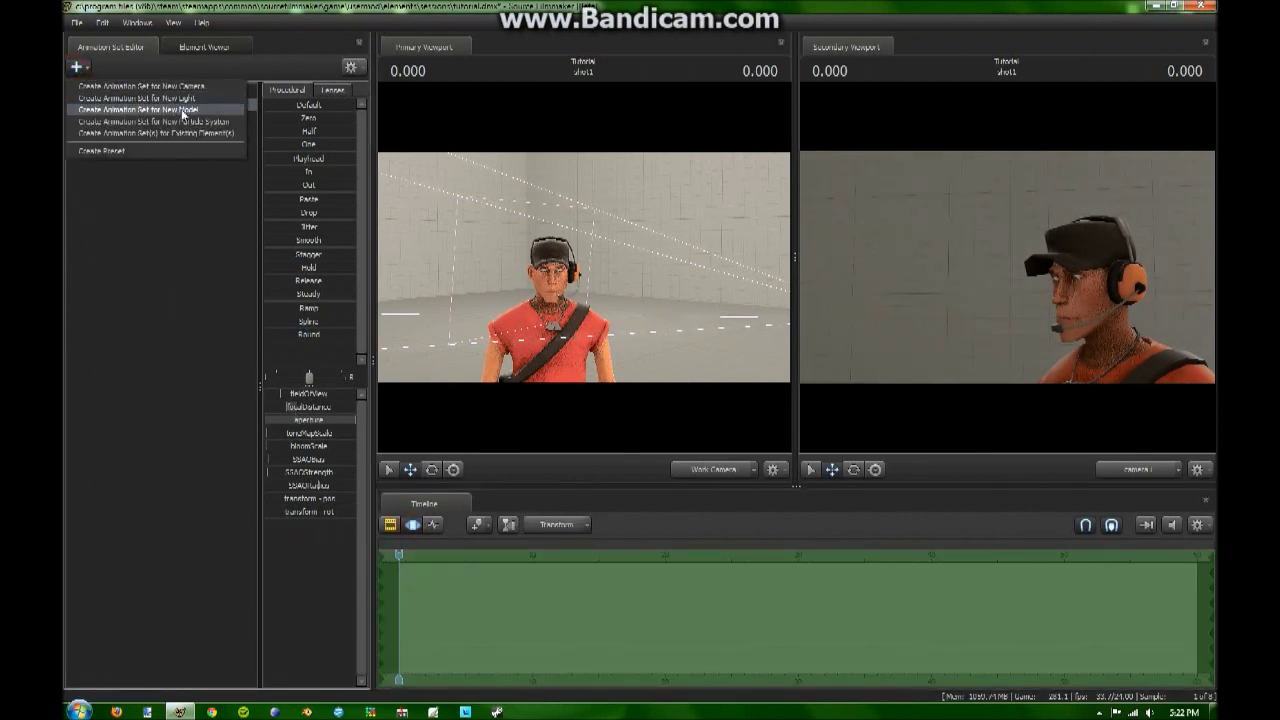
left_click(183, 110)
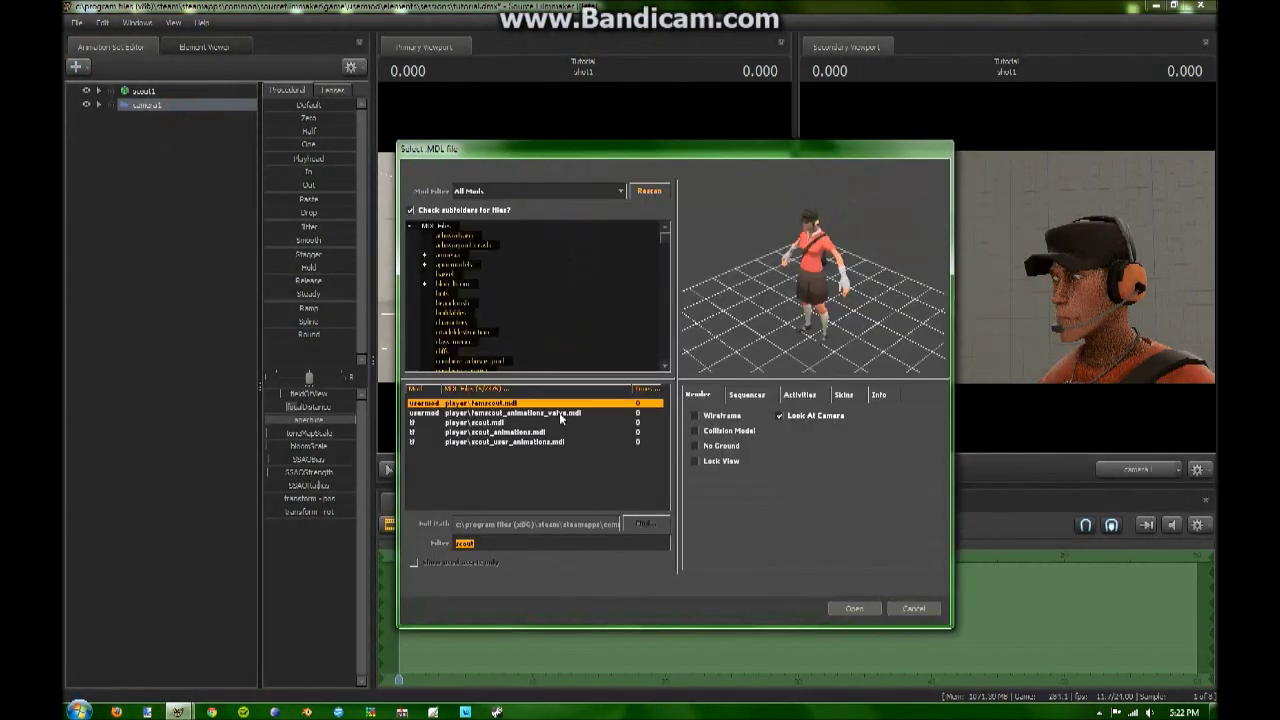
left_click(505, 423)
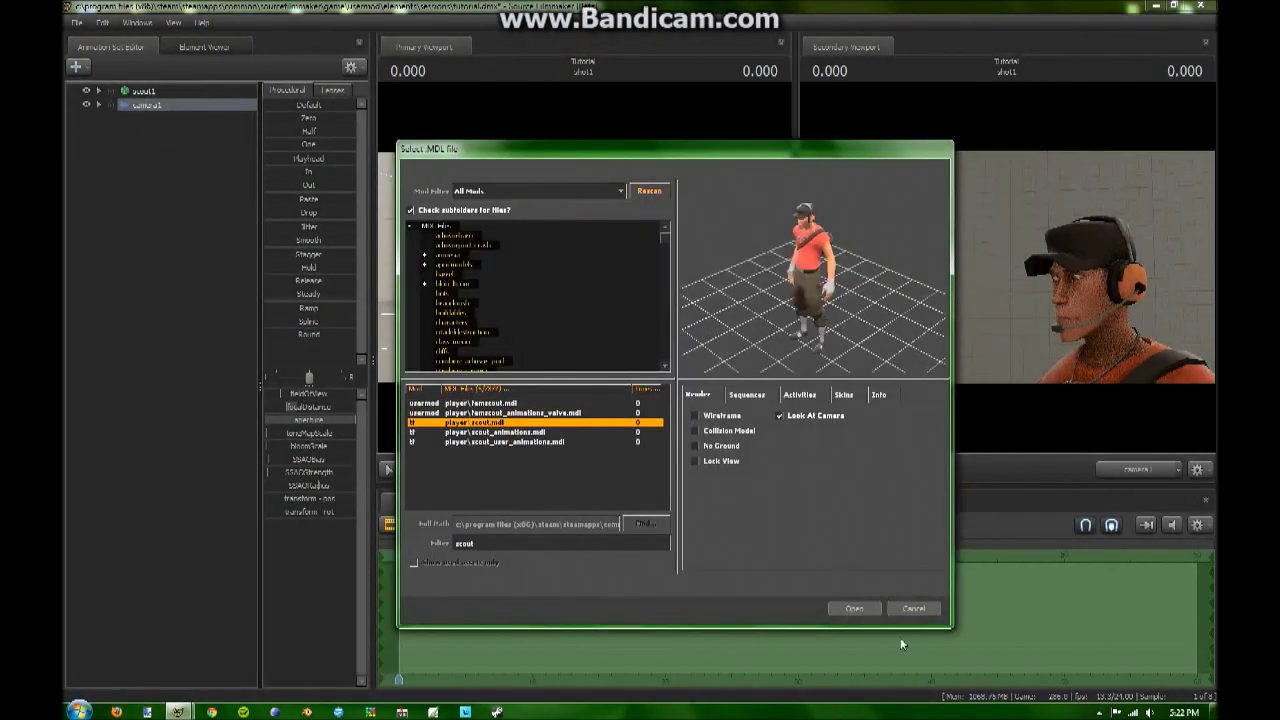
left_click(855, 609)
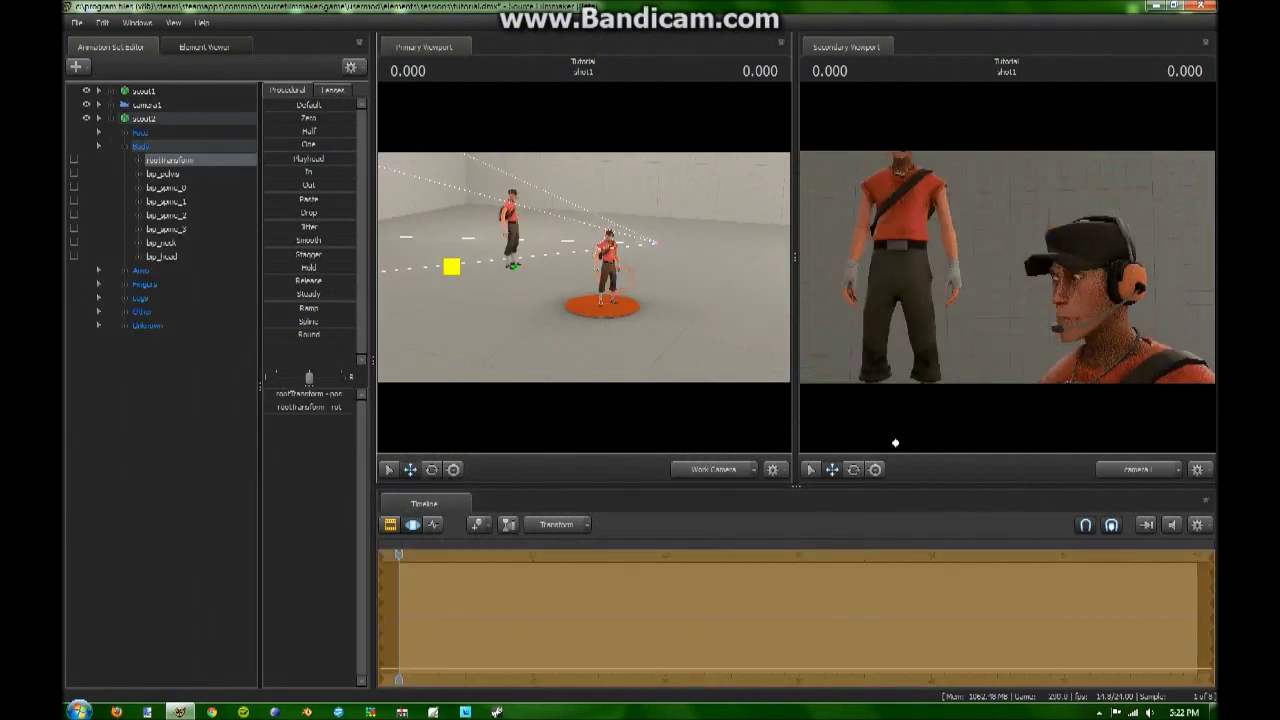
left_click_drag(452, 267, 408, 297)
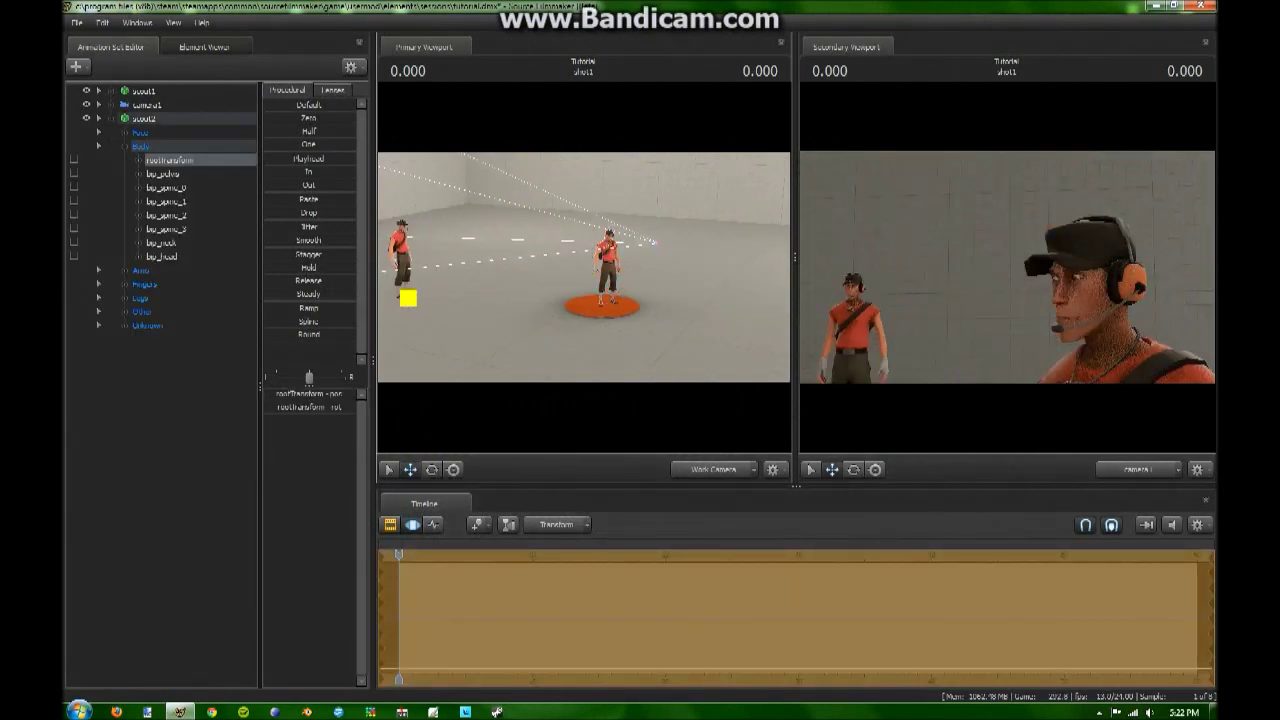
left_click(411, 526)
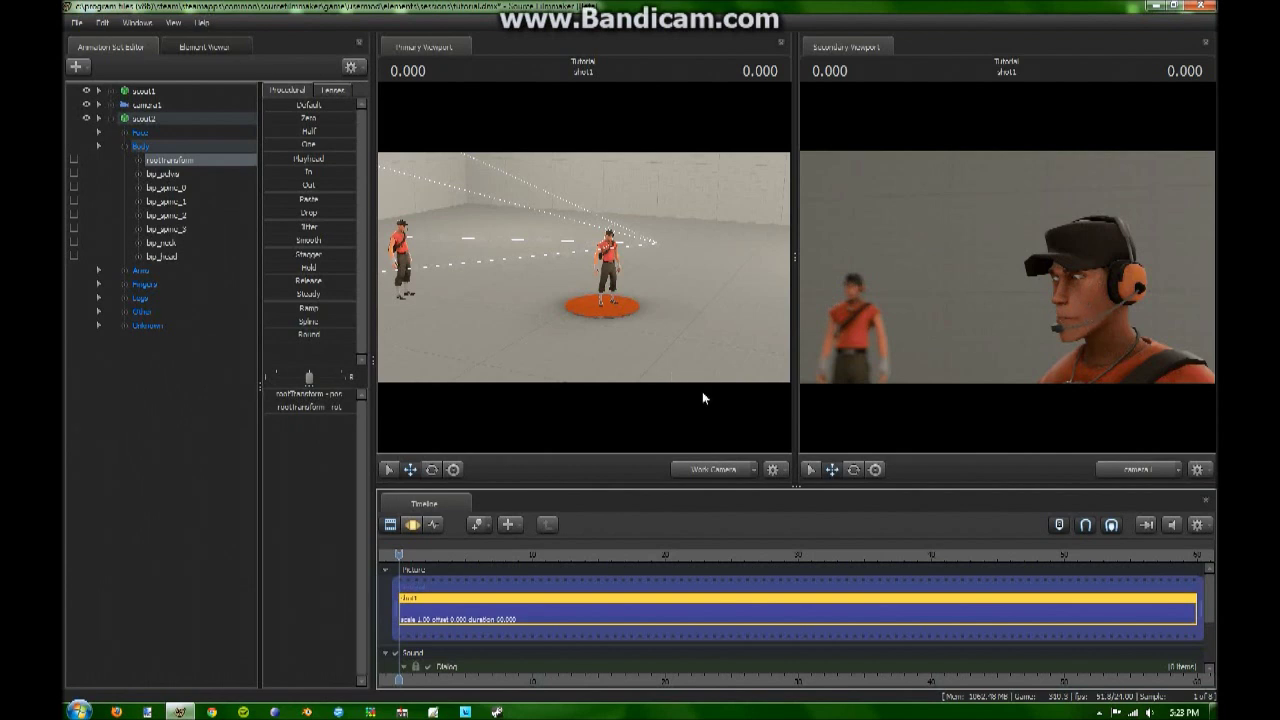
- Select camera1 and raise its focalDistance to the 200 maximum in the Motion Editor
scroll(985, 562, "down", 5)
scroll(970, 592, "up", 6)
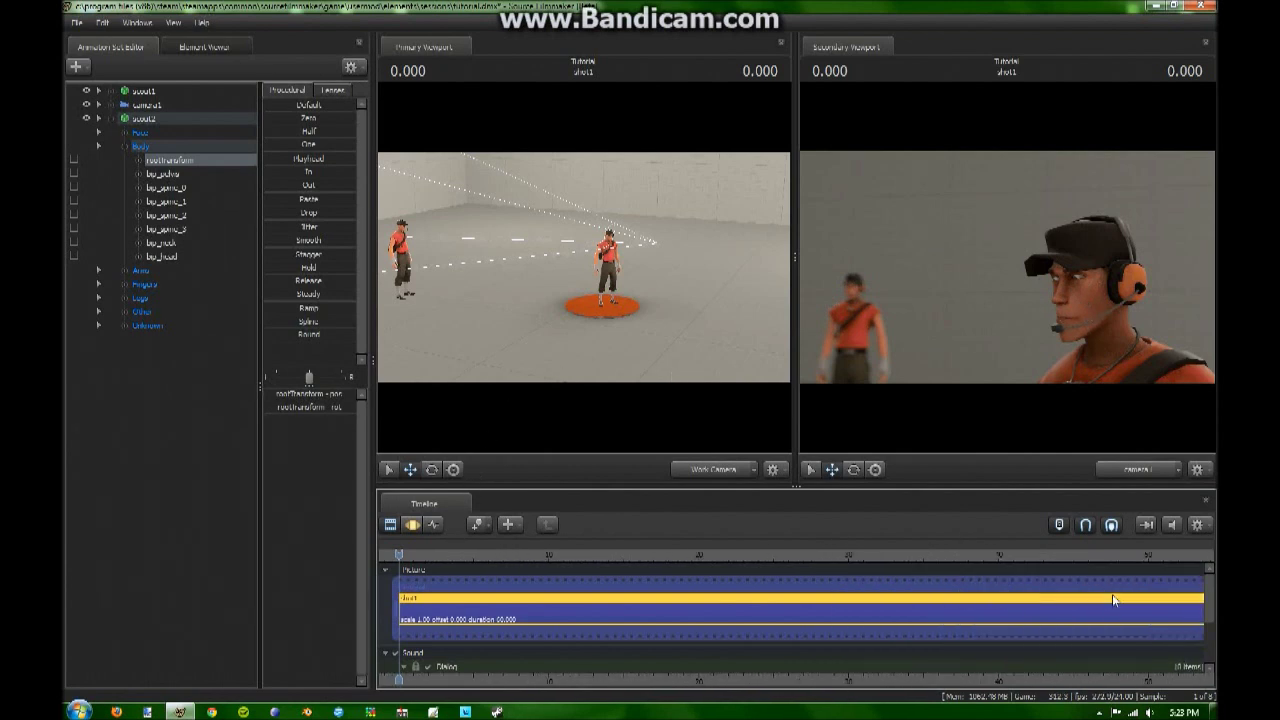
scroll(1100, 600, "down", 2)
left_click(140, 105)
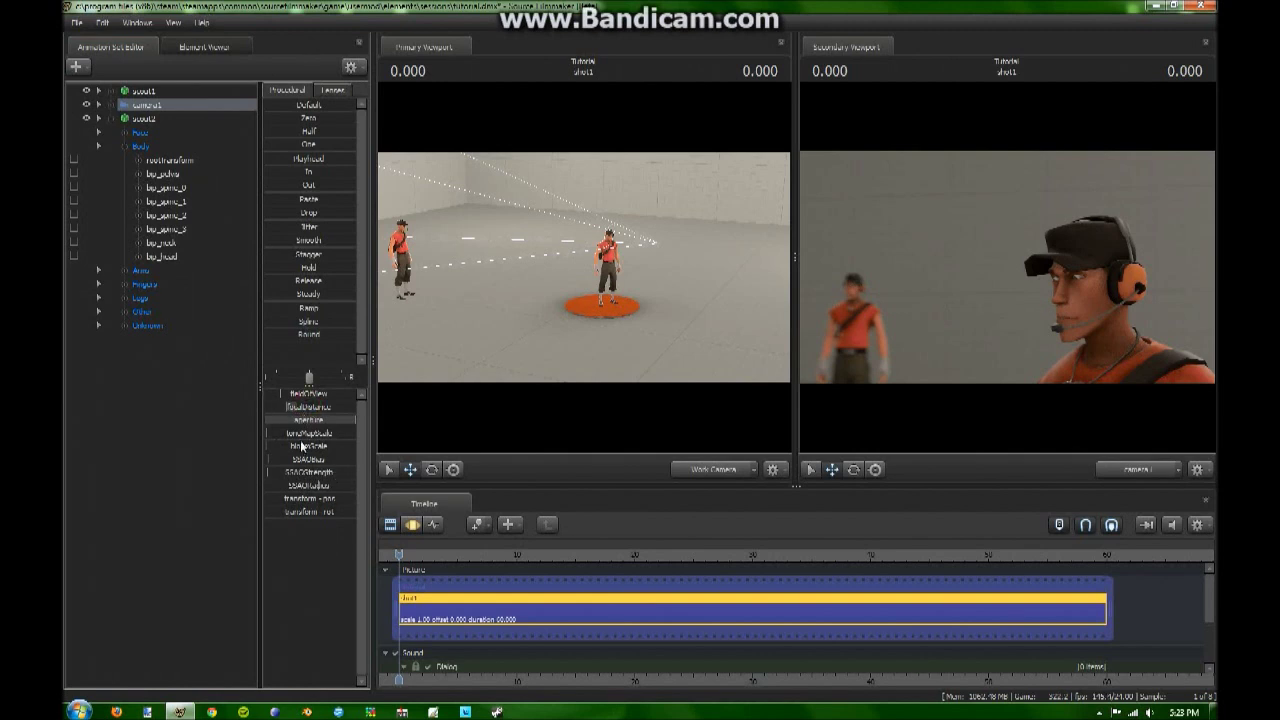
left_click(411, 525)
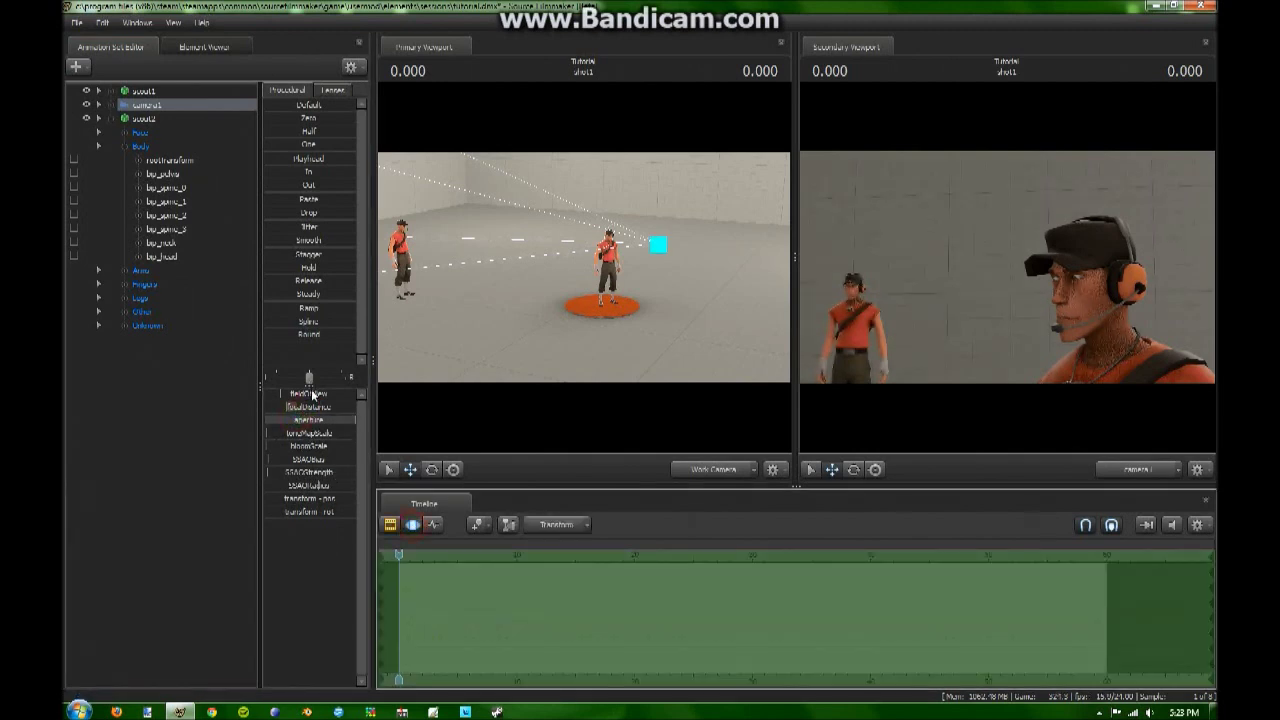
left_click_drag(312, 406, 355, 406)
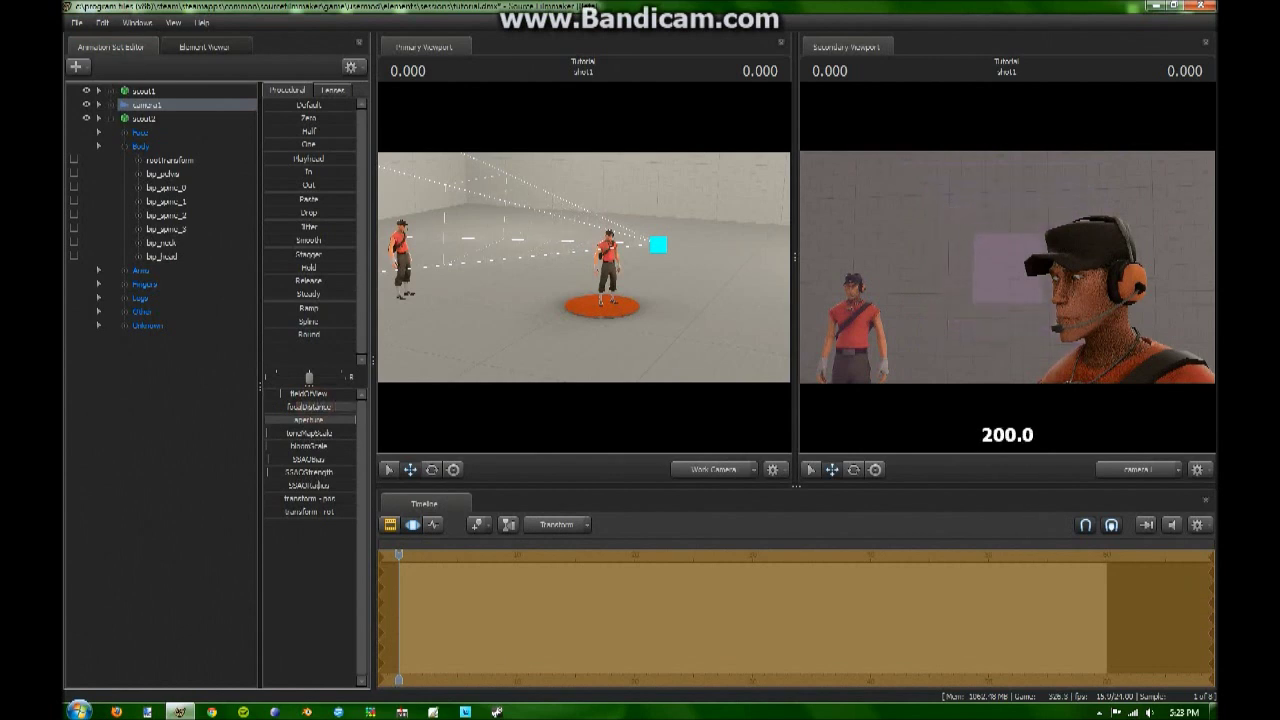
- Increase the maximum of camera1's focalDistance range, and move the focal distance farther out toward the background scout
right_click(308, 407)
left_click(342, 416)
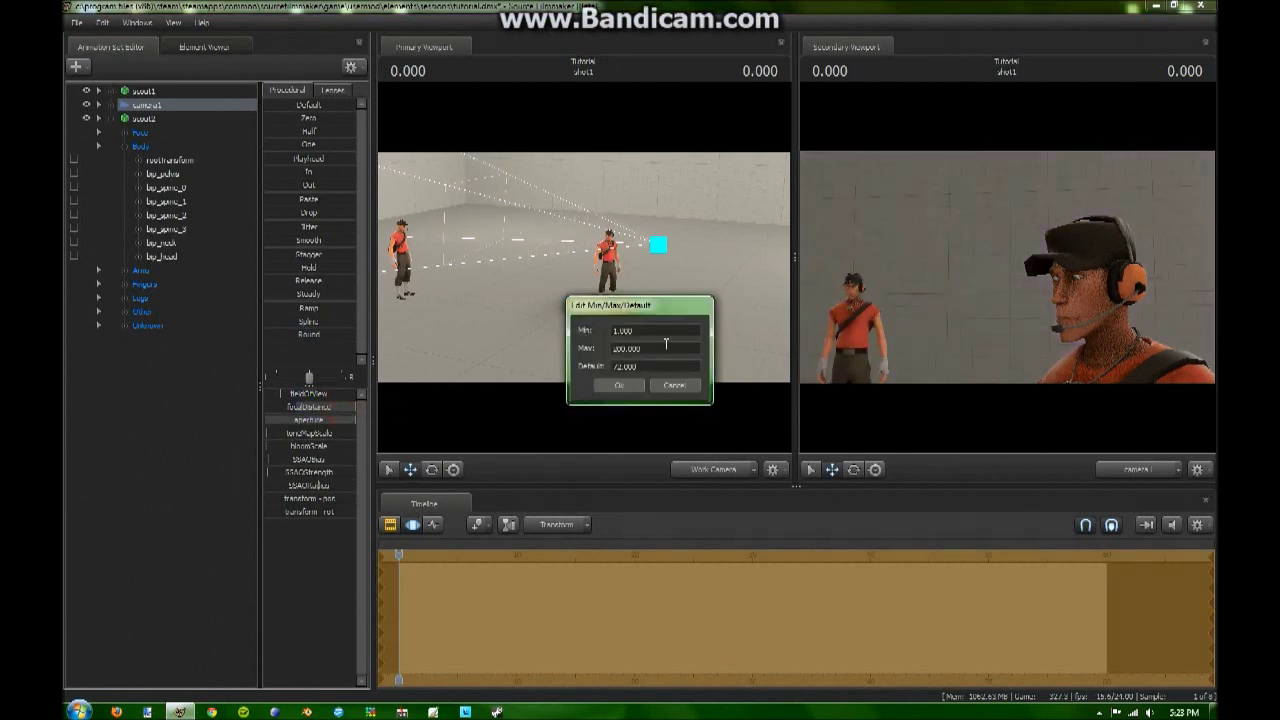
left_click(621, 347)
left_click(630, 387)
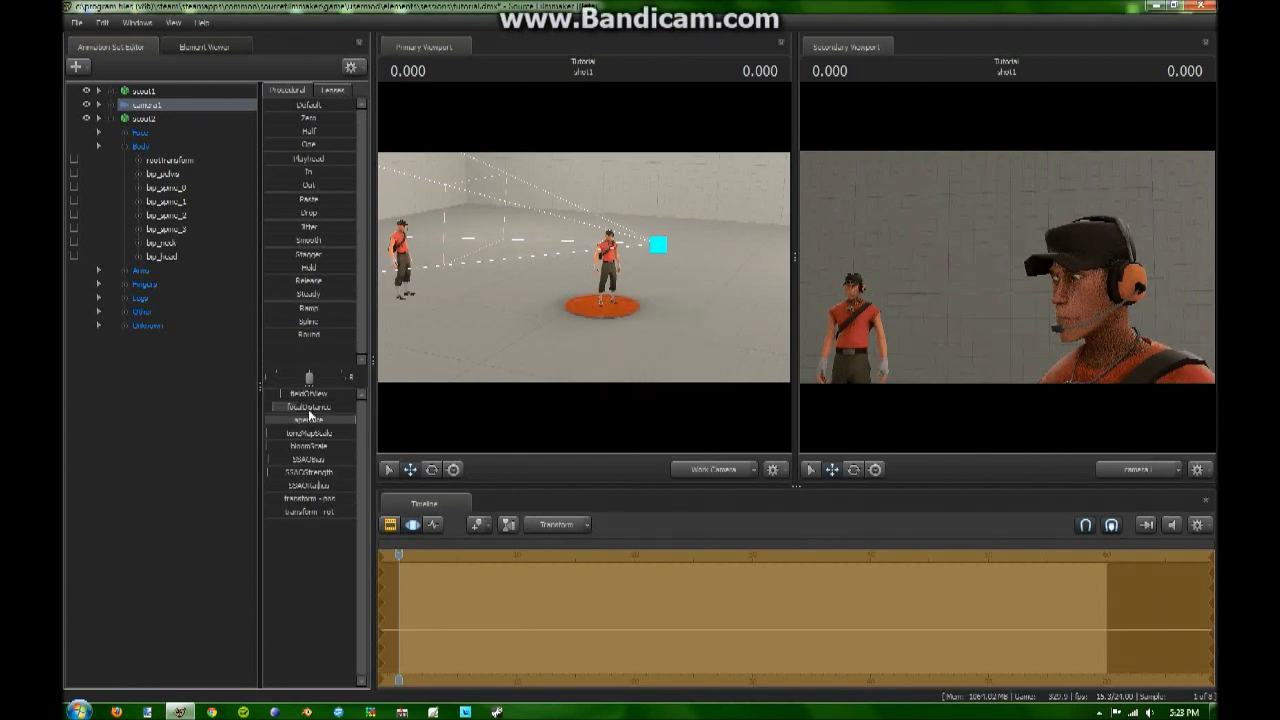
mouse_move(309, 417)
left_mouse_down()
mouse_move(335, 417)
mouse_move(318, 410)
left_mouse_up()
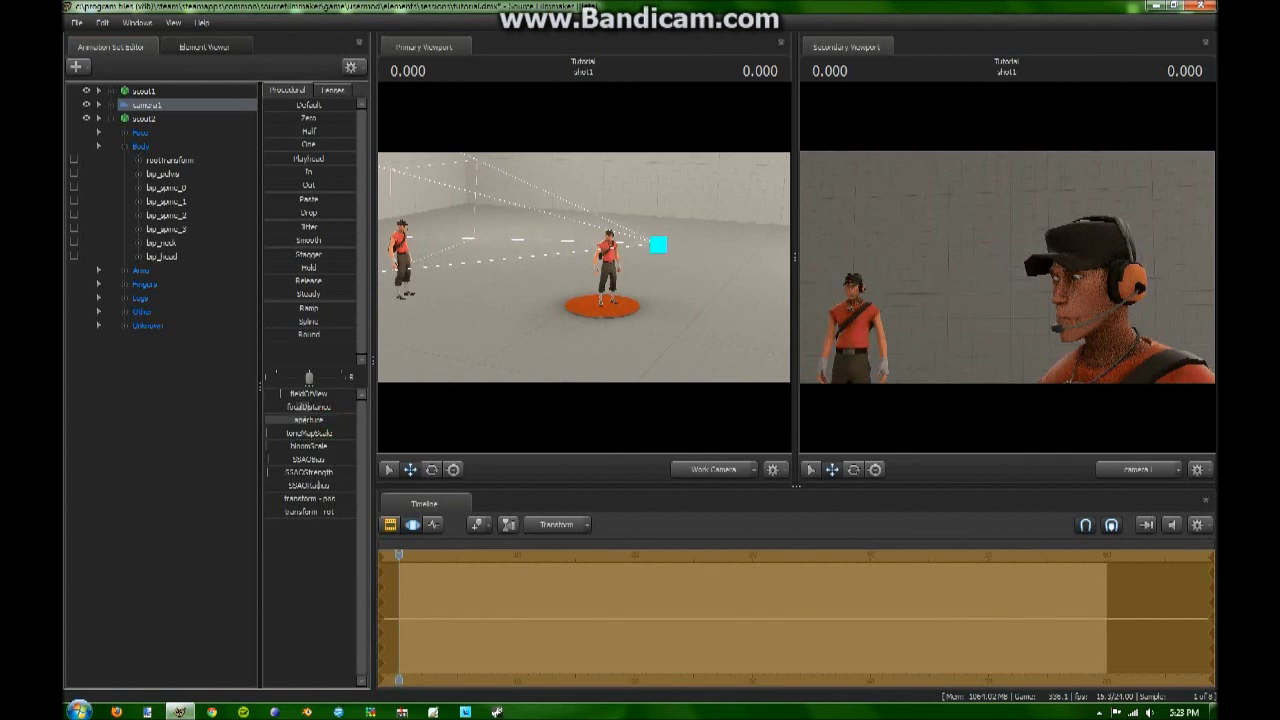
- Fine-tune camera1's aperture at a low setting and preview the foreground blur in the Clip Editor
left_click(393, 524)
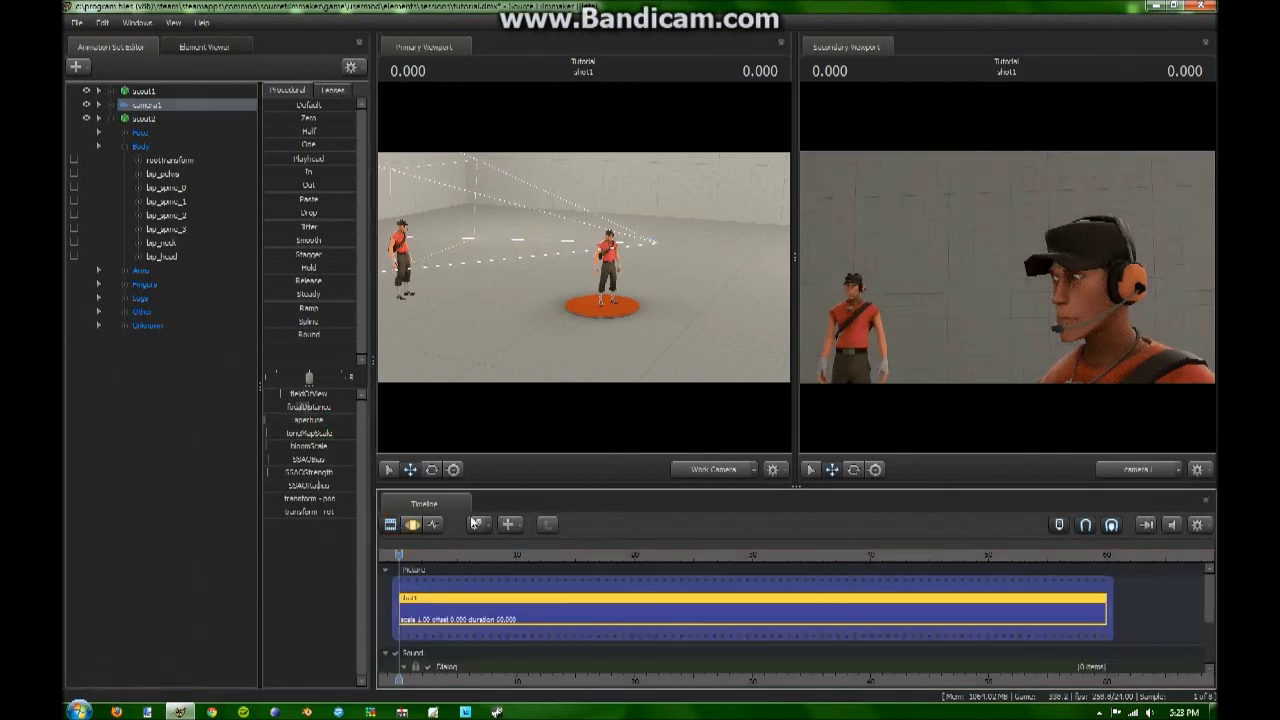
left_click(412, 524)
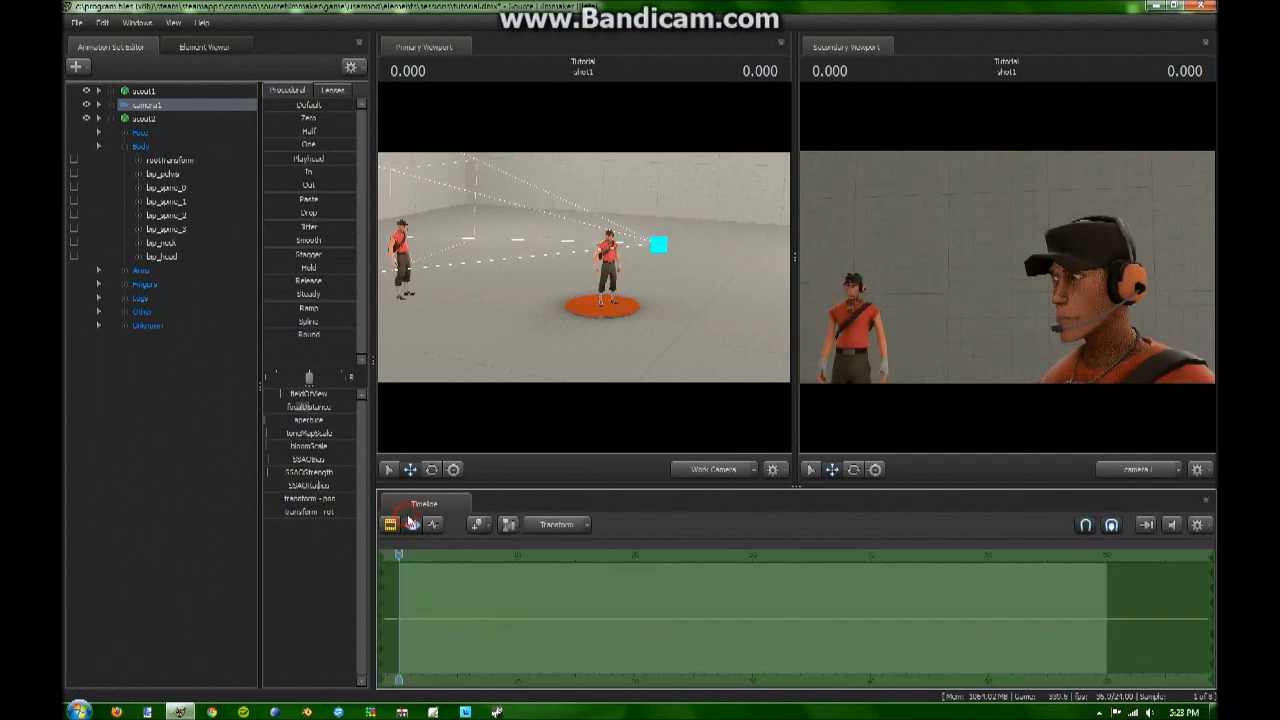
left_click(302, 420)
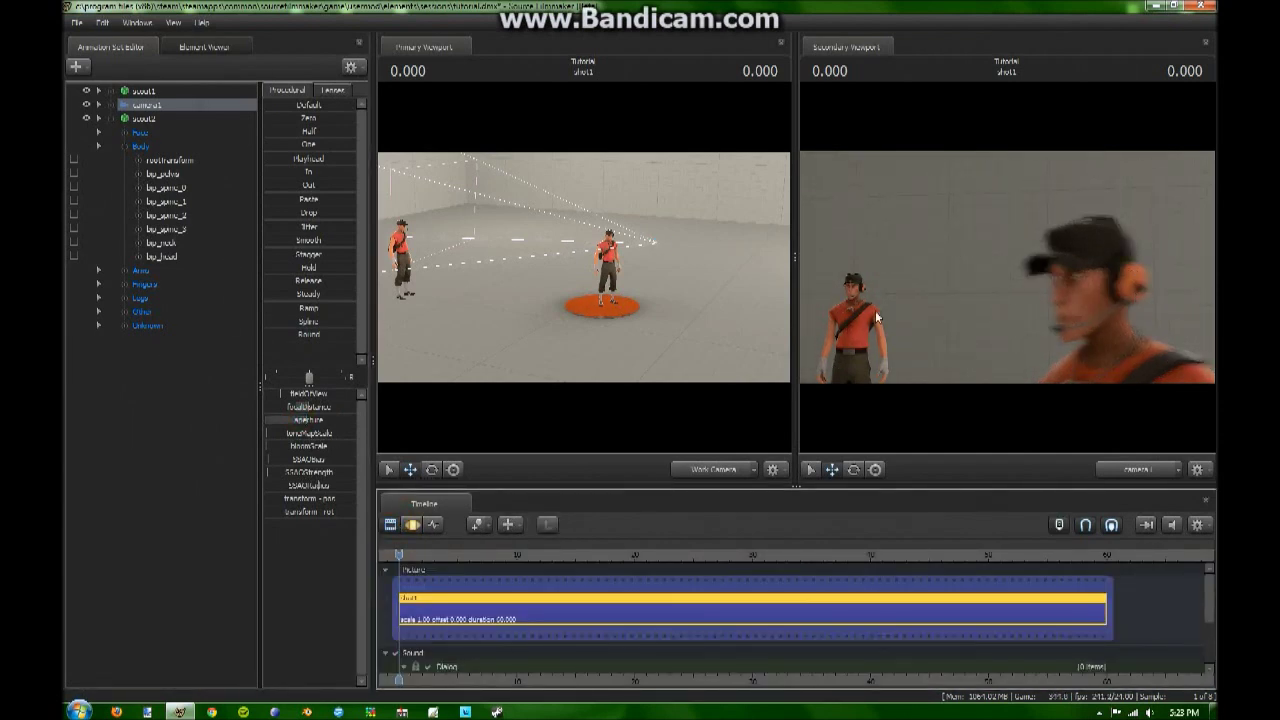
left_click(412, 524)
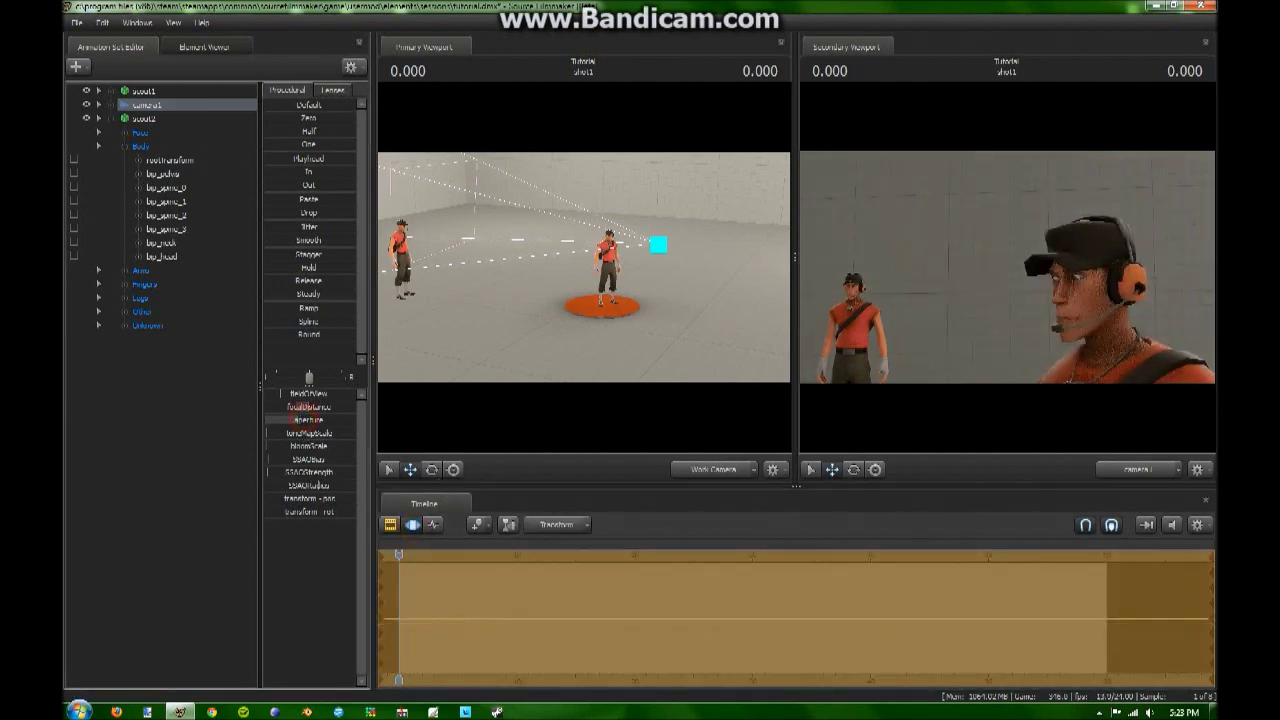
left_click(390, 524)
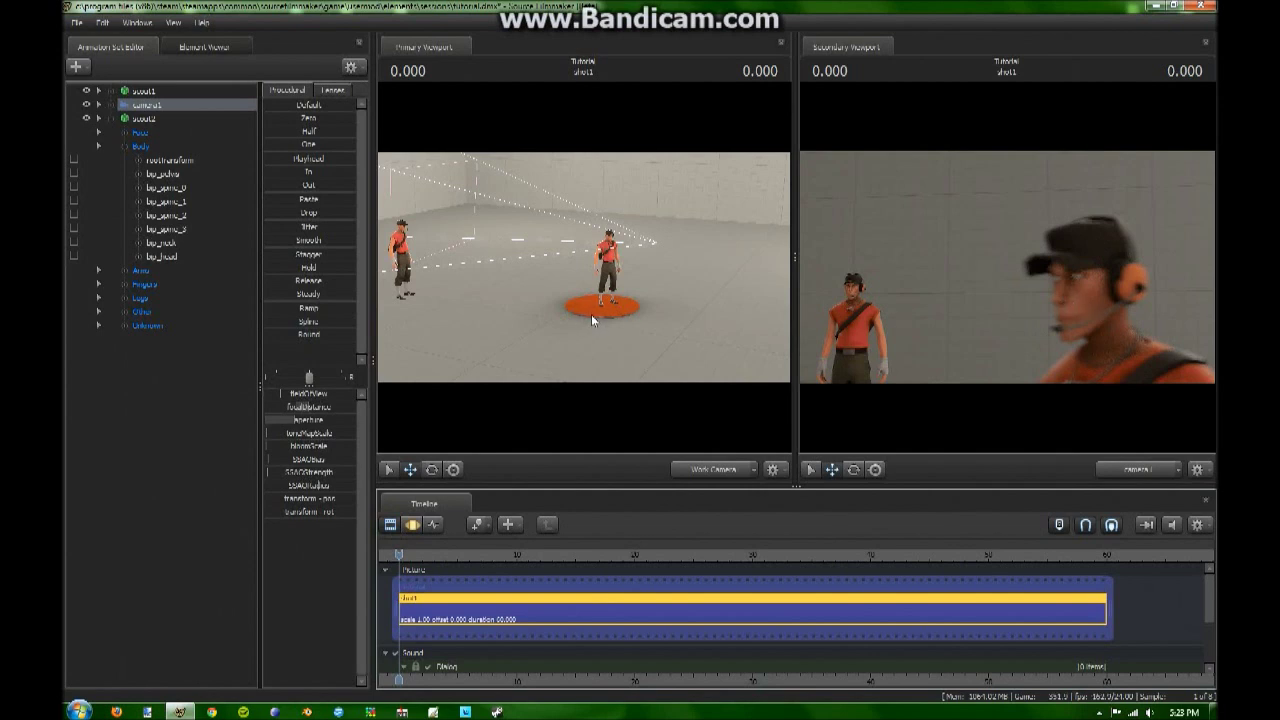
- Add a Material Overlay Effect clip to the Effects track of the Overlay group
scroll(1207, 590, "down", 3)
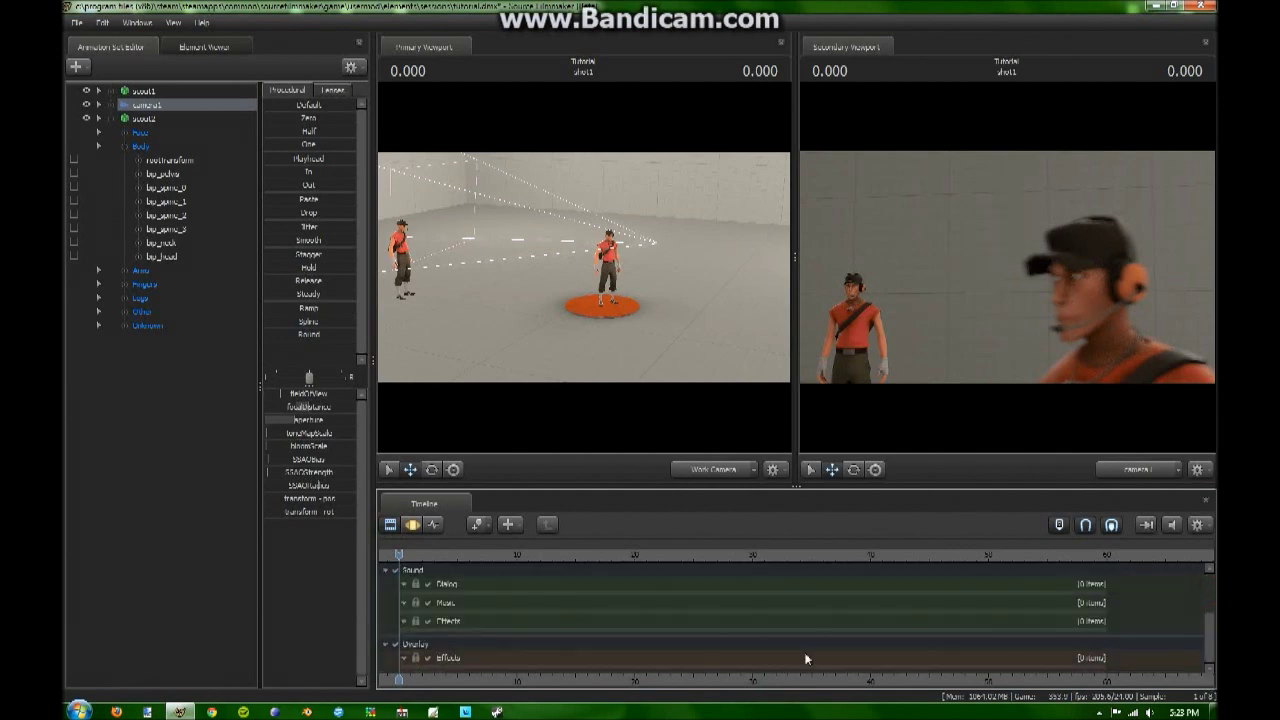
right_click(475, 663)
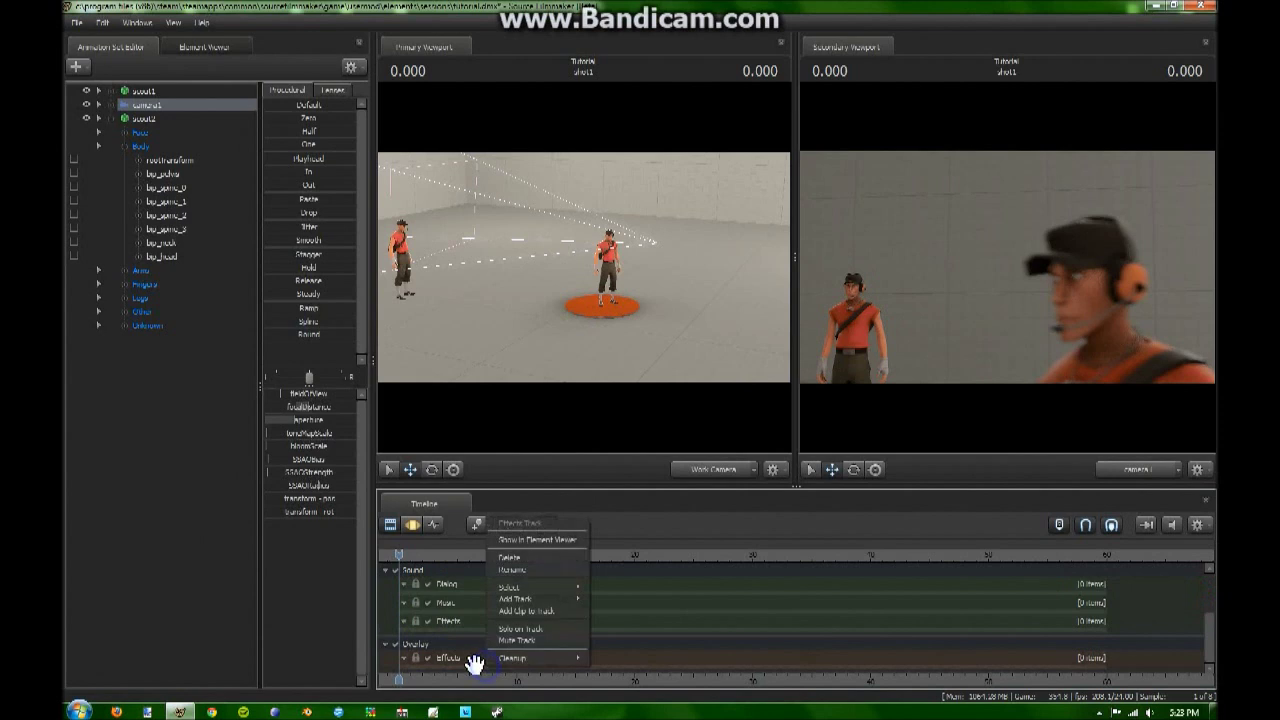
left_click(516, 608)
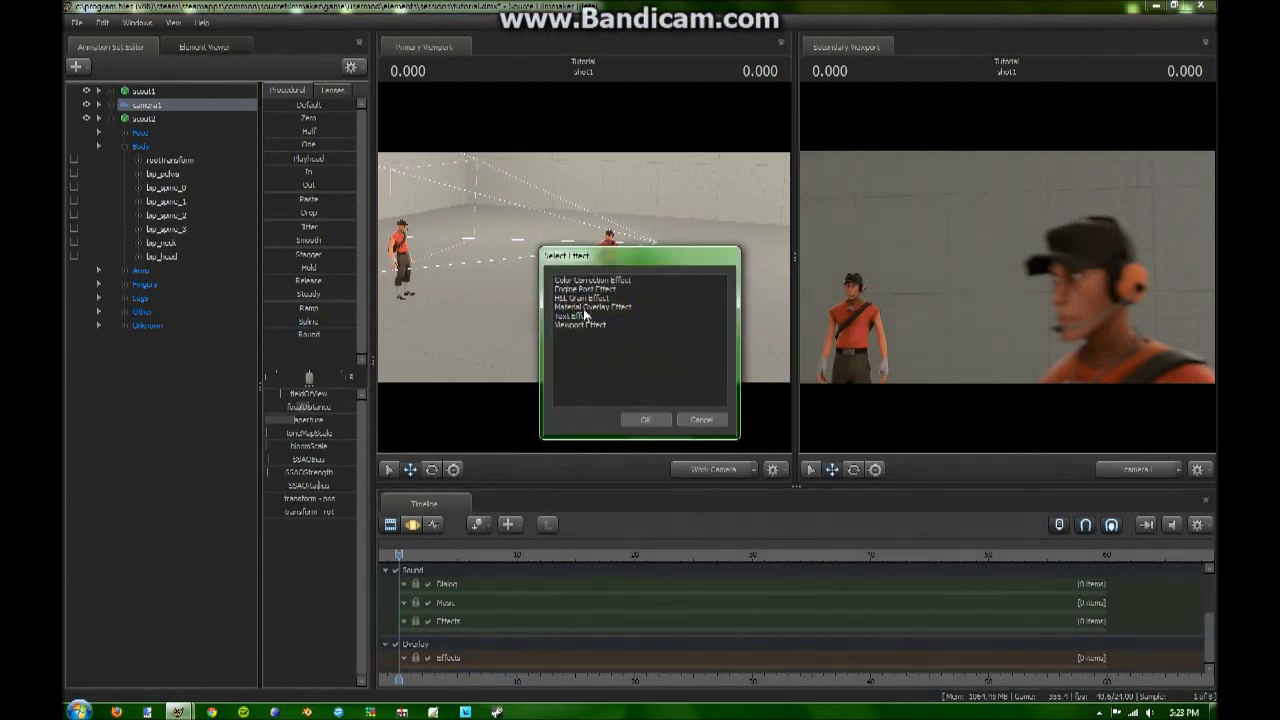
left_click_drag(614, 259, 652, 324)
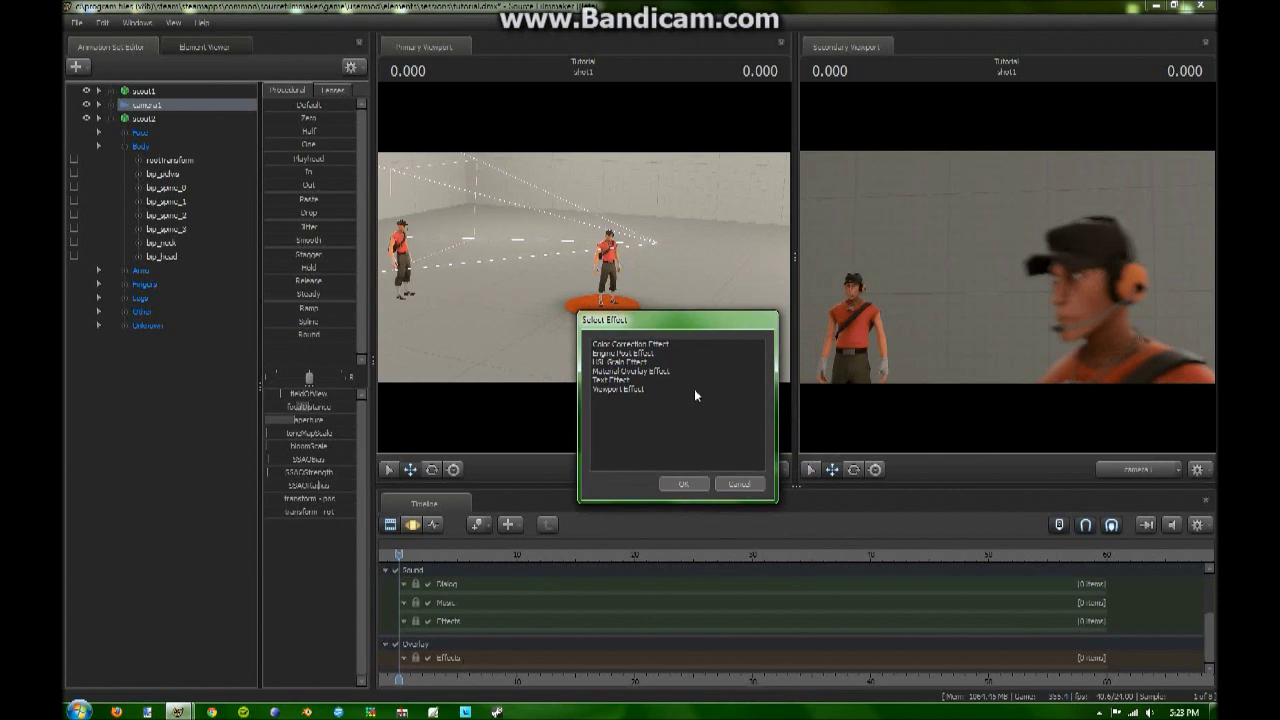
left_click_drag(680, 326, 534, 267)
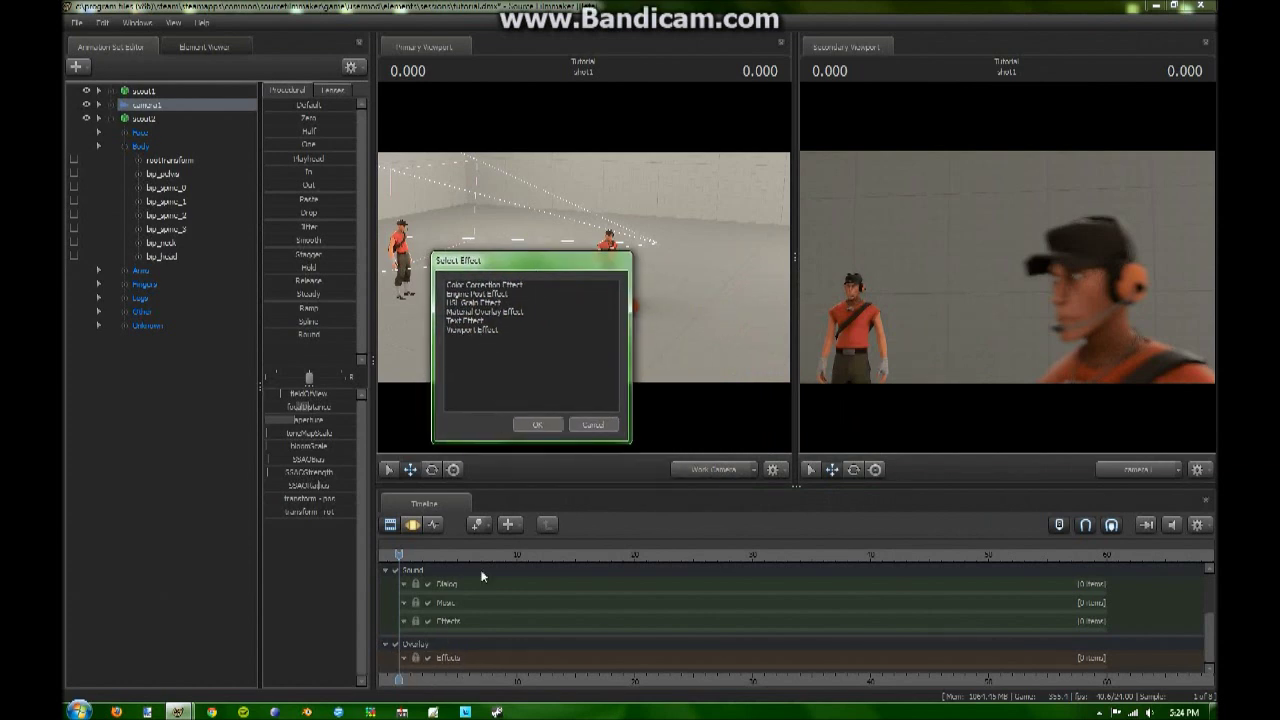
left_click(464, 312)
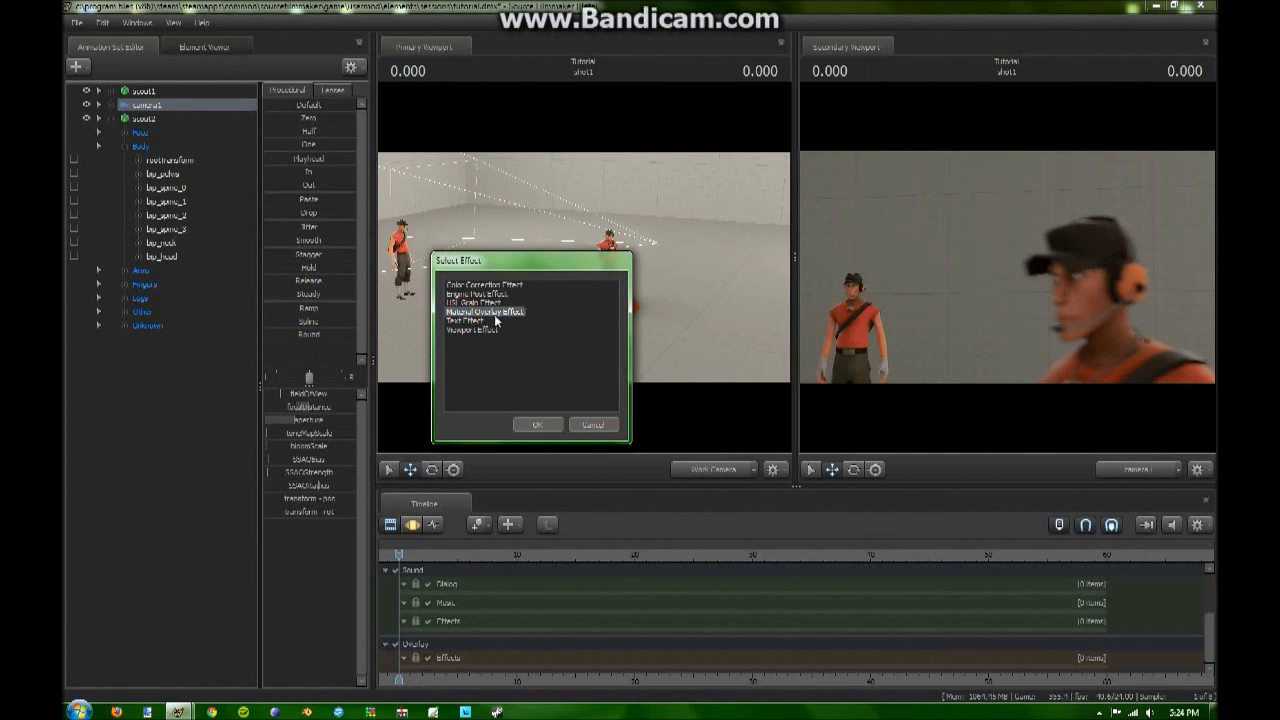
left_click(537, 425)
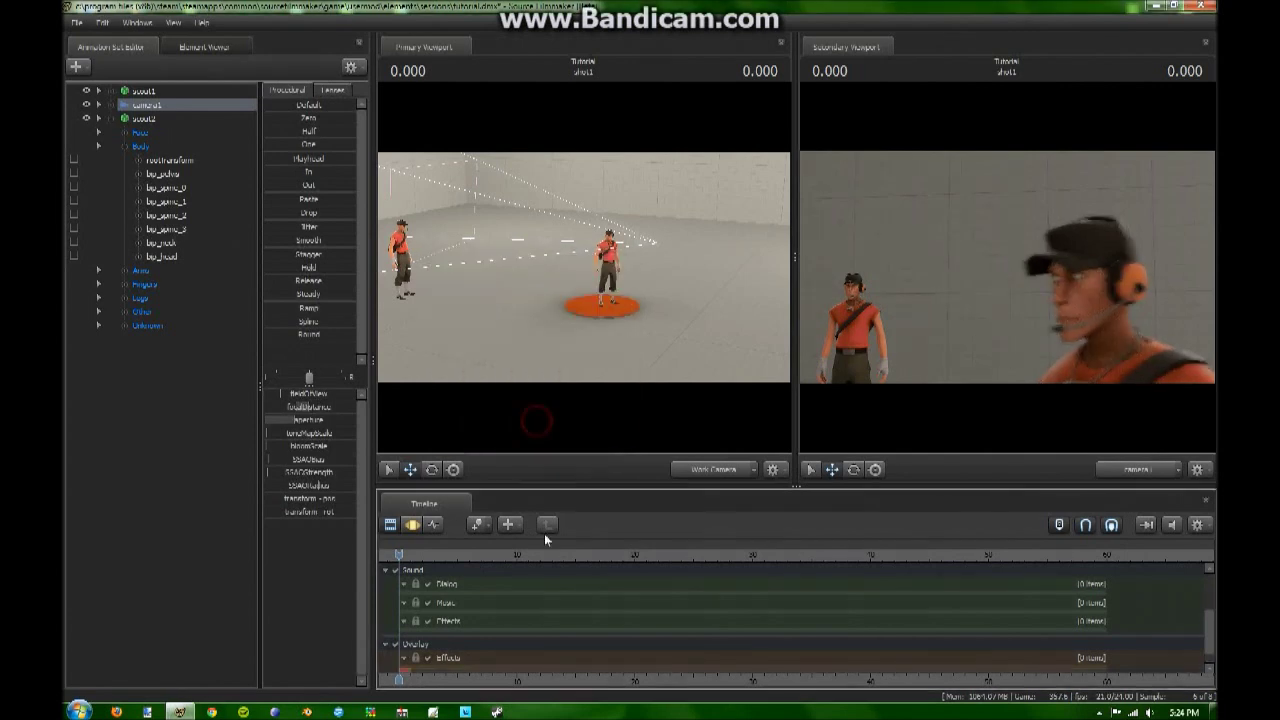
- Stretch the new overlay effect clip along the Effects track to cover the shot
scroll(1210, 622, "down", 1)
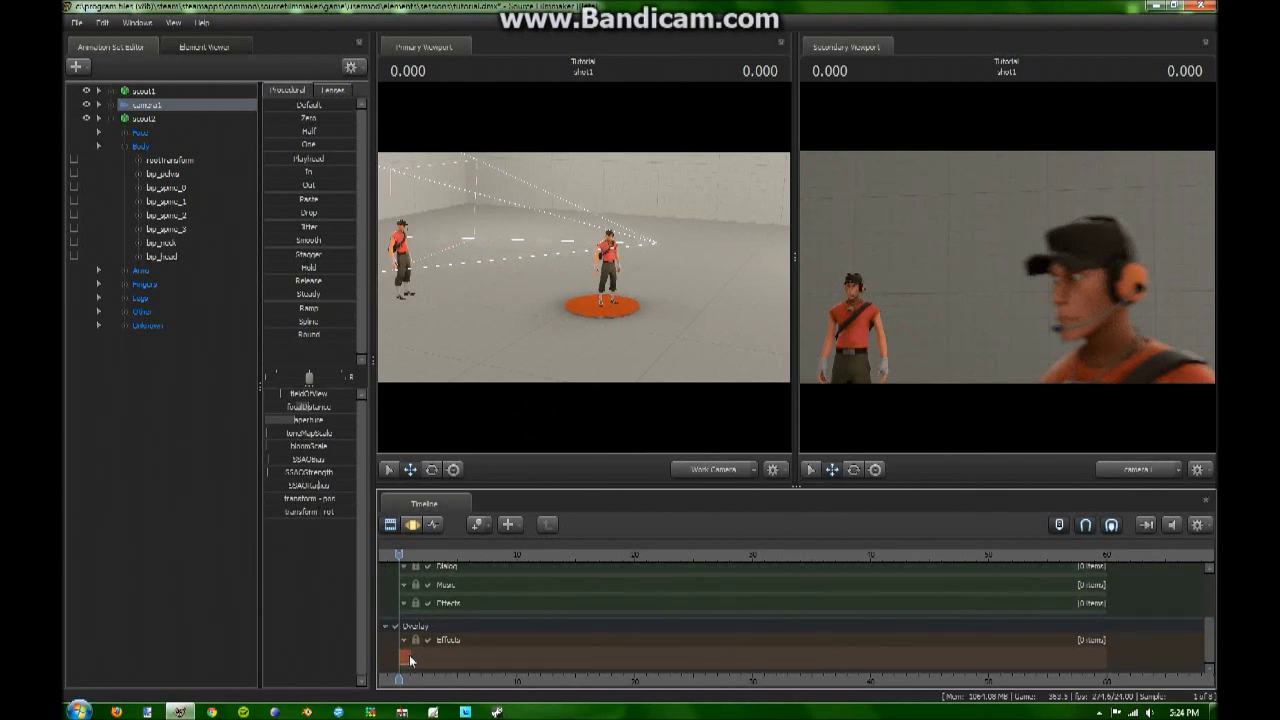
left_click_drag(409, 660, 906, 657)
scroll(415, 660, "up", 5)
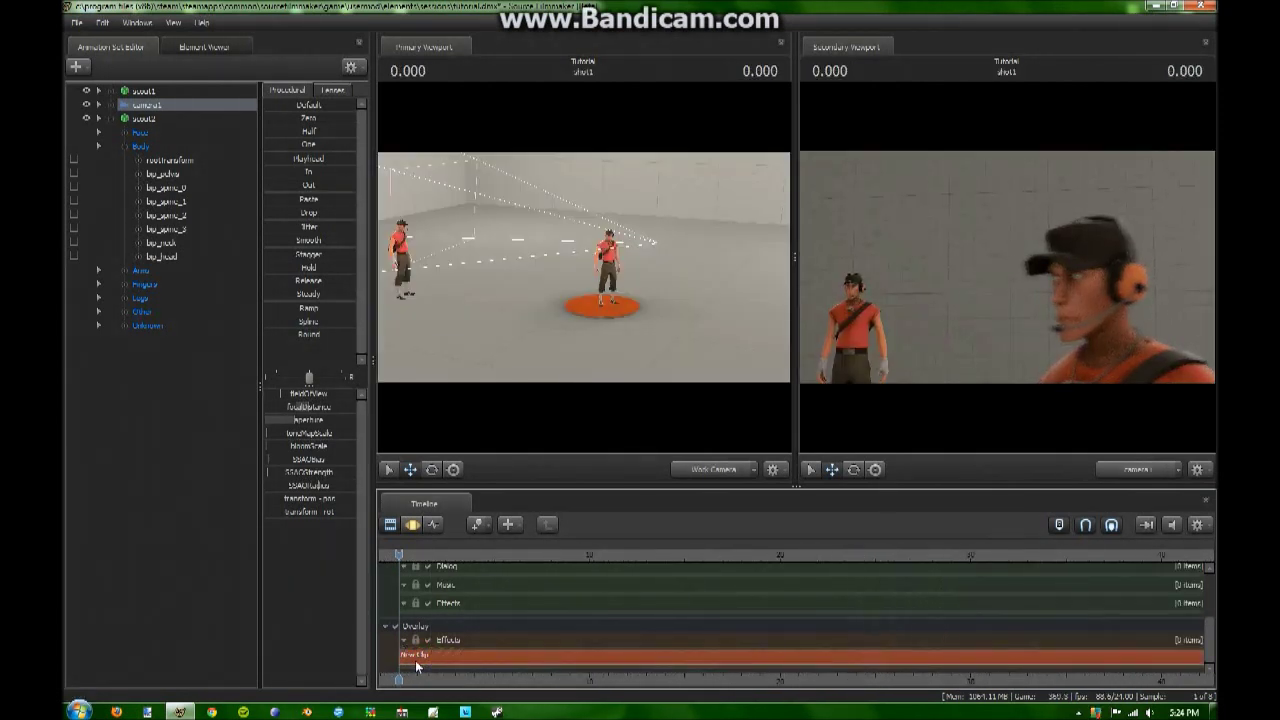
- Show the overlay effect clip in the Element Viewer and rename it Vignette
left_click(437, 657)
right_click(418, 658)
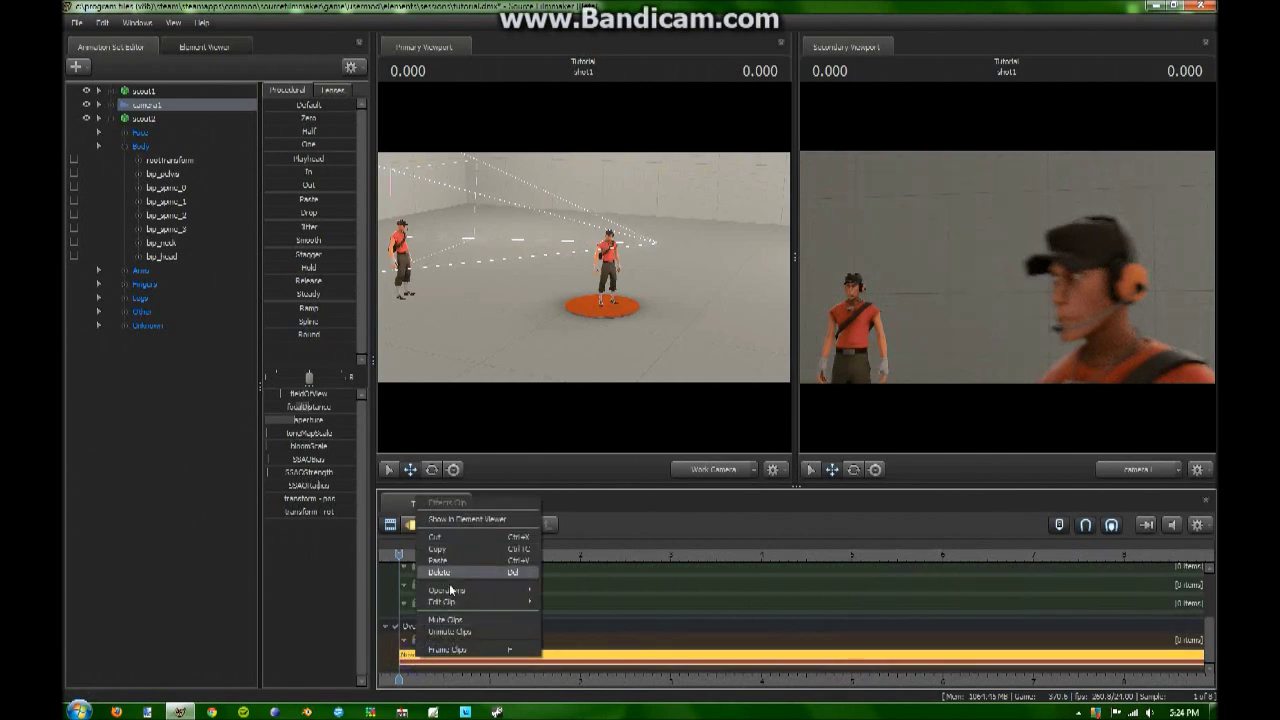
left_click(462, 519)
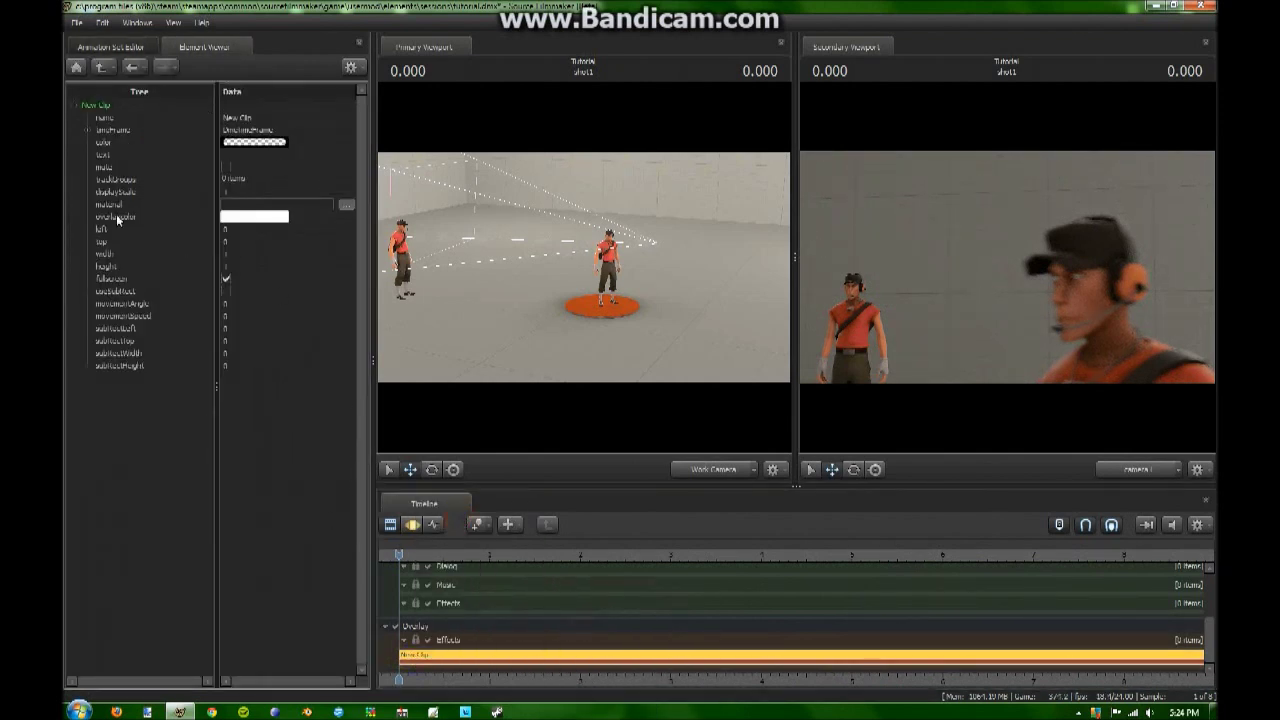
double_click(238, 118)
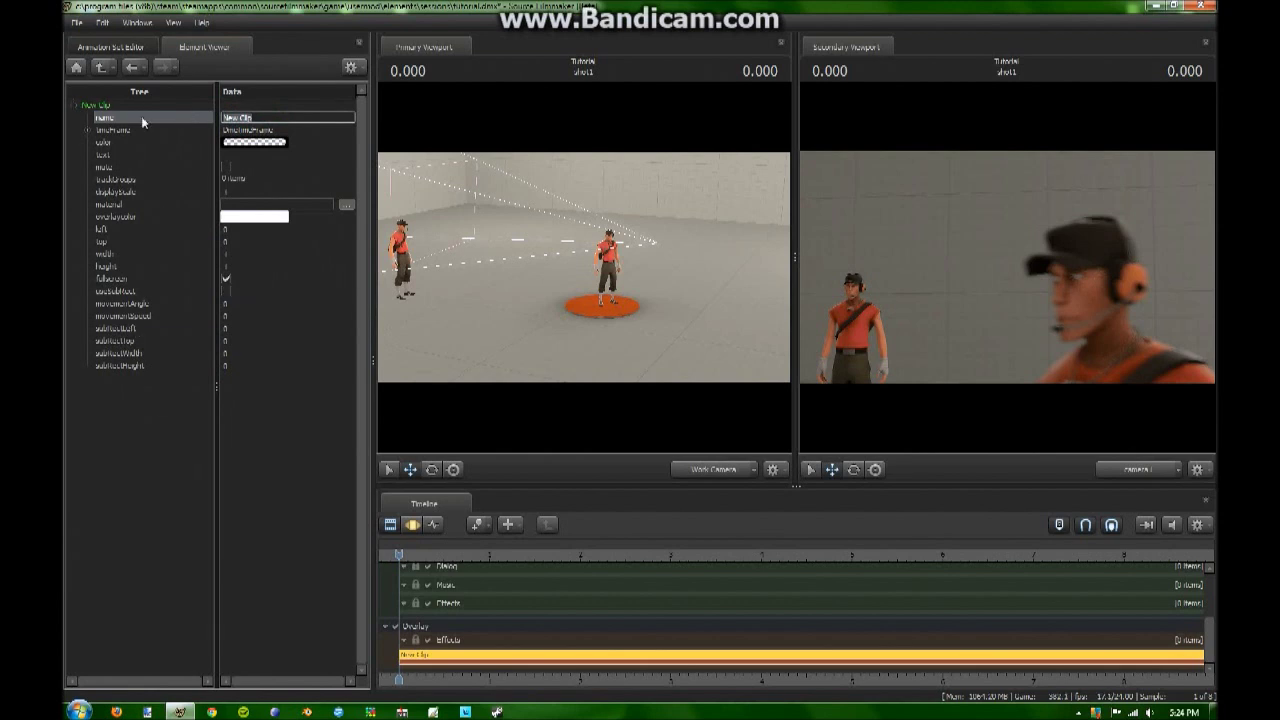
left_click(229, 366)
left_click(243, 340)
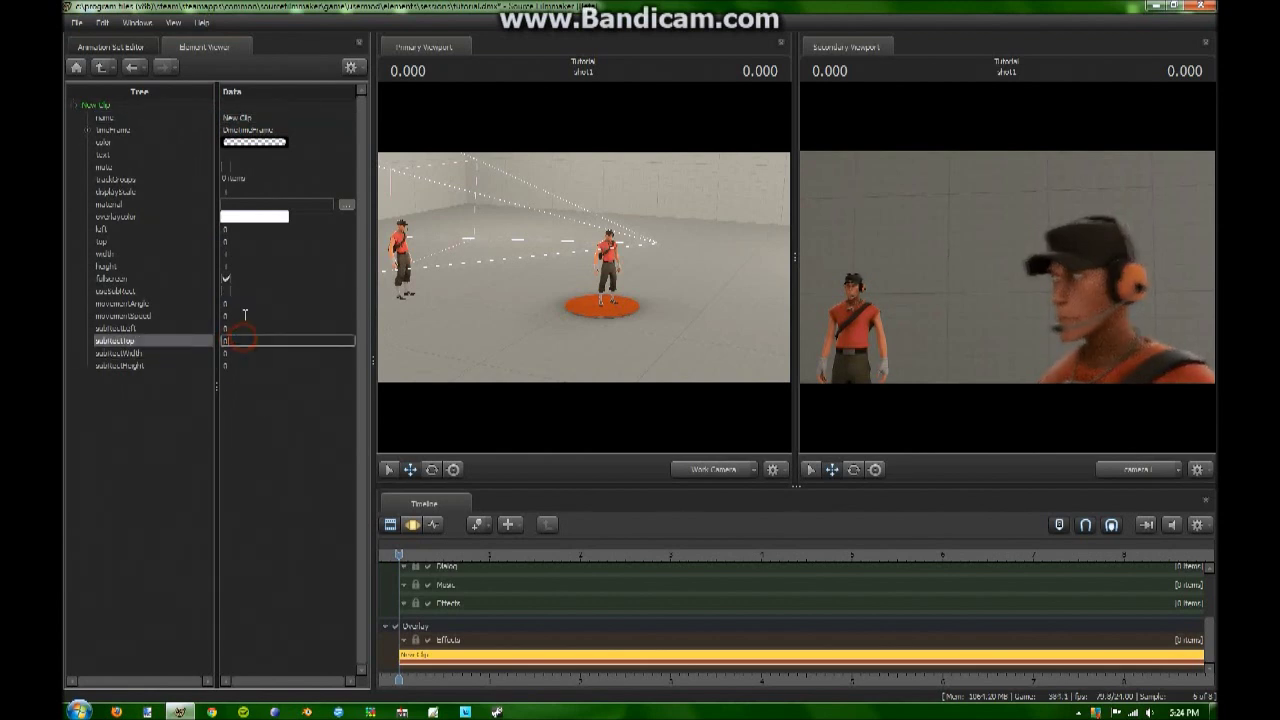
left_click(246, 315)
left_click(249, 294)
left_click(252, 153)
left_click_drag(252, 150, 250, 115)
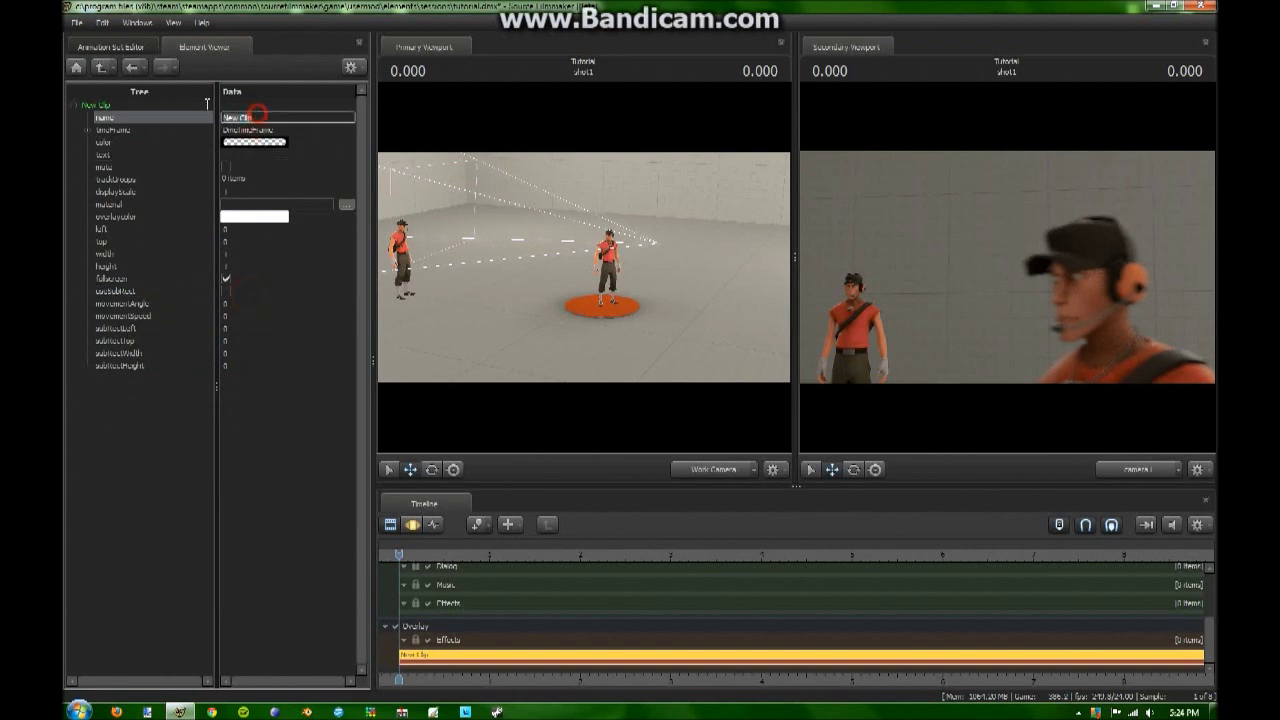
type("Vignette")
left_click(280, 168)
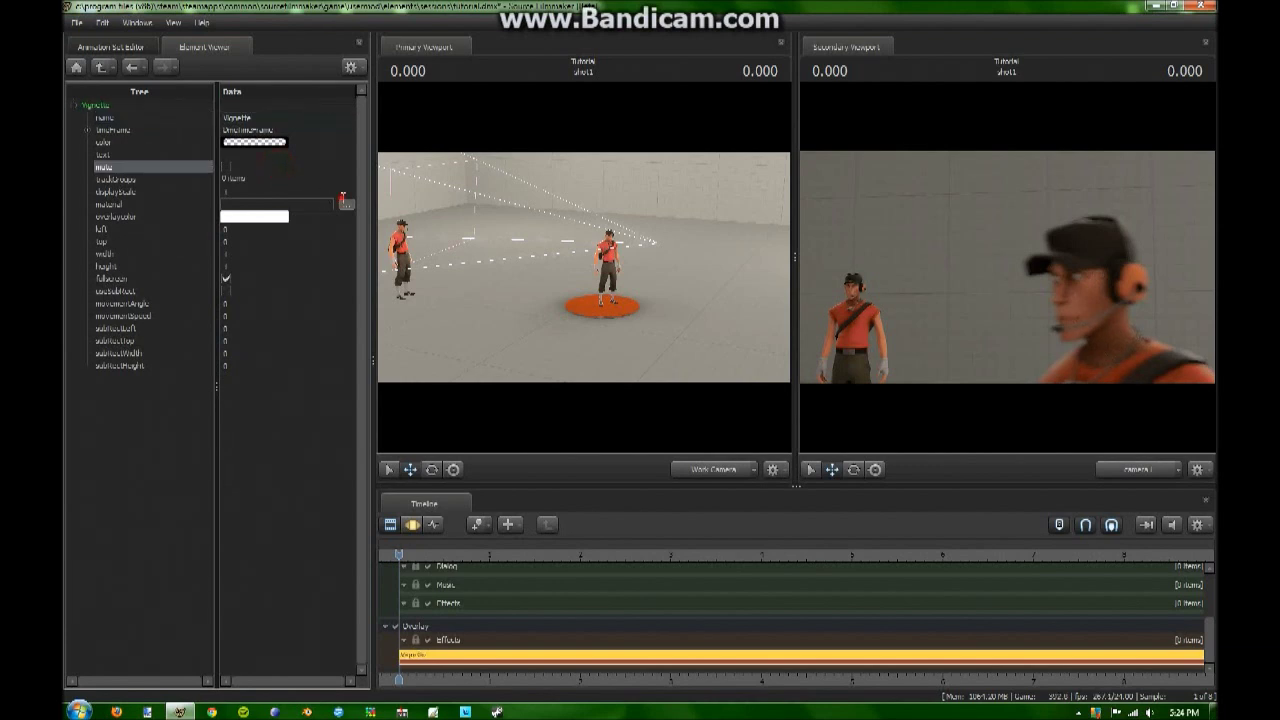
- Filter the material files by "vig" and assign effects\vignette_01.vmt as the Vignette clip's material
left_click(345, 204)
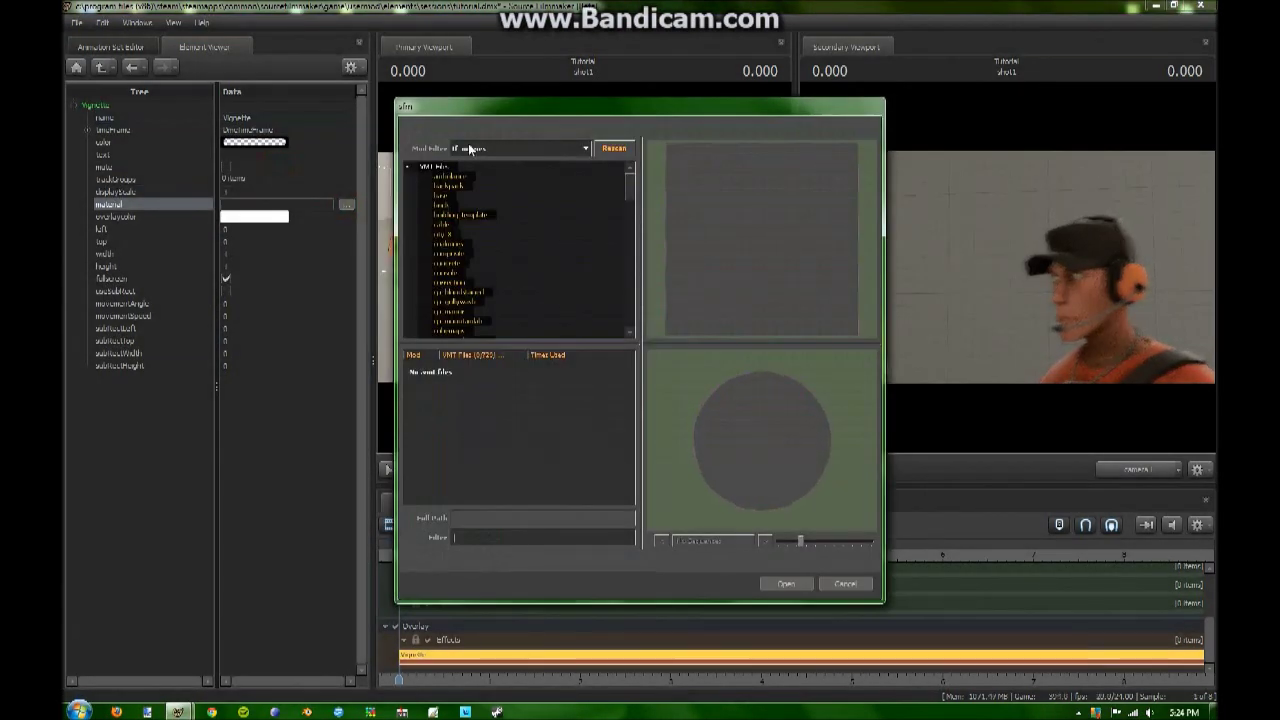
left_click(493, 536)
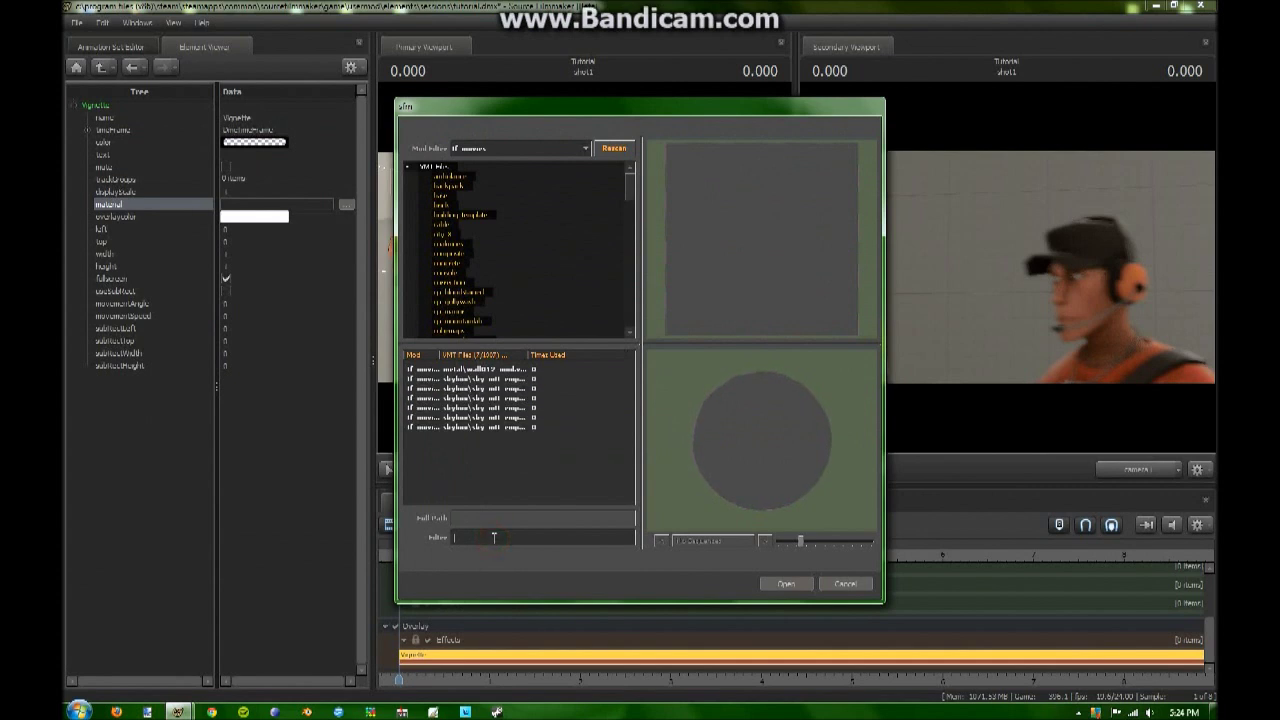
type("vig")
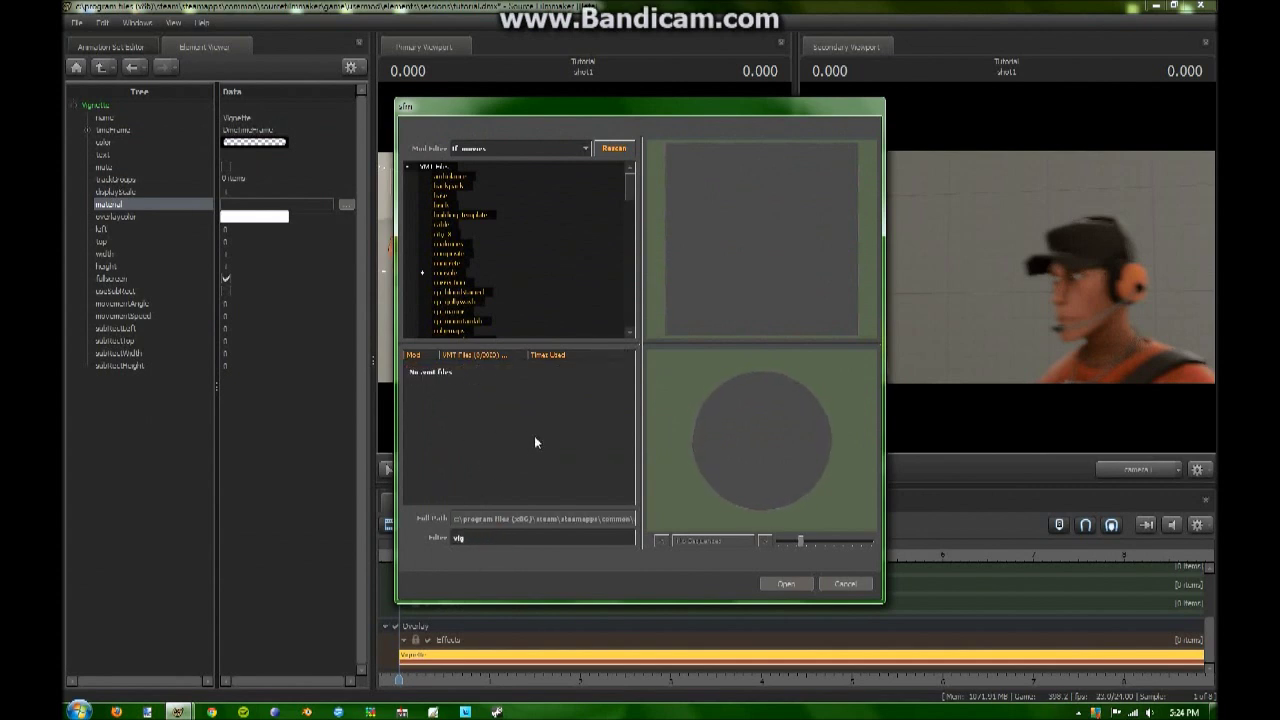
left_click(477, 370)
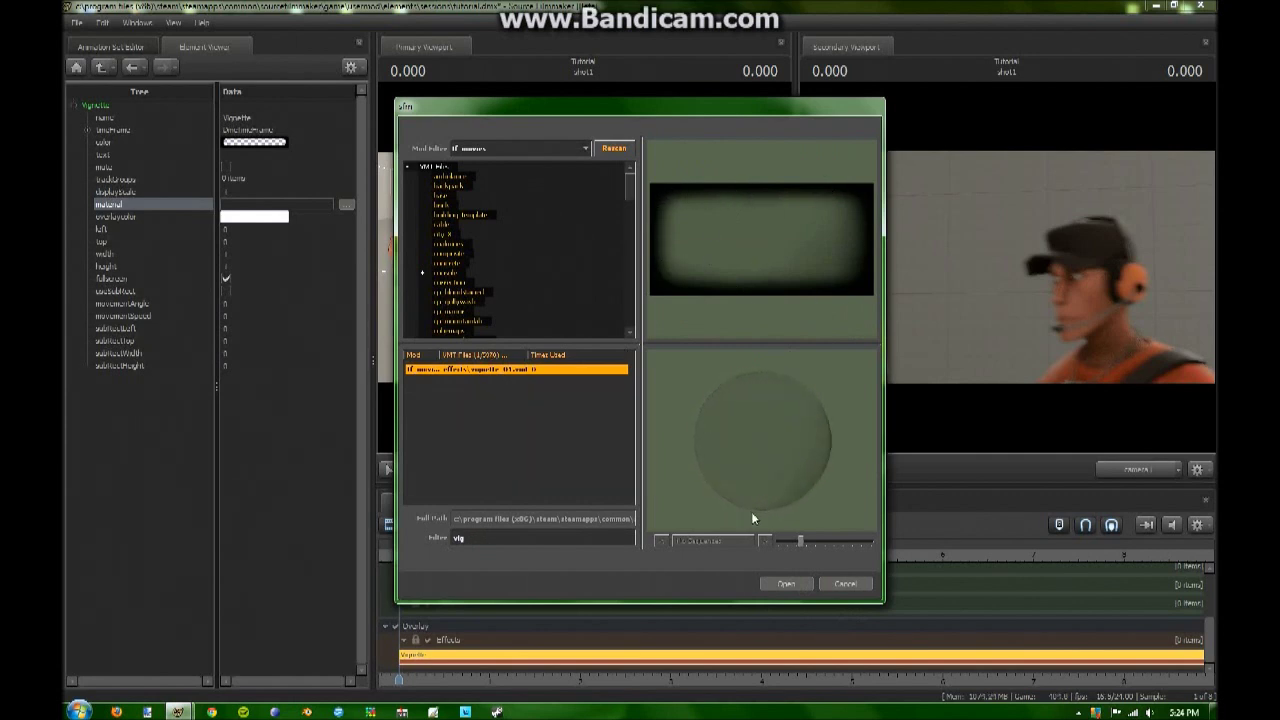
left_click(782, 584)
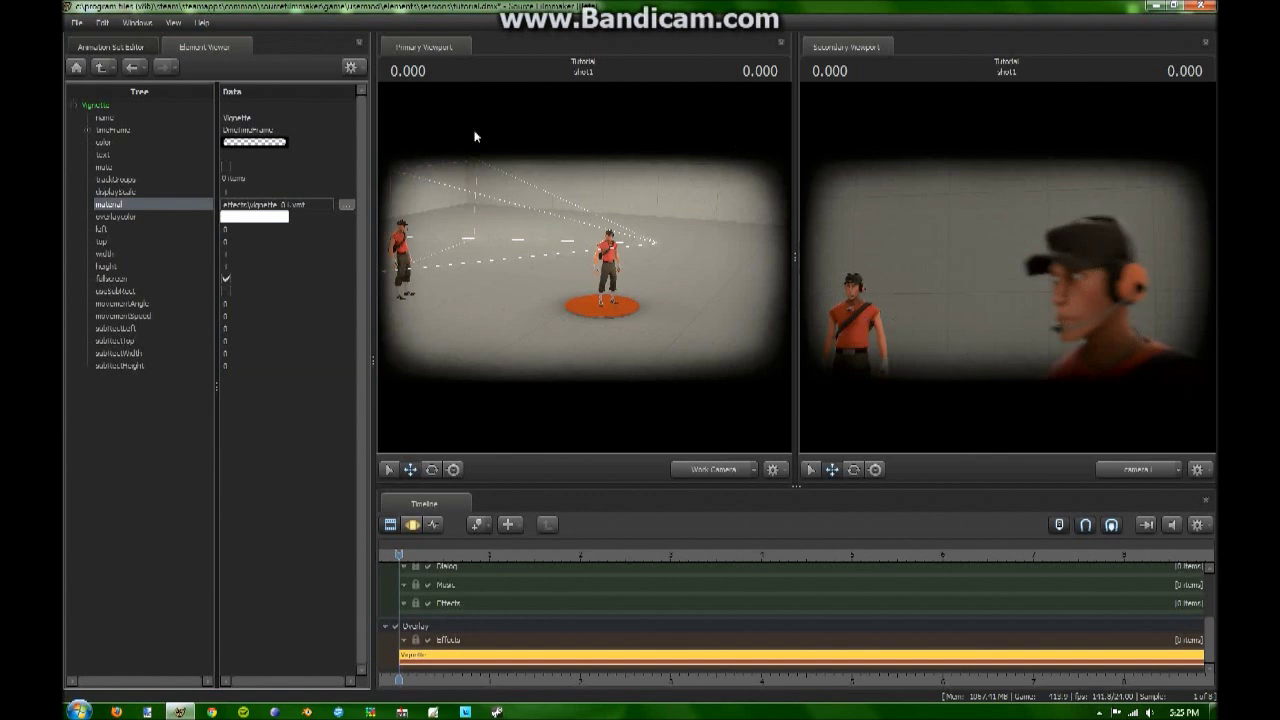
- Lower the opacity of the Vignette clip's overlaycolor to soften the dark edges
left_click(262, 216)
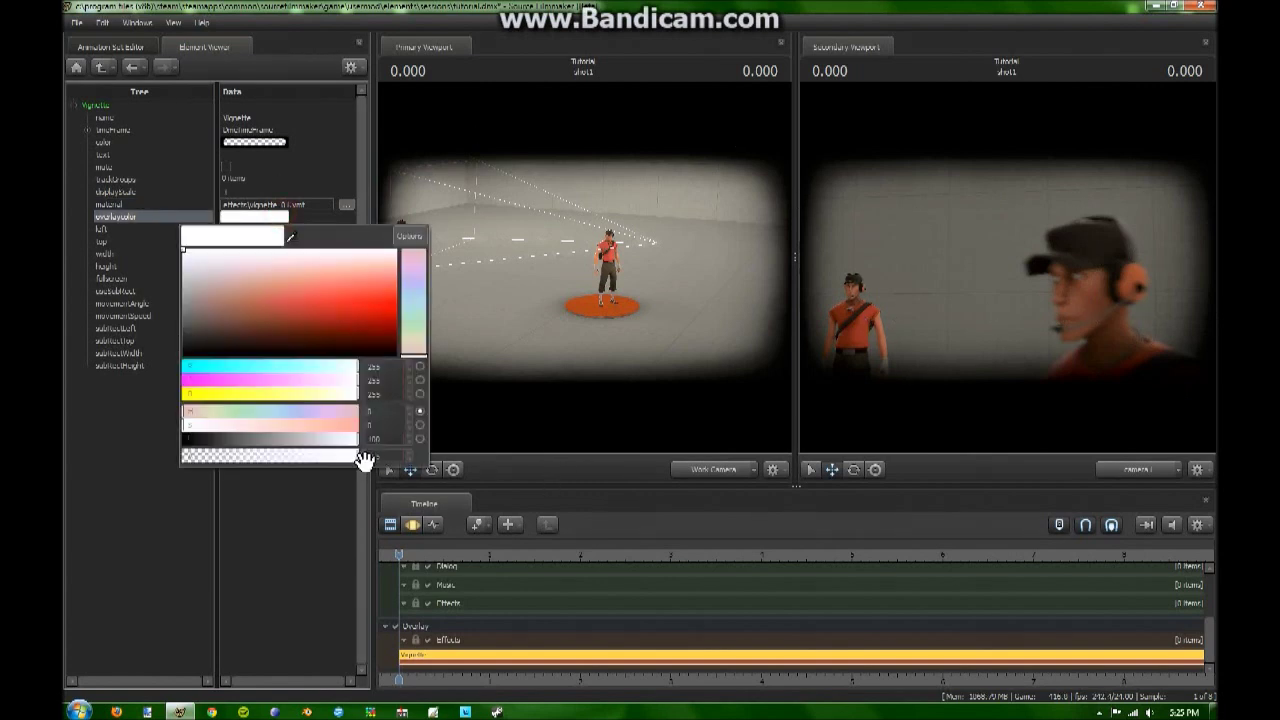
left_click_drag(354, 456, 320, 458)
left_click(303, 541)
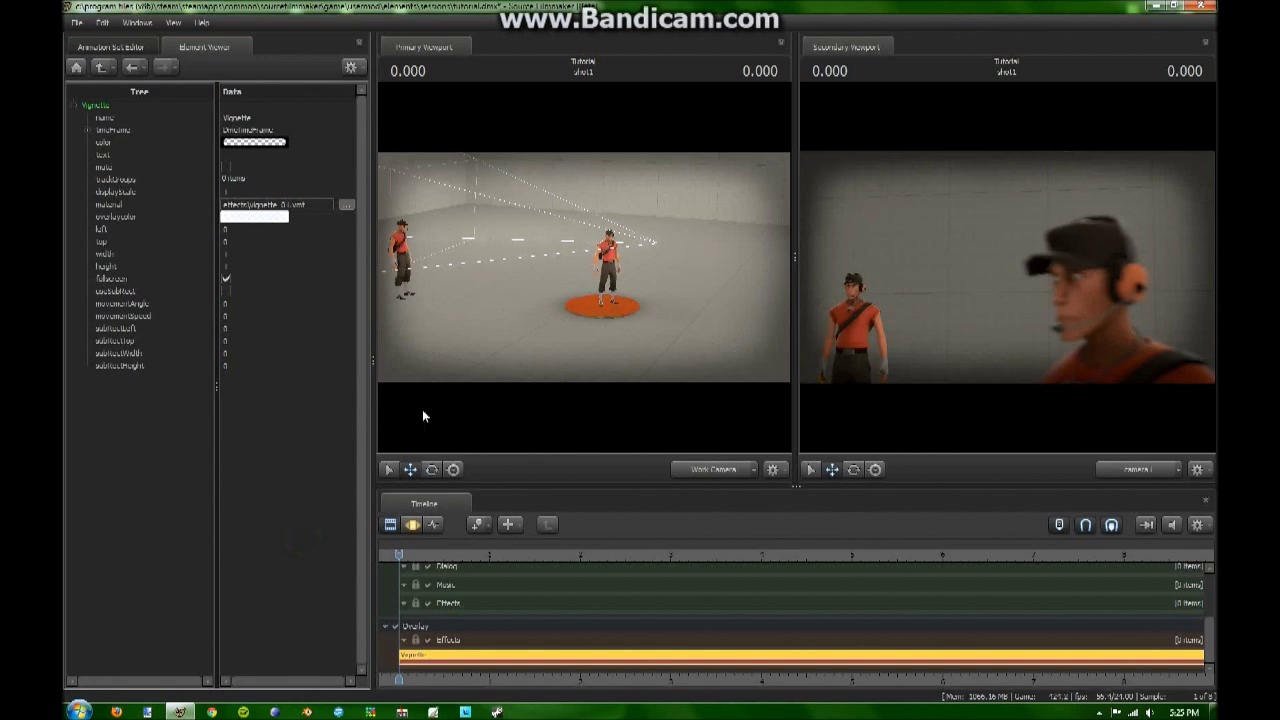
scroll(593, 625, "up", 5)
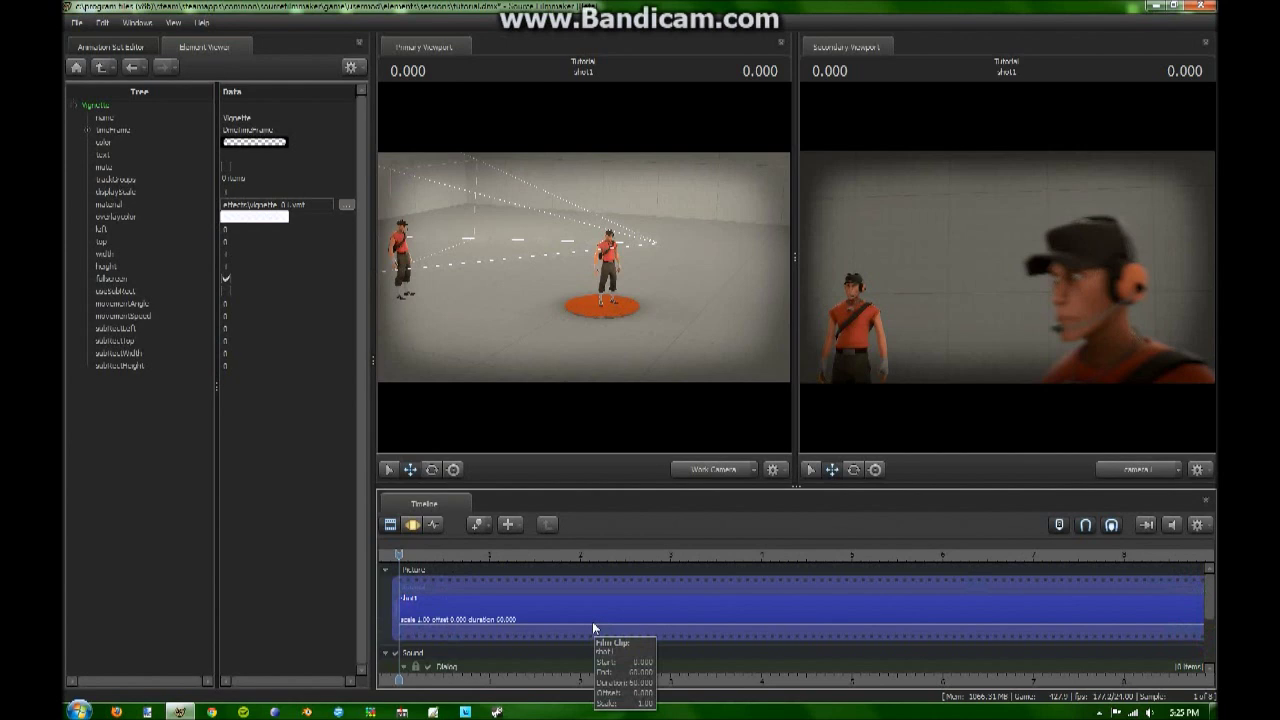
- Delete the second scout's animation set from shot1, keeping scout1 and camera1
left_click_drag(452, 415, 405, 396)
key("w")
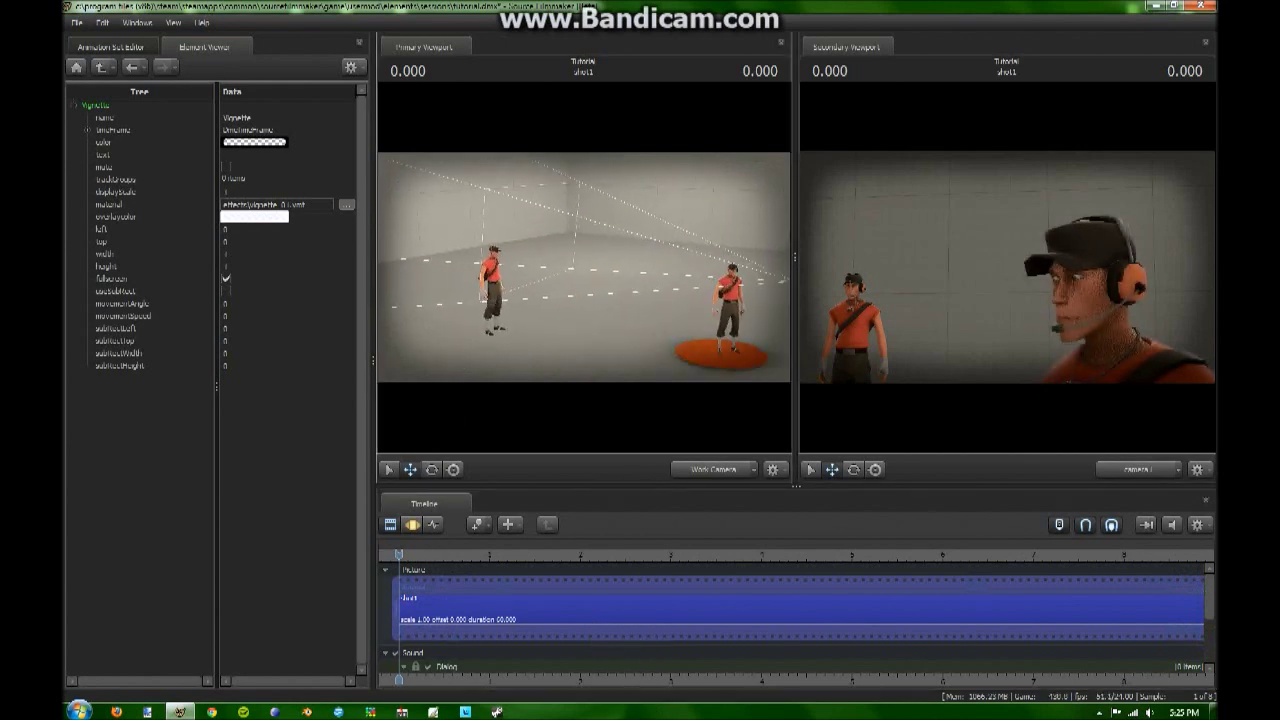
left_click_drag(500, 385, 584, 267)
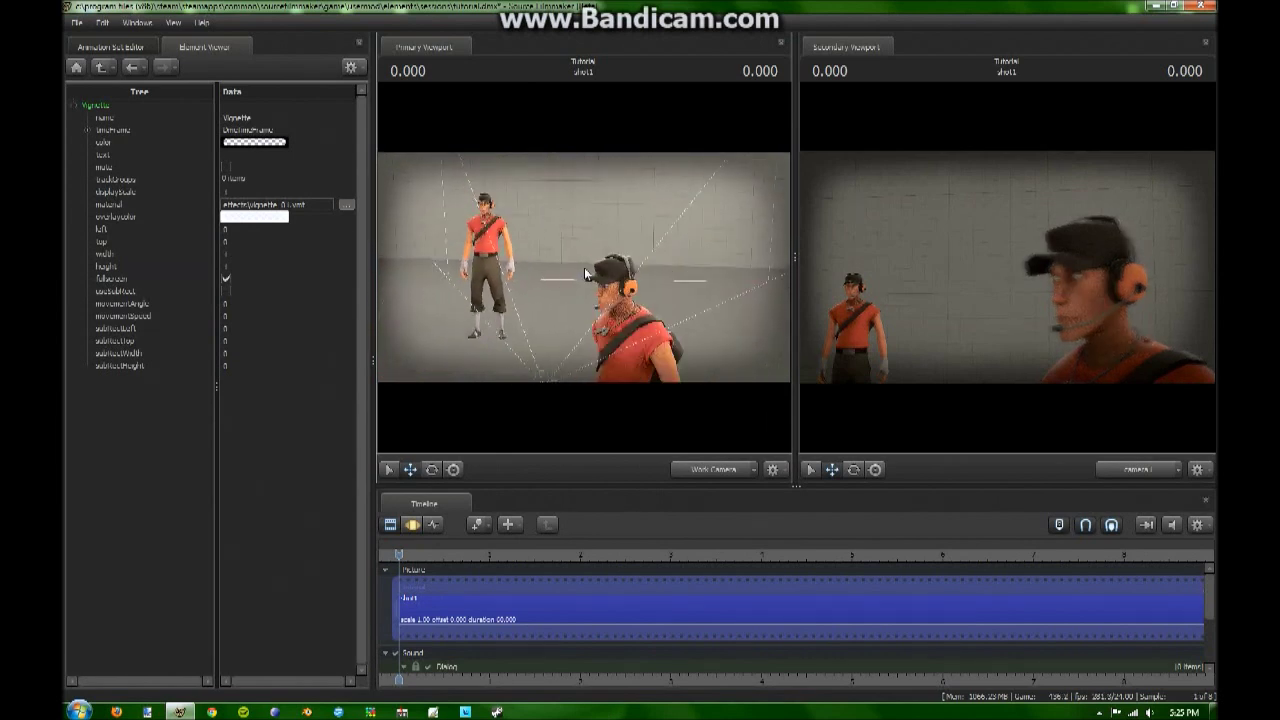
left_click(478, 616)
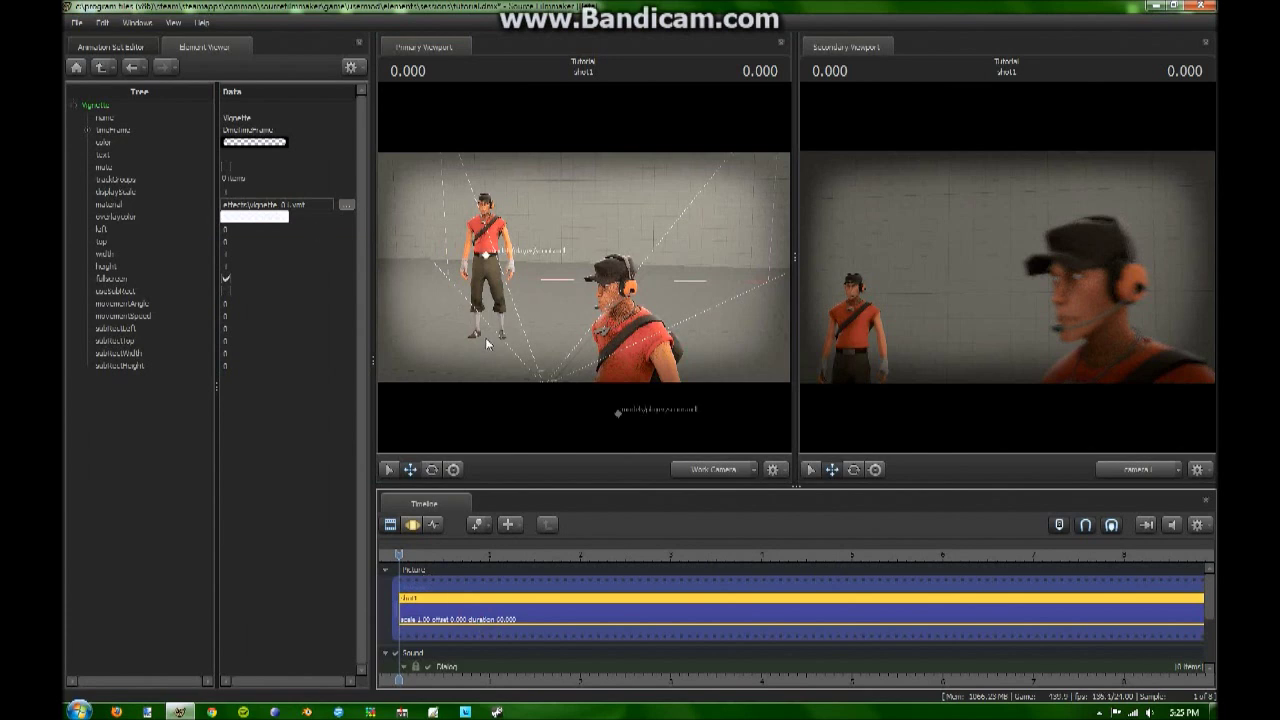
left_click(415, 535)
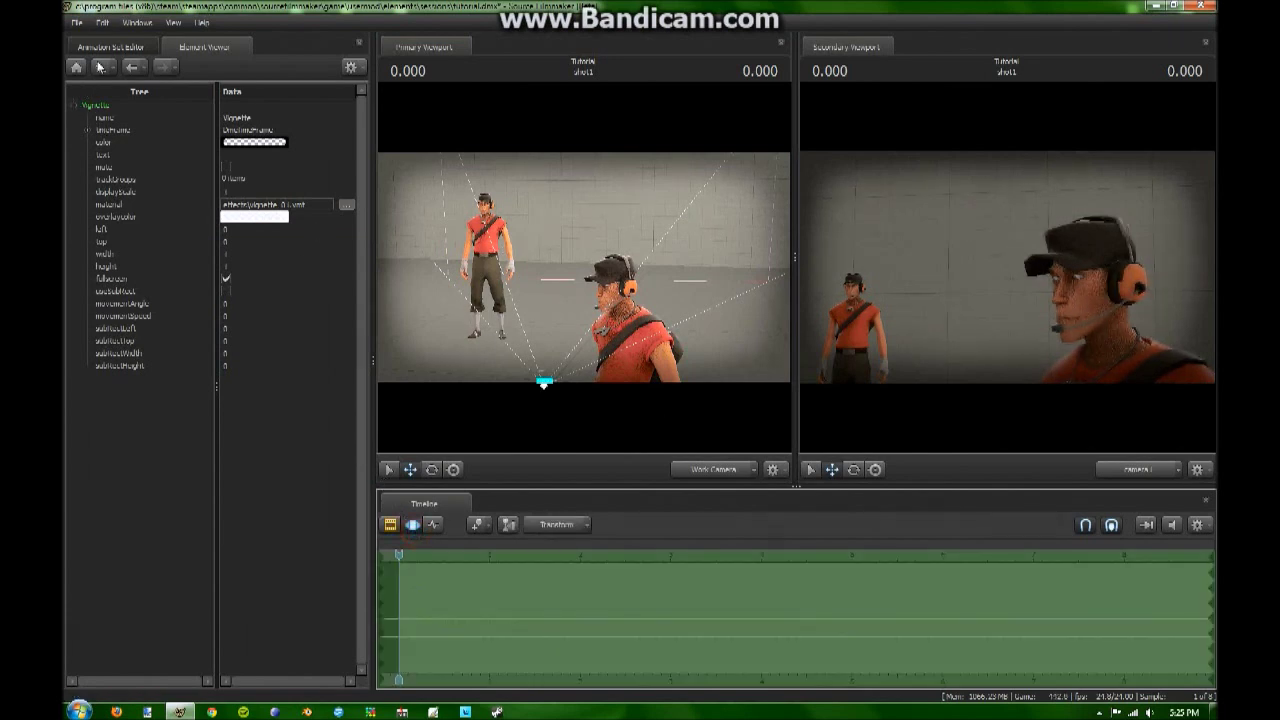
left_click(105, 47)
left_click(145, 118)
right_click(180, 158)
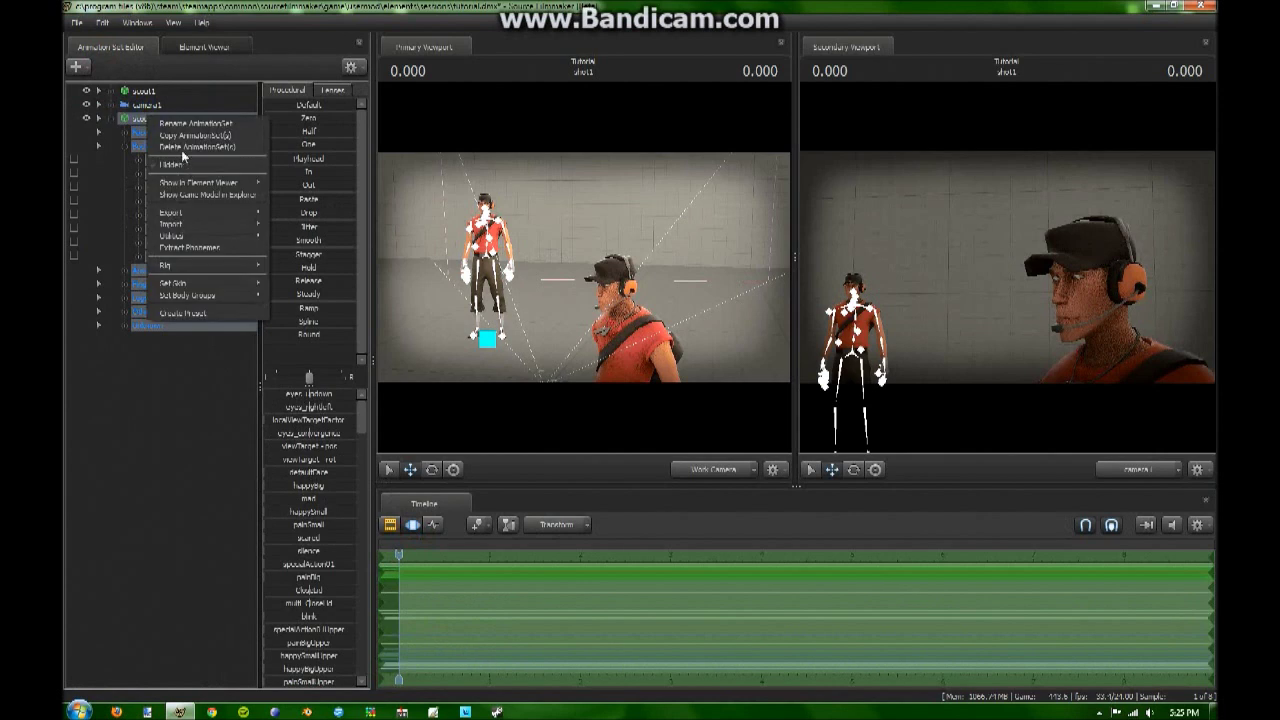
left_click(183, 157)
left_click(146, 93)
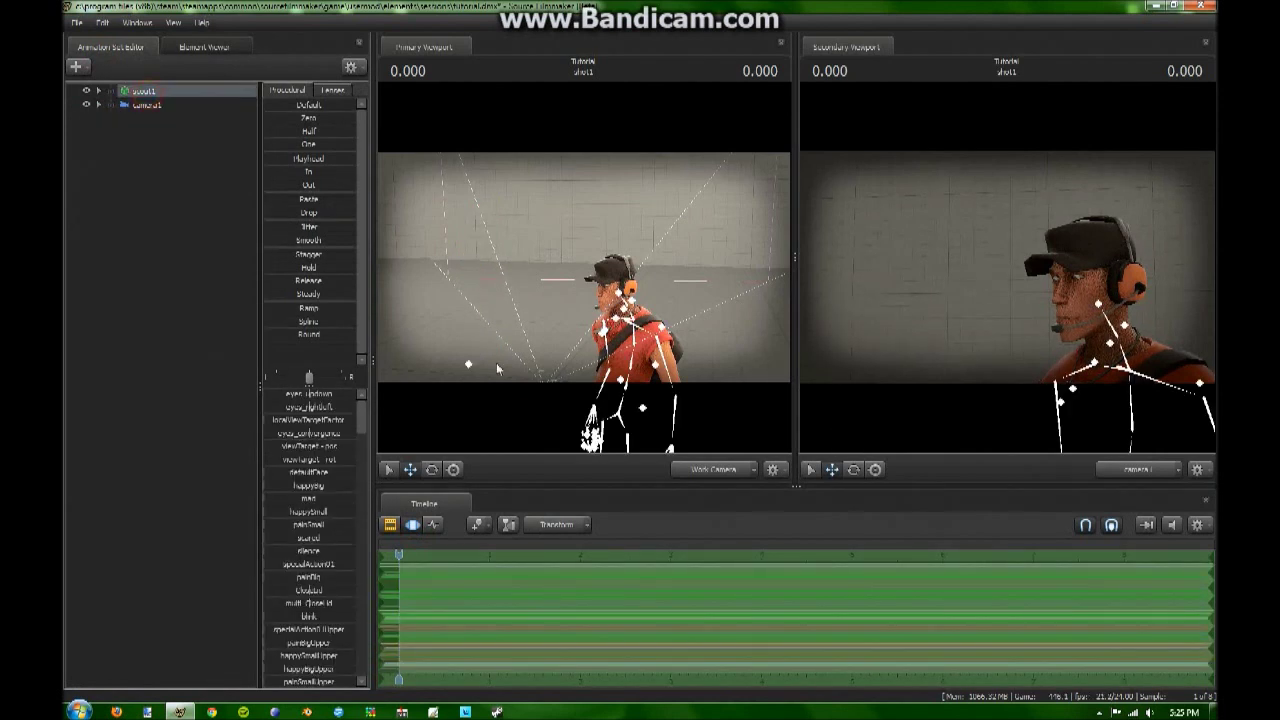
left_click(923, 291)
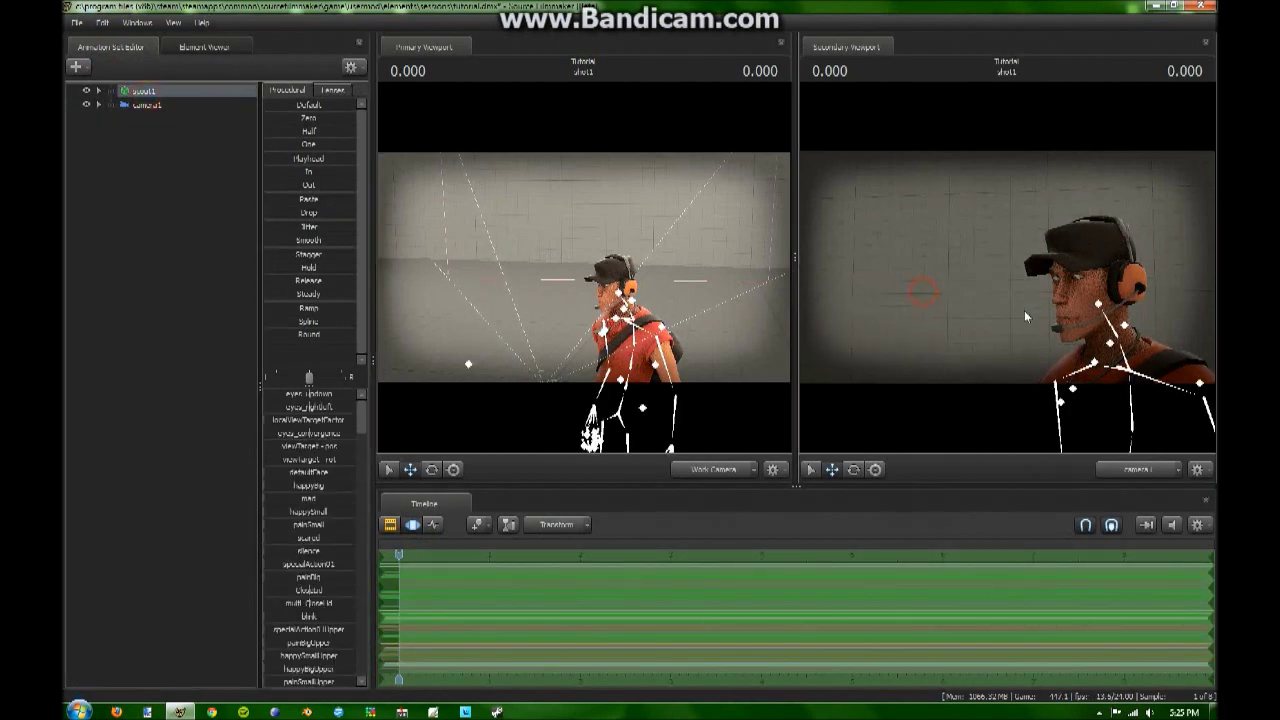
- Move camera1 back and turn it so scout1 is framed from the hips up on the right side of the shot
left_click(149, 107)
left_click_drag(954, 262, 874, 262)
key("s")
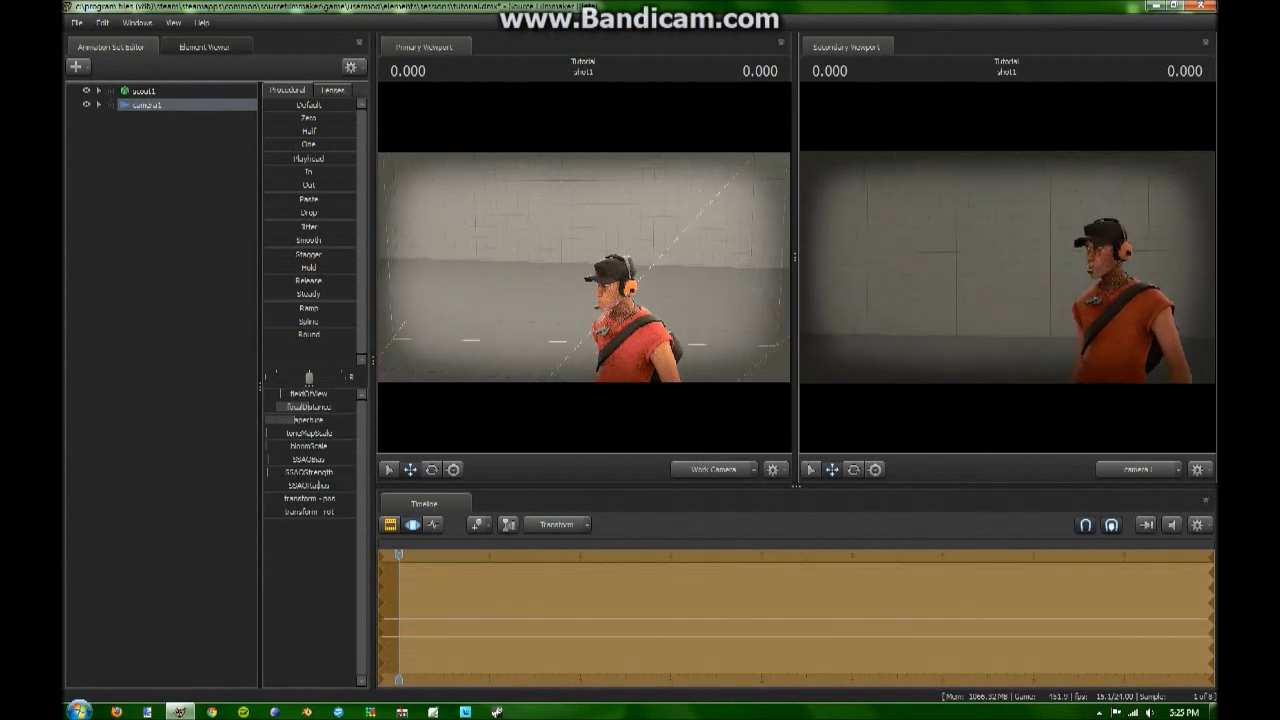
mouse_move(1007, 262)
left_mouse_down()
mouse_move(1067, 265)
mouse_move(989, 276)
left_mouse_up()
key("w")
key("s")
- Examine scout1's head and shoulders up close from several angles through the work camera
left_click_drag(659, 309, 627, 316)
key("w")
key("s")
left_click(621, 318)
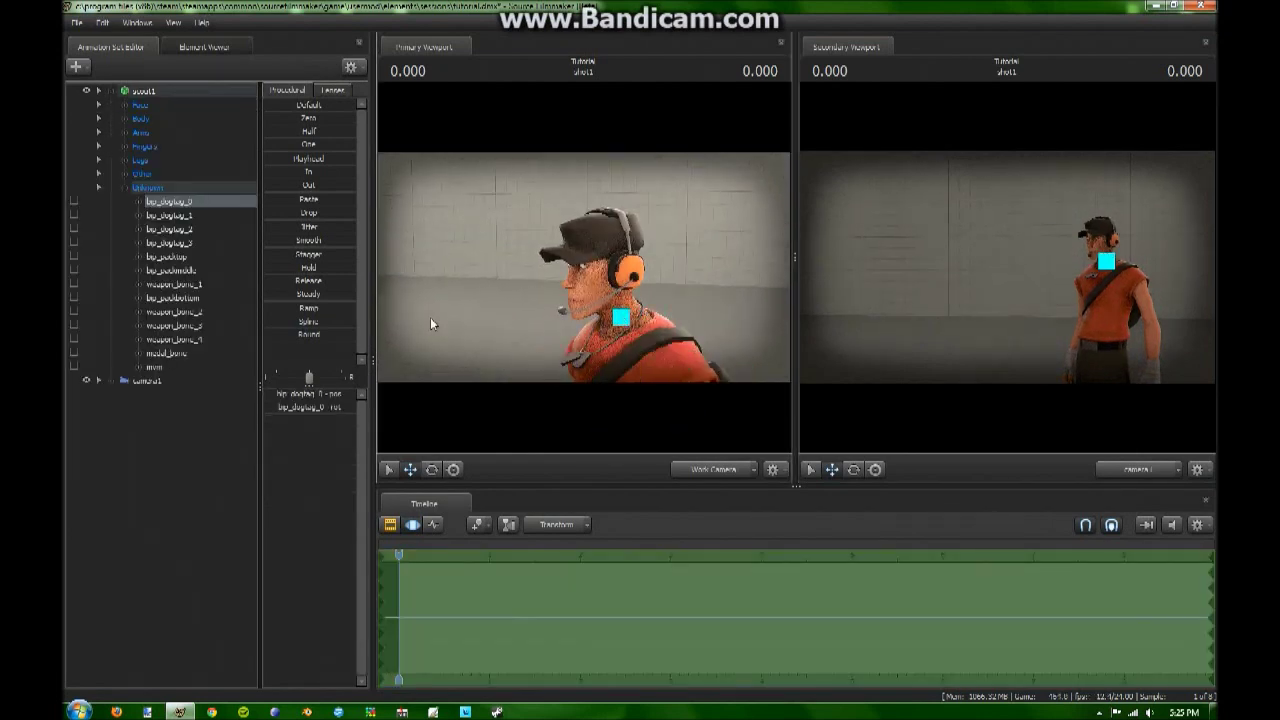
key("s")
left_click_drag(479, 298, 405, 258)
key("w")
key("s")
left_click_drag(586, 267, 586, 267)
key("w")
key("s")
key("s")
key("w")
key("w")
key("s")
key("s")
key("w")
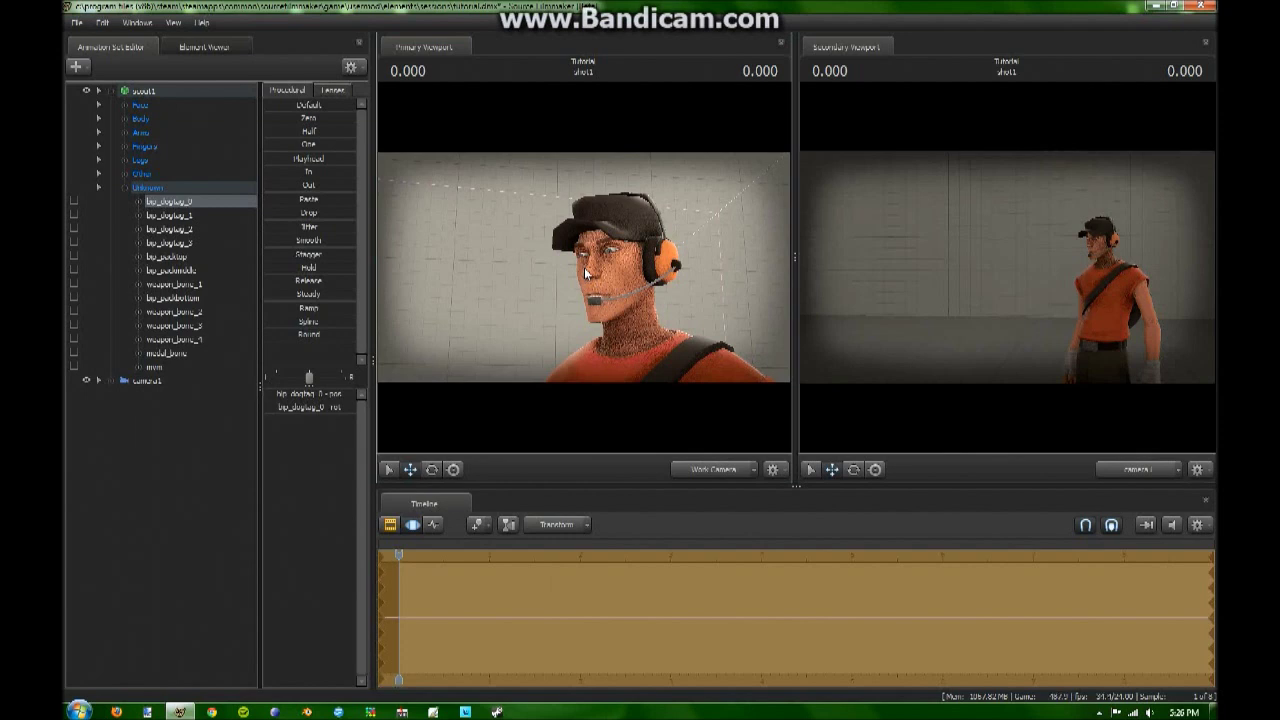
- Play the shot briefly, return to its start, and look over scout1's whole figure from the front and behind
key("space")
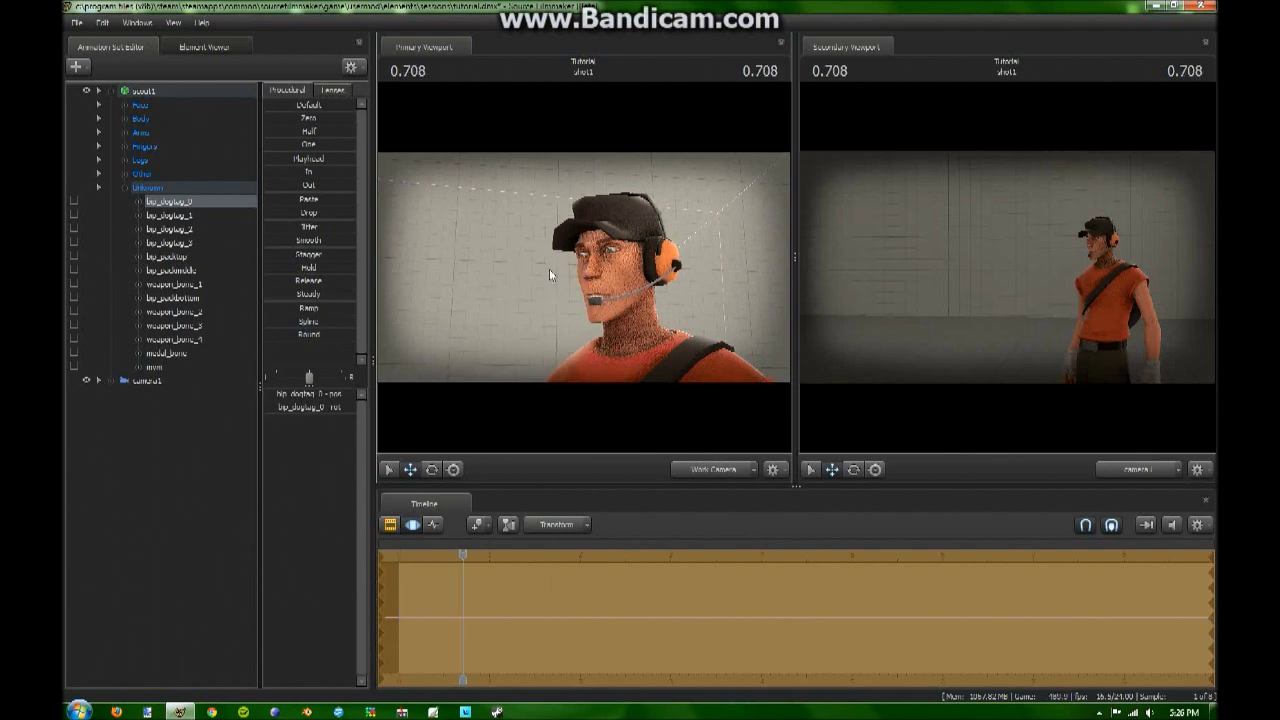
key("Home")
left_click_drag(549, 269, 584, 268)
key("s")
key("w")
key("w")
key("w")
key("s")
key("w")
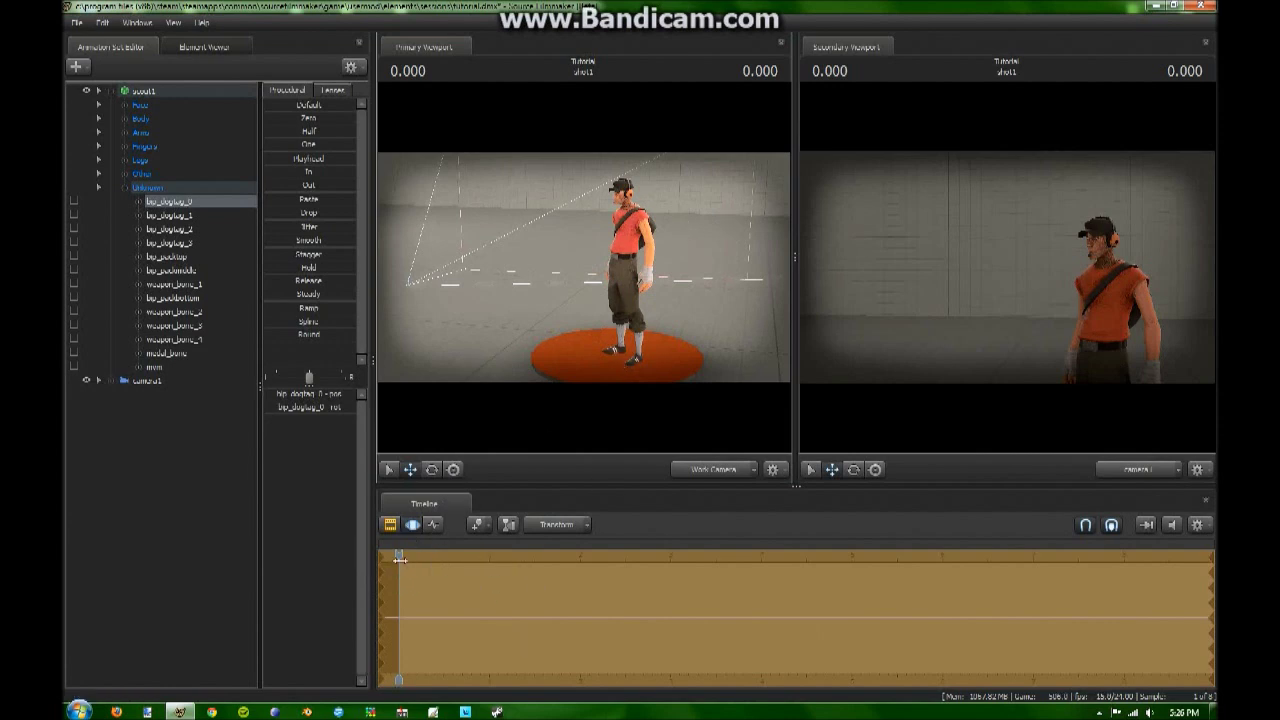
left_click_drag(400, 556, 397, 590)
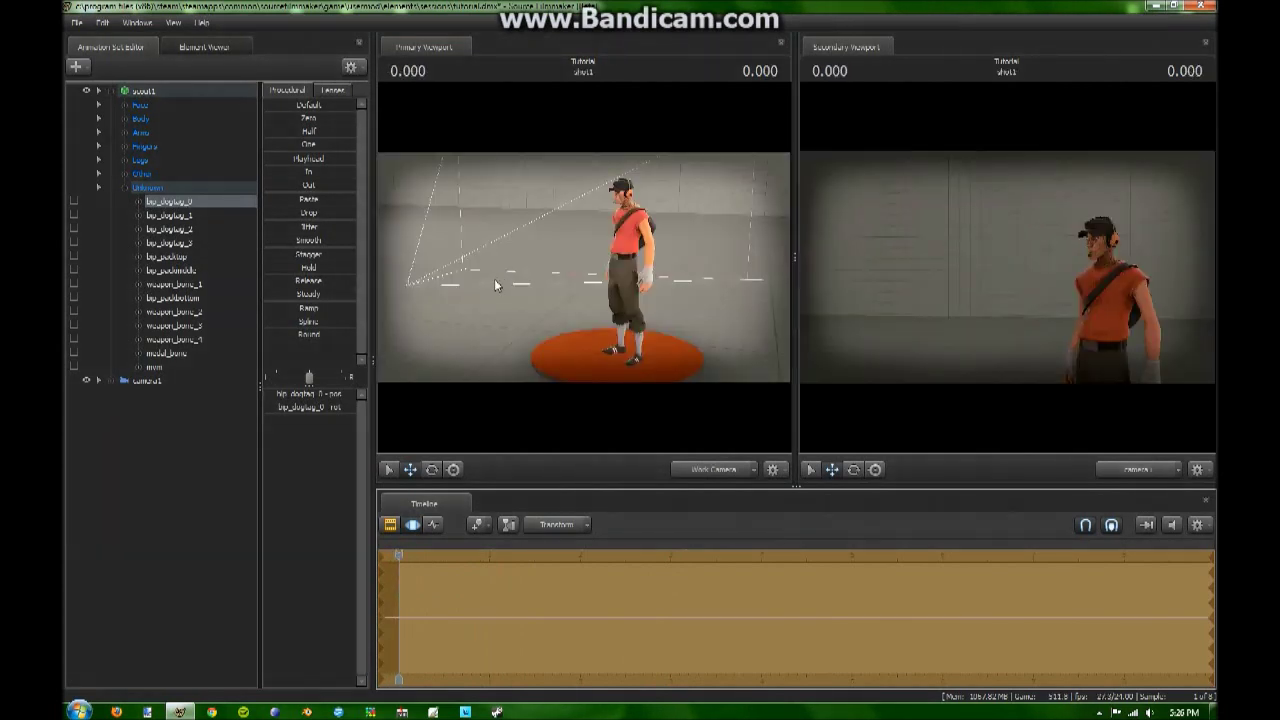
mouse_move(557, 277)
left_mouse_down()
mouse_move(640, 277)
mouse_move(570, 250)
mouse_move(500, 283)
mouse_move(620, 282)
mouse_move(578, 280)
left_mouse_up()
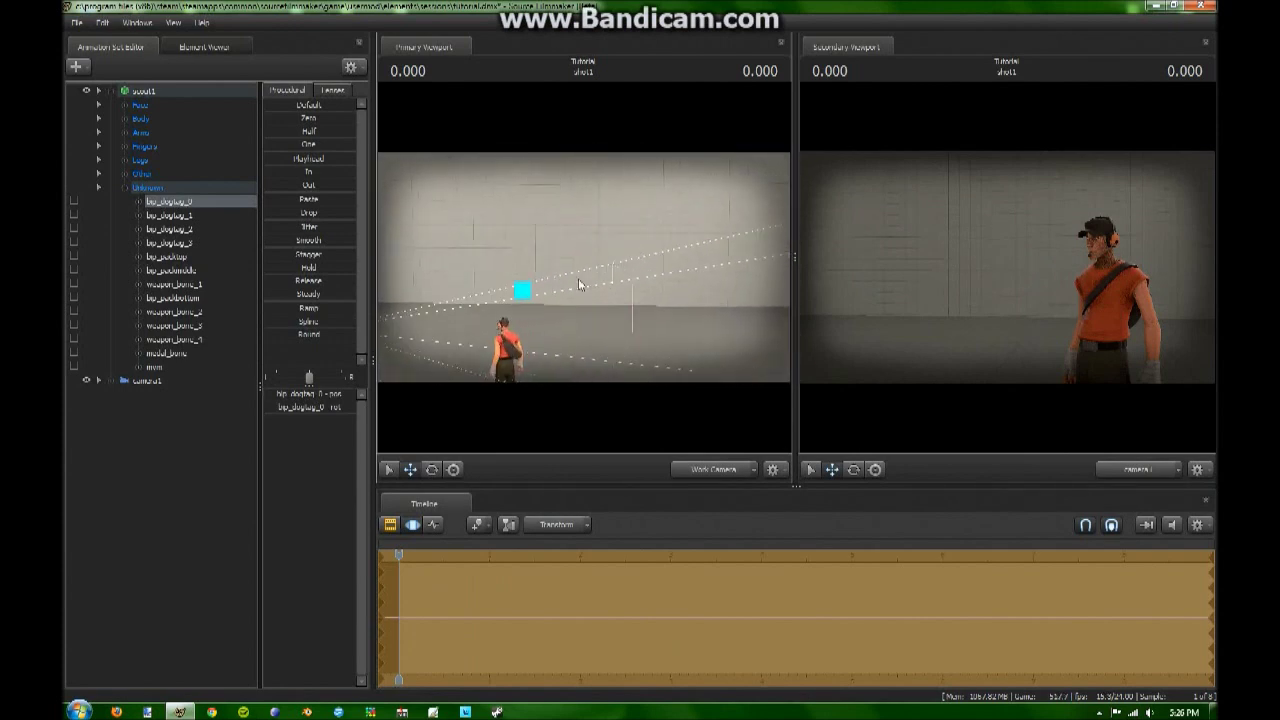
- Compare the Motion Editor with the Graph Editor, shift and zoom the timeline around the shot's start, and finish in the Graph Editor
left_click(432, 525)
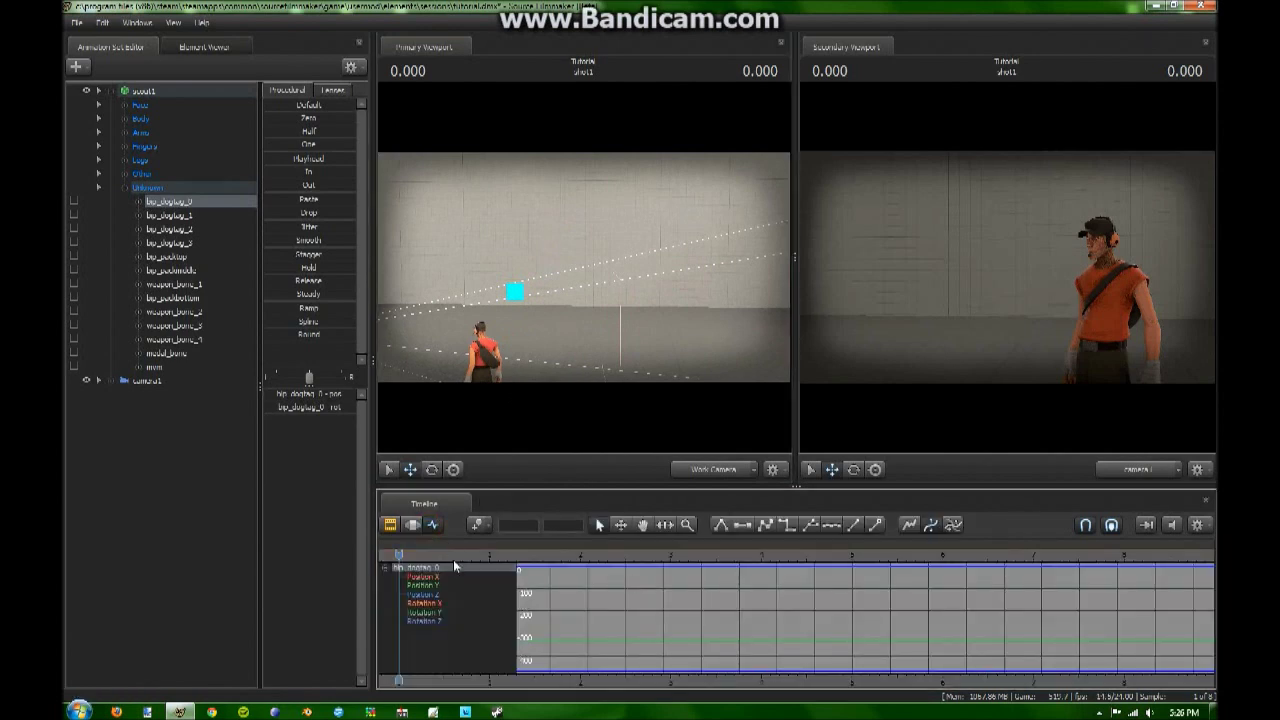
left_click(413, 526)
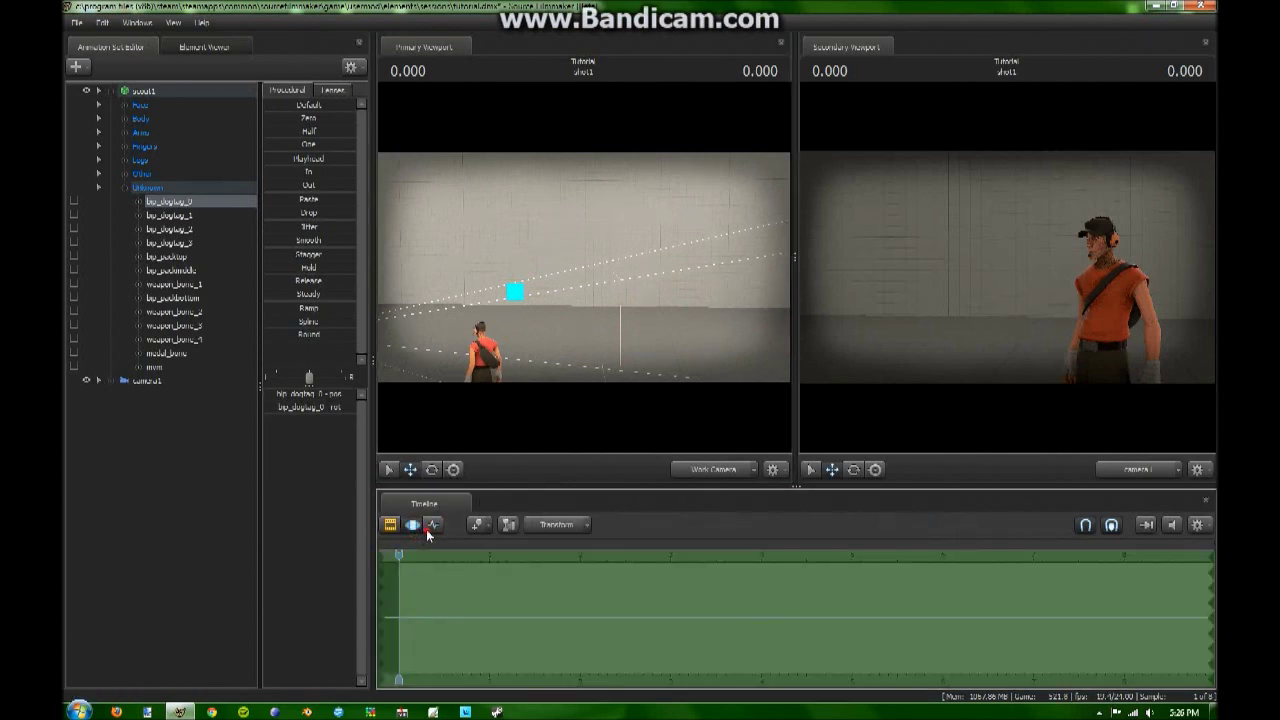
left_click(430, 526)
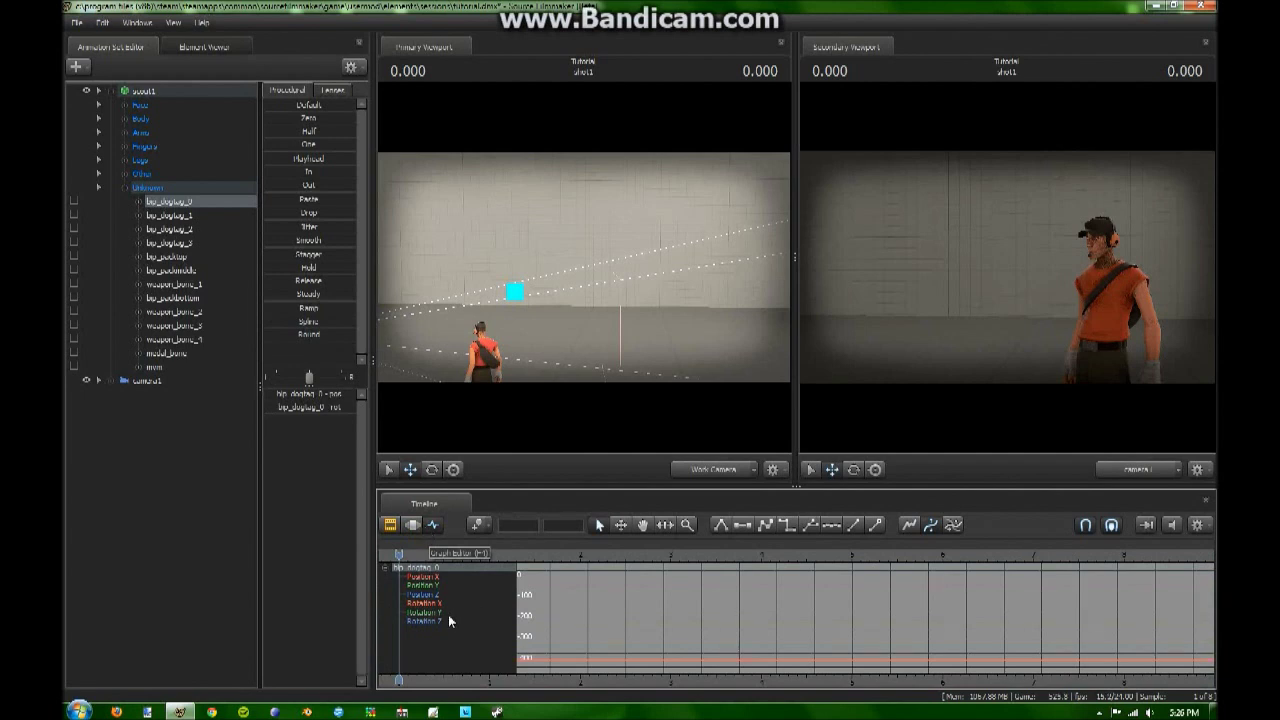
mouse_move(398, 680)
left_mouse_down()
mouse_move(628, 672)
mouse_move(590, 670)
left_mouse_up()
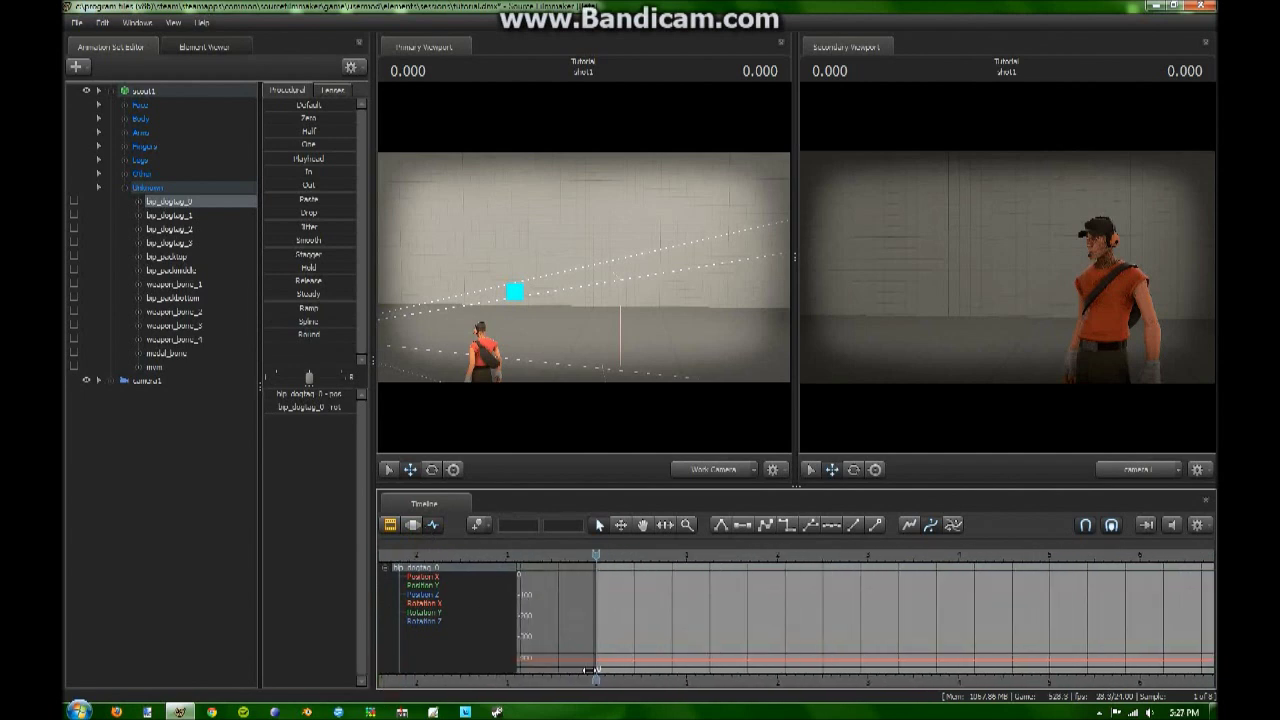
left_click(411, 525)
key("w")
left_click_drag(583, 267, 645, 436)
left_click_drag(592, 561, 630, 582)
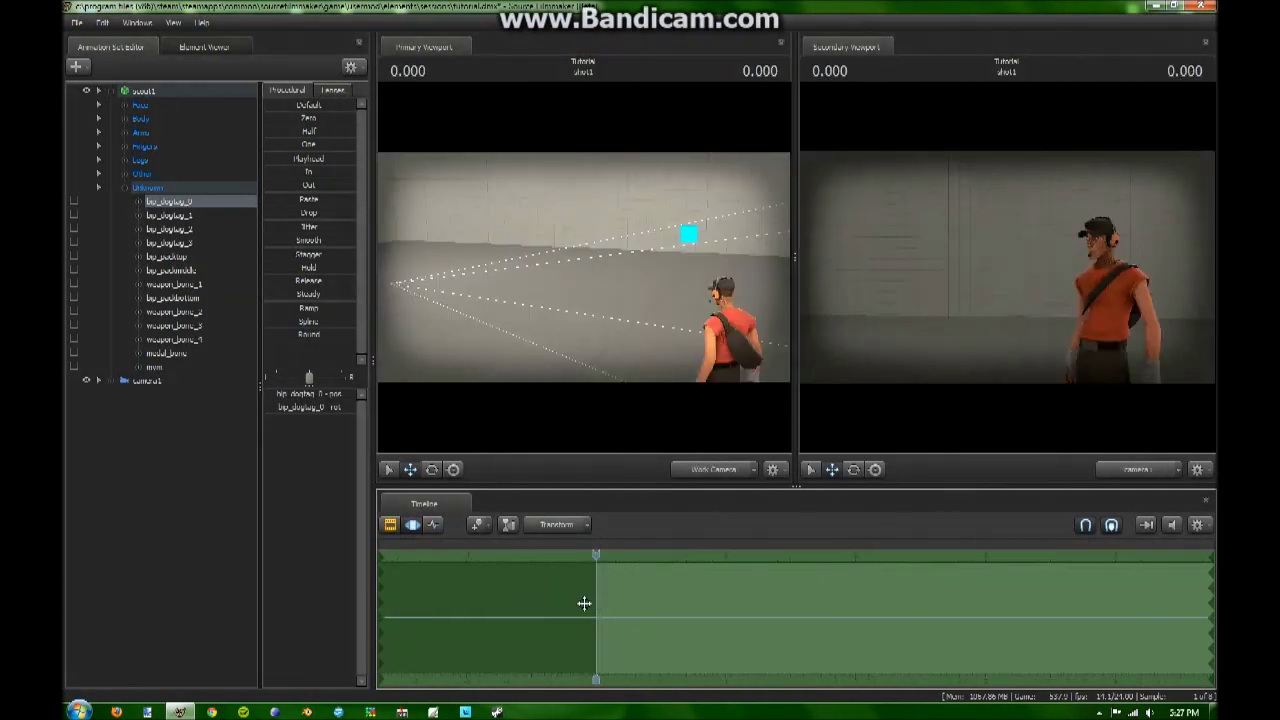
left_click(428, 524)
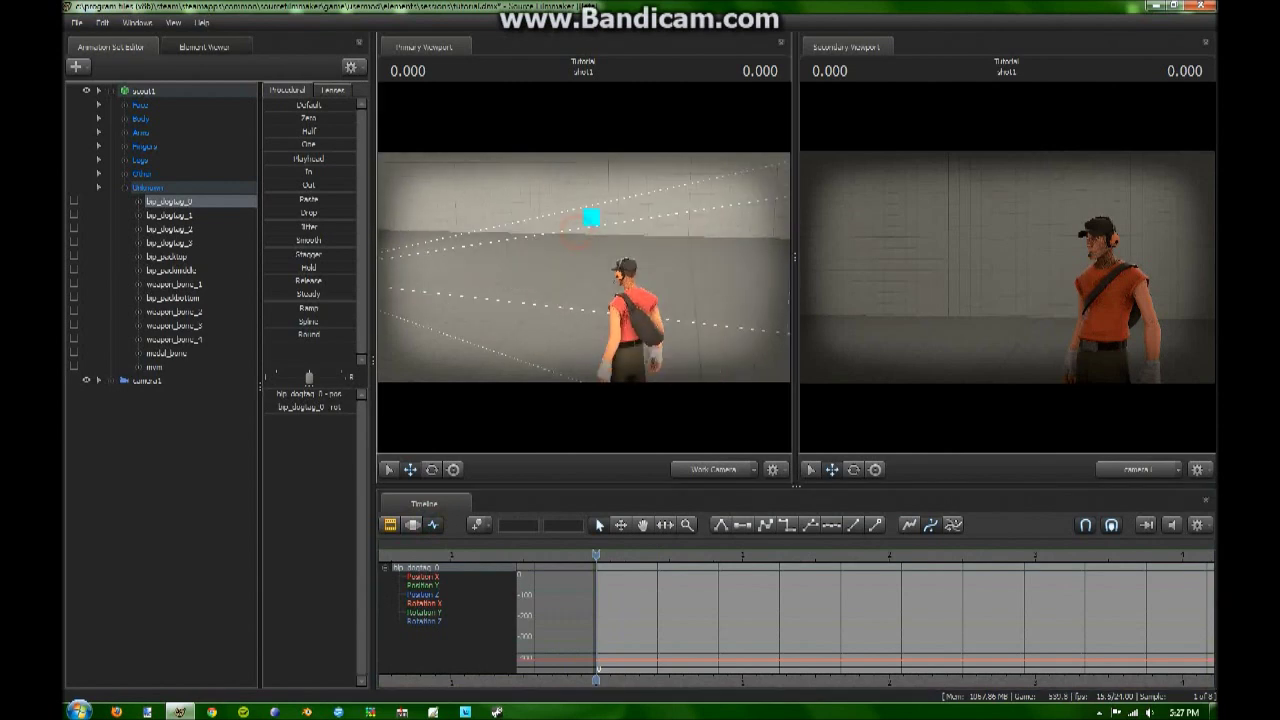
- Set keyframes for scout1's right upper arm (bip_upperArm_R) at 0 and 0.500 seconds
left_click_drag(584, 268, 622, 286)
left_click(588, 246, "ctrl")
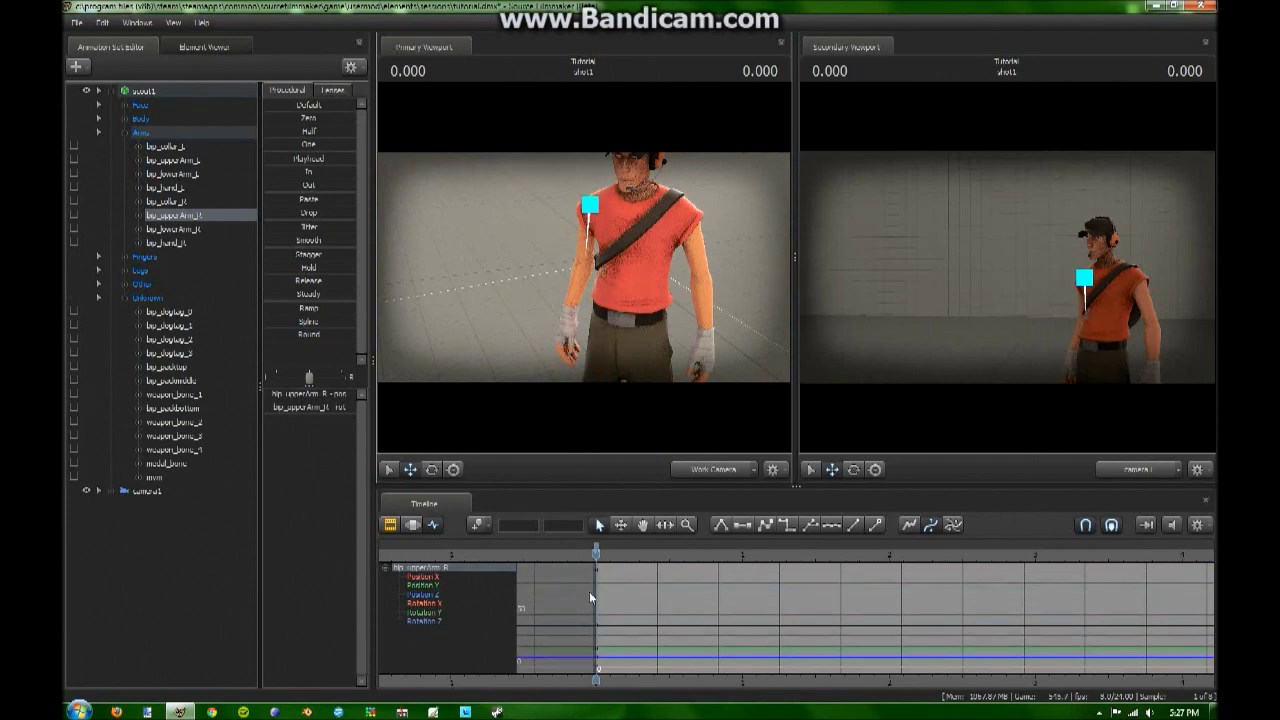
left_click_drag(597, 553, 675, 590)
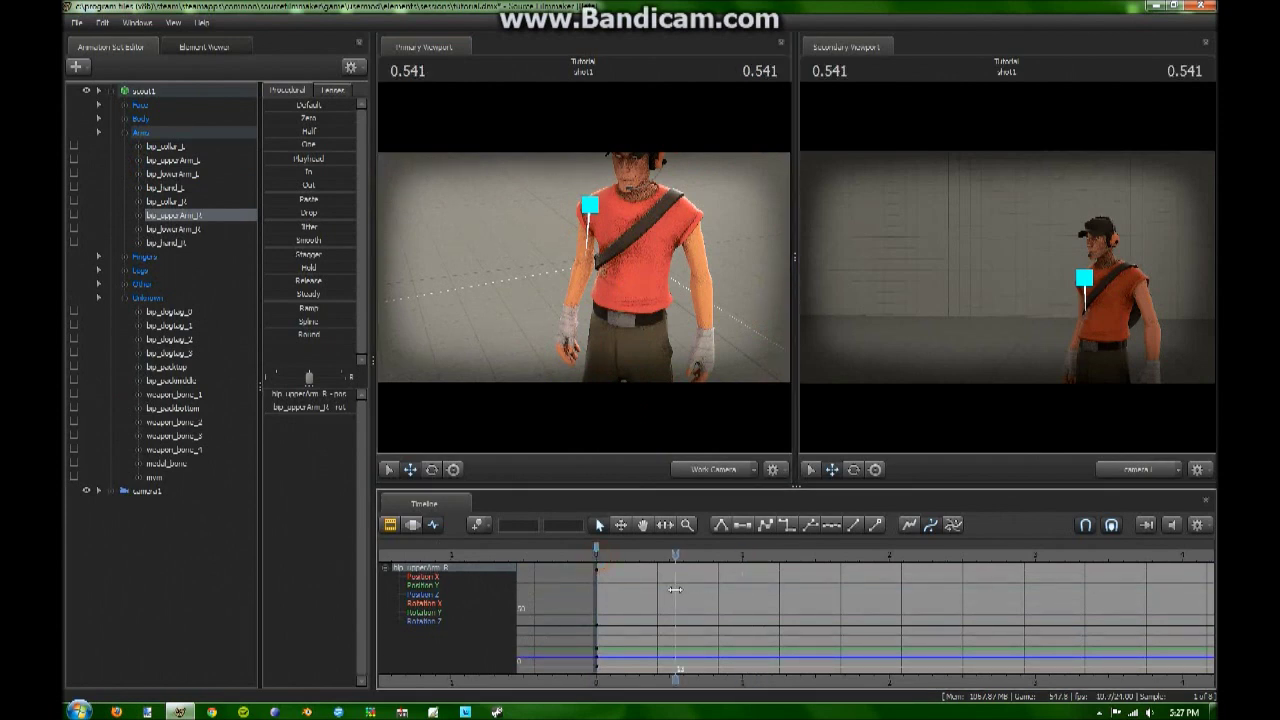
left_click_drag(588, 267, 625, 282)
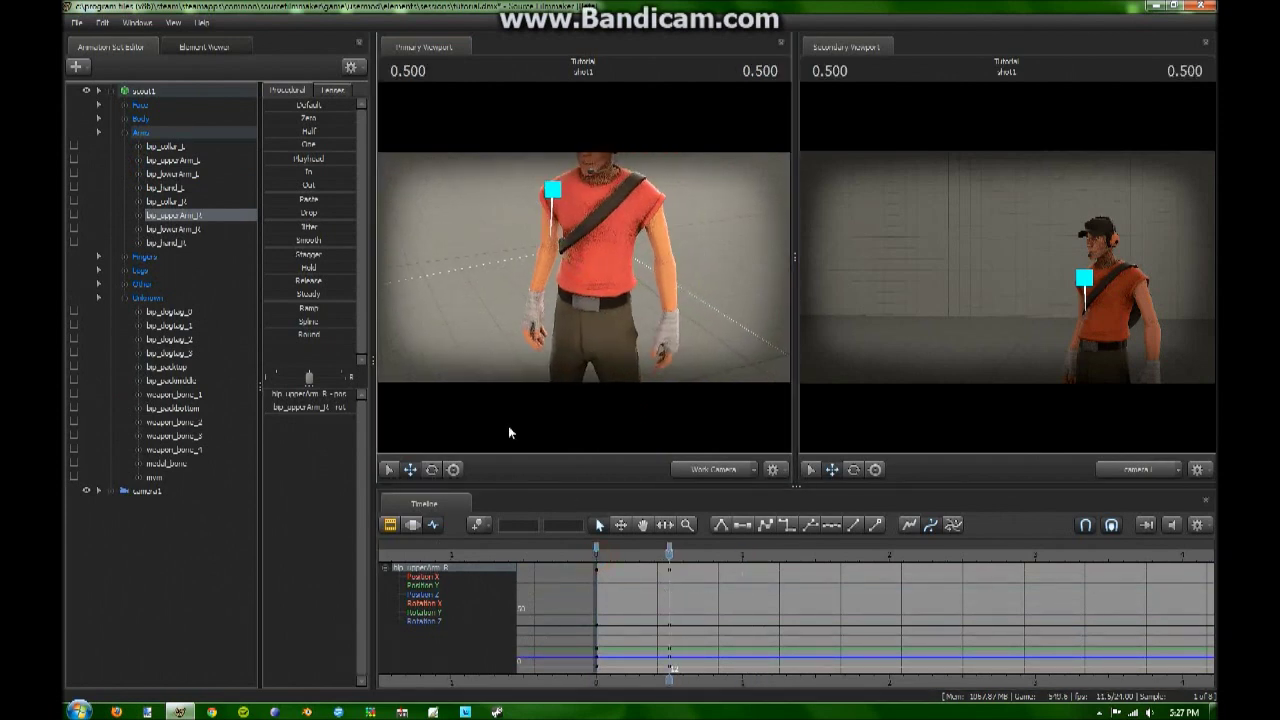
- Rotate bip_upperArm_R at 0.500 seconds so scout1's right arm stretches out sideways
left_click(432, 470)
left_click_drag(560, 230, 590, 110)
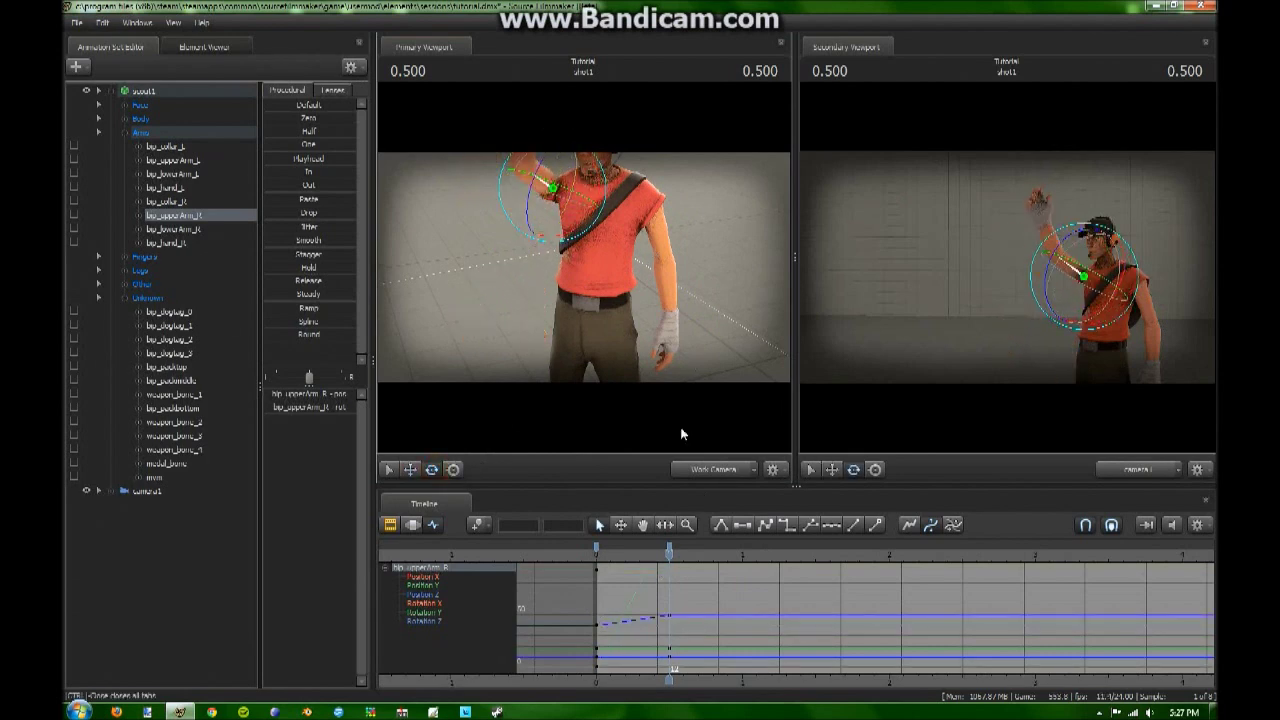
left_click_drag(595, 262, 573, 245)
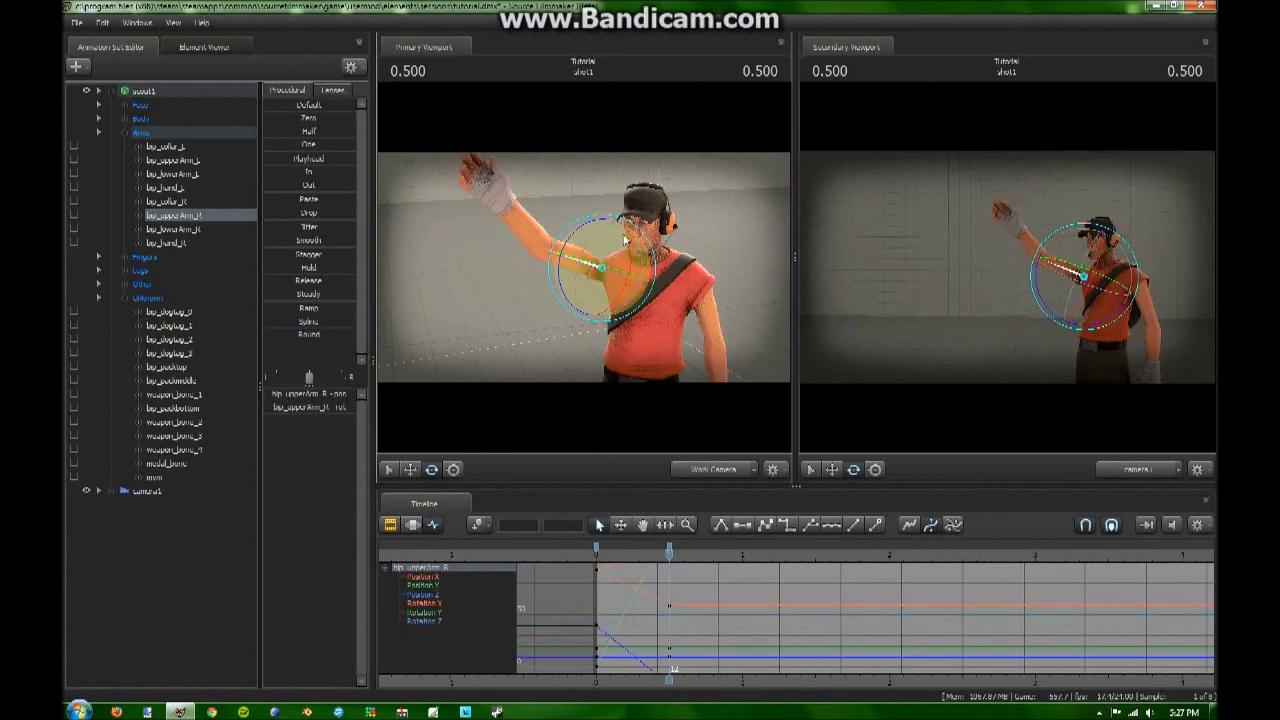
left_click_drag(573, 369, 480, 448)
- Rotate scout1's right collar bone at 0.500 seconds to lift the shoulder and the outstretched arm higher
right_click_drag(543, 300, 582, 280, "alt")
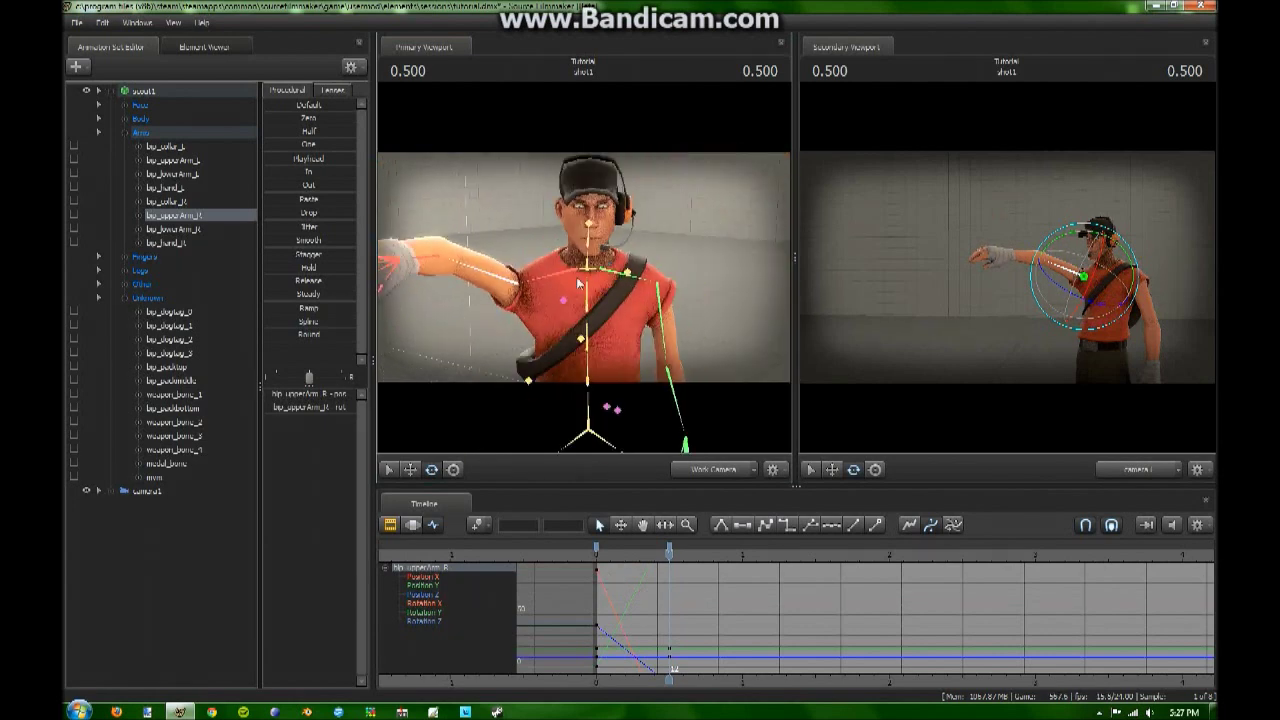
left_click(574, 270, "ctrl")
left_click_drag(575, 228, 517, 212)
left_click(560, 250)
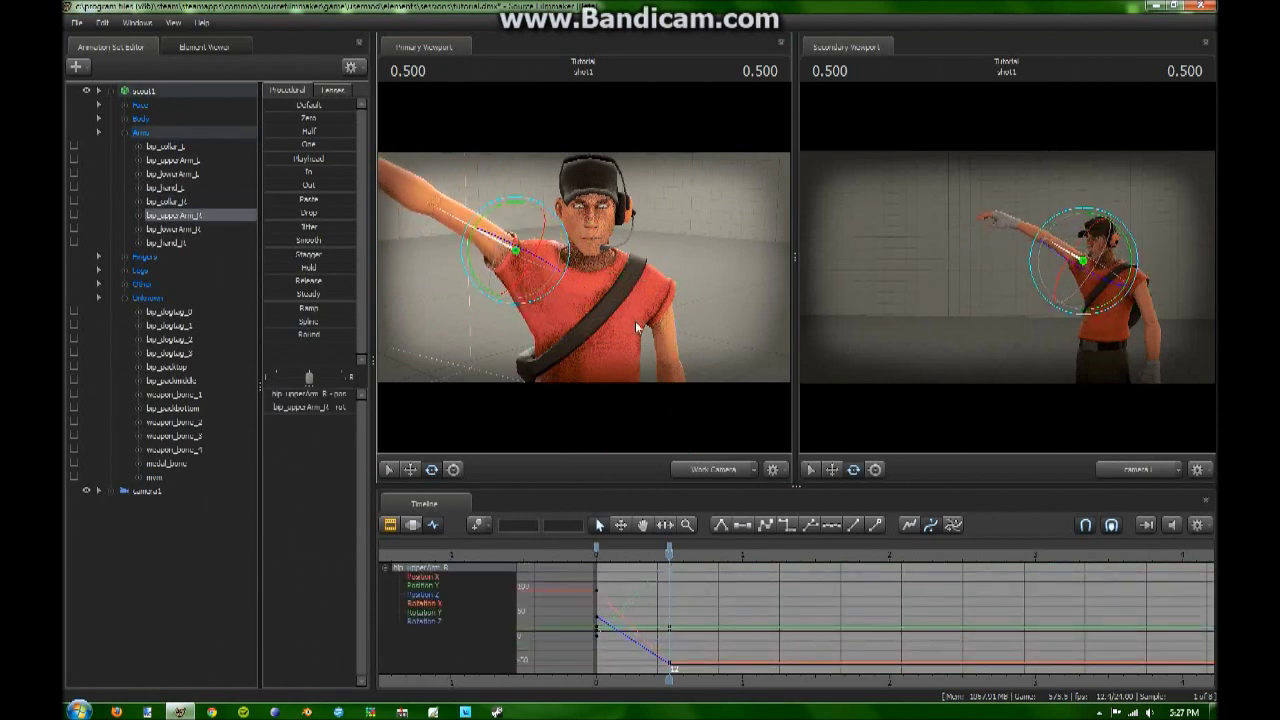
- Rotate bip_collar_R down at the shot's start to lower the right shoulder, and play back the arm raise
left_click_drag(637, 323, 590, 305)
key("s")
key("ctrl")
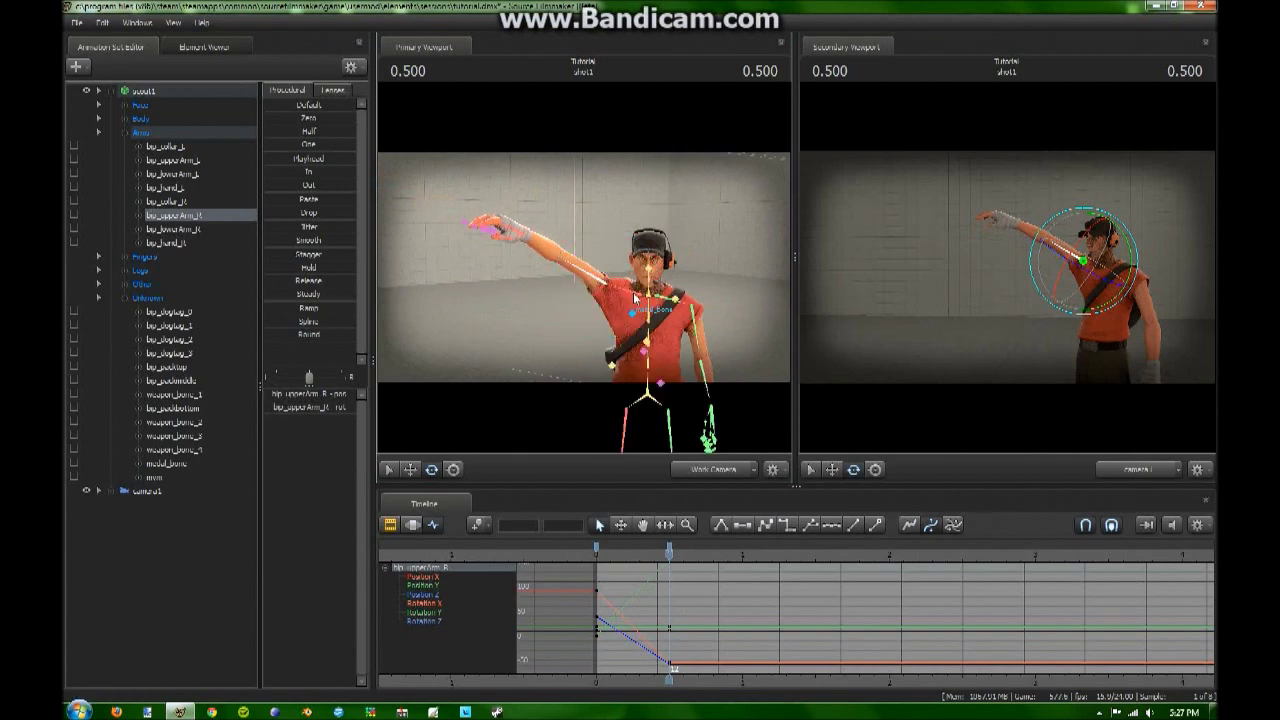
left_click(633, 291)
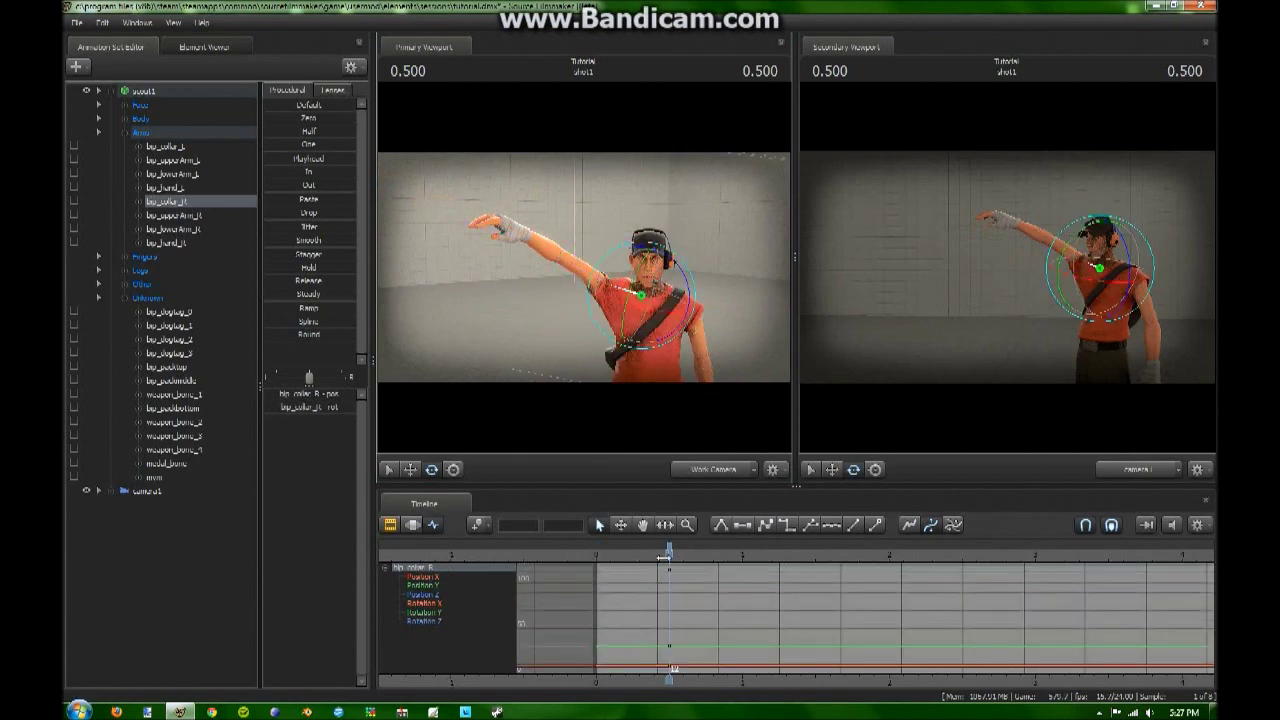
key("Home")
left_click_drag(688, 278, 671, 248)
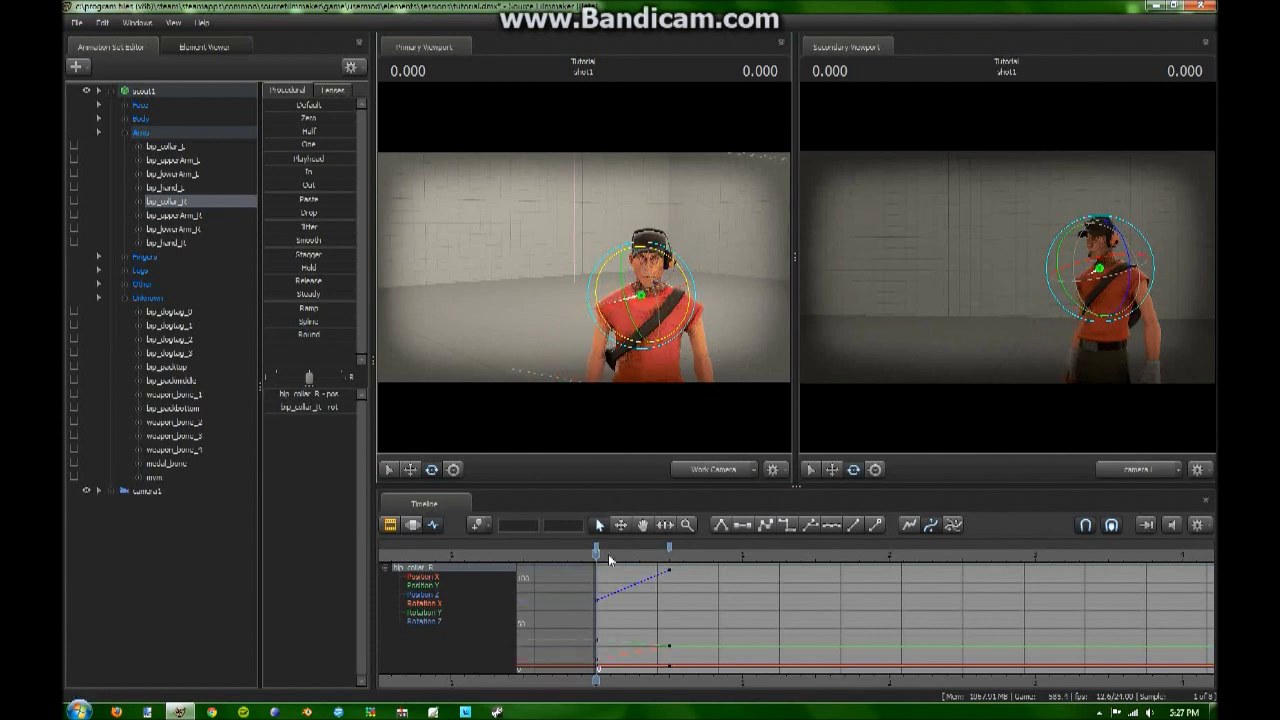
key("space")
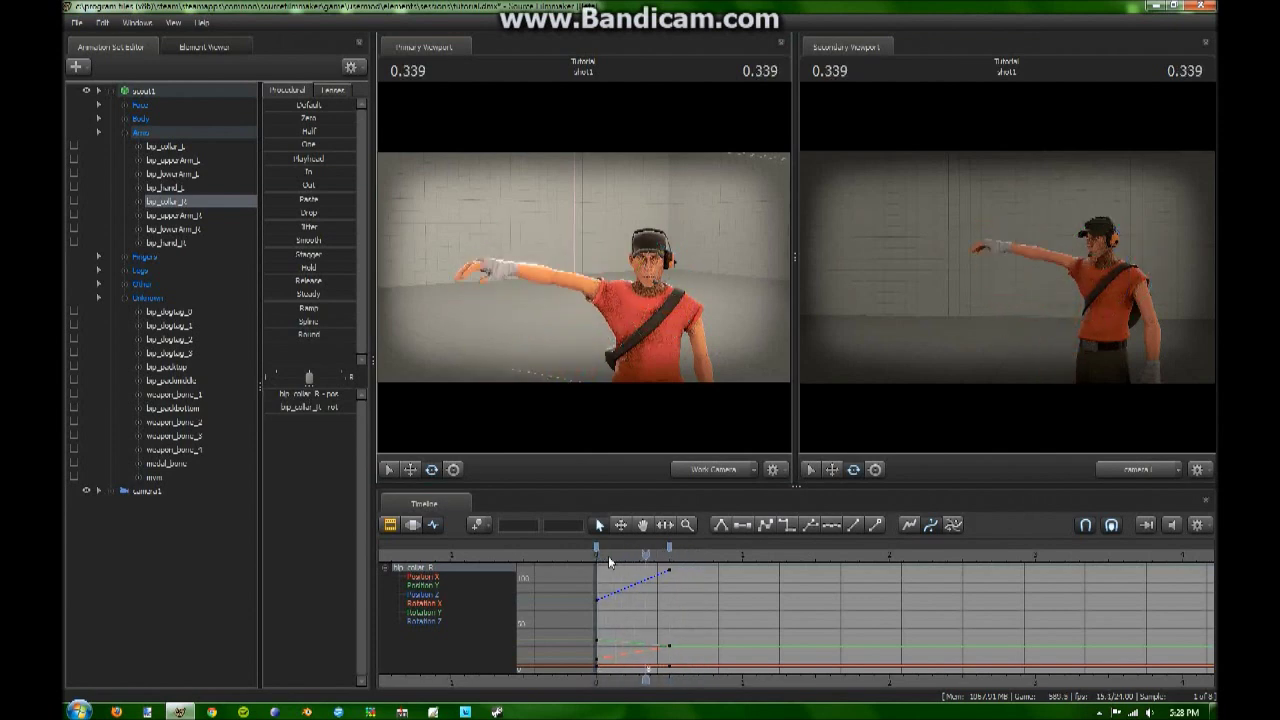
key("space")
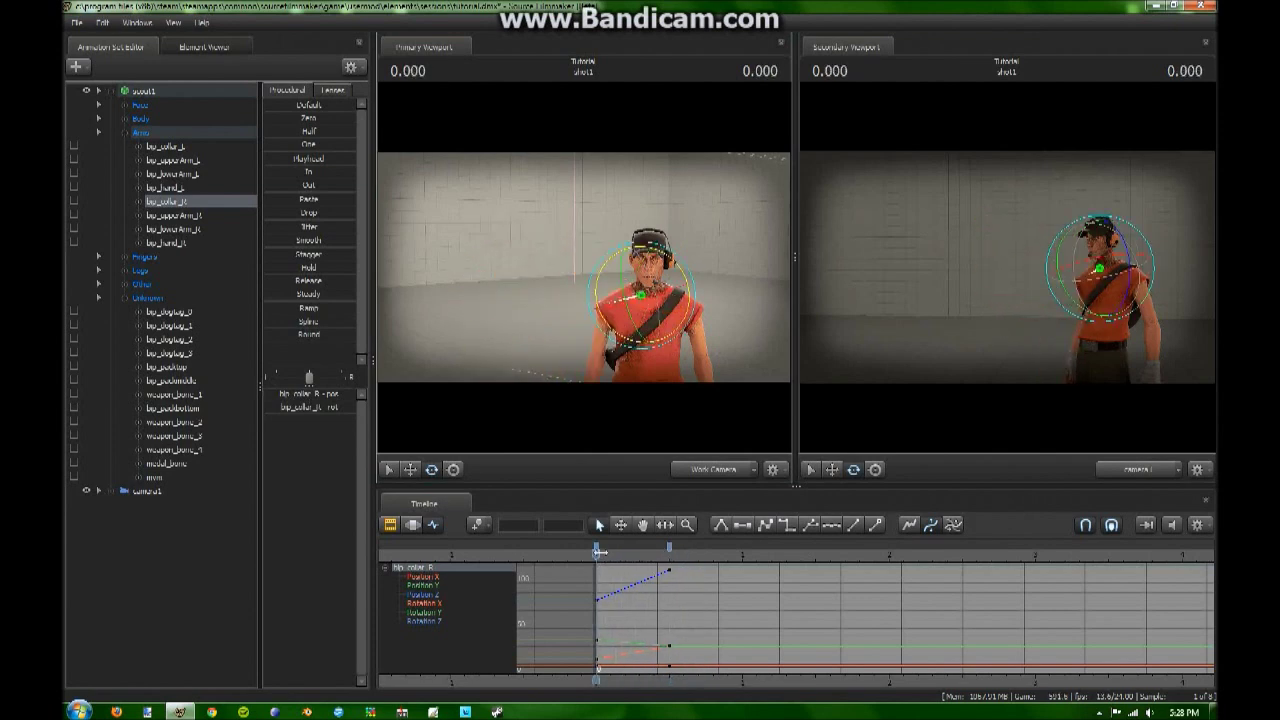
- Add a keyframe for bip_collar_R at 0.833 seconds to hold its pose, and play back the animation
left_click_drag(607, 561, 670, 607)
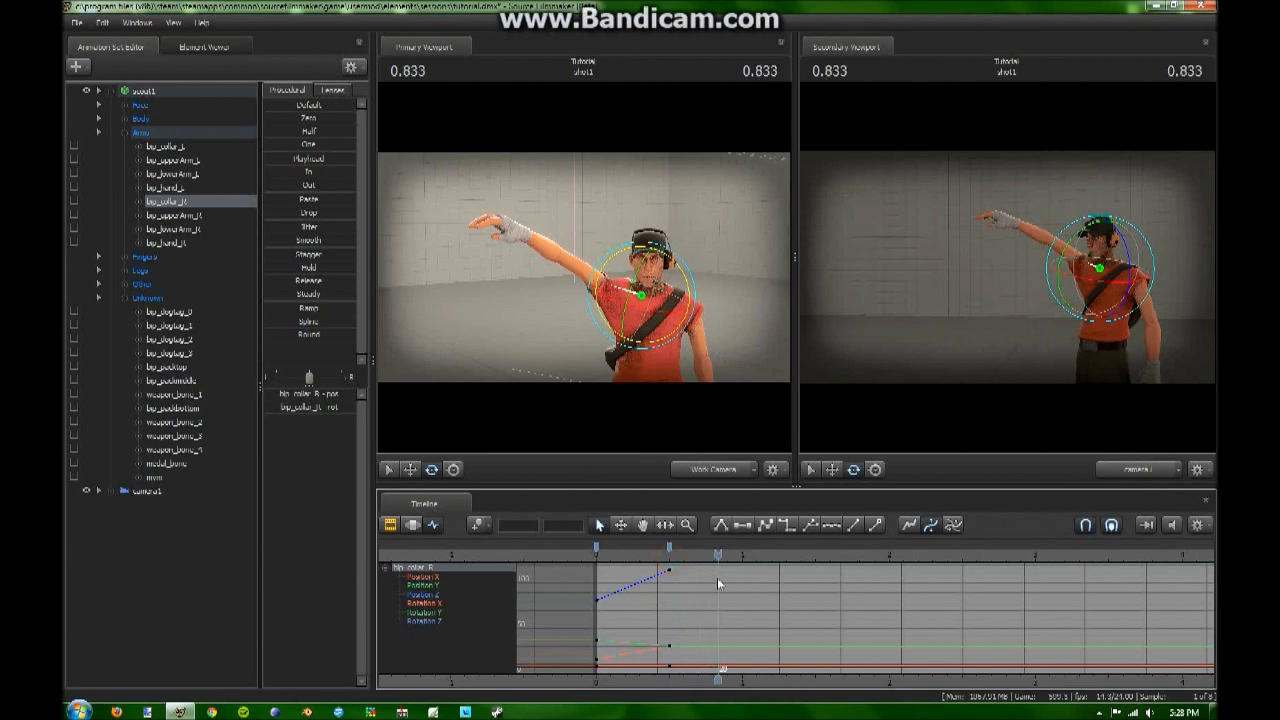
key("m")
mouse_move(717, 581)
left_mouse_down()
mouse_move(606, 591)
mouse_move(760, 568)
left_mouse_up()
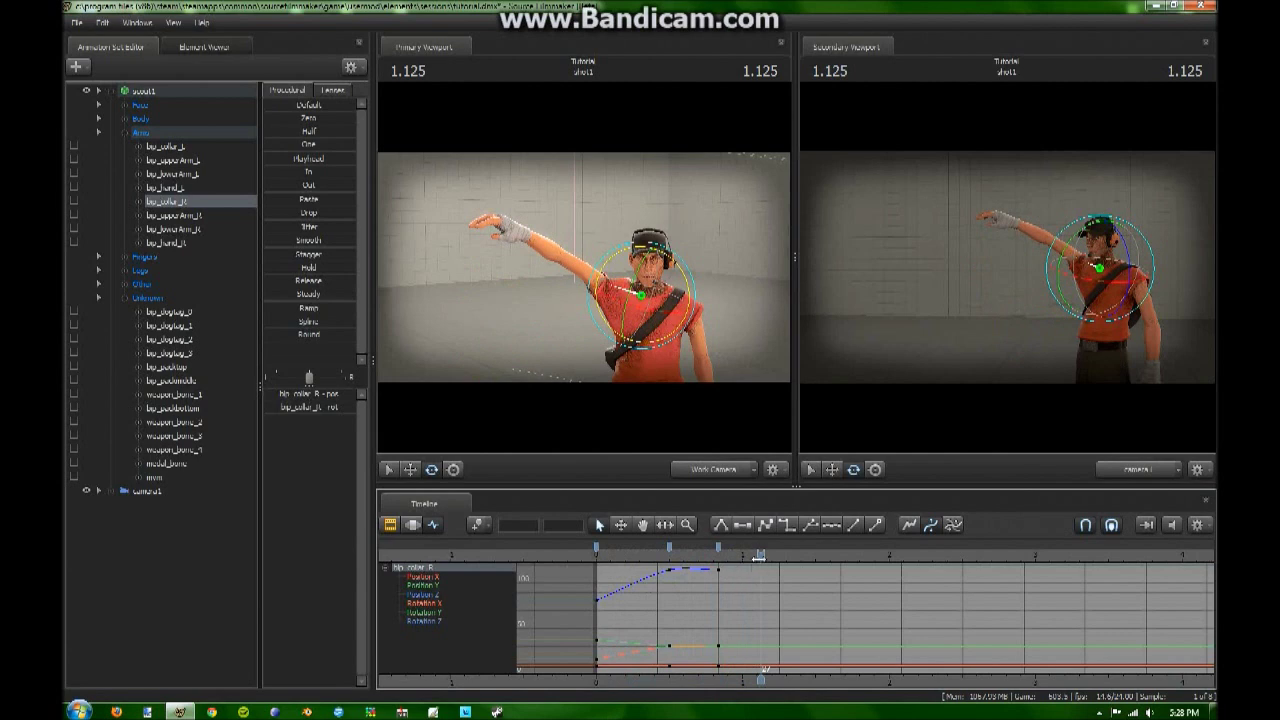
key("space")
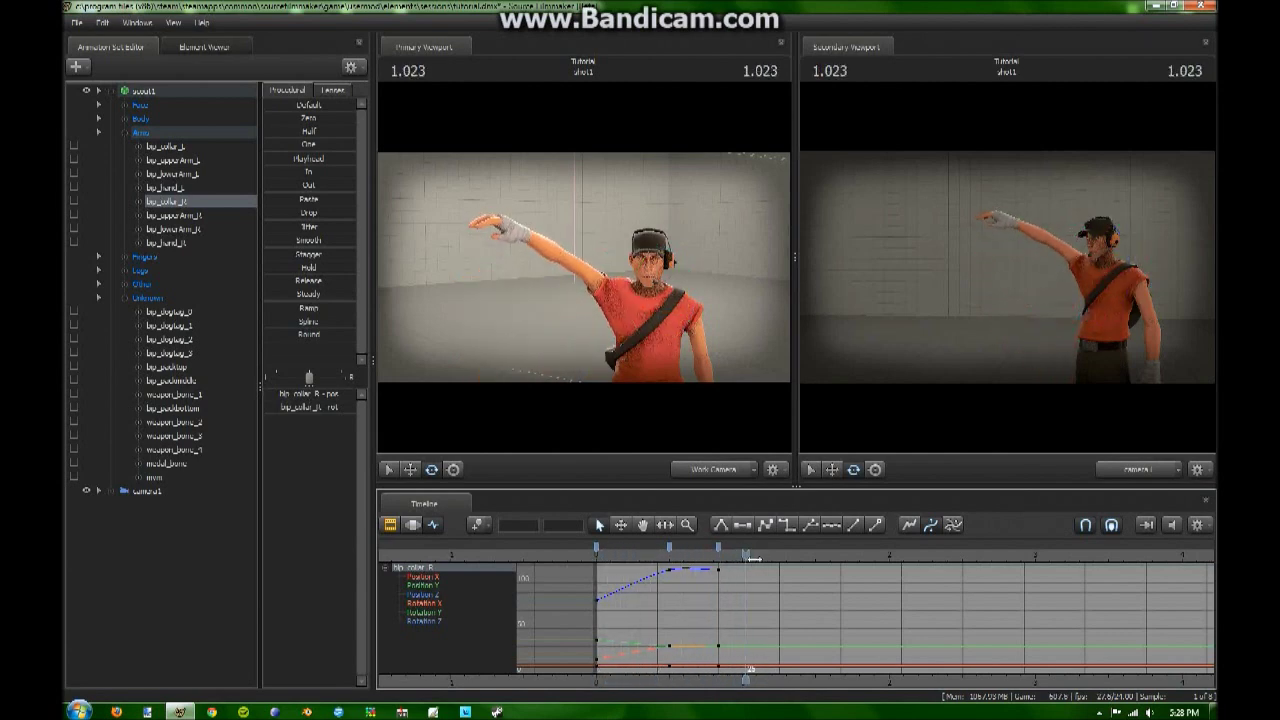
- Add a keyframe for bip_upperArm_R at 0.958 seconds and play back the arm animation
key("space")
key("space")
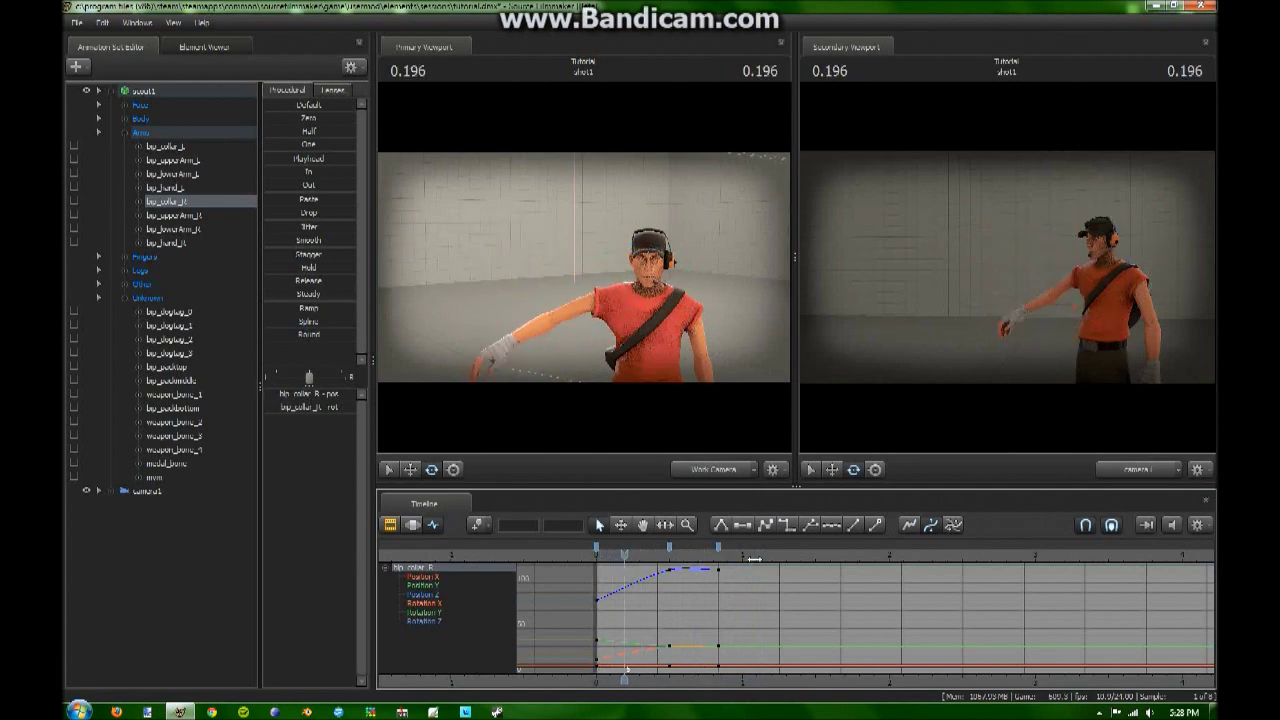
key("space")
left_click(604, 285, "ctrl")
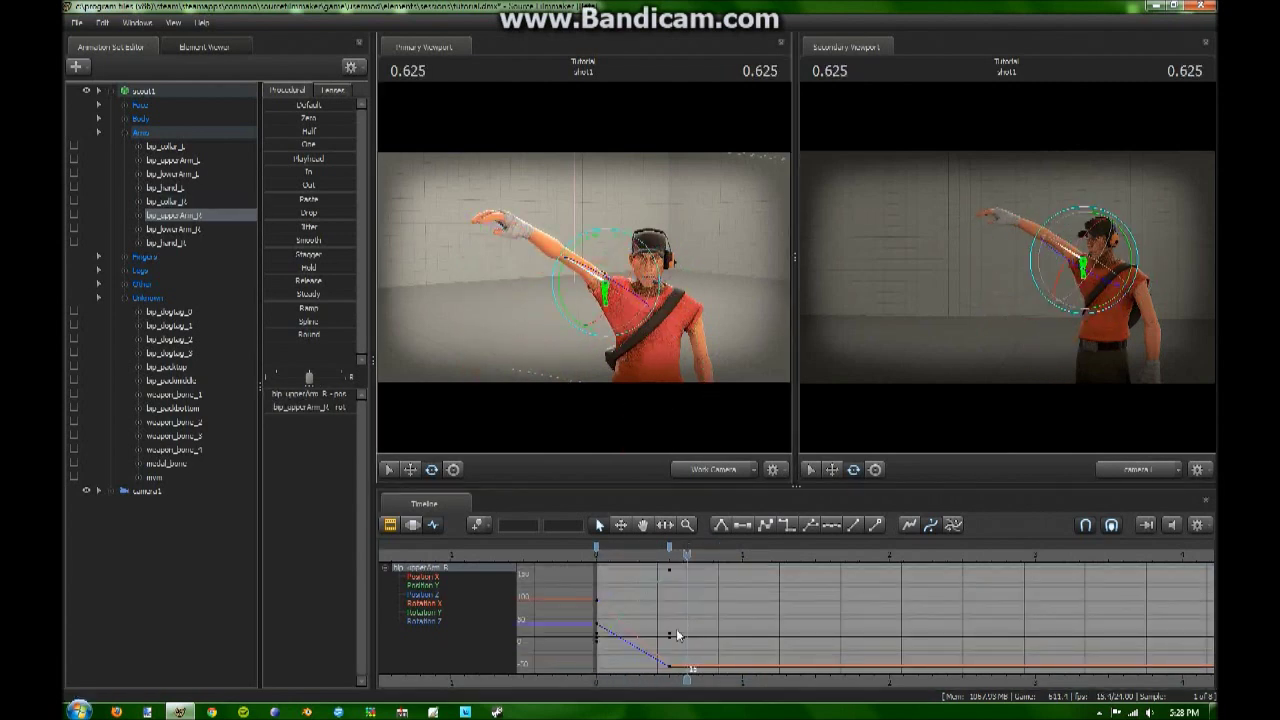
left_click_drag(686, 554, 729, 572)
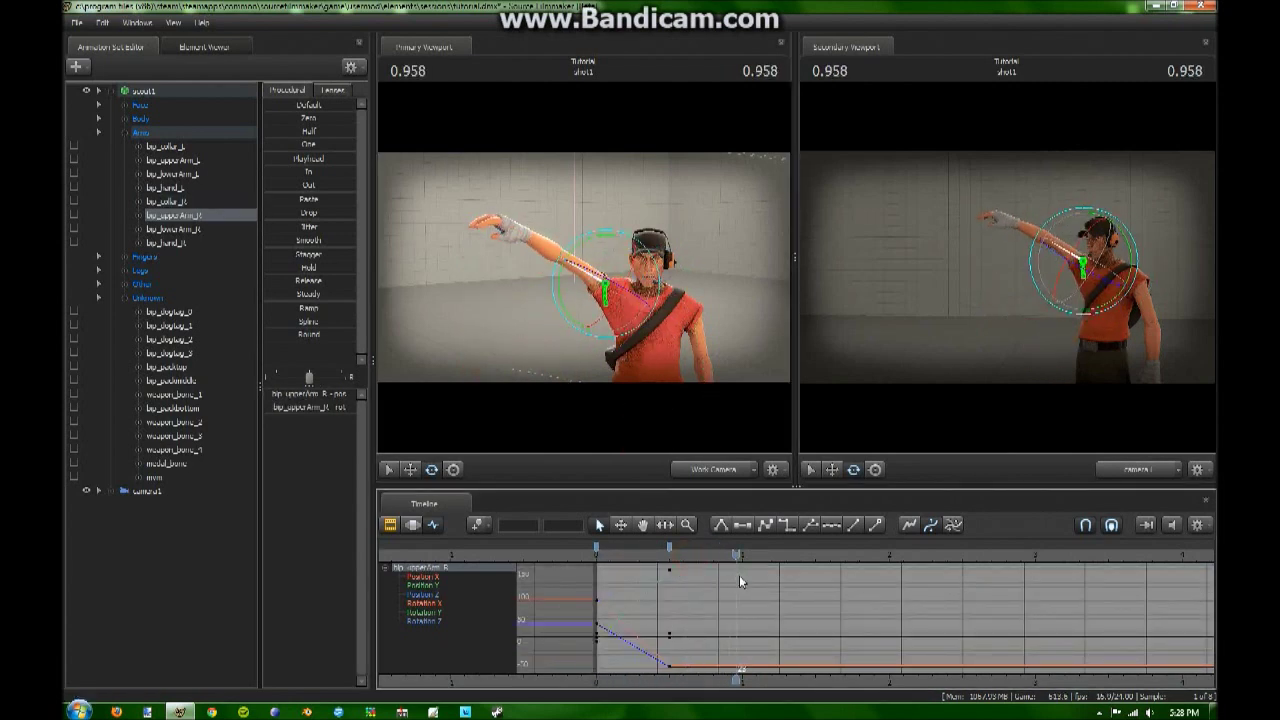
key("m")
key("Home")
key("space")
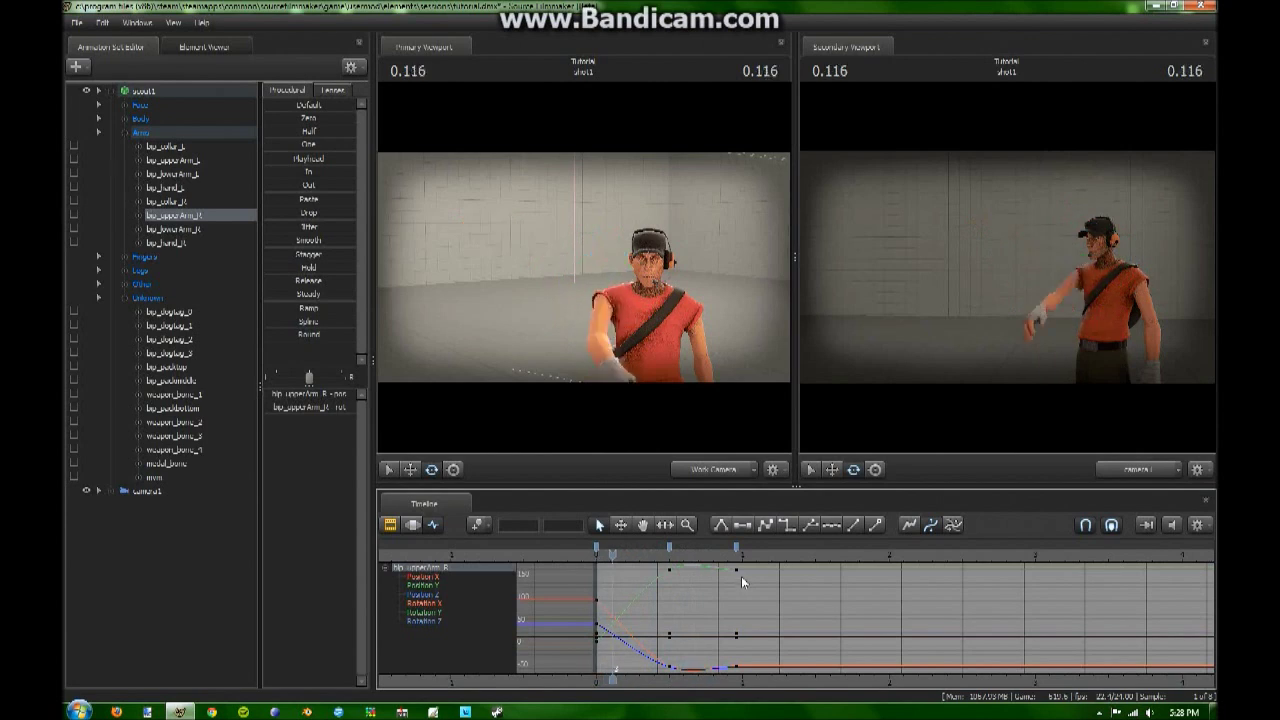
key("space")
- Delete the bip_upperArm_R keyframes at 0.958 and 0.500 seconds, keeping only the one at the shot's start
key("w")
left_click_drag(615, 263, 760, 300)
key("a")
left_click_drag(560, 262, 614, 440)
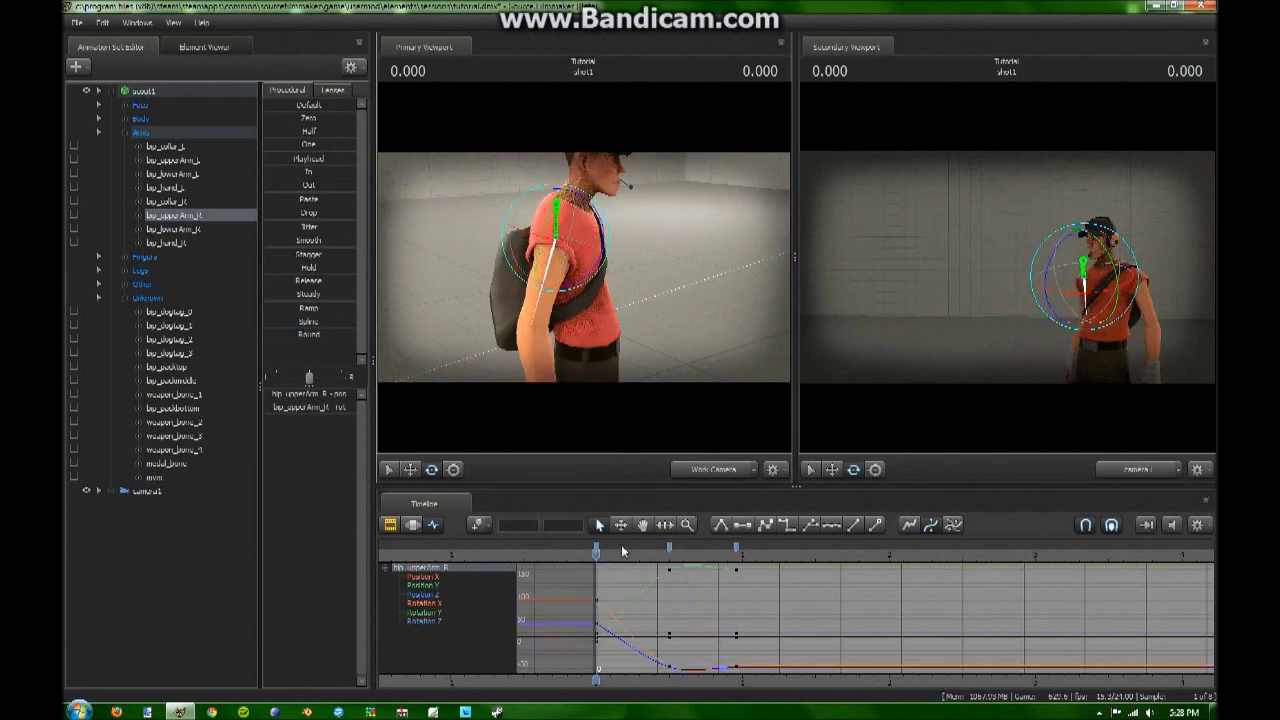
left_click(595, 550)
left_click(735, 555)
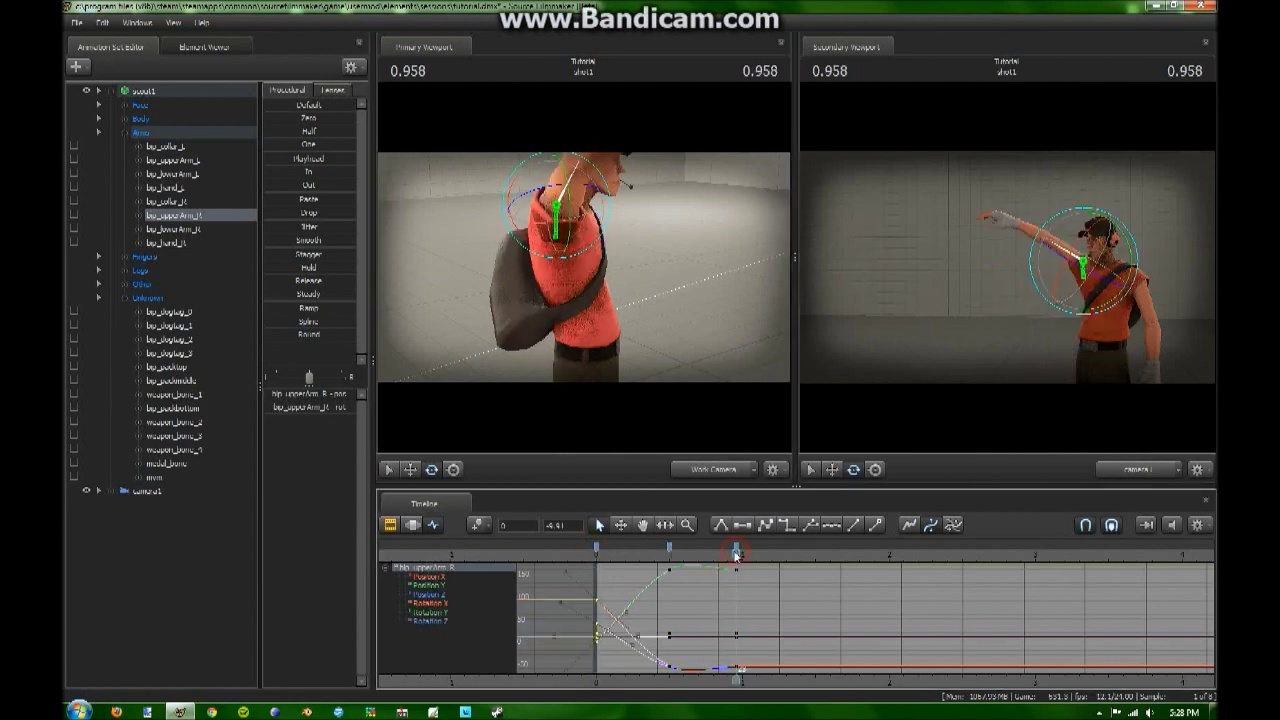
left_click(736, 548)
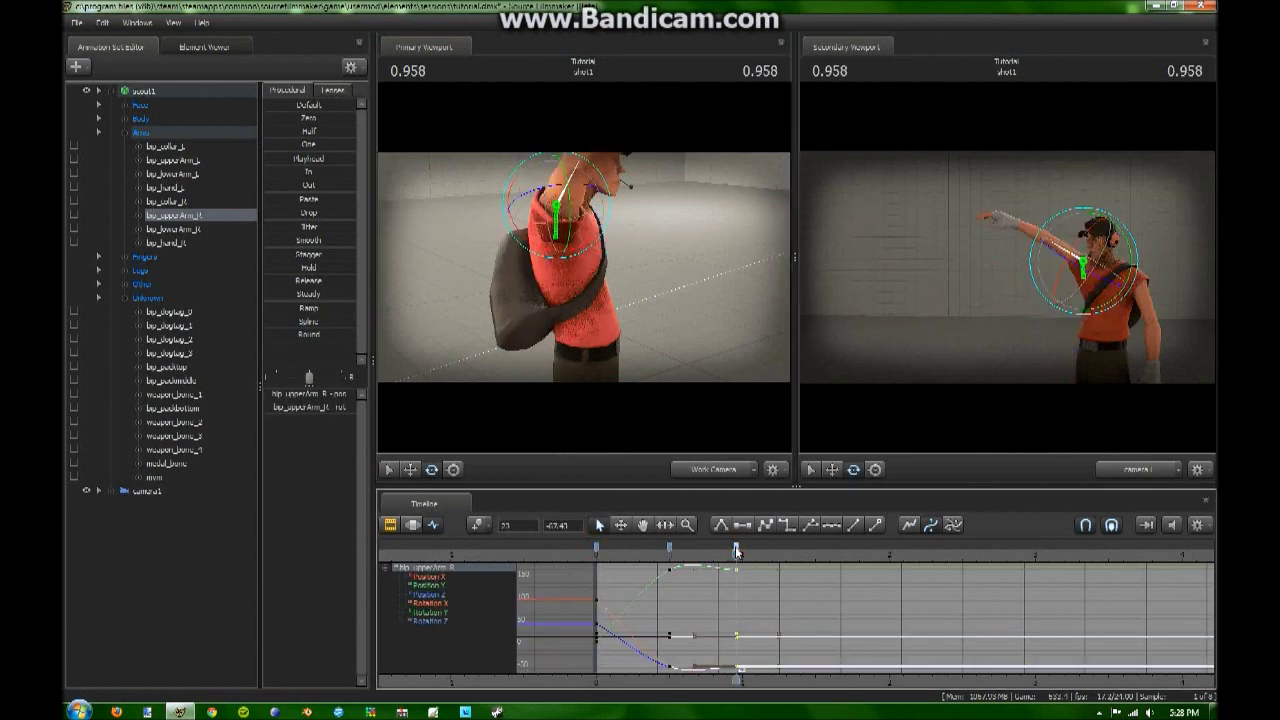
key("Delete")
left_click(668, 547)
key("Delete")
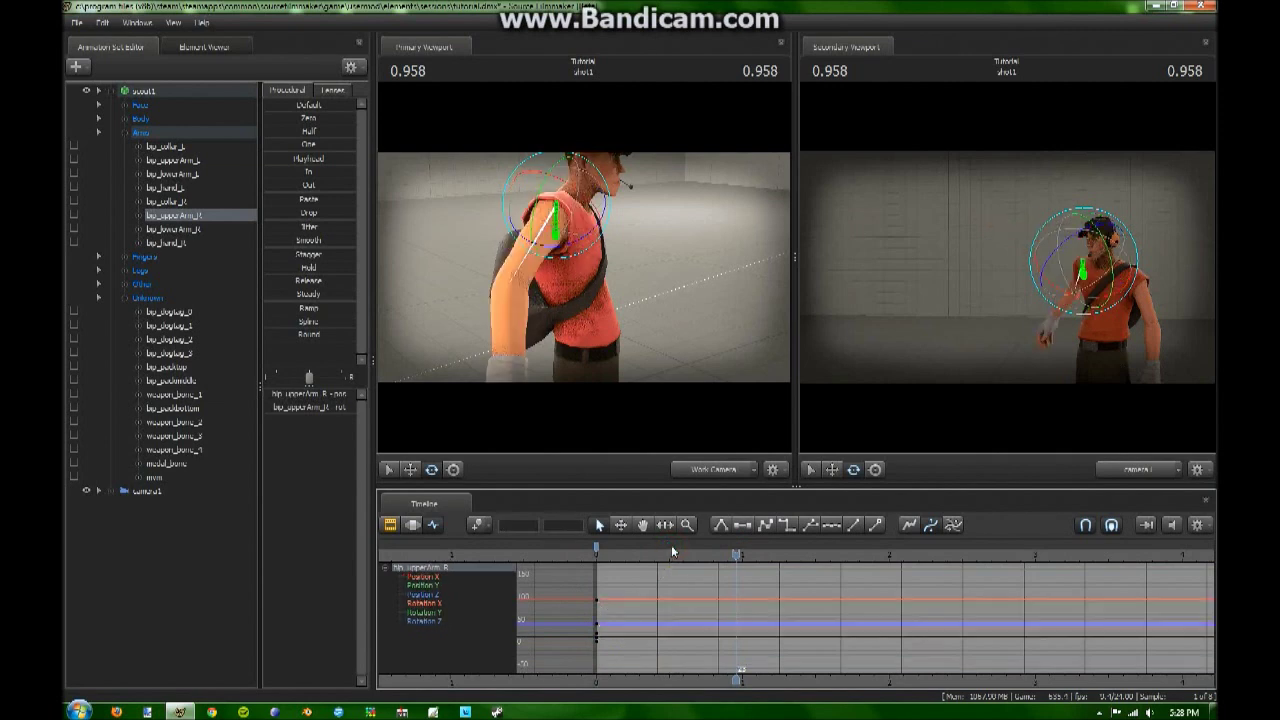
- Add a keyframe for bip_upperArm_R at 0.500 seconds and rotate the bone so the right arm reaches above the head
left_click_drag(735, 582, 579, 524)
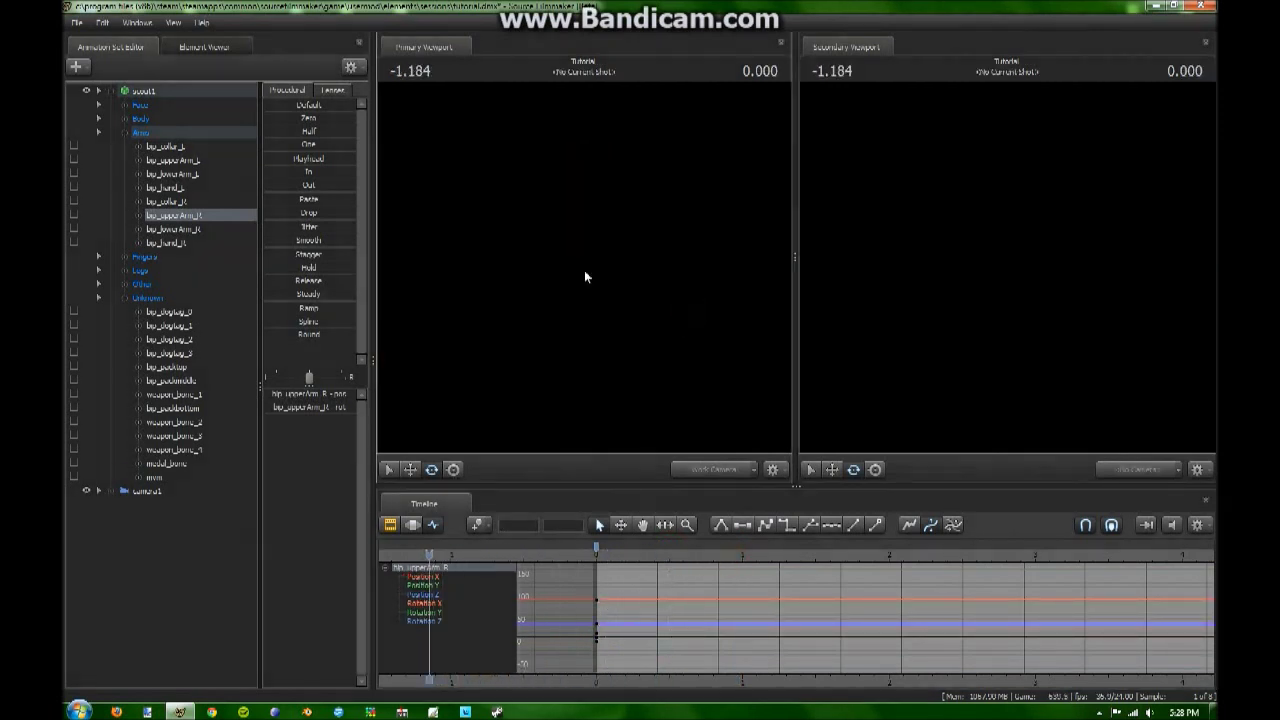
key("space")
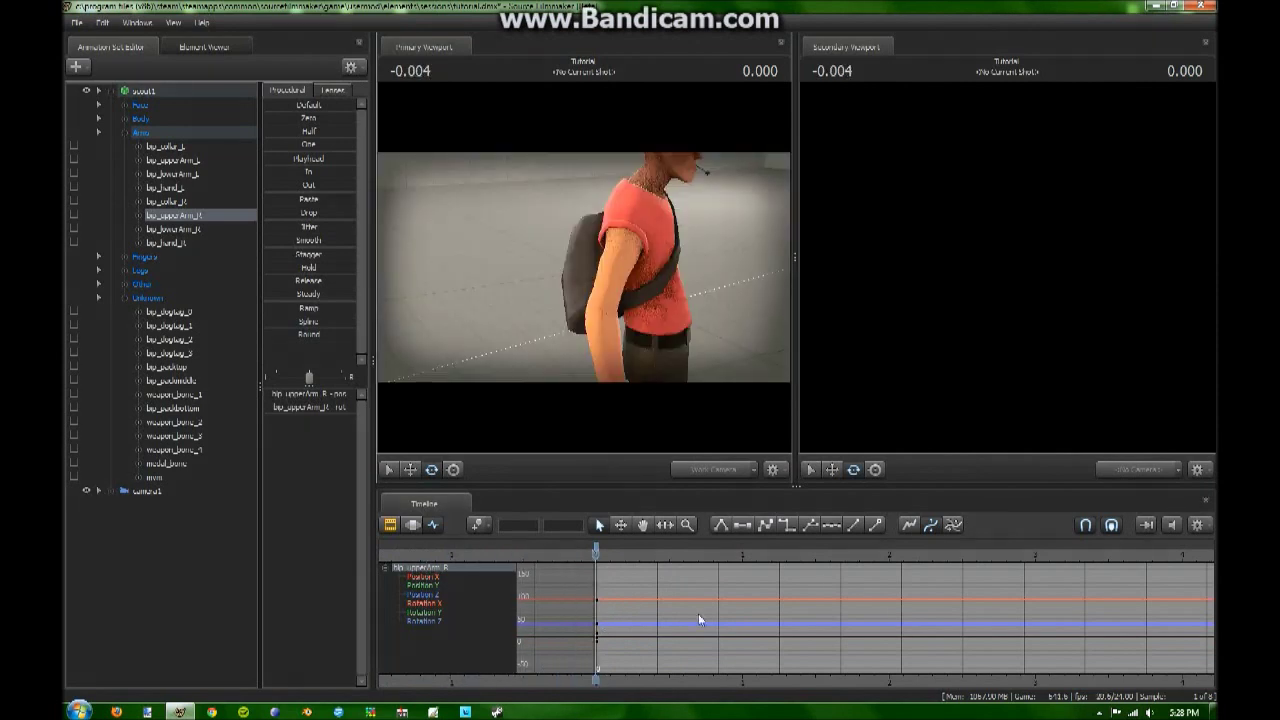
left_click(673, 554)
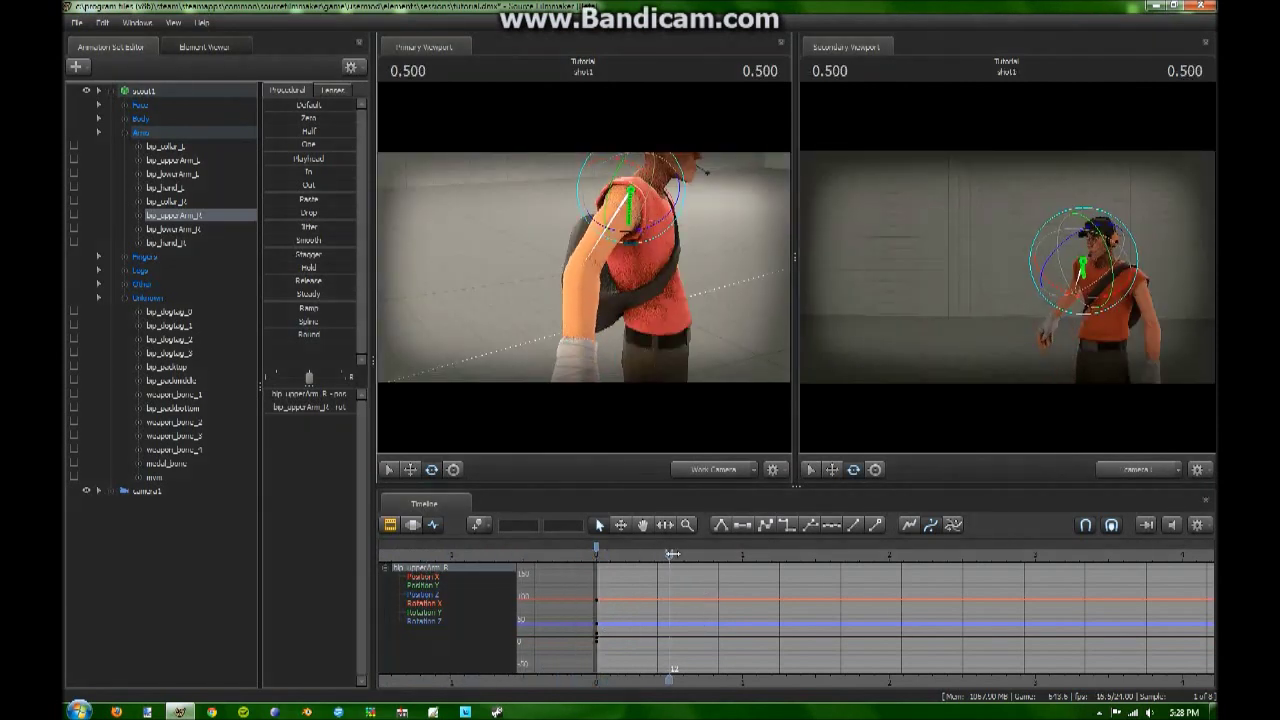
key("m")
left_click_drag(630, 270, 502, 244)
mouse_move(608, 161)
left_mouse_down()
mouse_move(680, 165)
mouse_move(608, 161)
left_mouse_up()
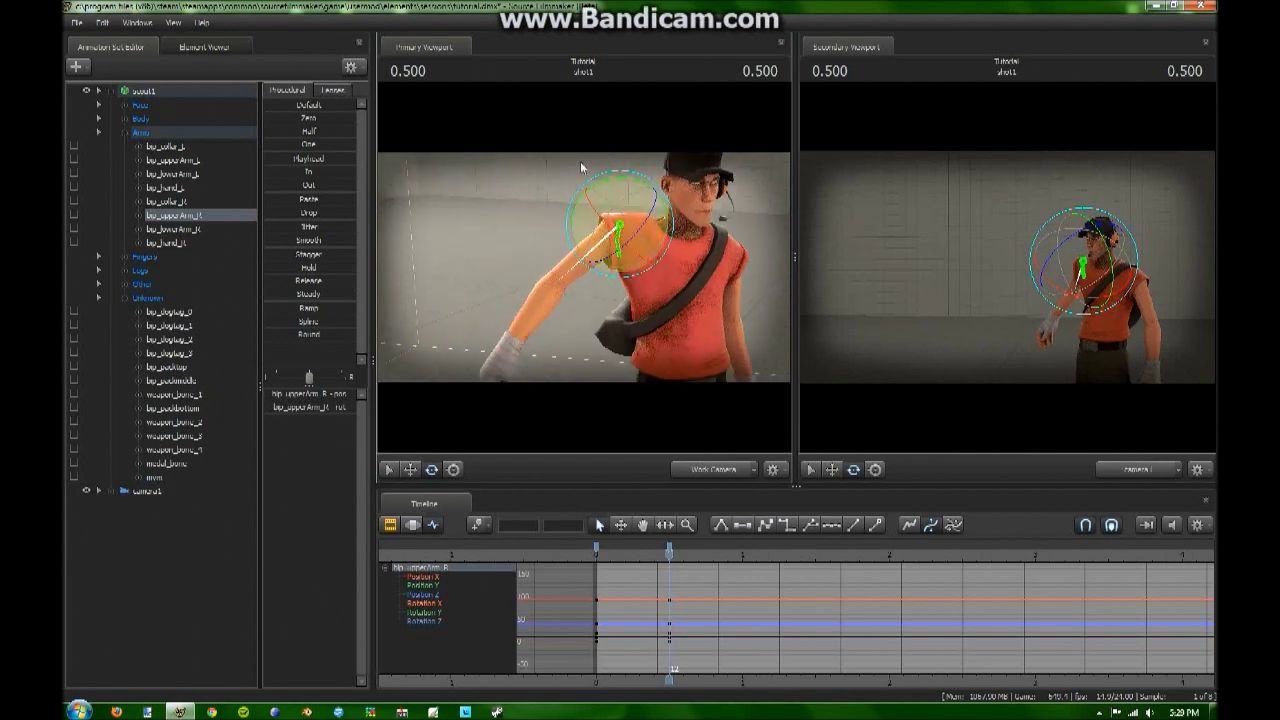
left_click_drag(620, 185, 586, 272)
key("s")
key("w")
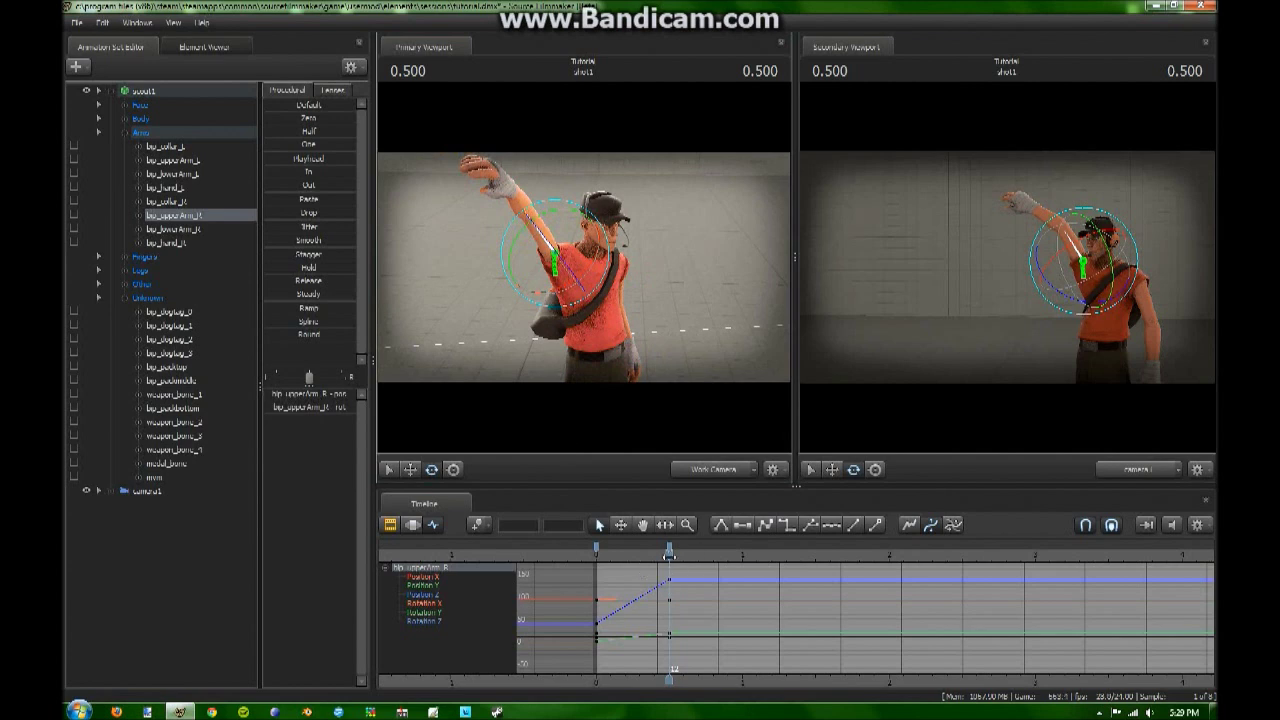
- Add a keyframe for bip_upperArm_R just before 1 second to hold the raised pose, and play back the arm raise
left_click_drag(669, 552, 731, 583)
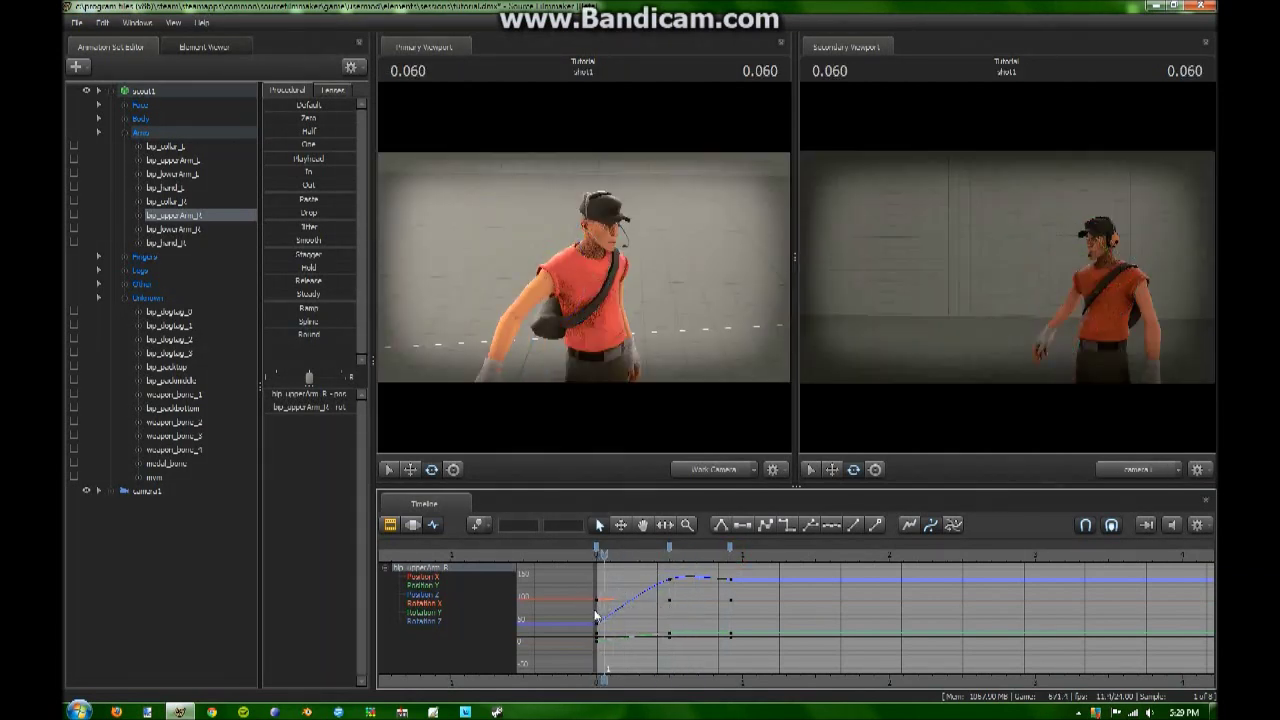
key("space")
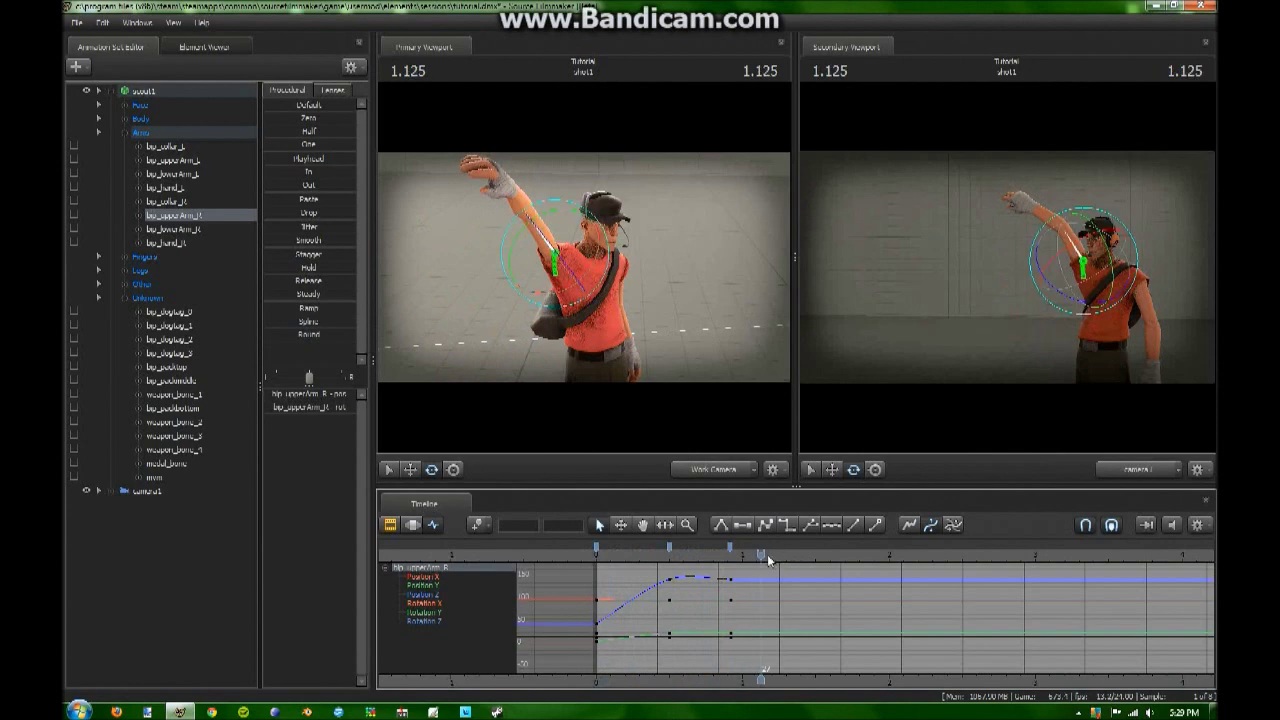
key("space")
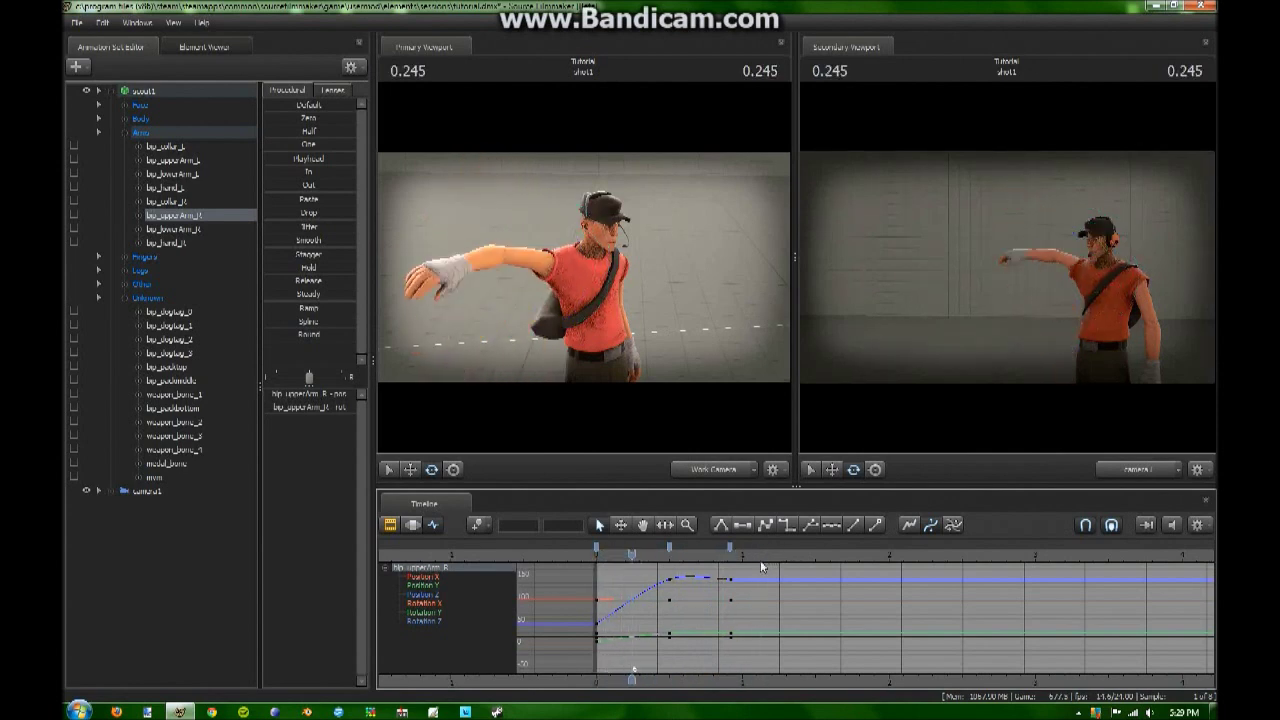
key("space")
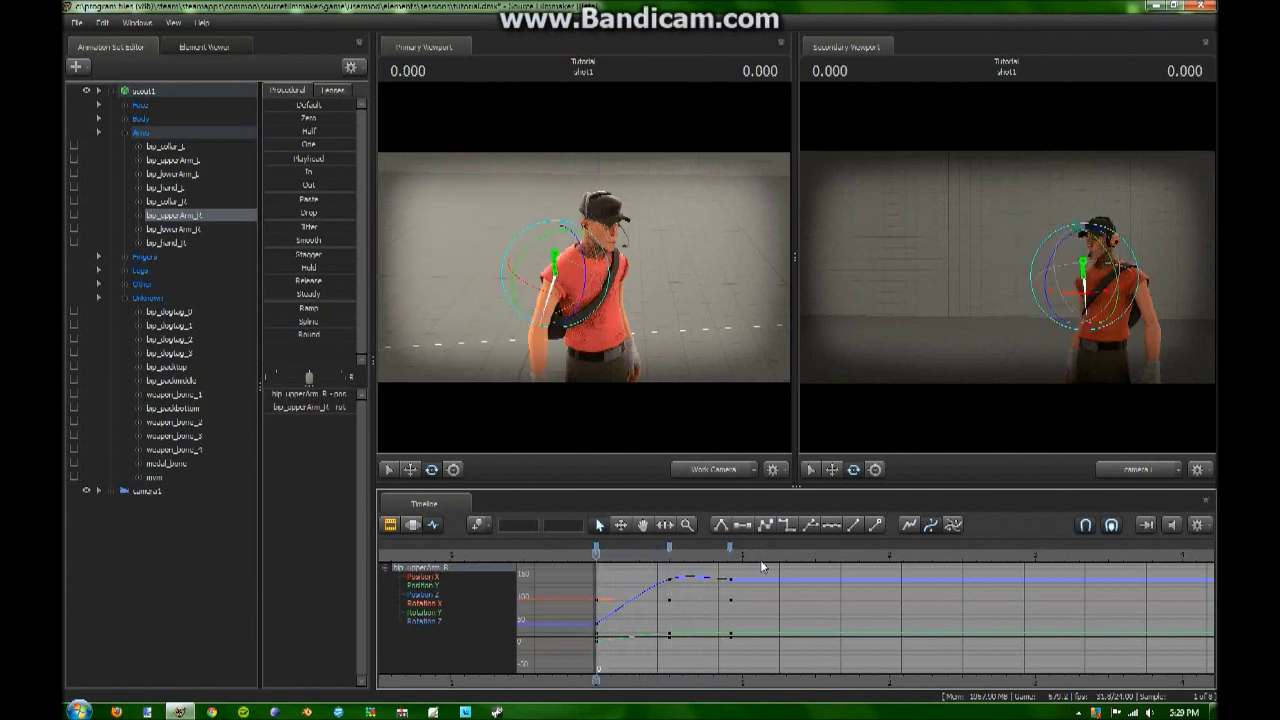
left_click(411, 527)
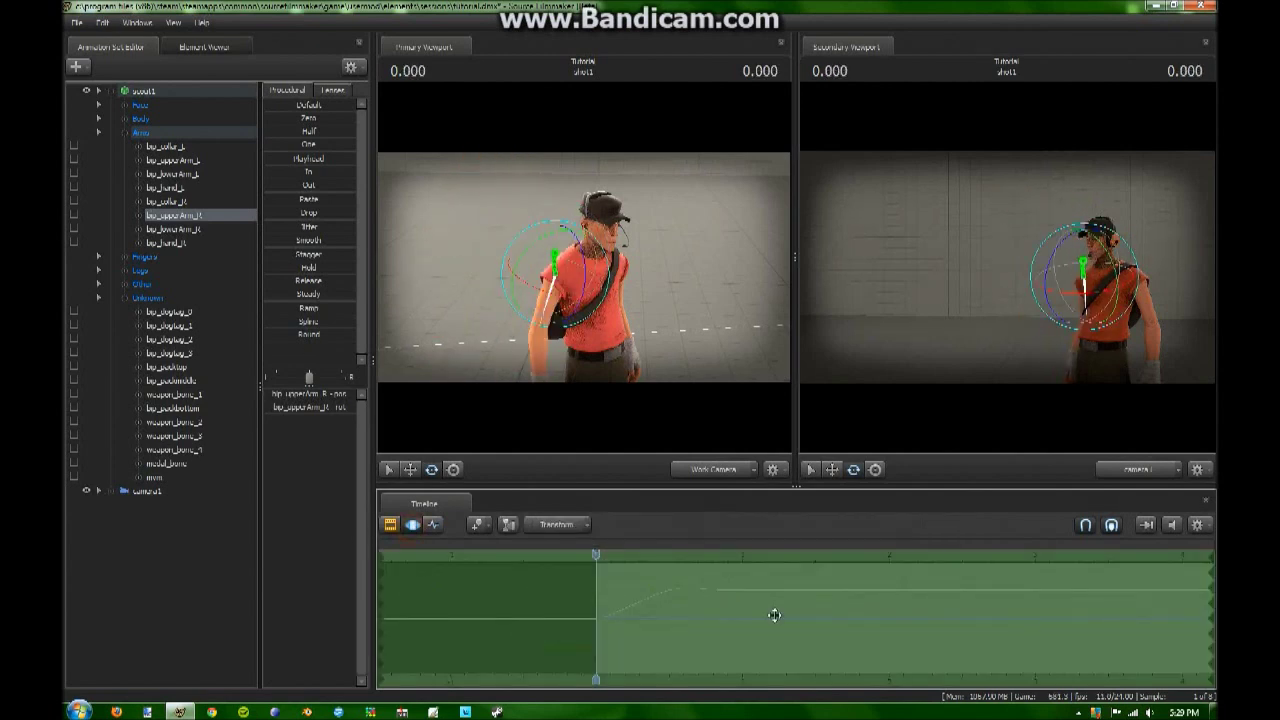
left_click(436, 526)
key("space")
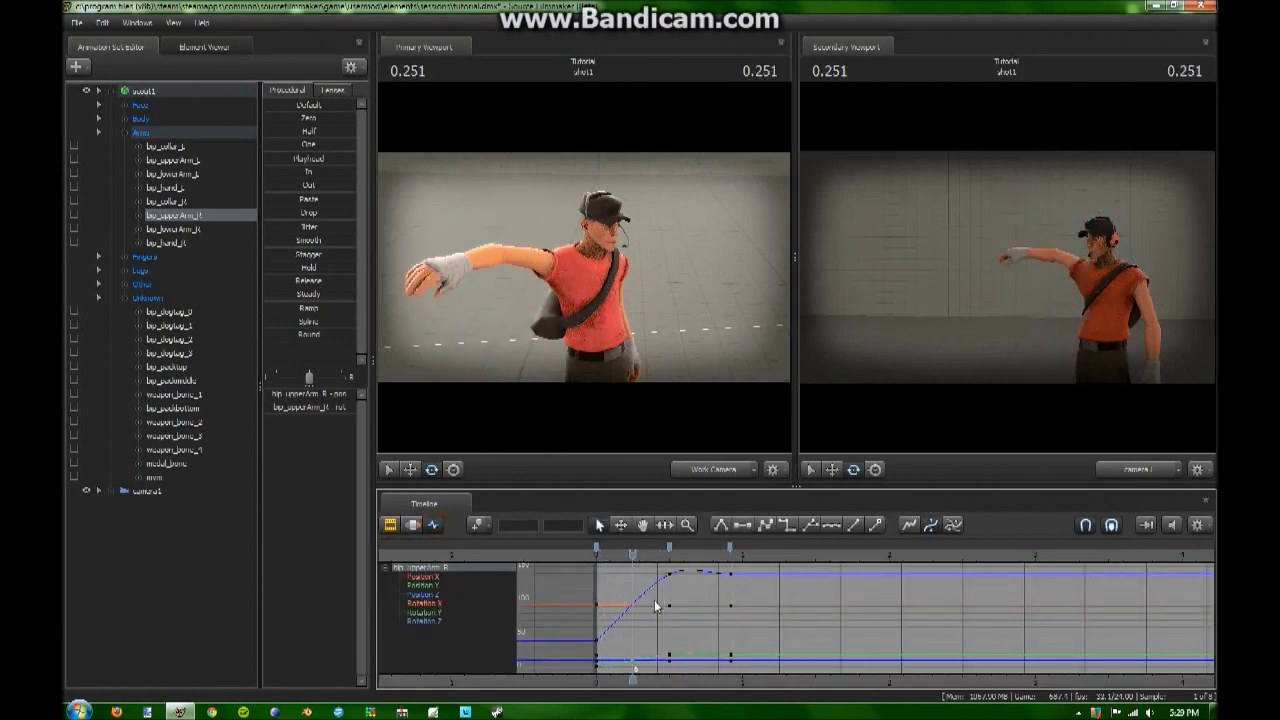
key("space")
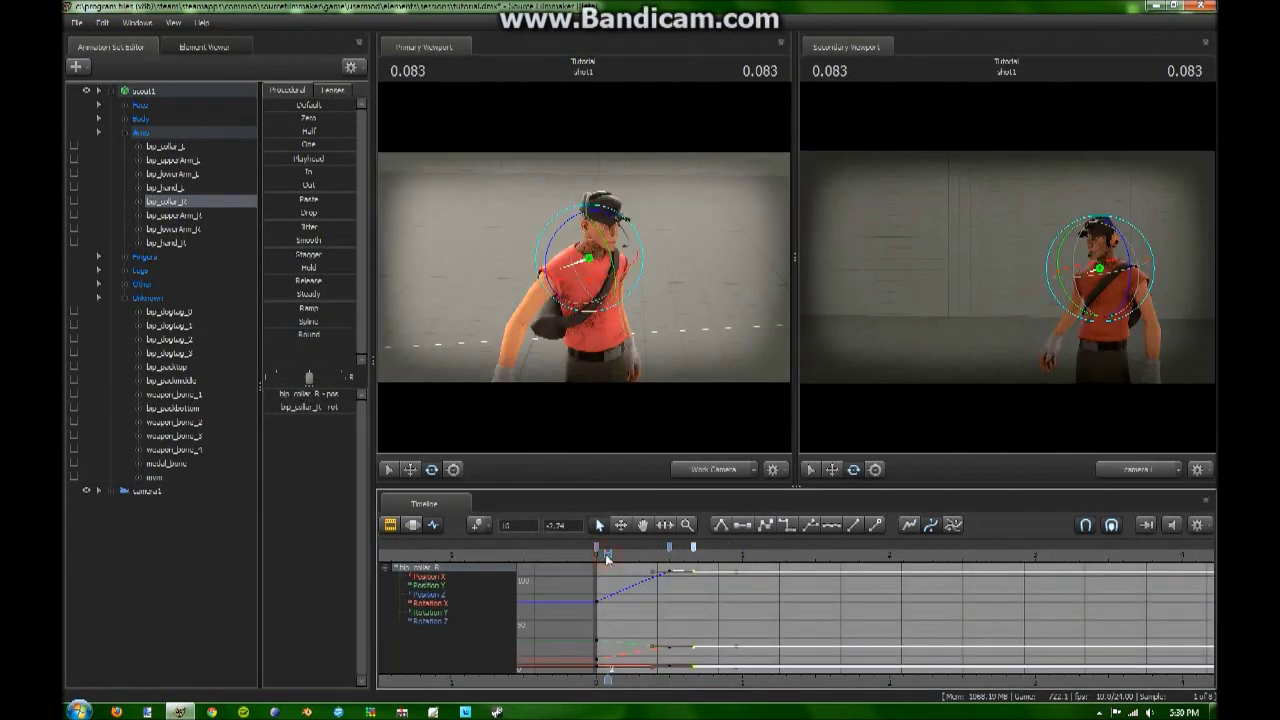
- Scrub through the bip_collar_R animation and play it back from the shot's start
left_click_drag(607, 561, 662, 556)
key("Home")
key("space")
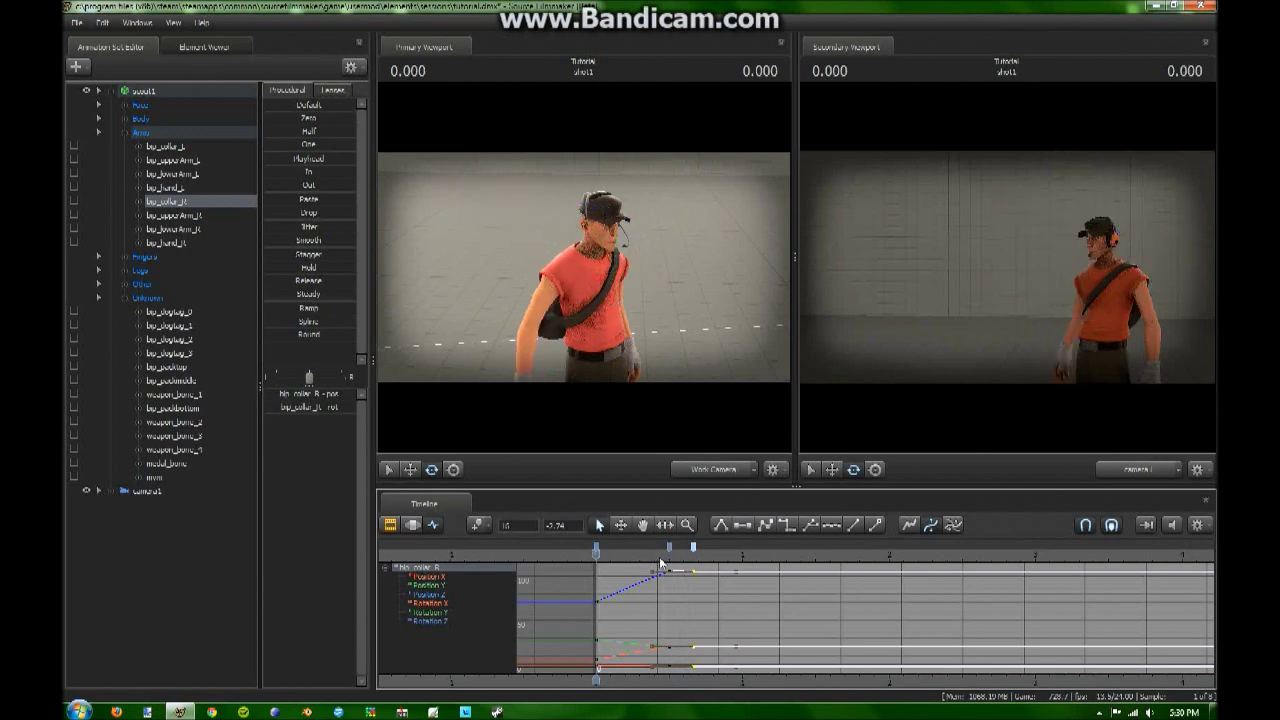
key("Home")
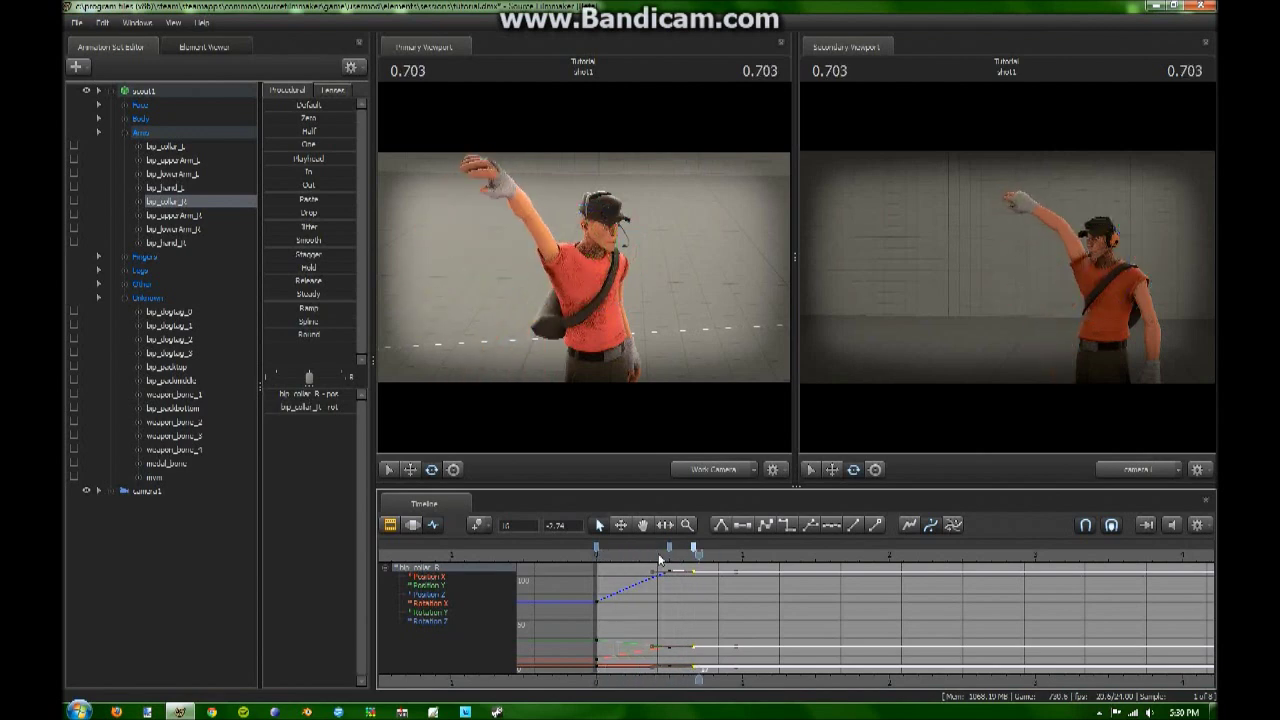
key("space")
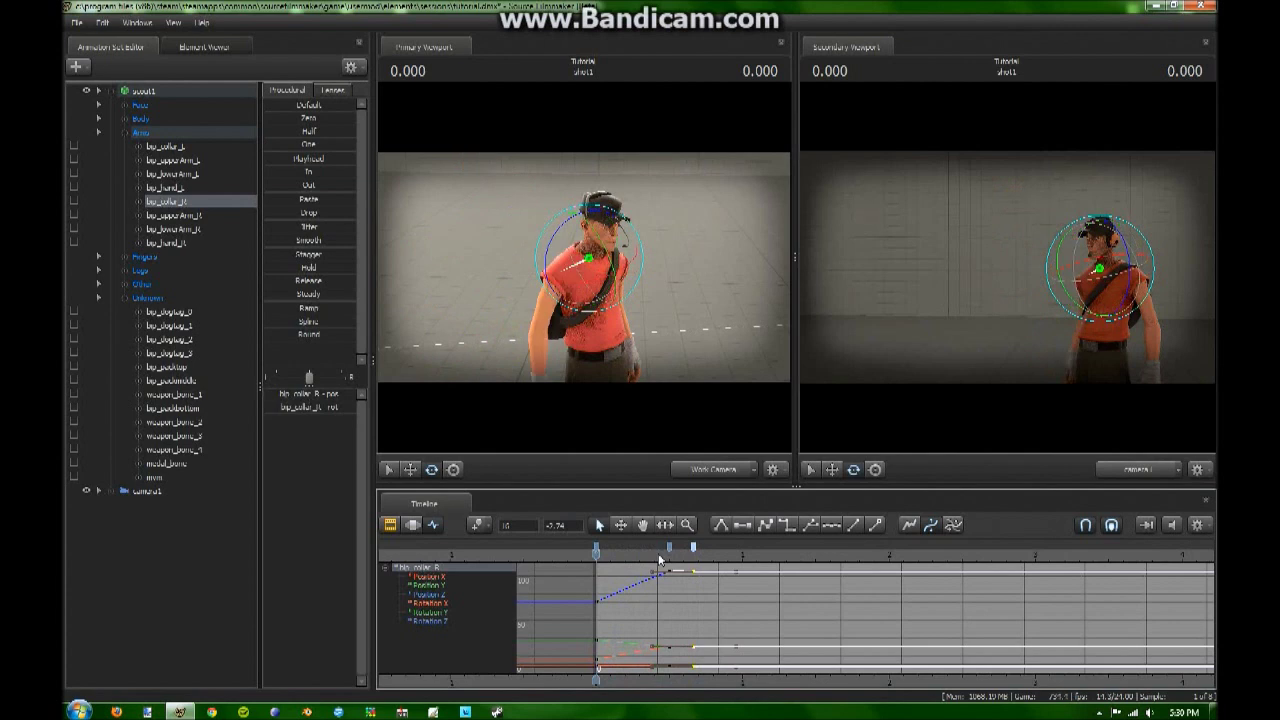
- Compare bip_collar_R in the Motion Editor and Graph Editor, clear the bone selection and view scout1 from the front in the Work Camera
left_click_drag(720, 376, 440, 430)
key("w")
left_click(415, 526)
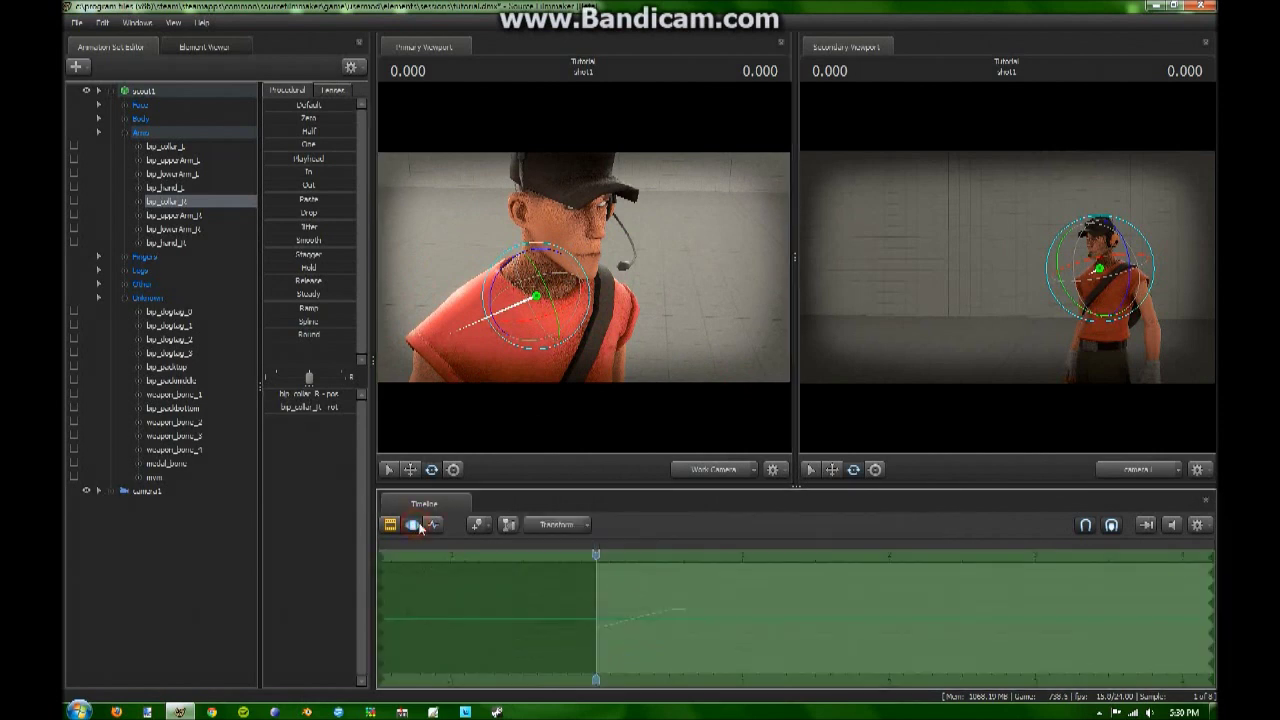
left_click(431, 526)
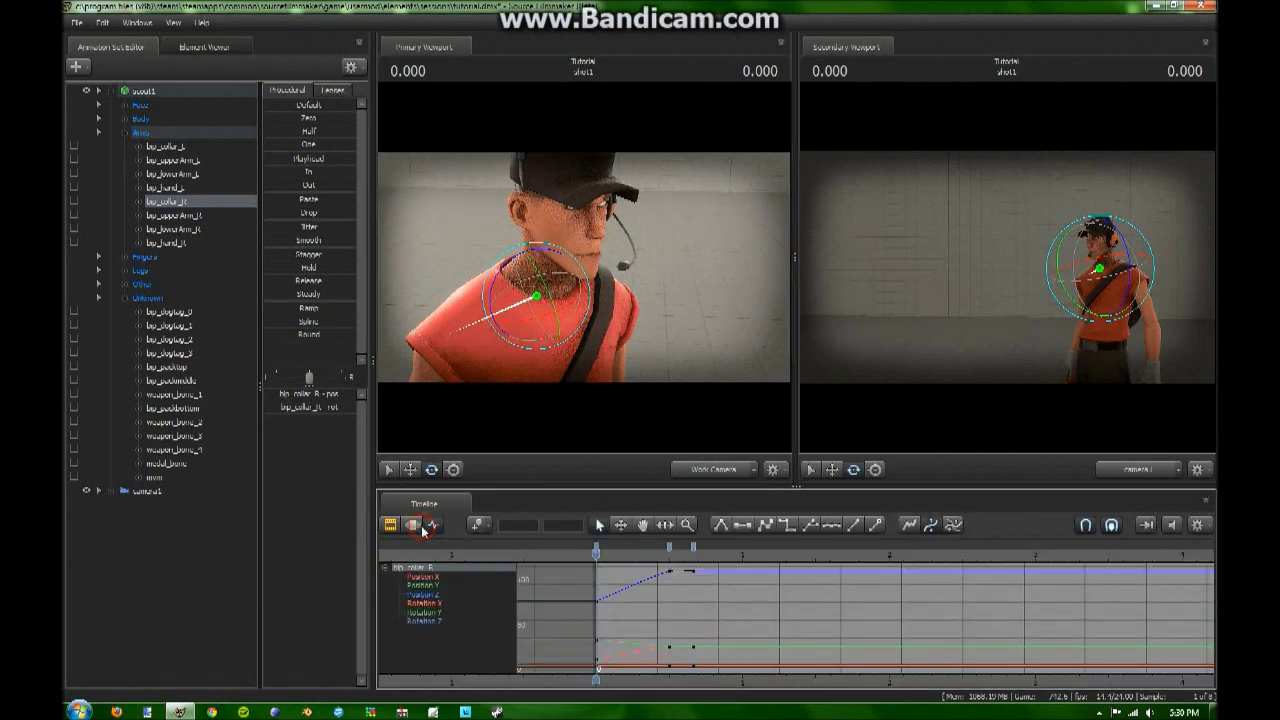
left_click_drag(625, 362, 558, 201)
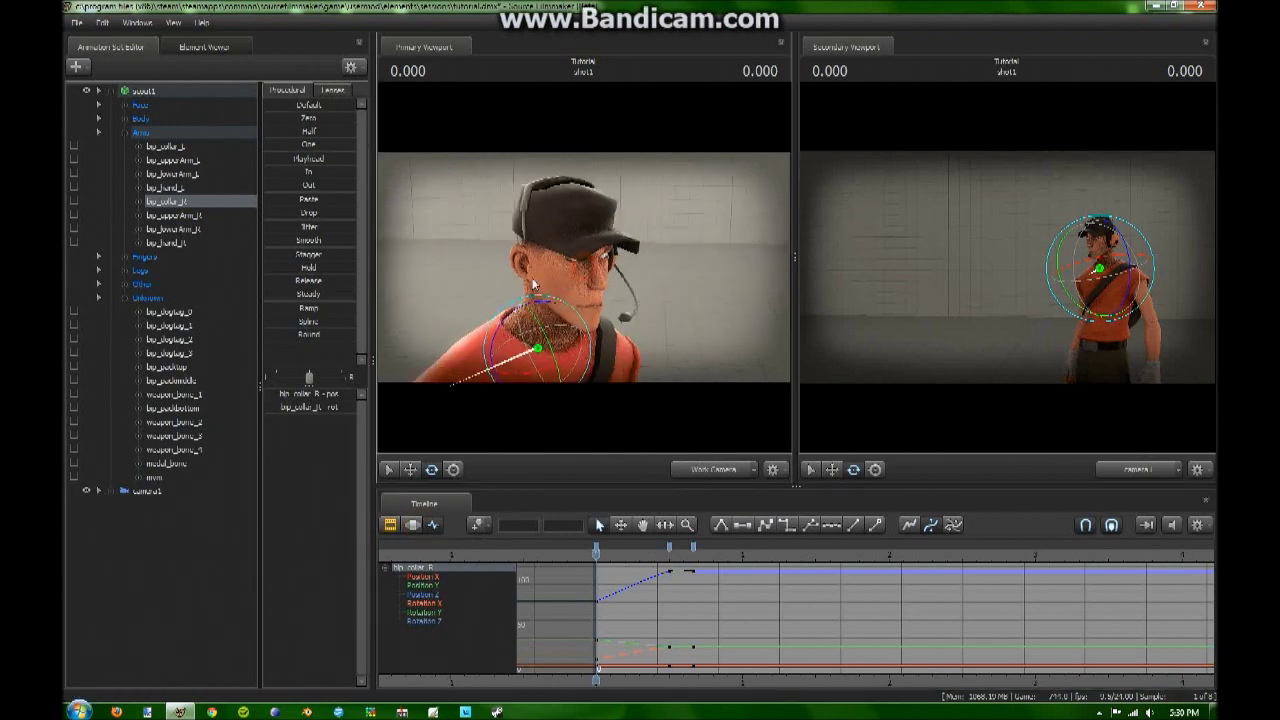
left_click(570, 221, "ctrl")
key("s")
left_click_drag(590, 238, 481, 569)
key("s")
key("w")
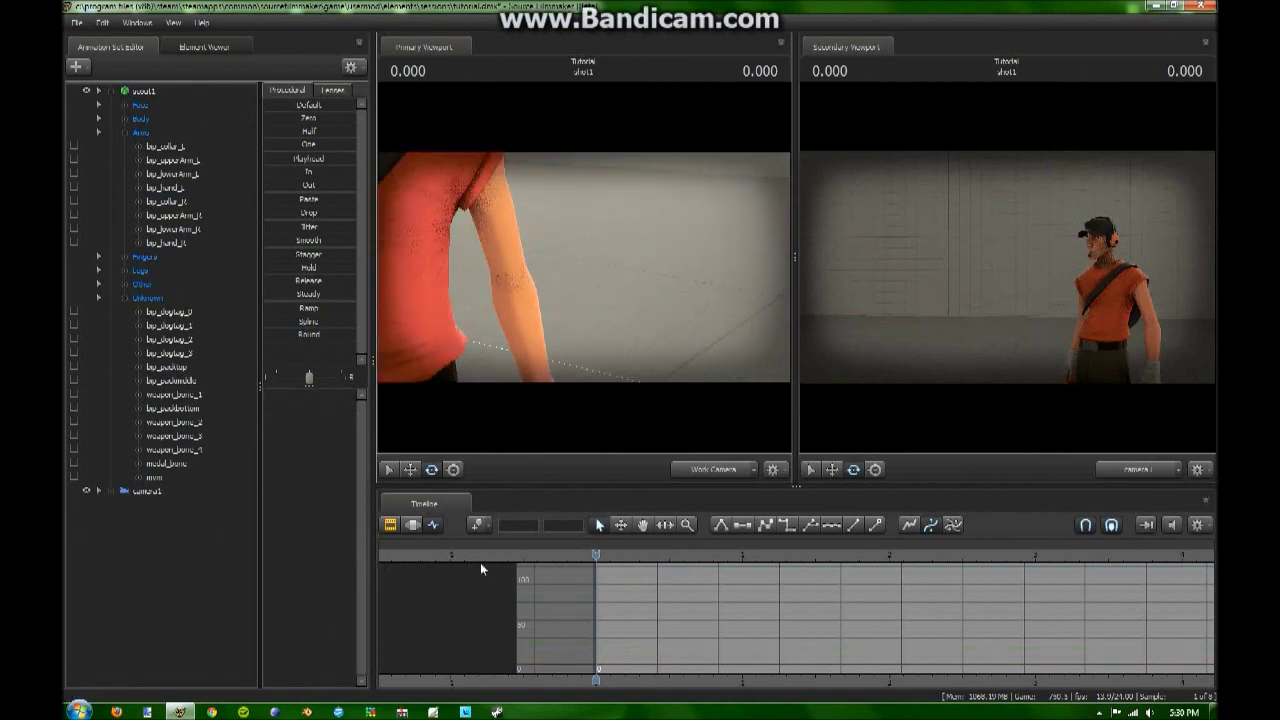
left_click(418, 525)
left_click_drag(583, 269, 590, 302)
key("s")
left_click(432, 526)
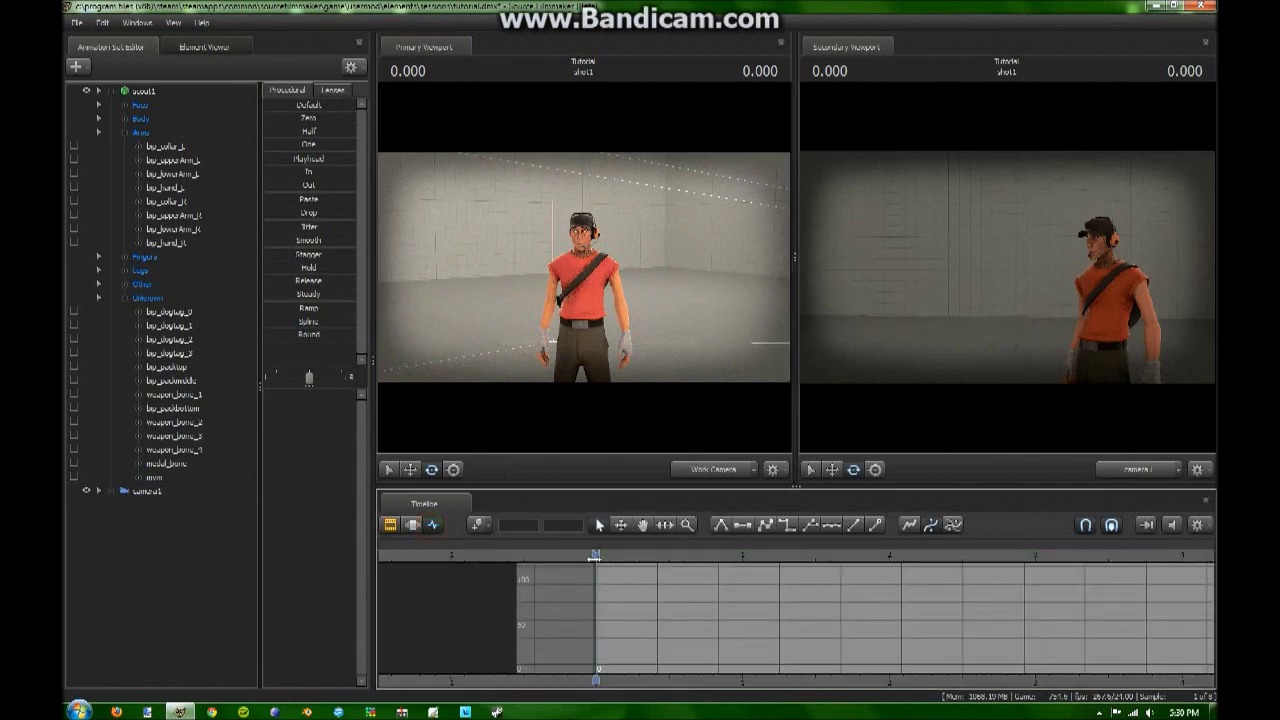
left_click_drag(585, 273, 585, 264)
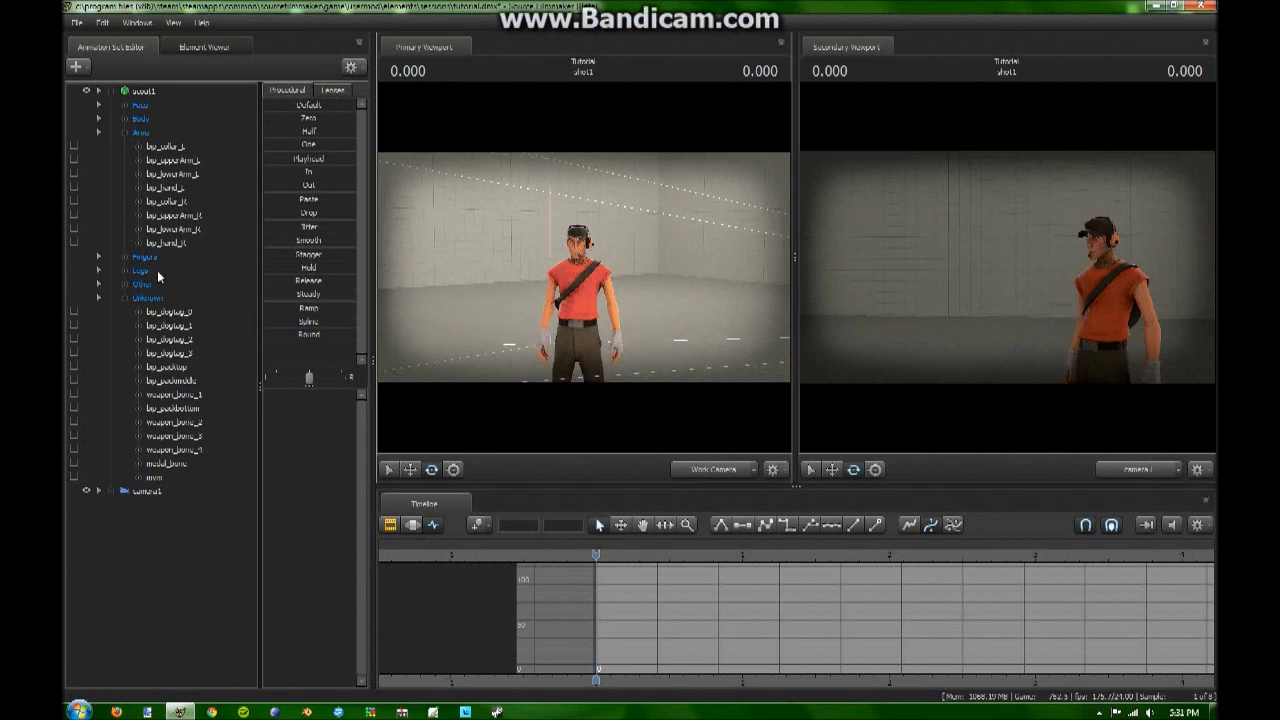
- Apply the 50 mm lens preset to camera1 in the Motion Editor and adjust the camera's framing of scout1
left_click(145, 491)
left_click(390, 524)
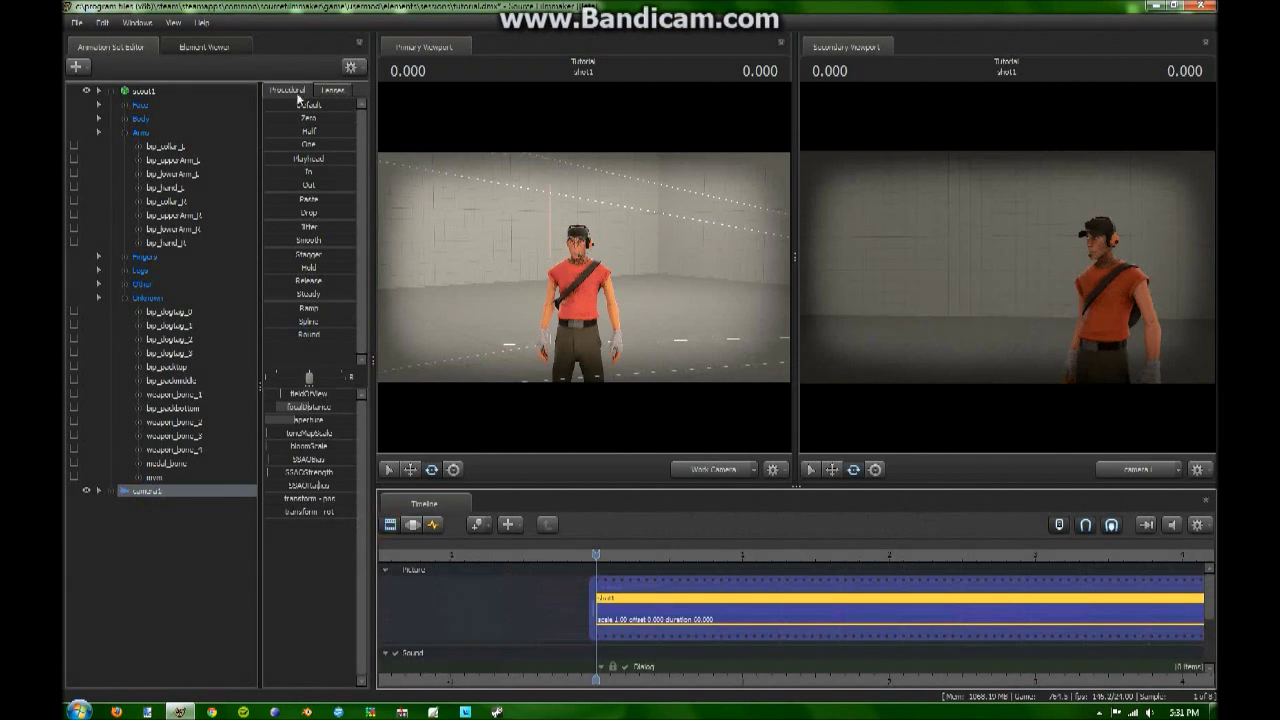
left_click(155, 494)
left_click(412, 524)
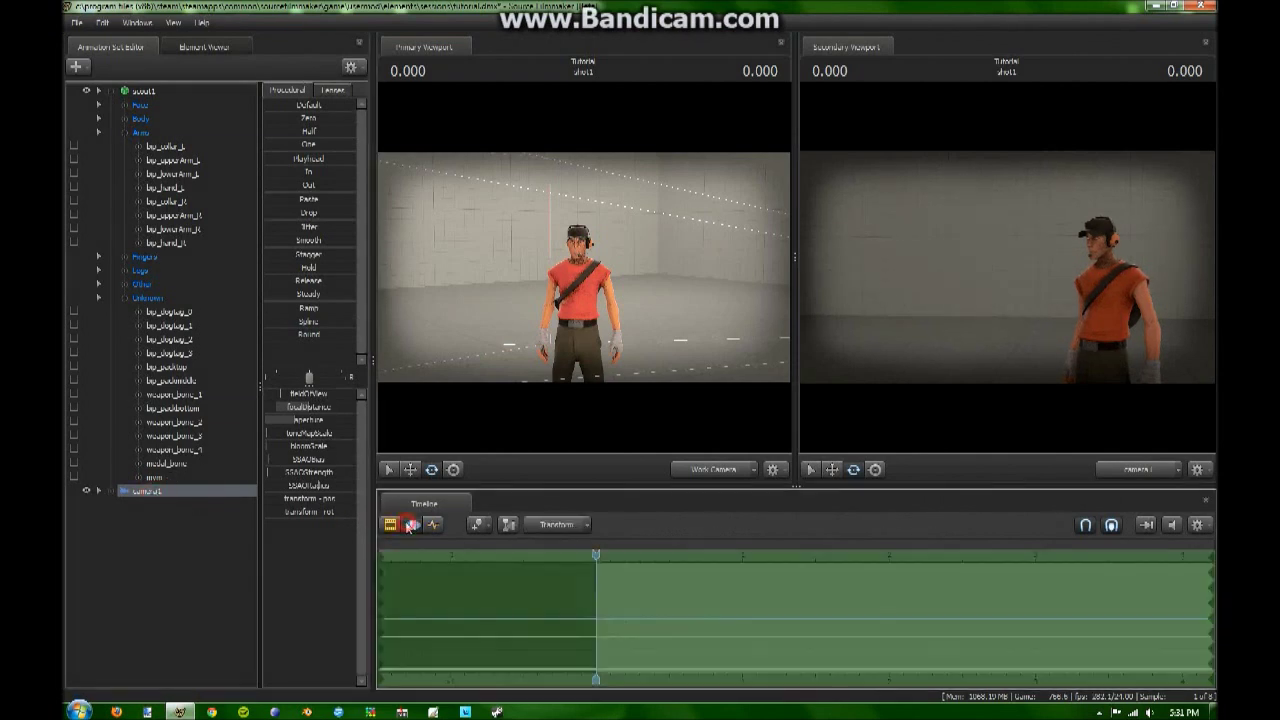
left_click(333, 90)
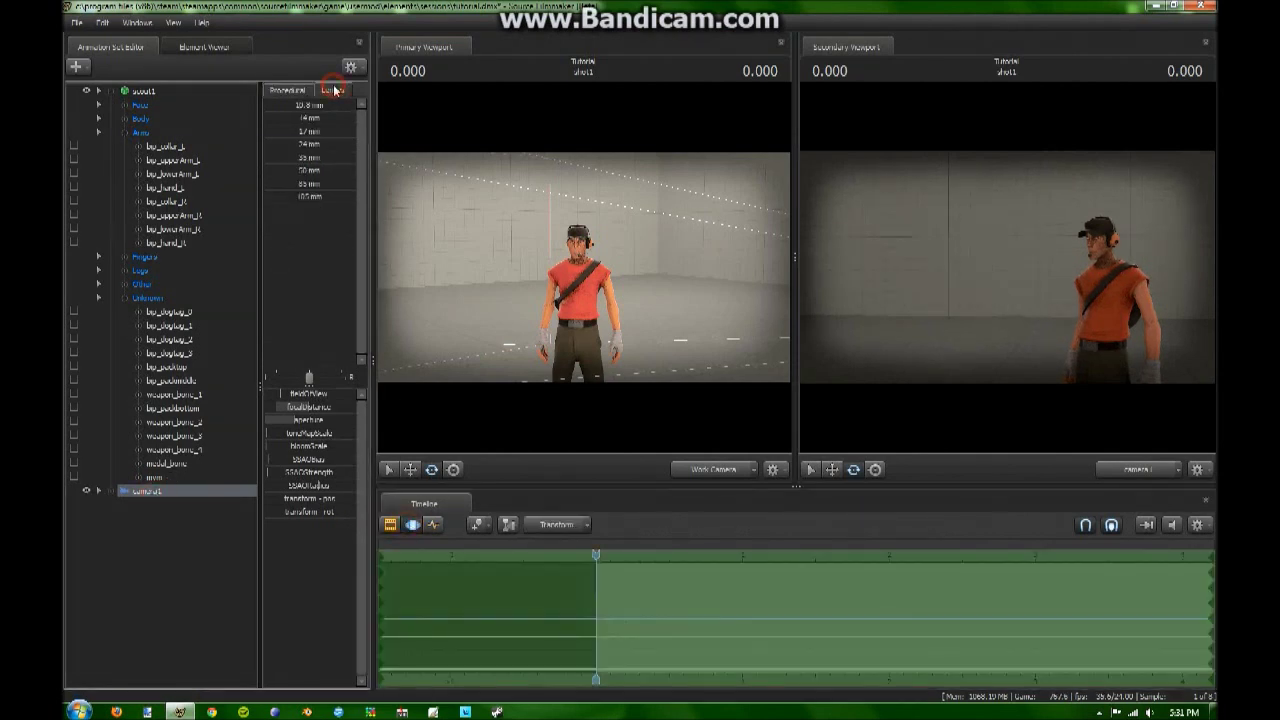
left_click(329, 174)
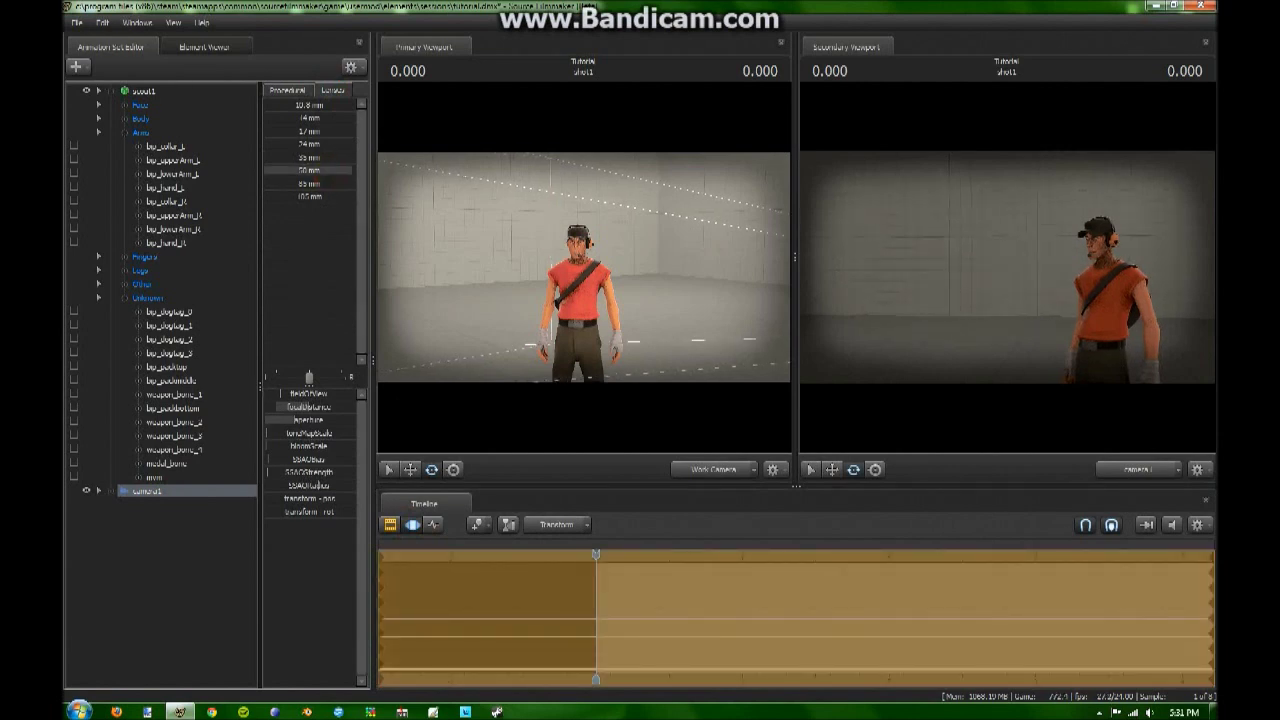
left_click_drag(316, 172, 332, 170)
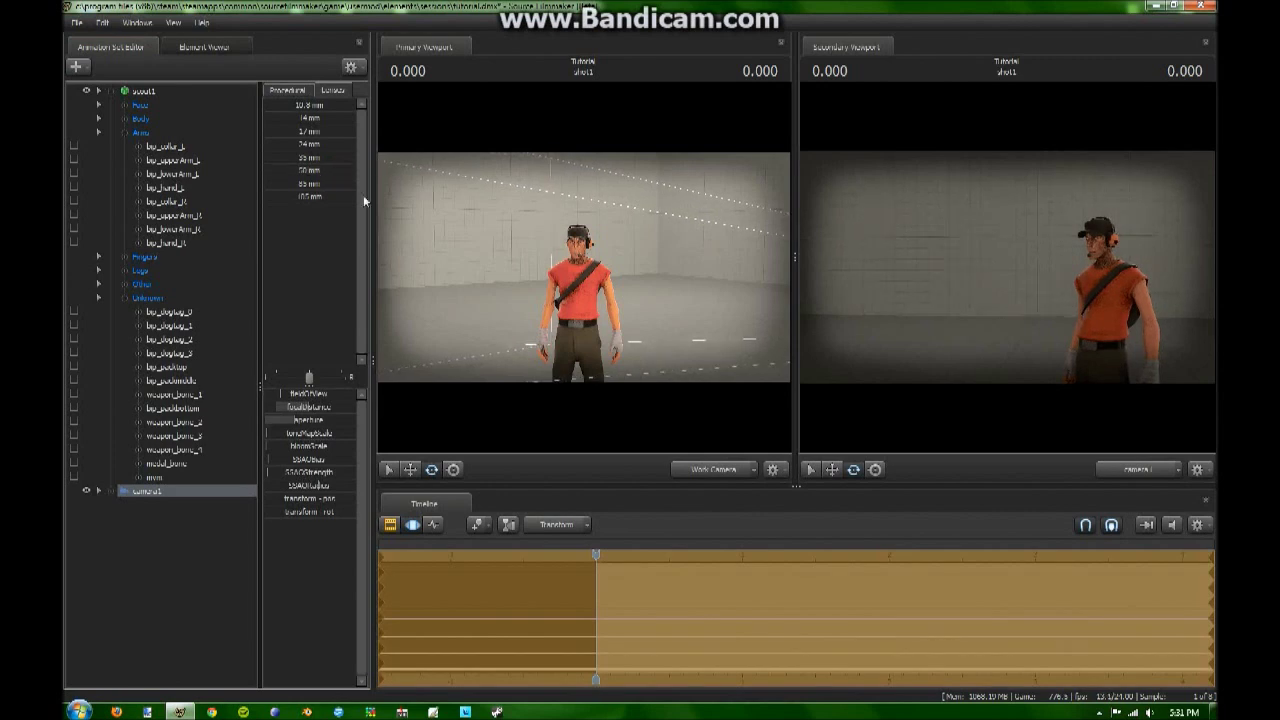
mouse_move(1029, 326)
left_mouse_down()
mouse_move(1005, 200)
mouse_move(976, 275)
left_mouse_up()
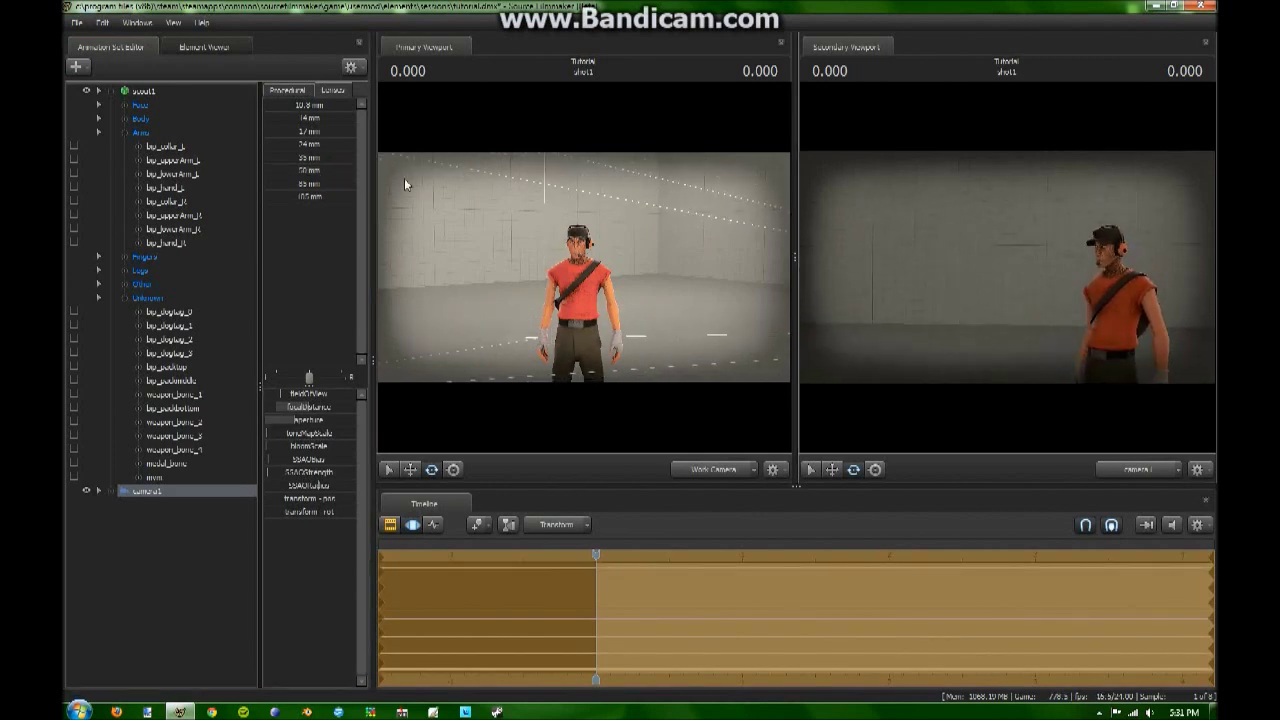
- Compare the 35 mm, 50 mm and 85 mm lens presets on camera1, reframing scout1 after each one
left_click_drag(326, 158, 354, 158)
left_click_drag(980, 266, 1007, 252)
left_click_drag(318, 171, 354, 171)
left_click_drag(1100, 266, 1150, 266)
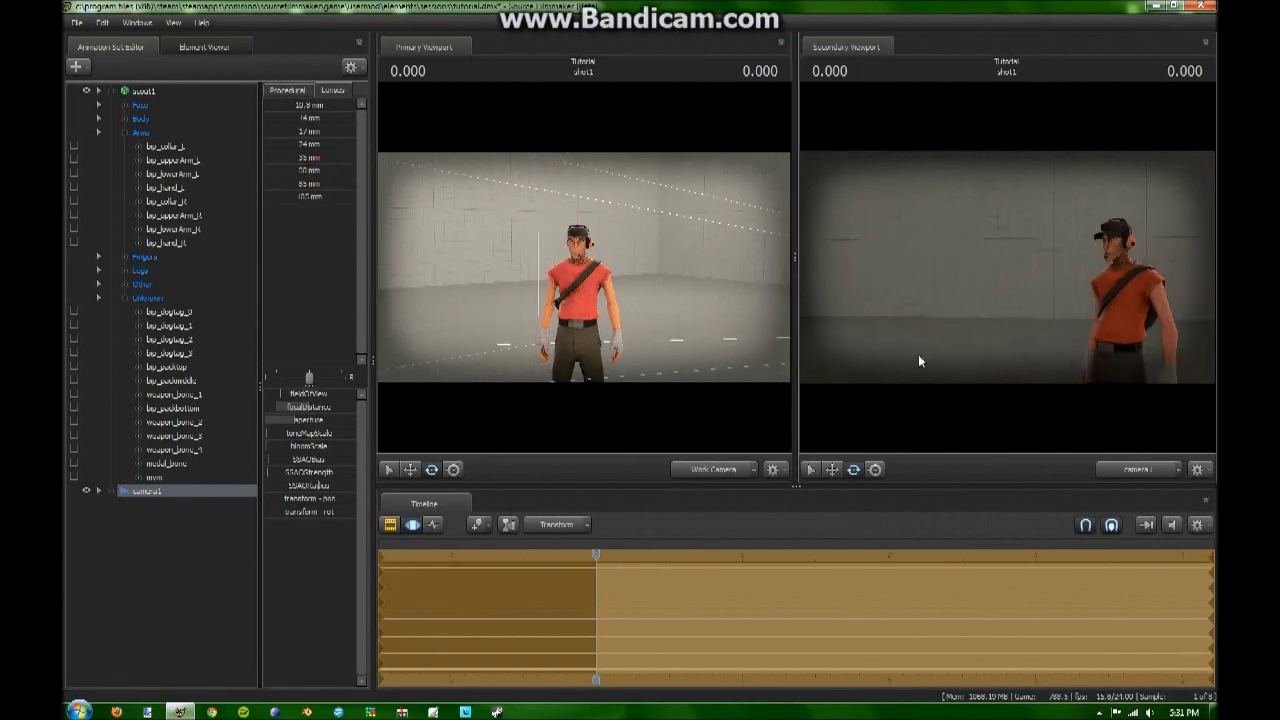
left_click(328, 178)
left_click(318, 183)
left_click_drag(318, 183, 354, 183)
left_click_drag(1007, 268, 1036, 292)
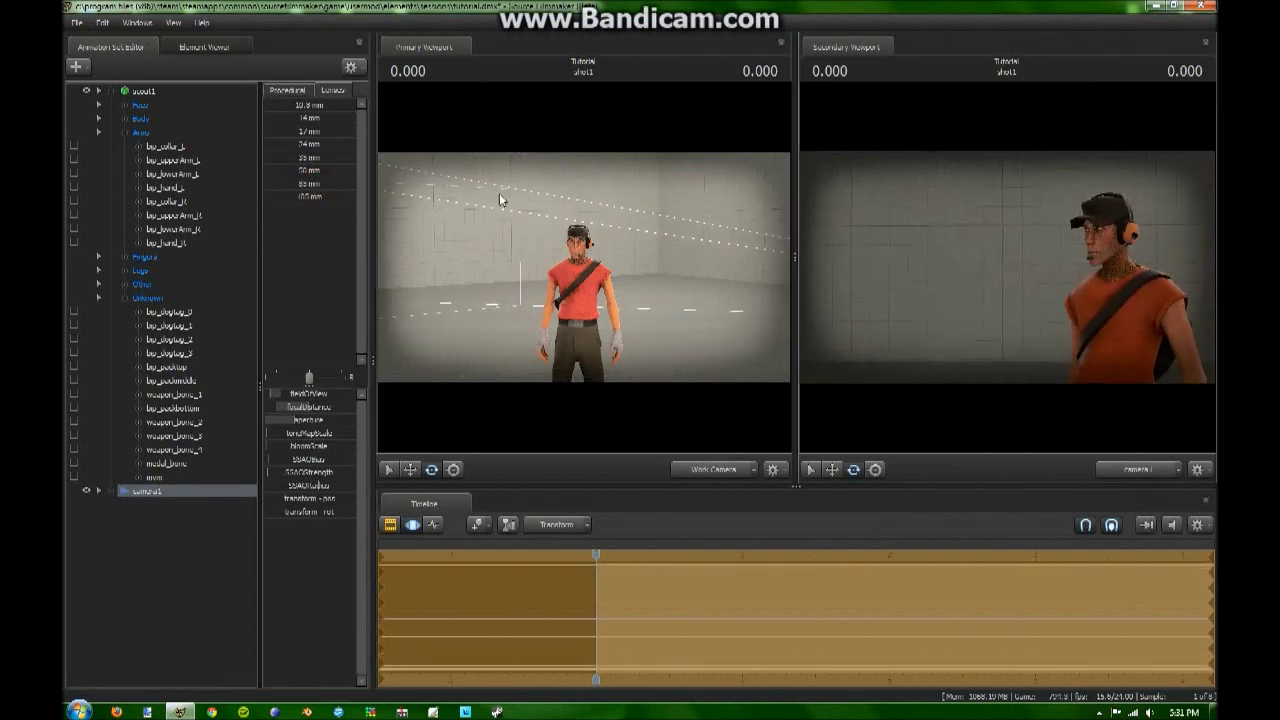
left_click(338, 157)
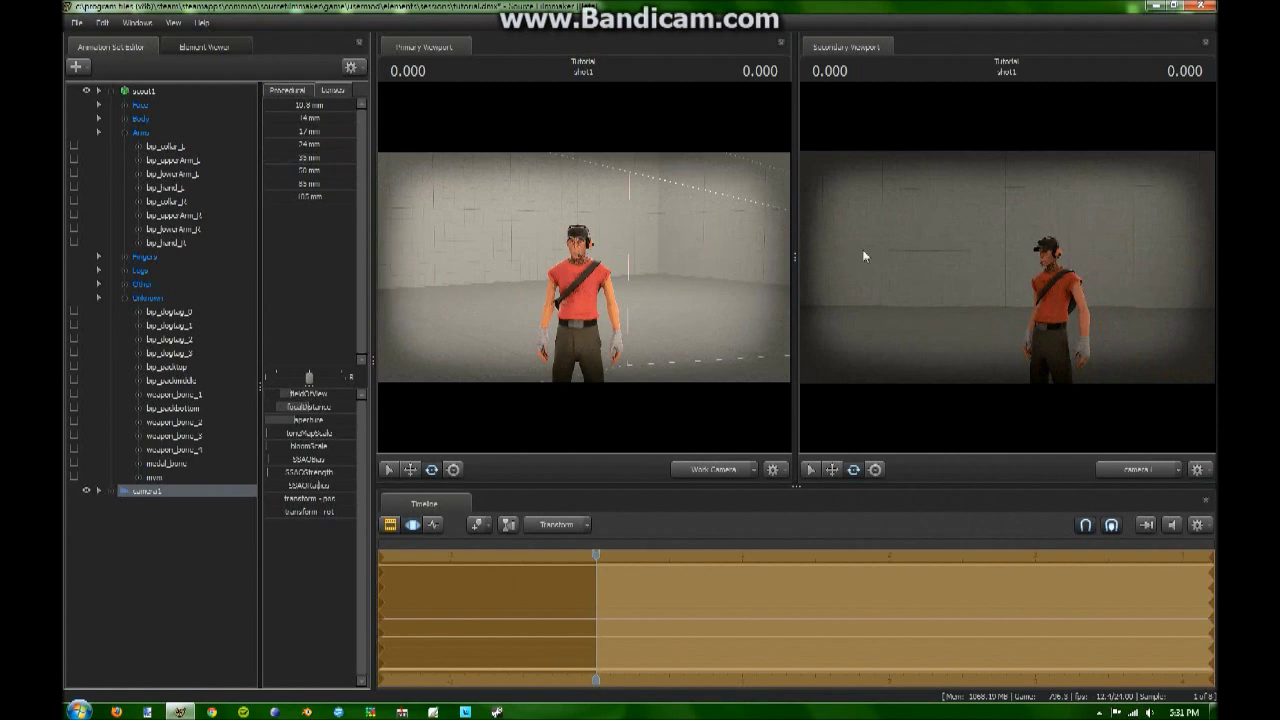
left_click_drag(862, 249, 870, 222)
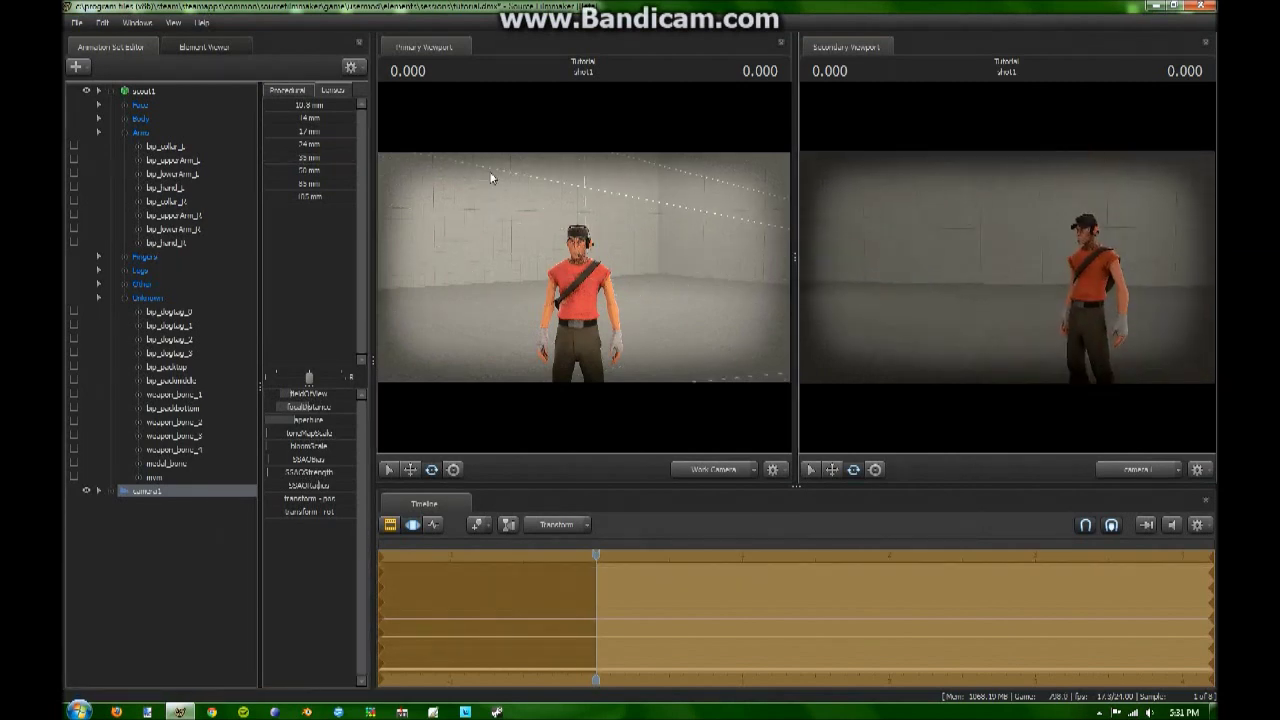
- Apply the 50 mm lens preset to camera1 and move the camera in to a head-and-shoulders shot of scout1
left_click(292, 170)
left_click_drag(1017, 327, 1007, 268)
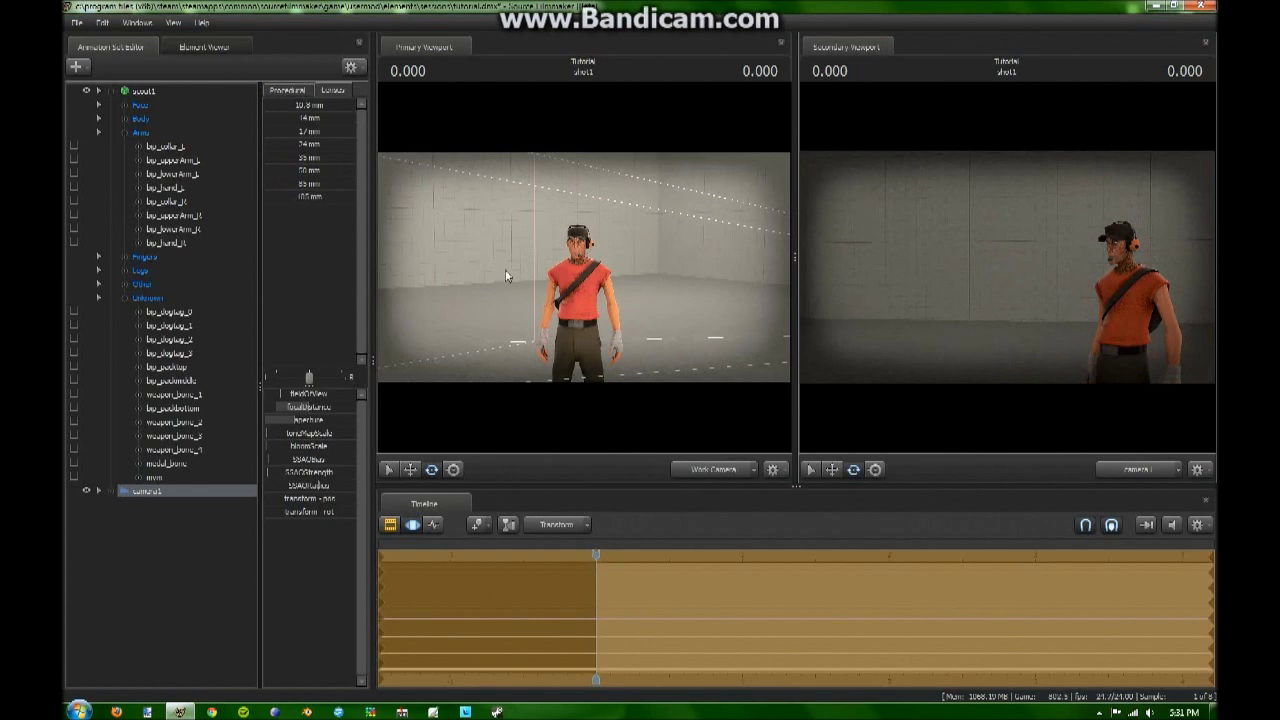
left_click_drag(1079, 301, 836, 287)
key("s")
key("w")
key("s")
key("w")
key("w")
key("s")
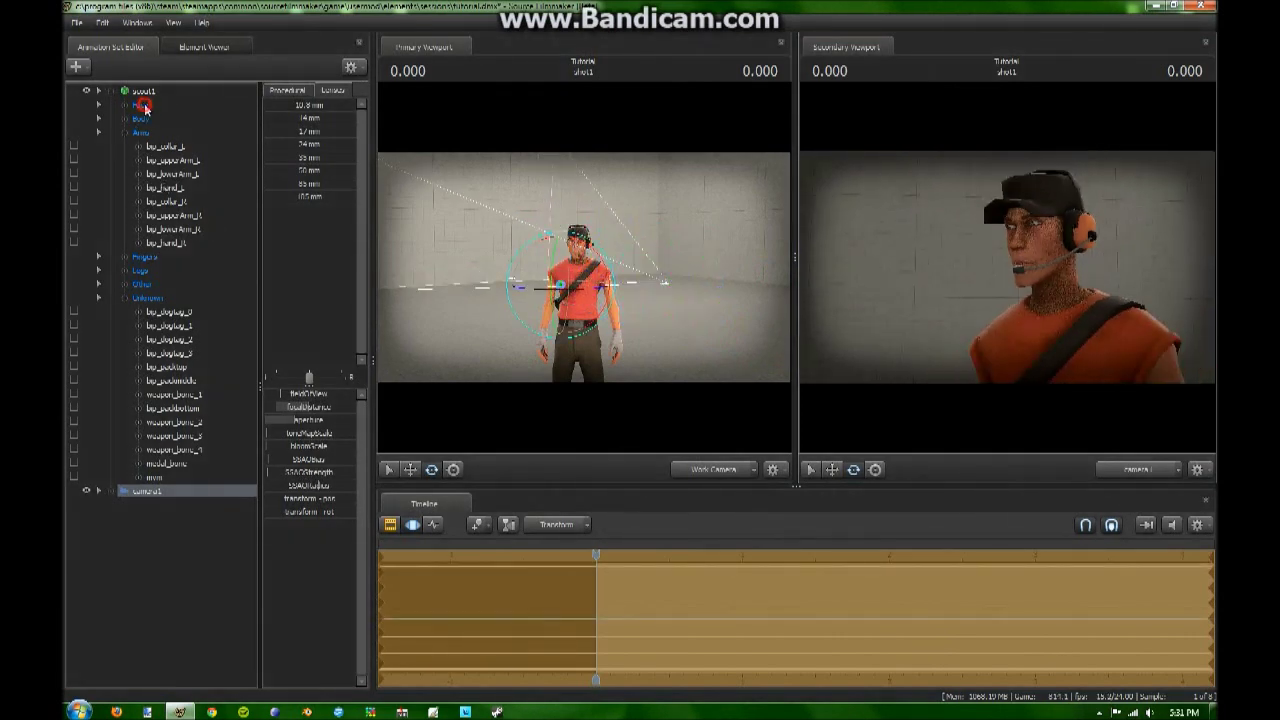
- Select scout1's Face group, switch to the Graph Editor and the Move tool, and bring the Work Camera close to the face
left_click(146, 105)
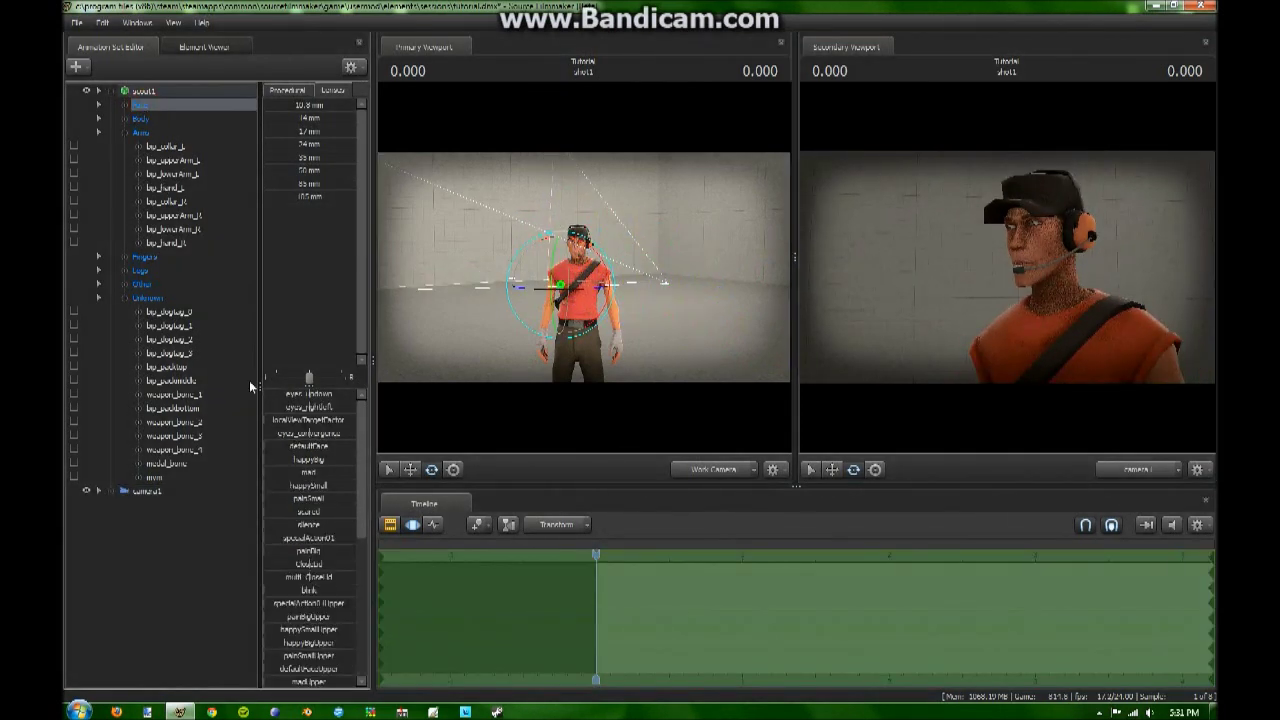
left_click(433, 525)
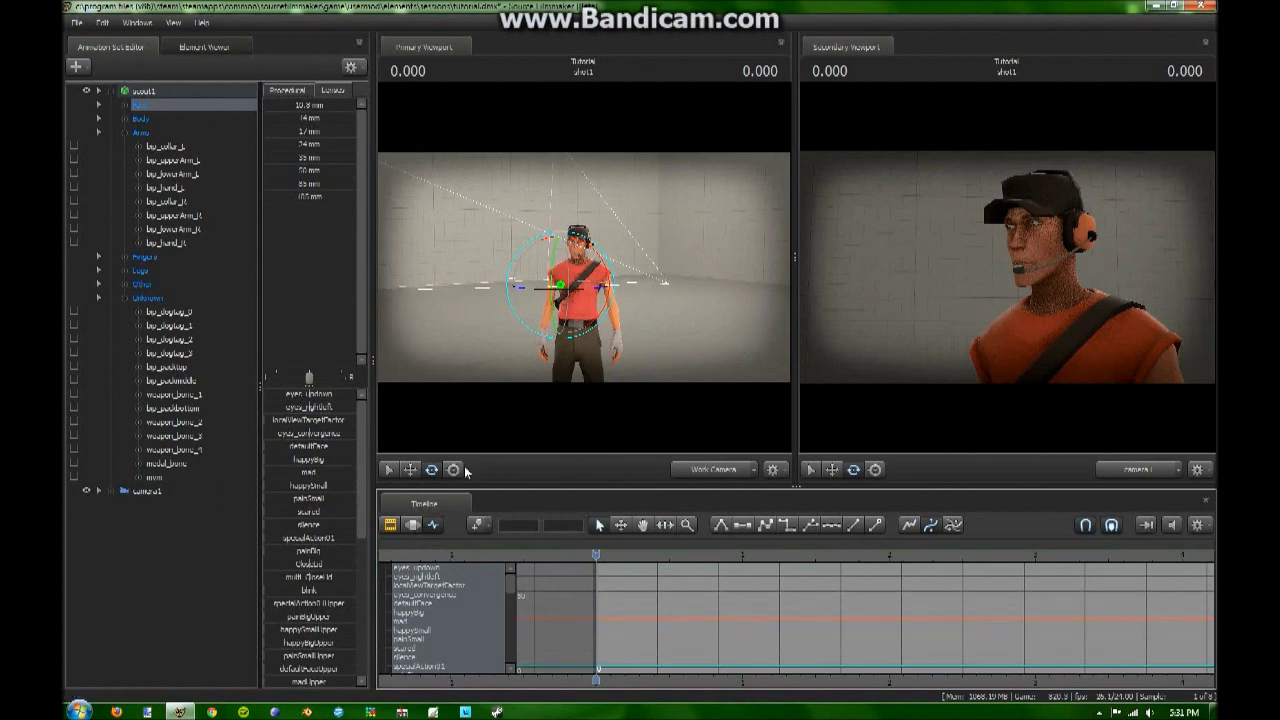
left_click(408, 467)
left_click_drag(679, 327, 679, 327)
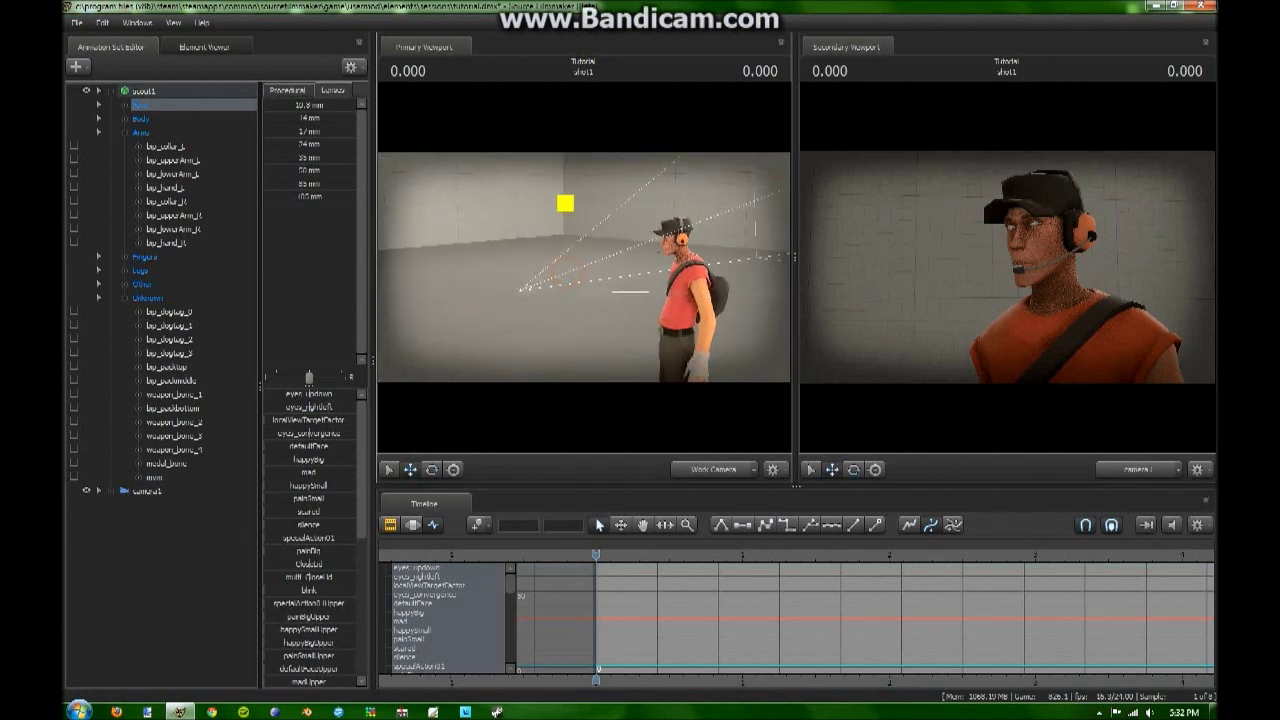
left_click_drag(584, 245, 630, 240)
left_click_drag(561, 314, 400, 375)
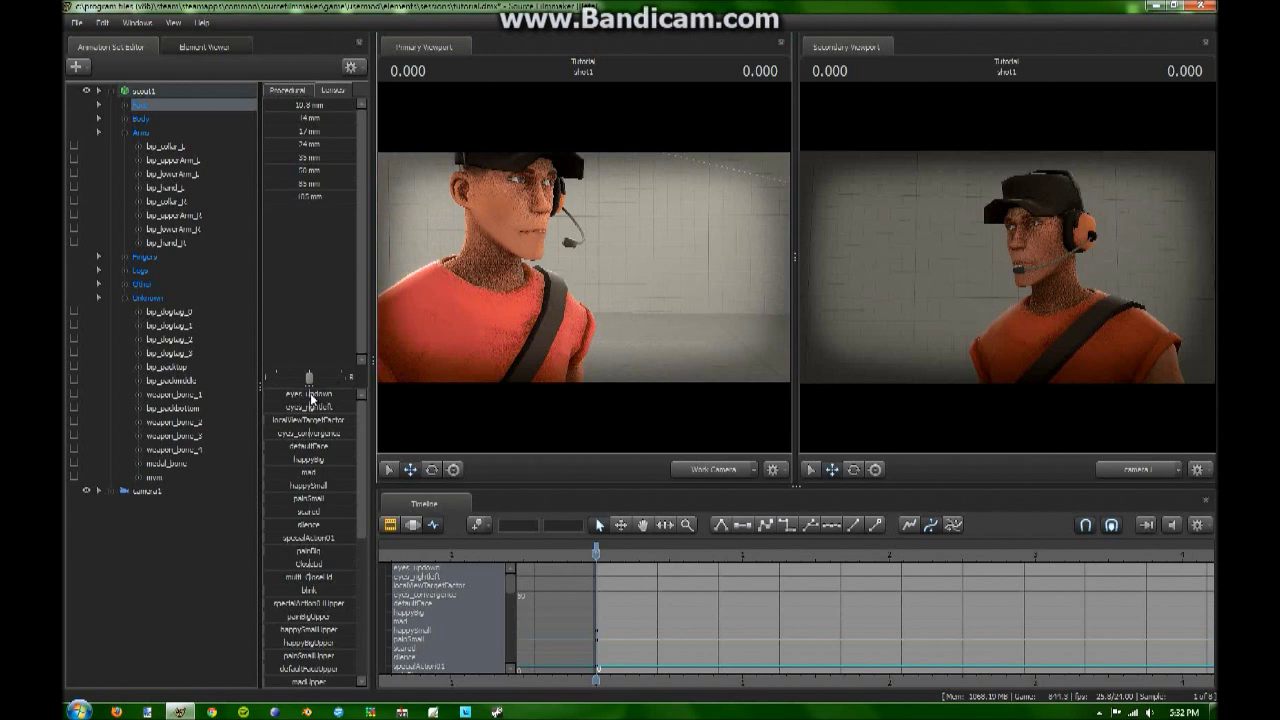
- Try out the eyes_updown slider on scout1 and look through the model's facial sliders
left_click_drag(322, 398, 344, 398)
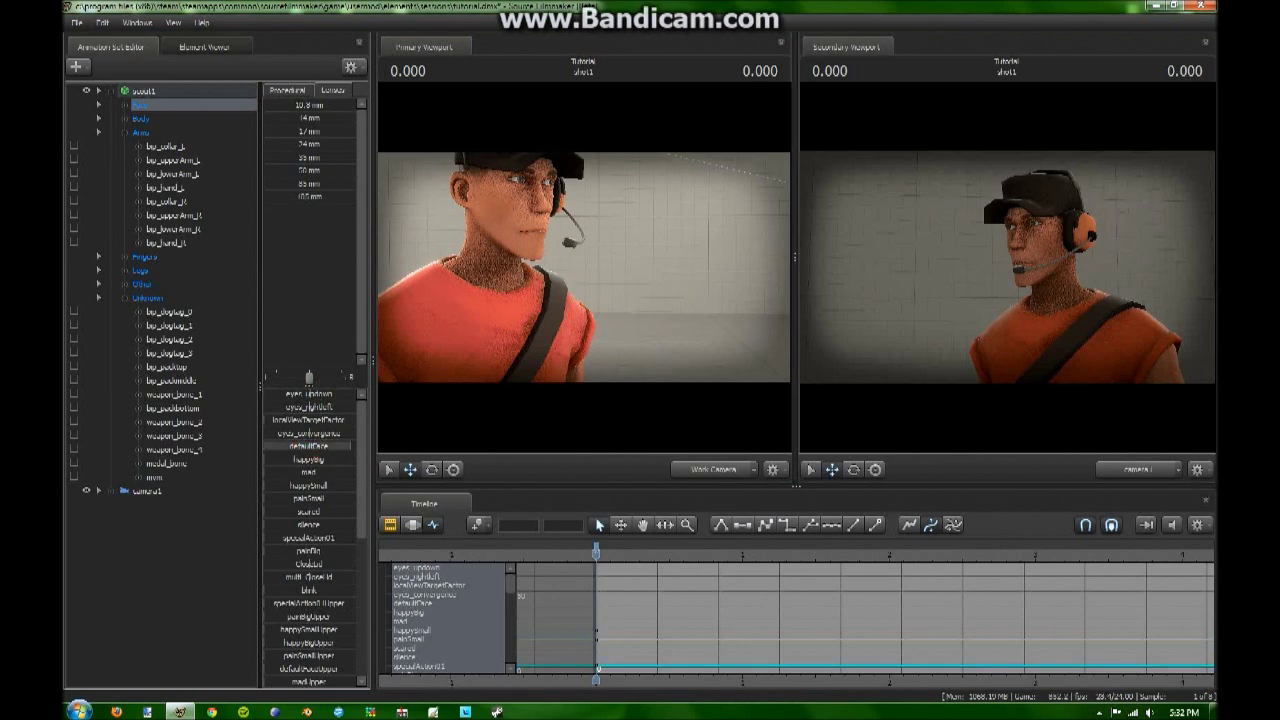
scroll(323, 538, "down", 6)
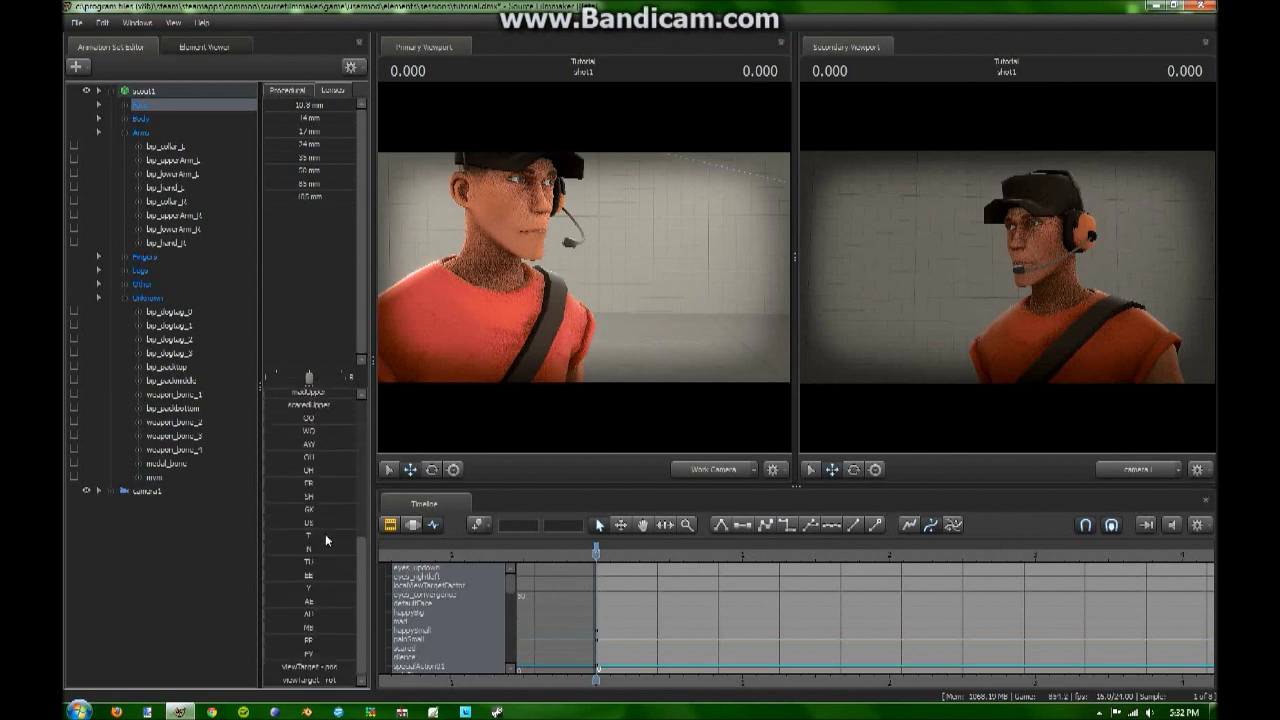
scroll(323, 538, "up", 6)
- Delete the scout1 animation set from the shot
left_click(143, 93)
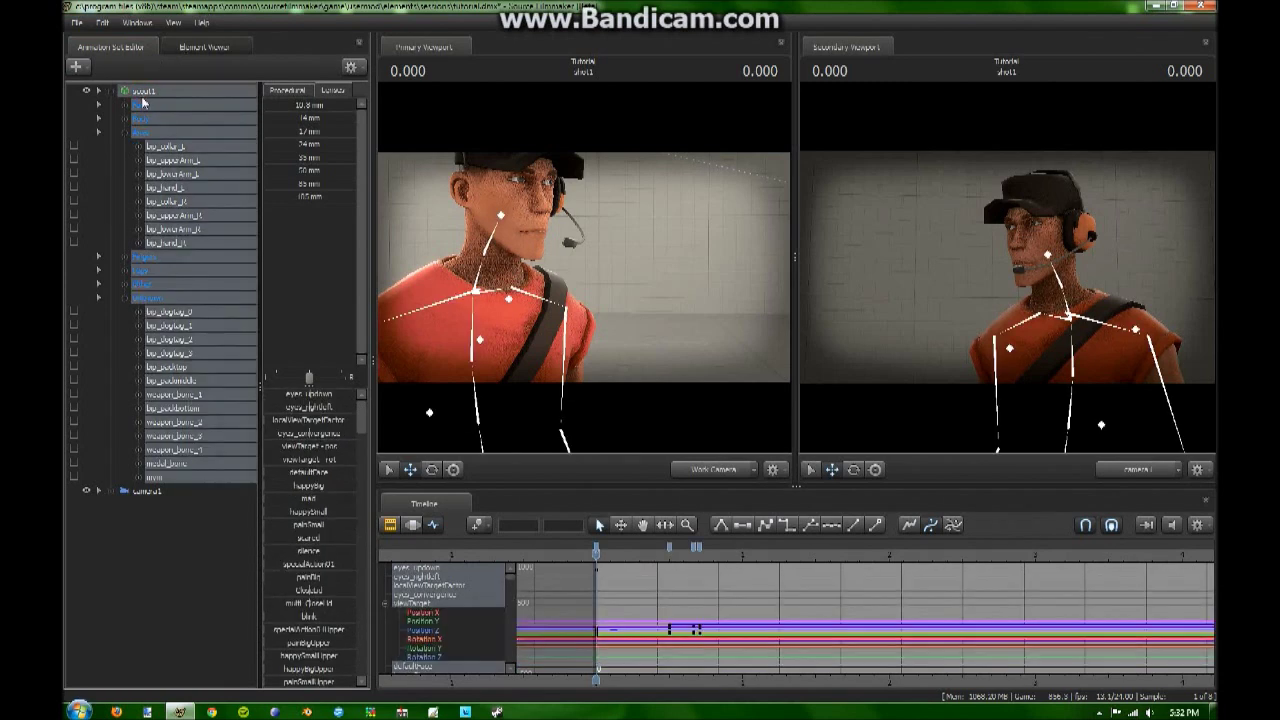
right_click(135, 91)
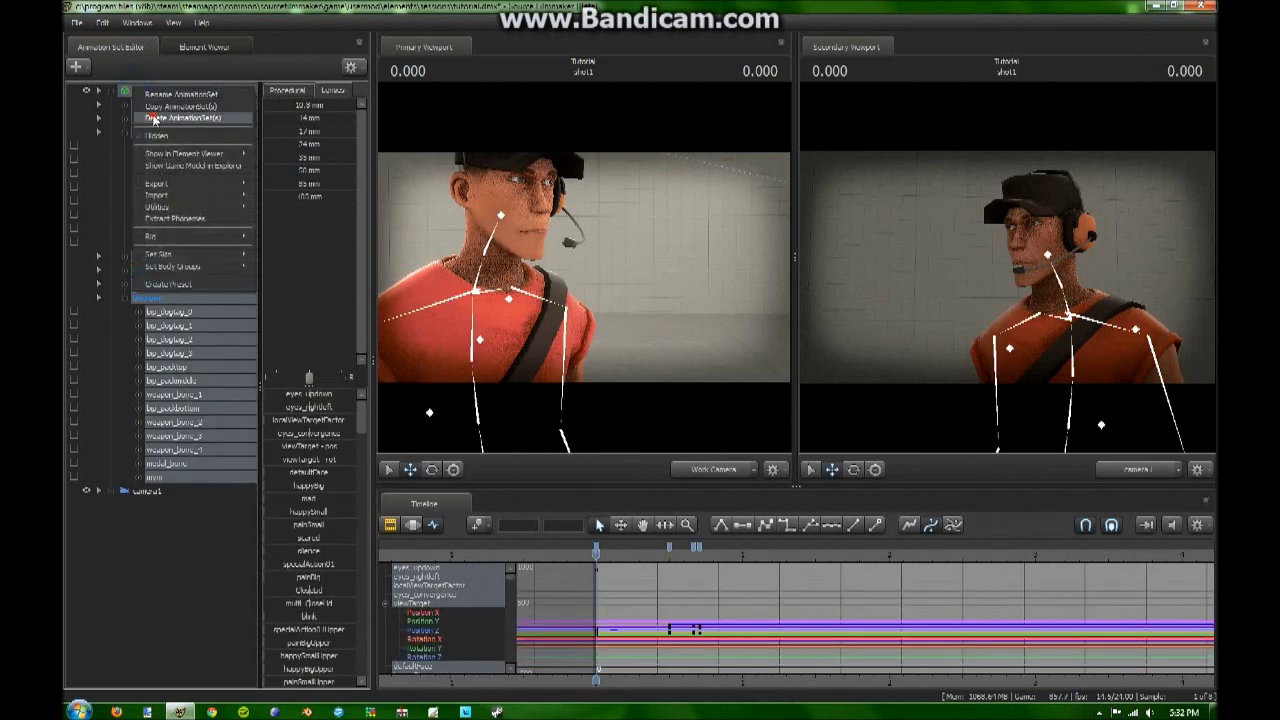
left_click(150, 114)
- Create an animation set for the high-detail scout model player\hwm\scout.mdl, found among the scout models of all mods
left_click(80, 67)
left_click(120, 109)
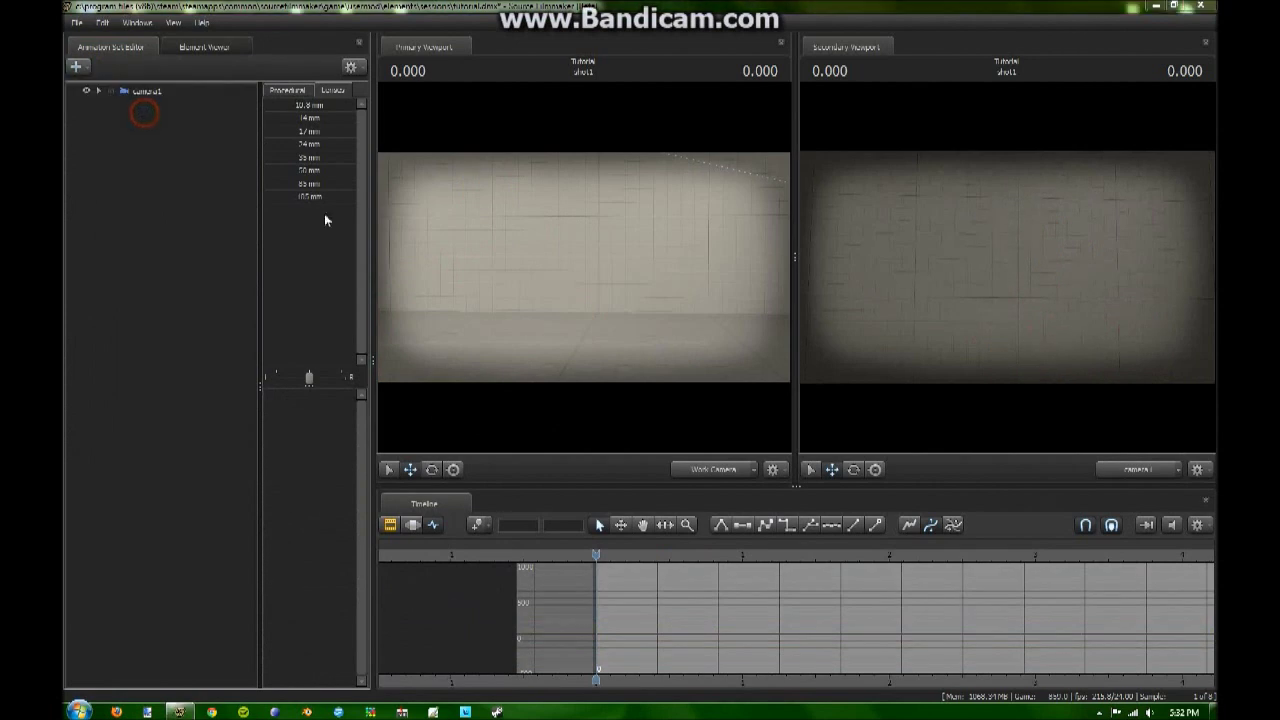
left_click(478, 441)
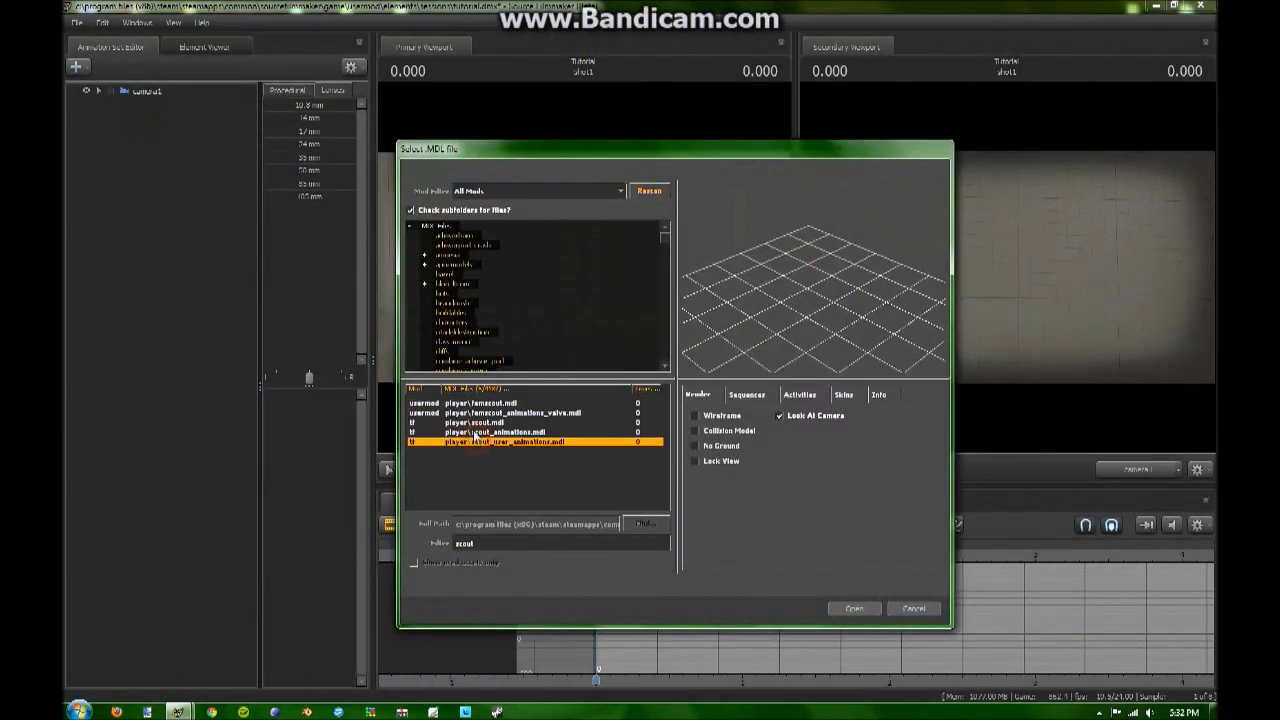
left_click(478, 422)
left_click(480, 191)
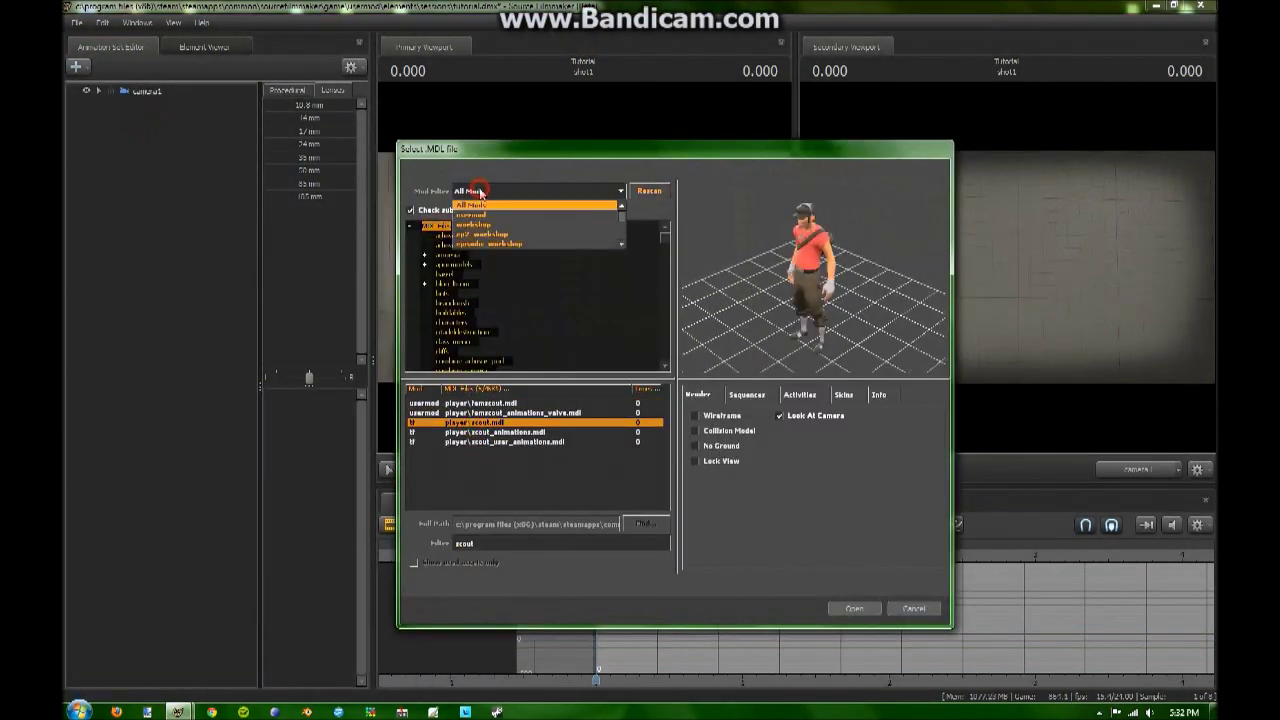
left_click(489, 190)
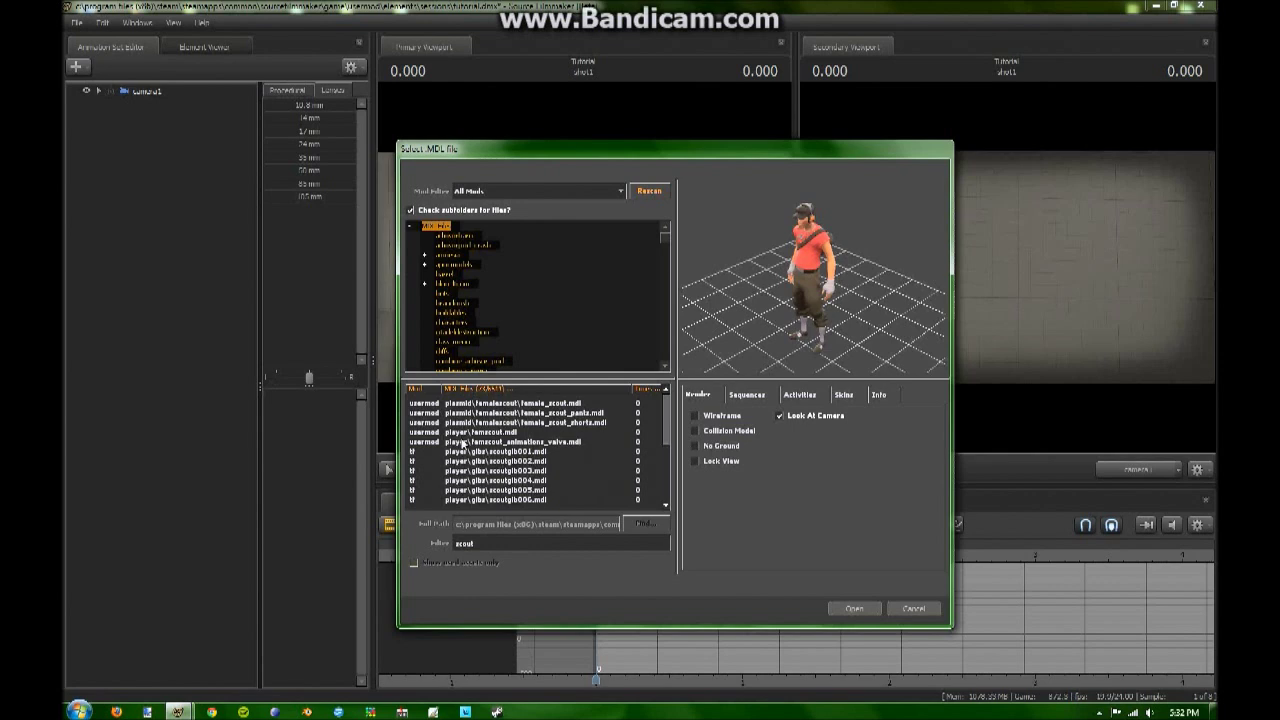
scroll(666, 450, "down", 5)
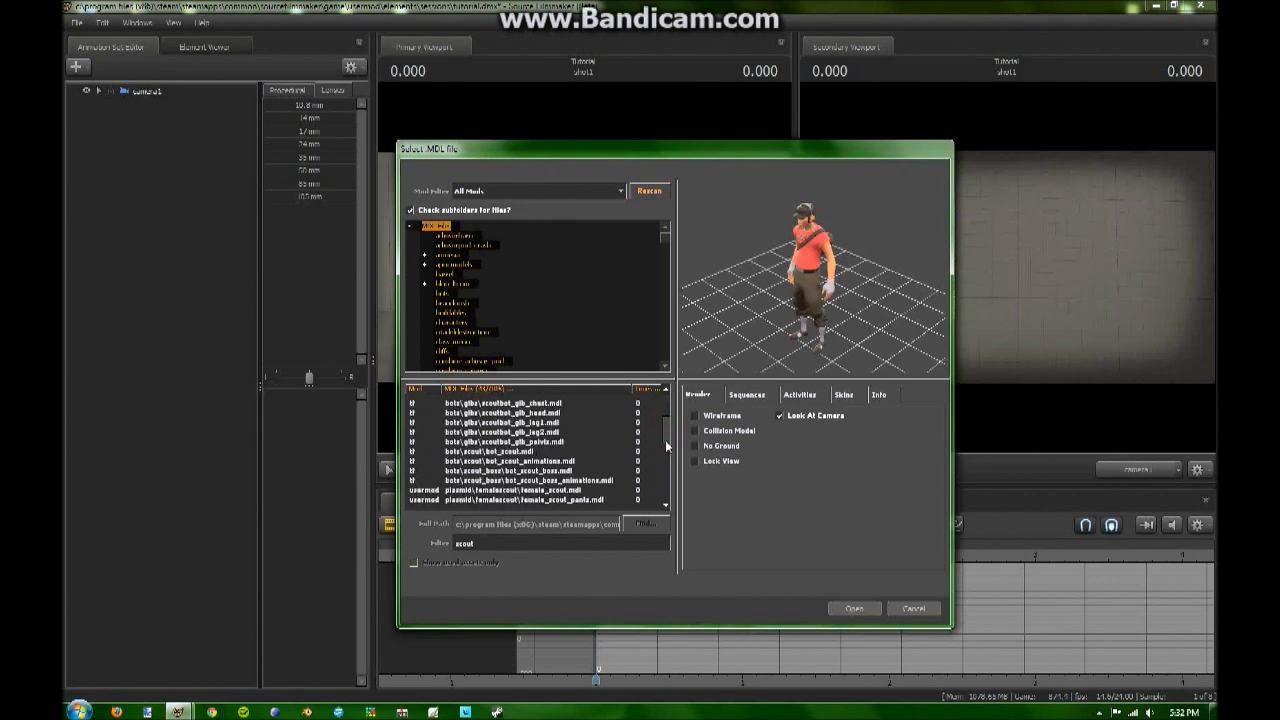
scroll(667, 462, "down", 7)
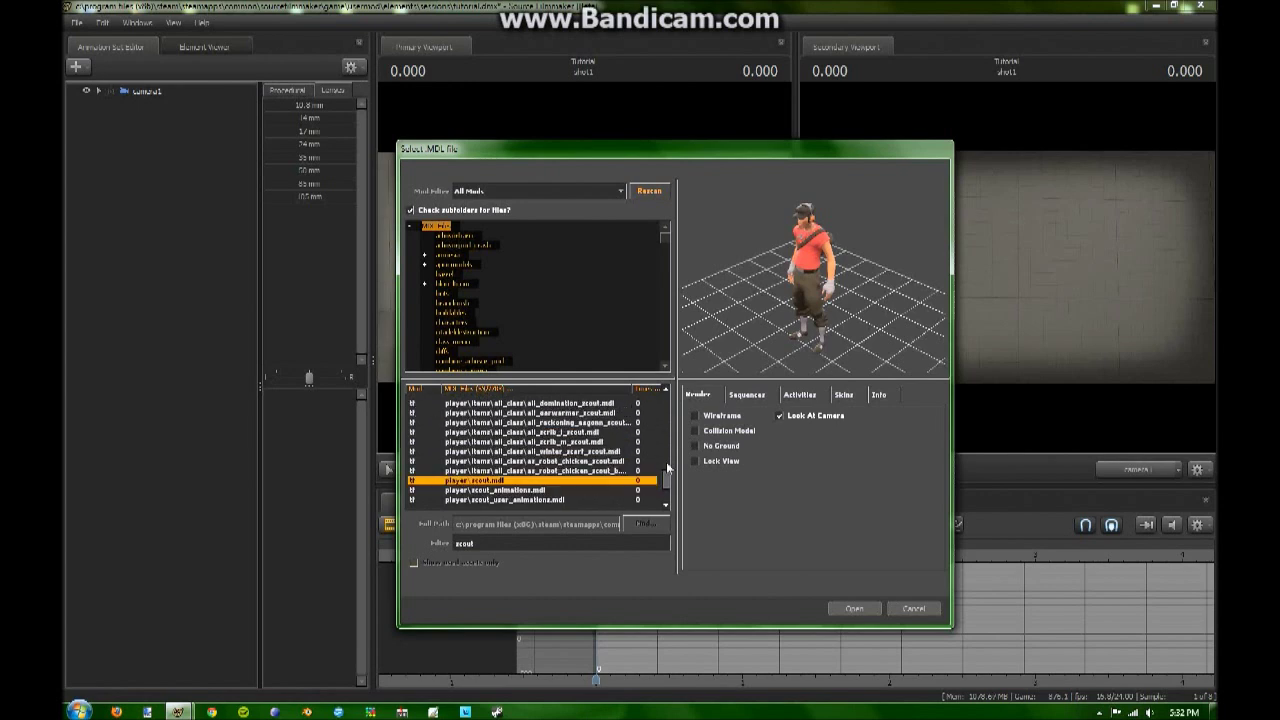
scroll(666, 465, "up", 6)
left_click(443, 471)
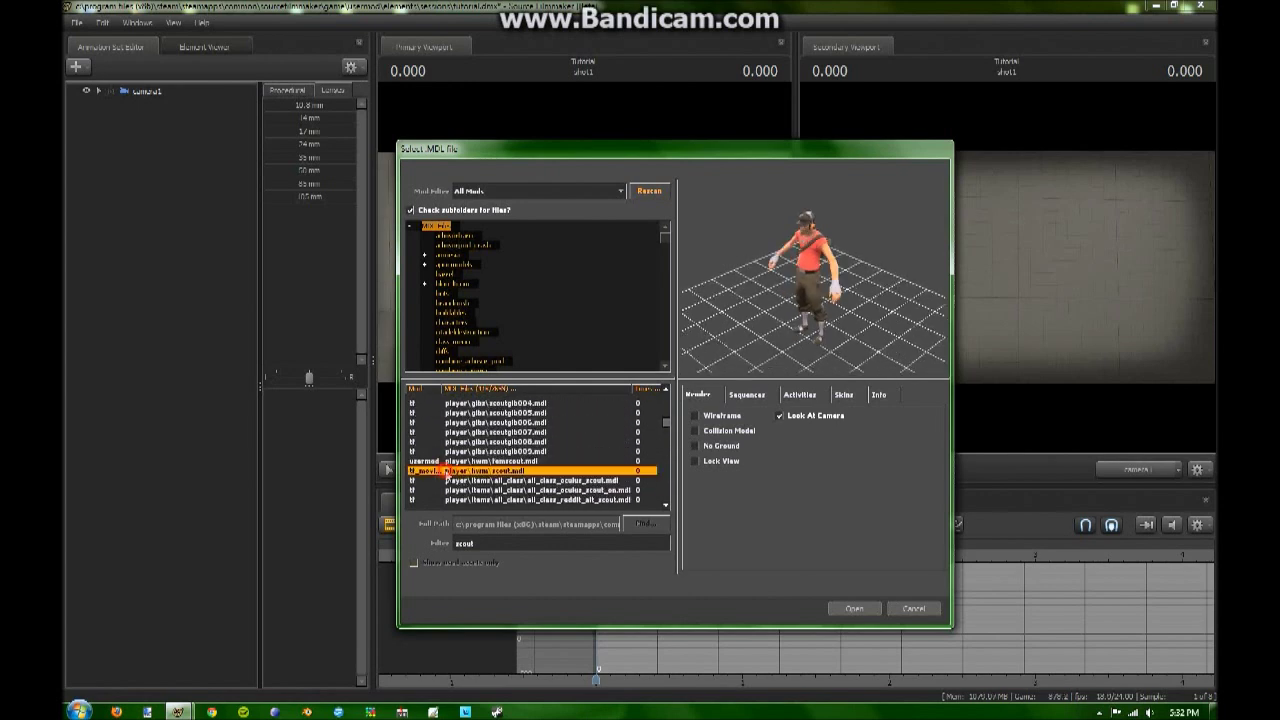
left_click(847, 605)
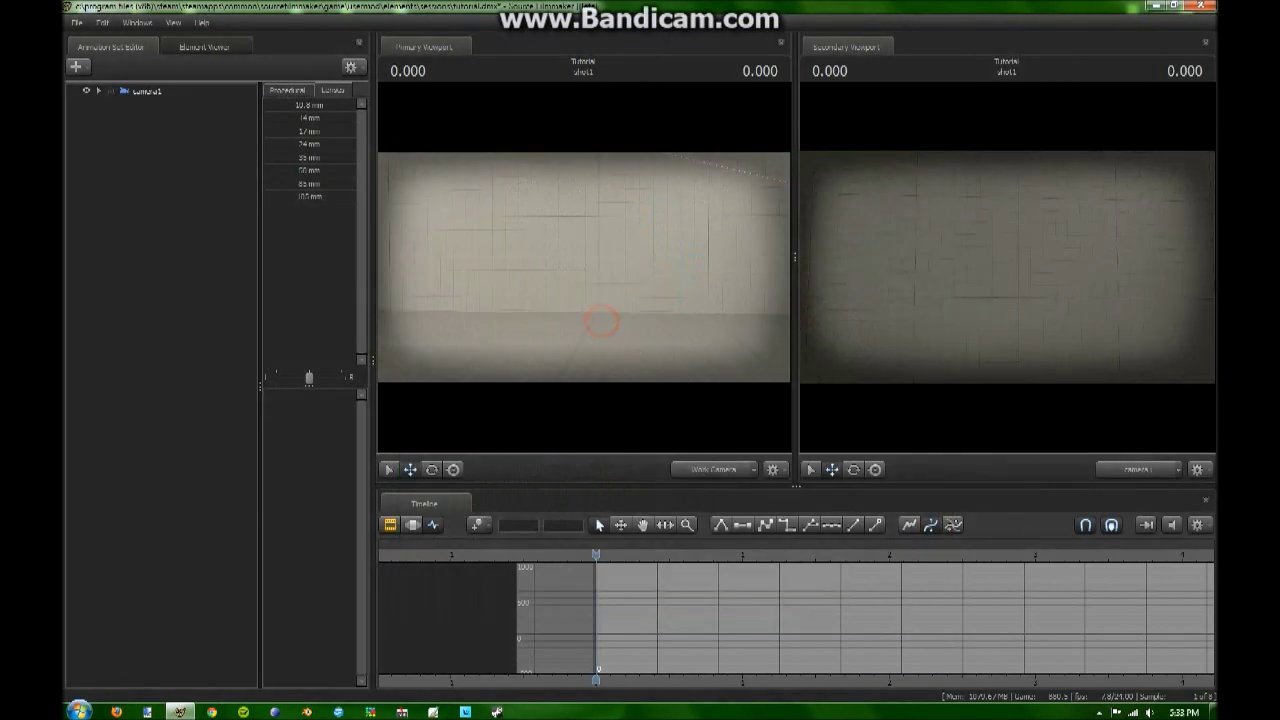
- Select the new scout1 and frame its head and torso in the Work Camera
left_click_drag(601, 321, 585, 272)
key("s")
key("w")
key("w")
left_click(130, 105)
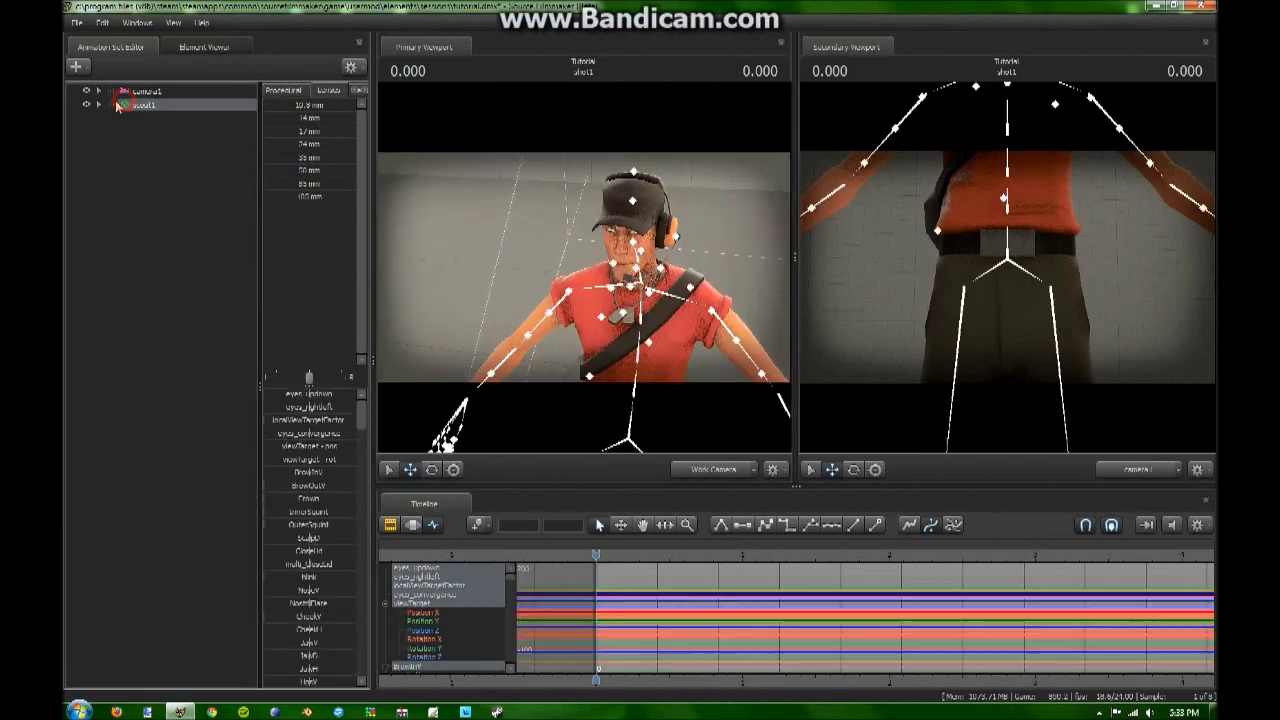
left_click_drag(502, 266, 560, 236)
key("s")
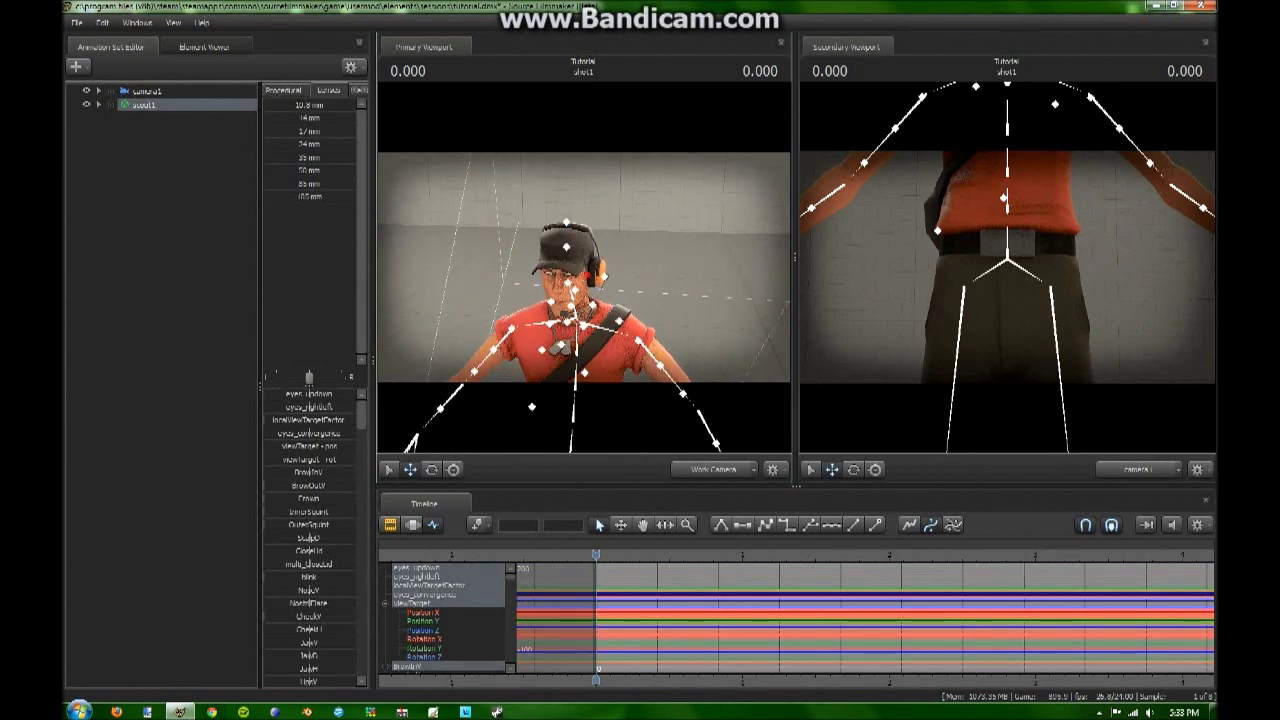
mouse_move(604, 279)
left_mouse_down()
mouse_move(602, 268)
mouse_move(617, 277)
mouse_move(610, 262)
left_mouse_up()
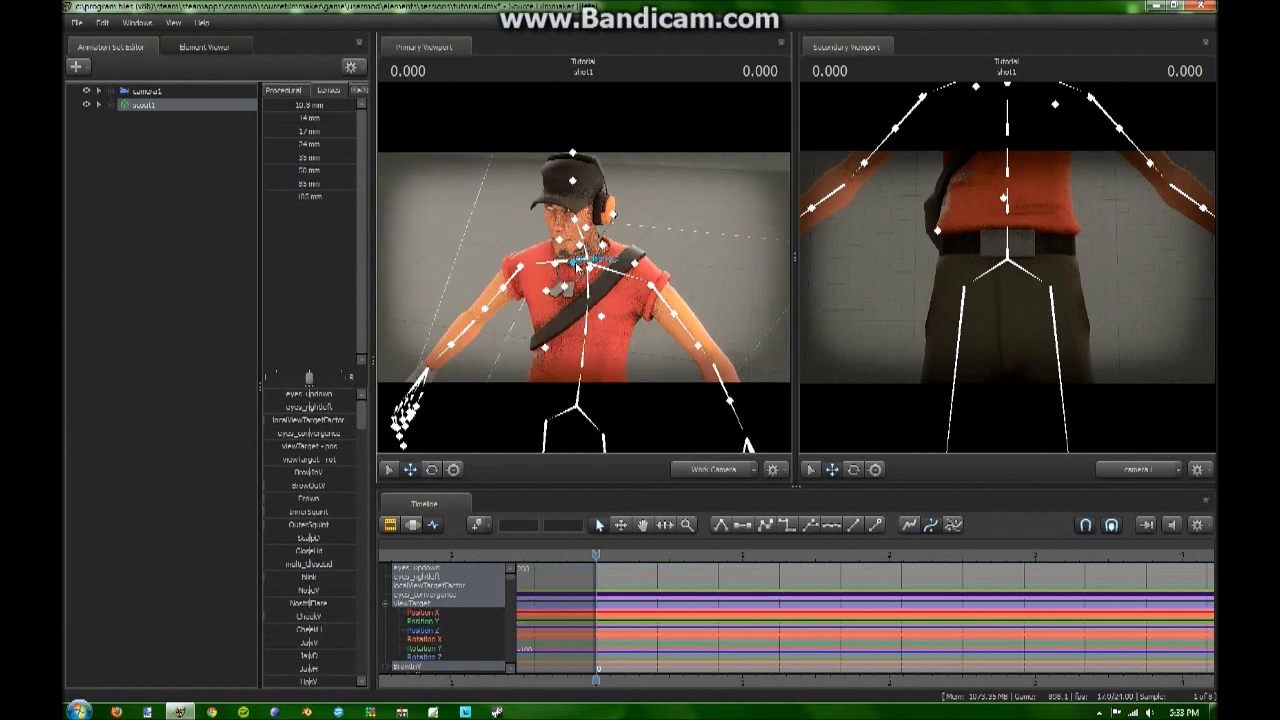
- Select scout1's bip_dogtag_0 bone in the viewport and bring the Work Camera close to the face
left_click(577, 262)
left_click(579, 246, "ctrl")
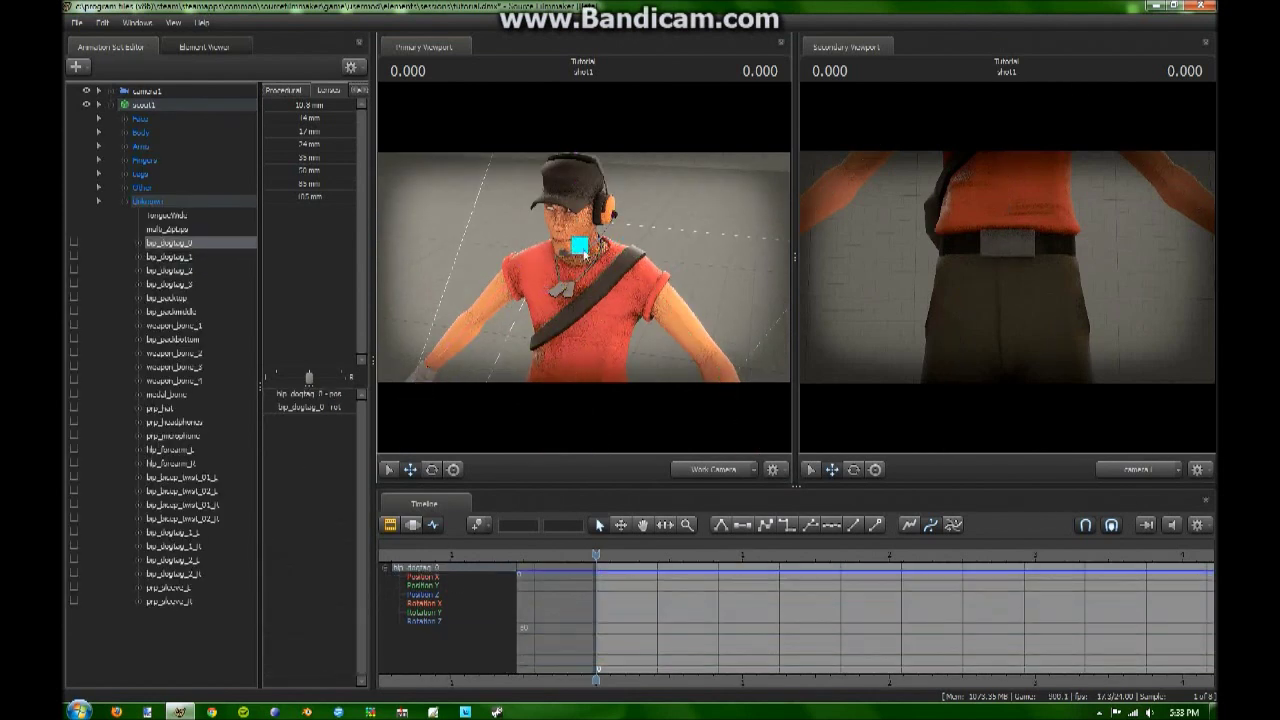
mouse_move(578, 246)
left_mouse_down()
mouse_move(586, 236)
mouse_move(574, 285)
mouse_move(580, 262)
mouse_move(604, 282)
mouse_move(590, 286)
mouse_move(650, 310)
mouse_move(590, 270)
mouse_move(600, 240)
mouse_move(583, 266)
left_mouse_up()
key("s")
key("w")
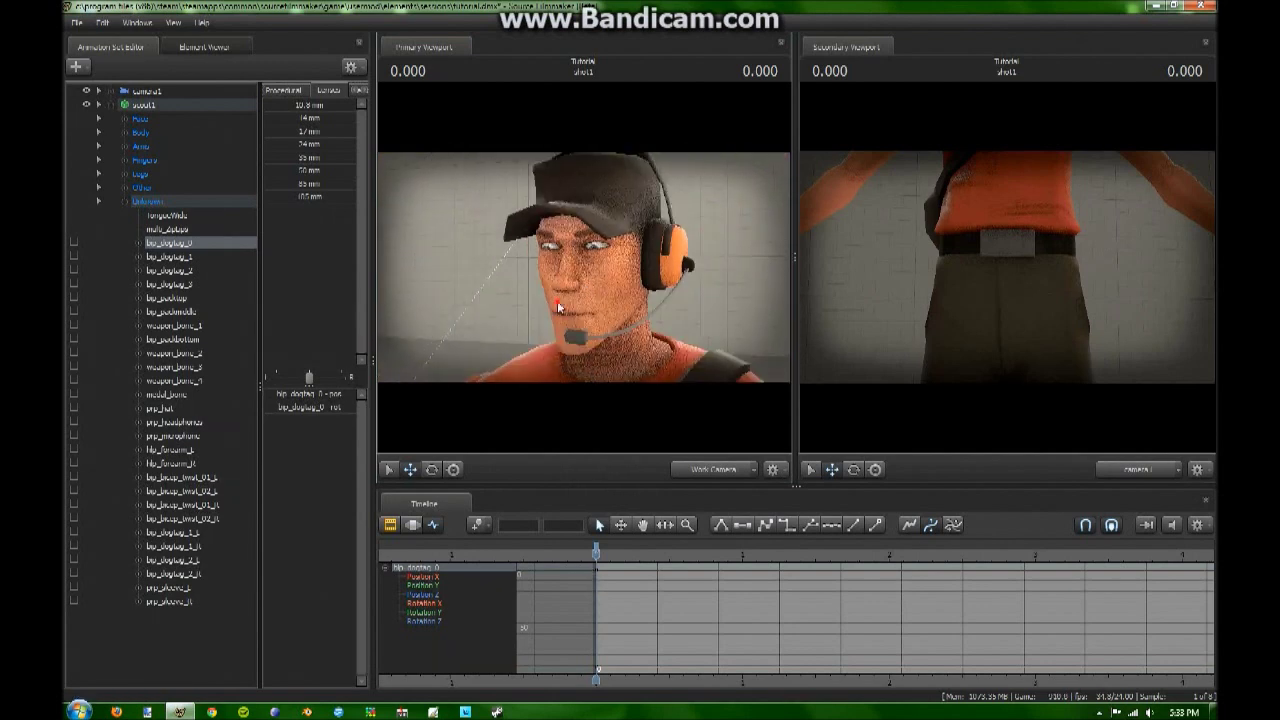
left_click_drag(559, 308, 520, 300)
- Select the new scout1's Face group, frame the face in close-up from its other side and examine the detailed facial sliders
left_click(150, 121)
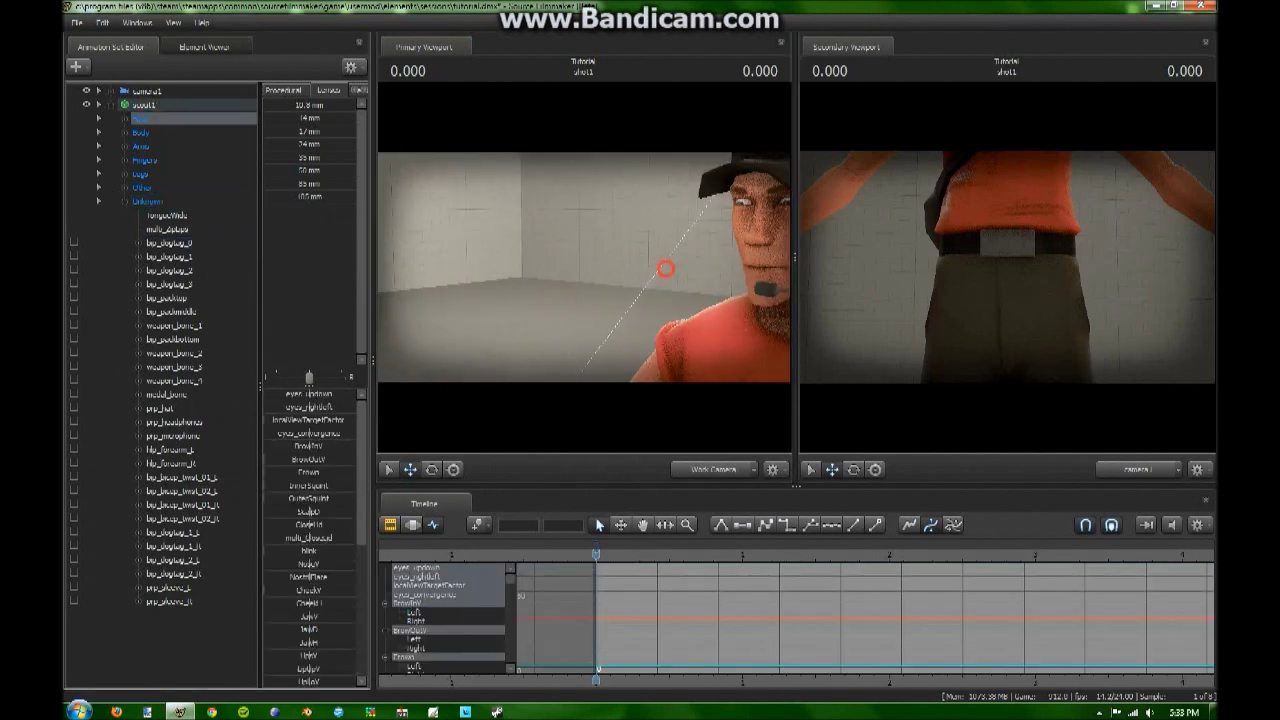
left_click_drag(663, 271, 545, 380)
key("w")
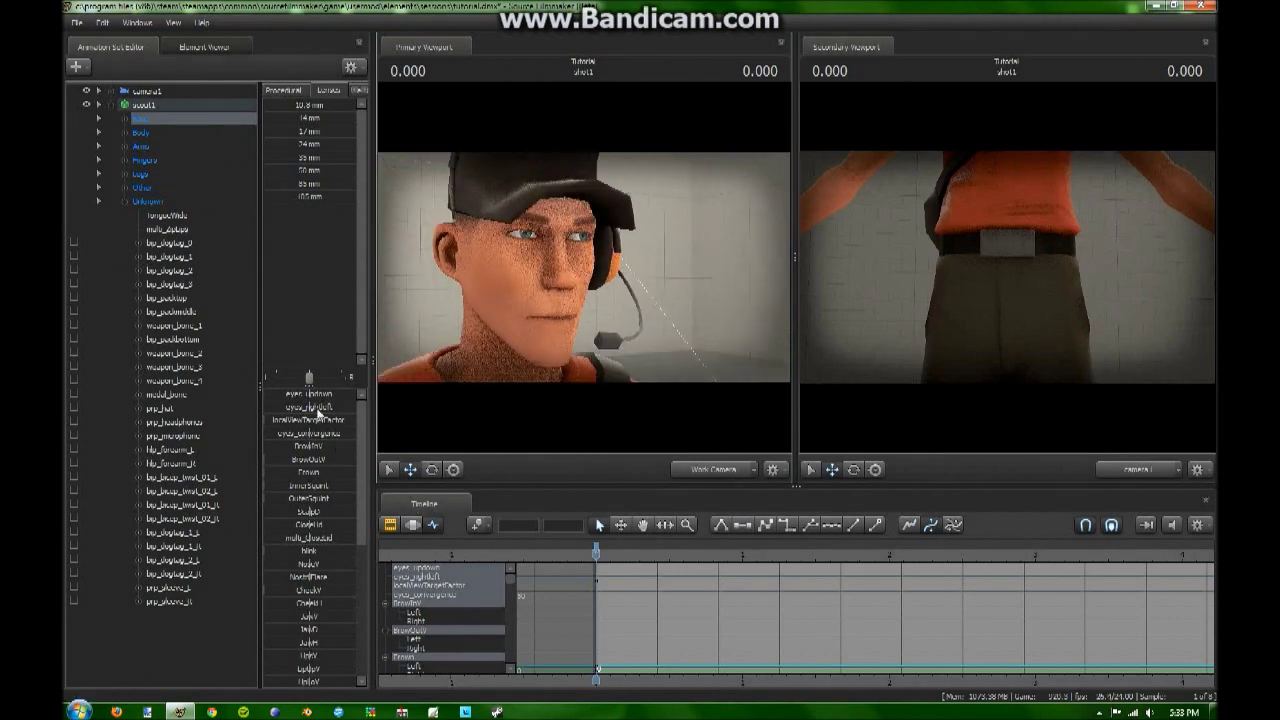
scroll(328, 505, "down", 10)
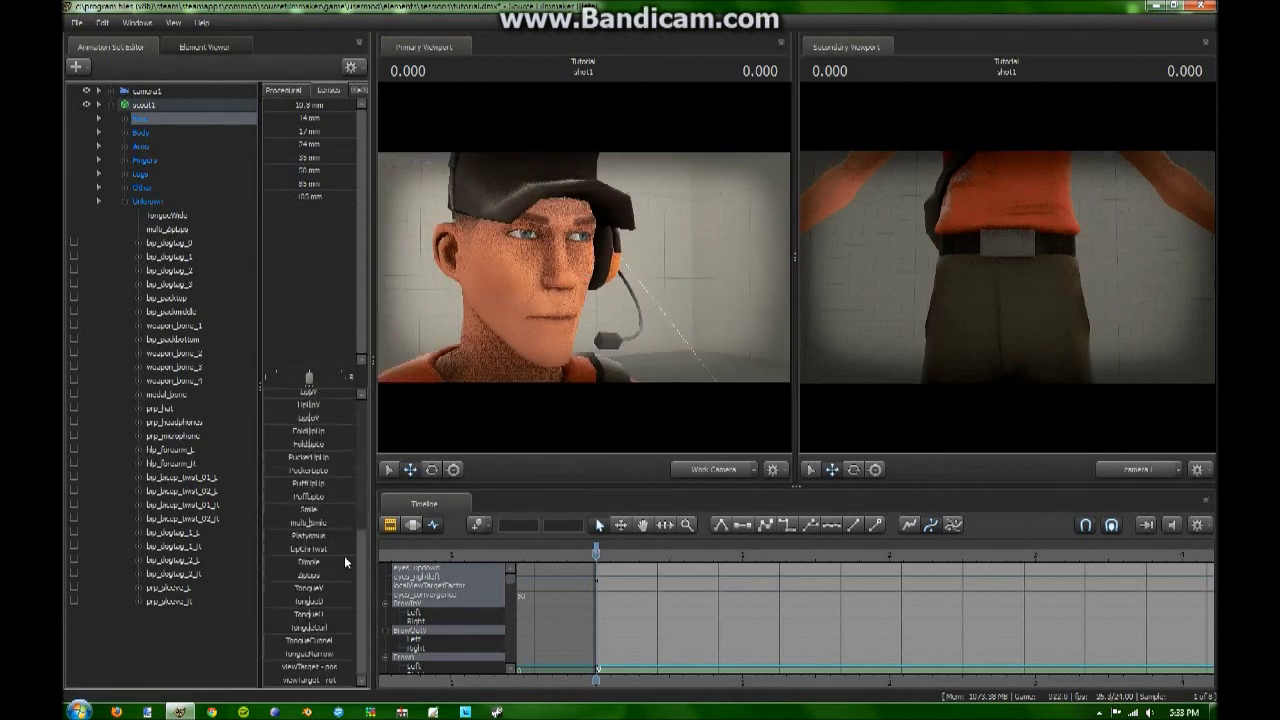
left_click_drag(360, 540, 330, 437)
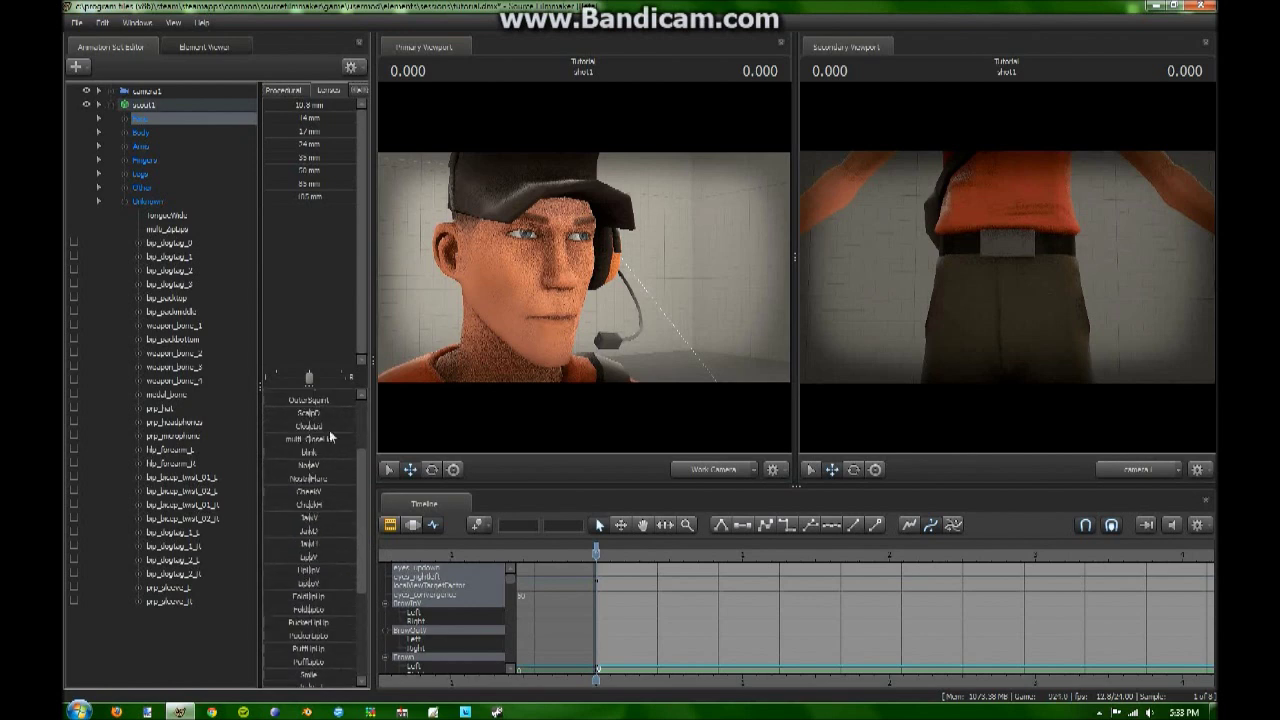
- Open the emotion presets for scout1's face, try happyBigUpper, happySmall and scaredUpper, and look through the facial sliders
left_click(365, 92)
left_click(365, 92)
left_click(363, 92)
left_click(356, 92)
left_click(356, 92)
left_click(326, 90)
left_click(308, 208)
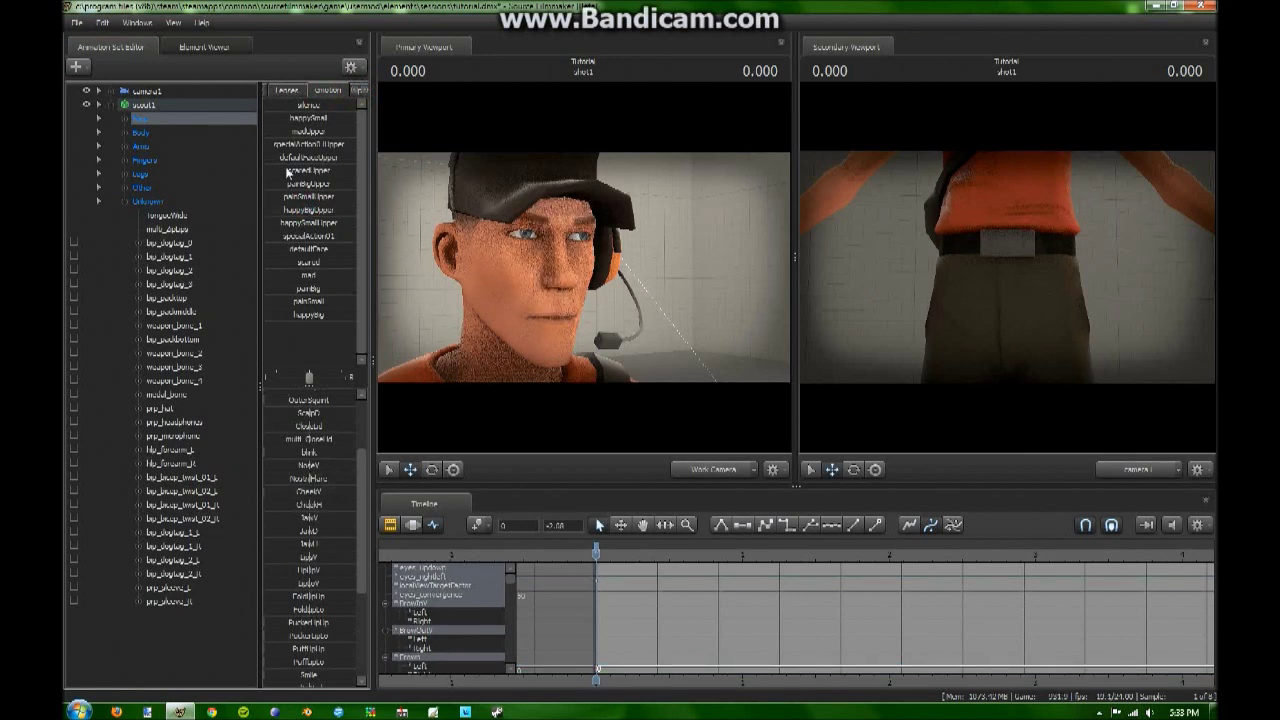
left_click(303, 116)
left_click_drag(301, 168, 64, 198)
scroll(359, 483, "down", 2)
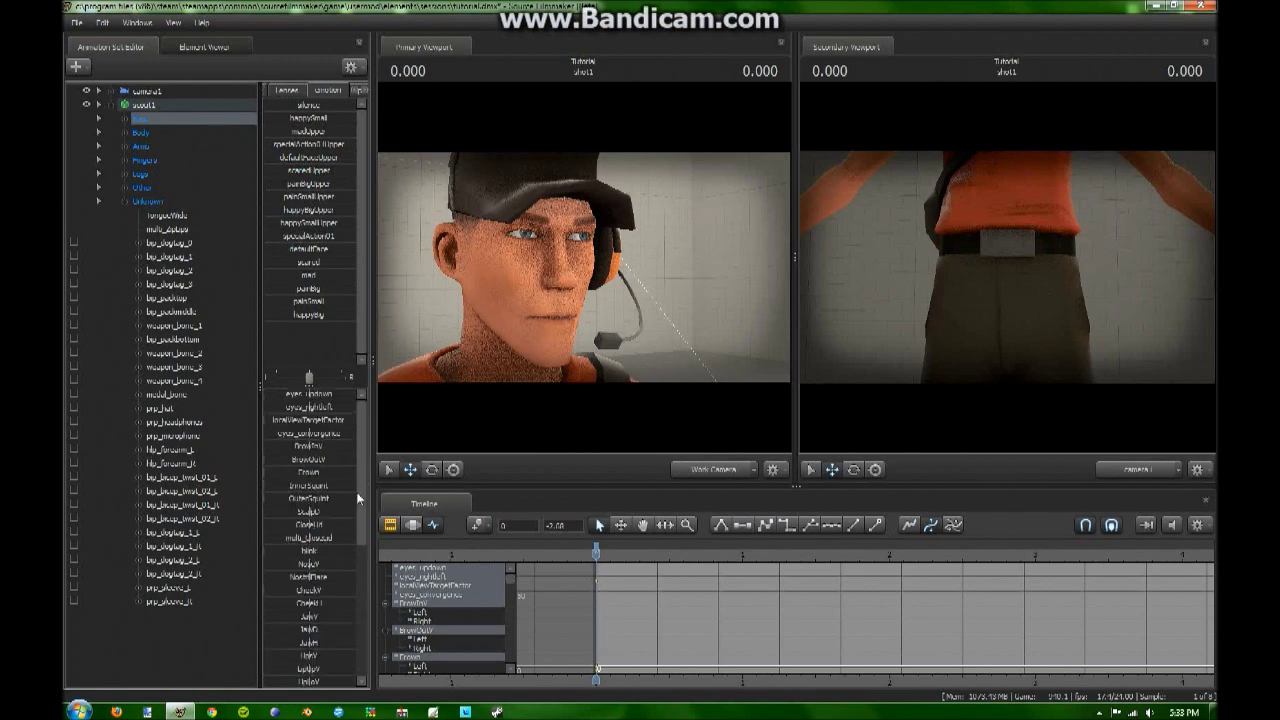
scroll(288, 480, "down", 4)
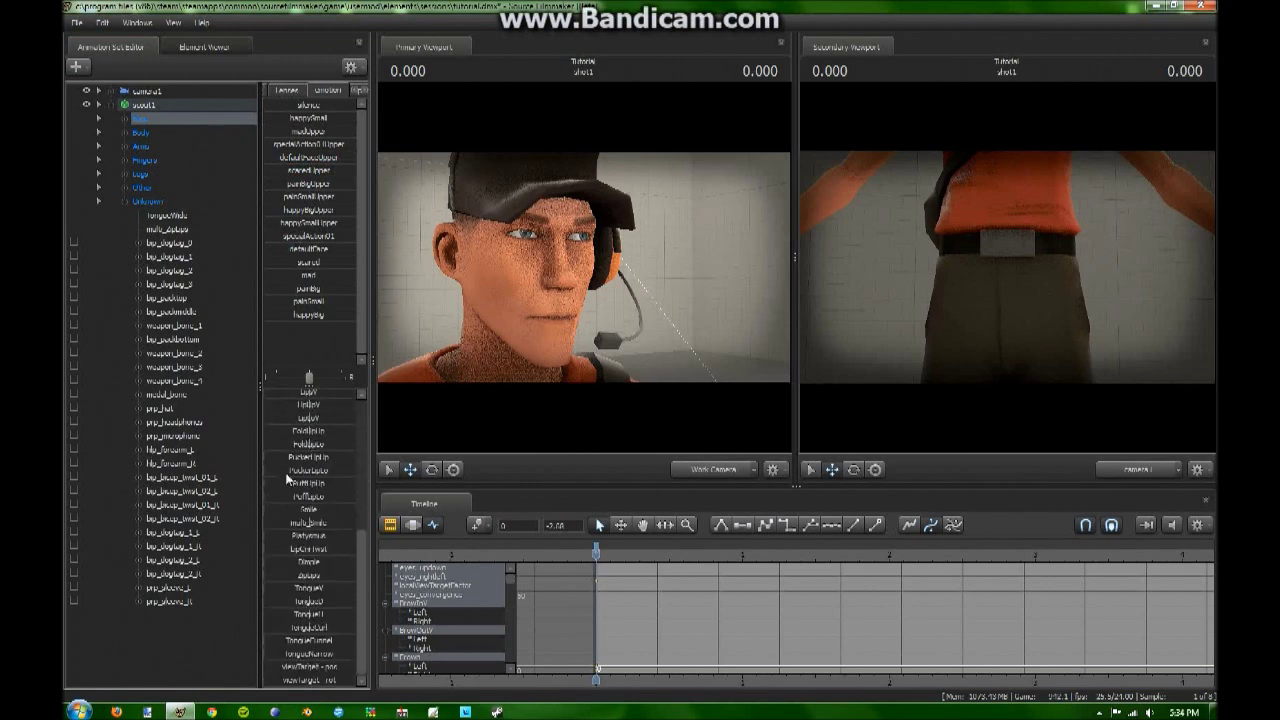
scroll(288, 480, "up", 6)
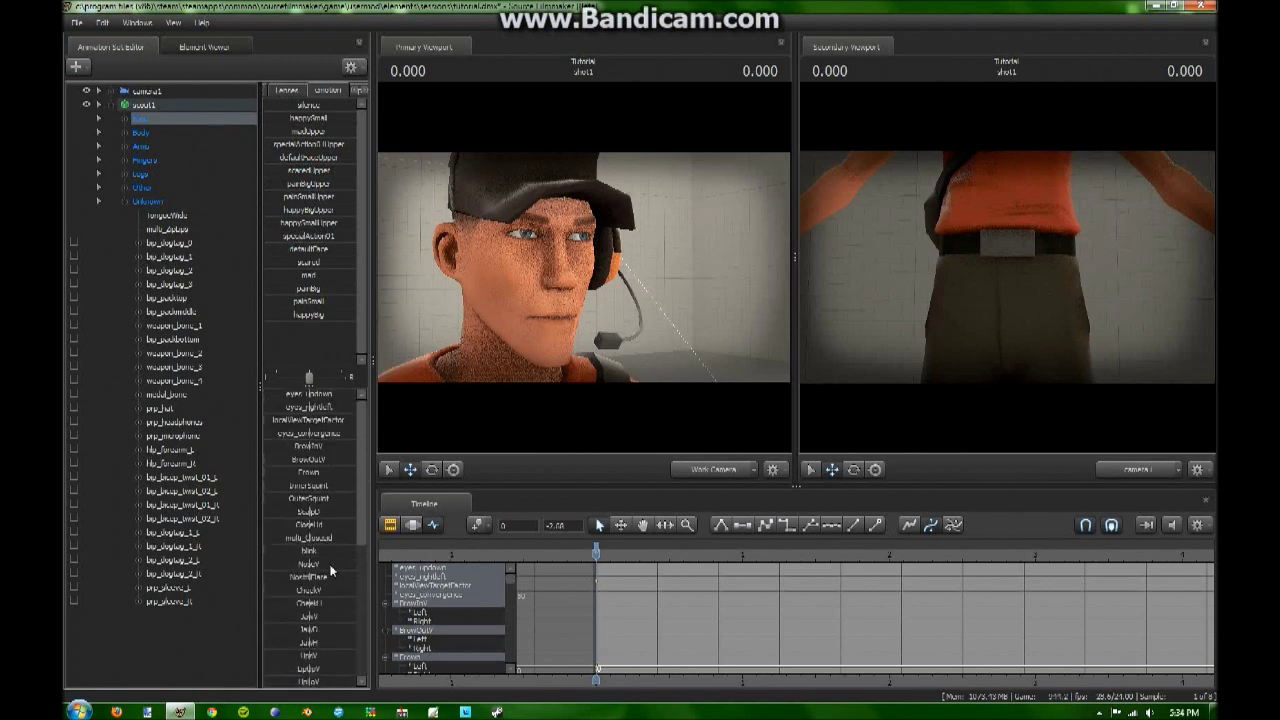
- Adjust scout1's CloseLid slider to open the eyelids wider, checking the eyes from both sides of the face
left_click_drag(330, 524, 290, 524)
left_click_drag(669, 322, 725, 318)
key("s")
left_click_drag(600, 315, 572, 285)
key("w")
key("s")
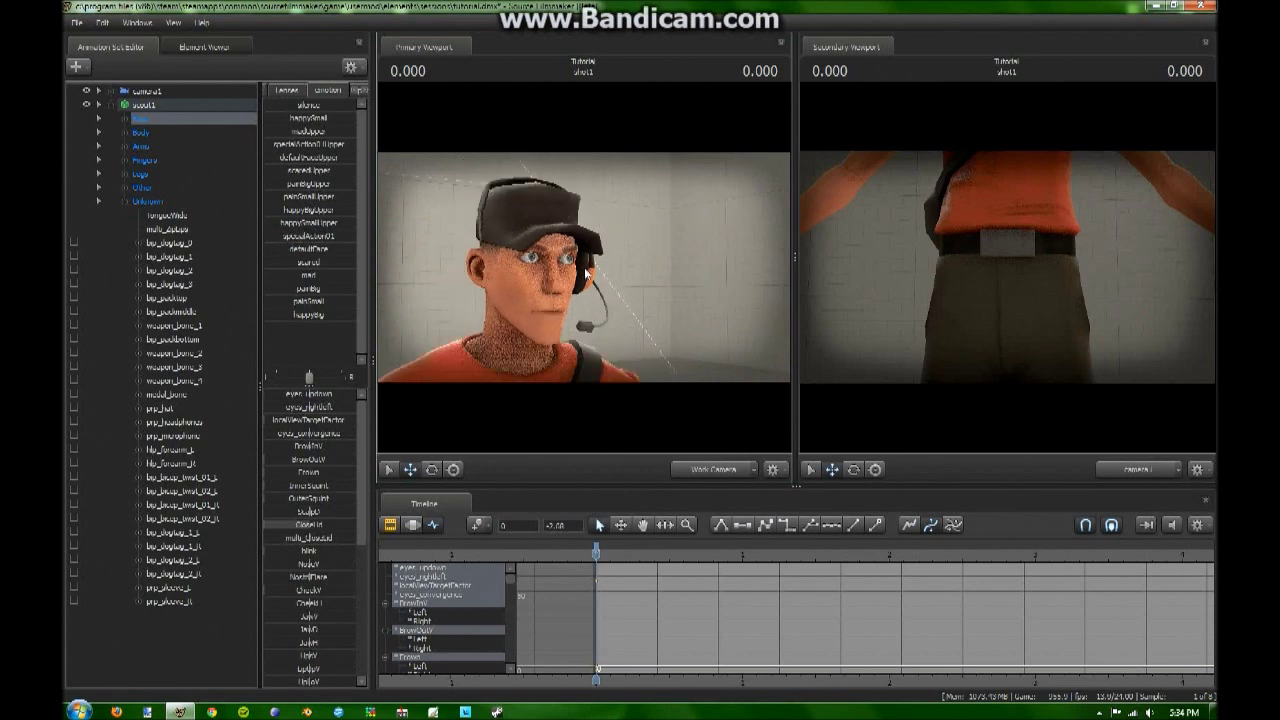
left_click_drag(586, 272, 460, 316)
key("d")
key("d")
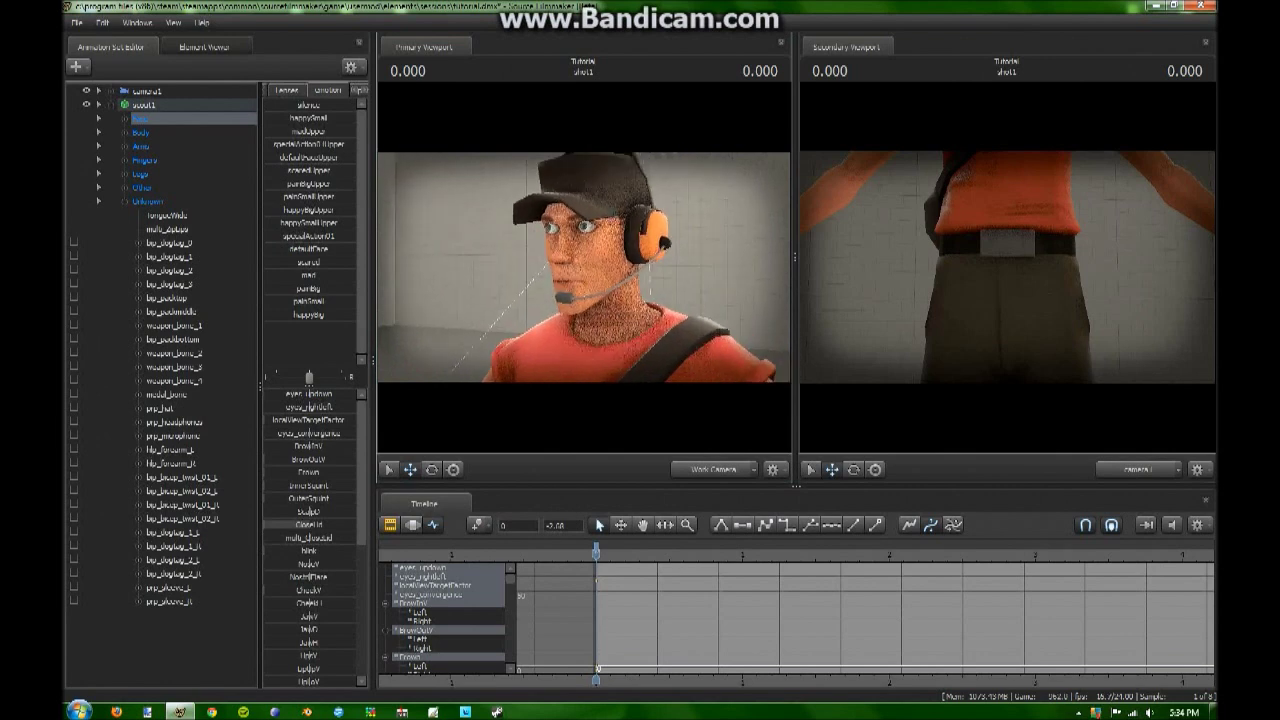
left_click(315, 523)
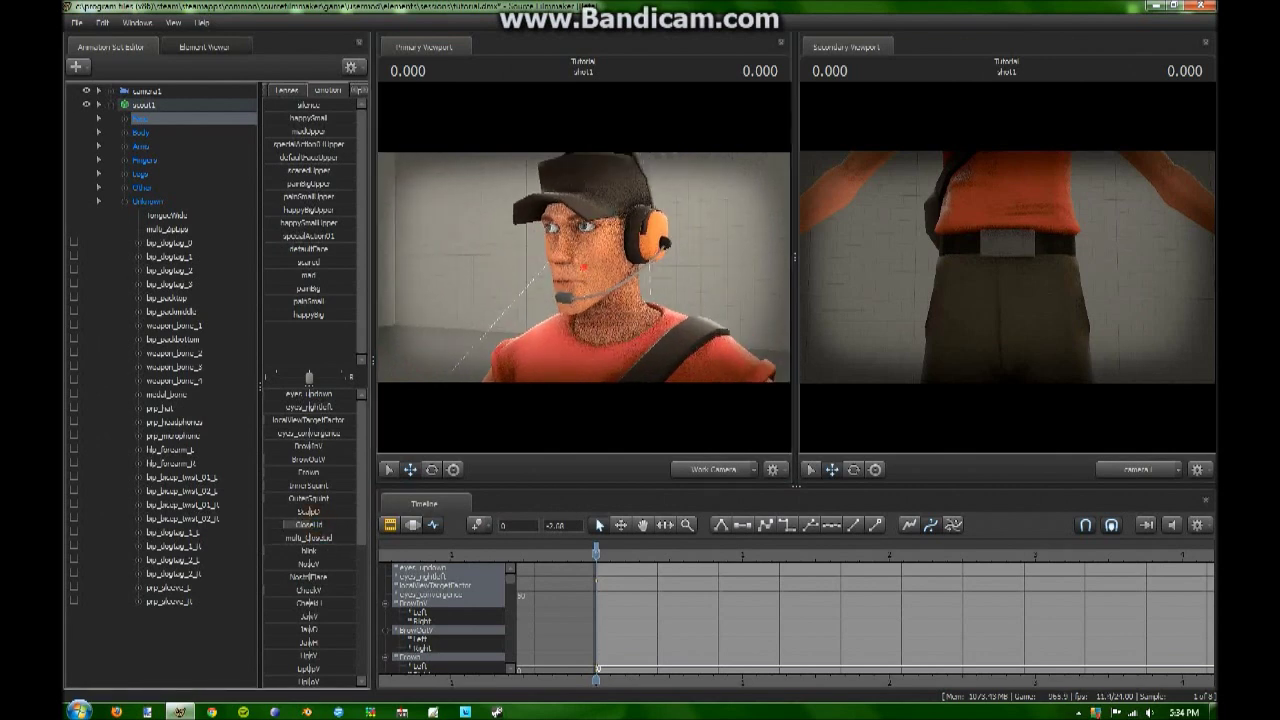
left_click_drag(584, 267, 592, 250)
mouse_move(303, 523)
left_mouse_down()
mouse_move(283, 523)
mouse_move(294, 523)
left_mouse_up()
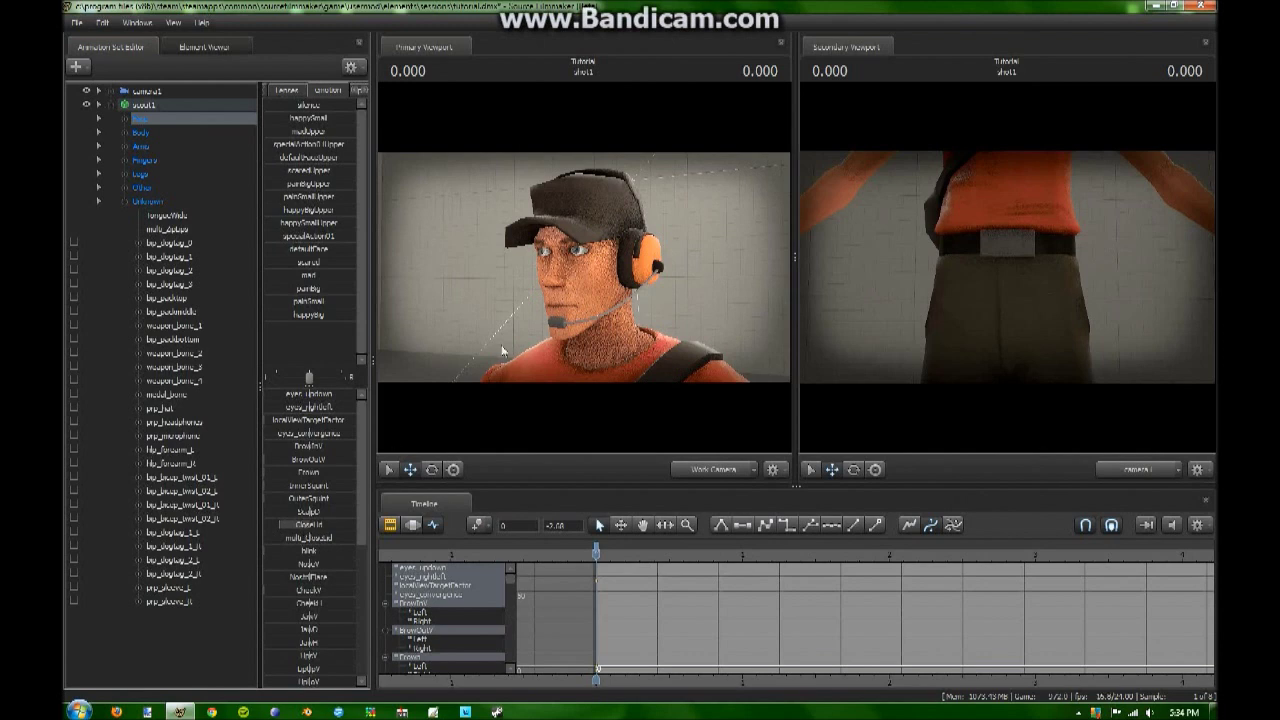
- Frame scout1's face from the front and try out the brow sliders
left_click_drag(502, 350, 595, 296, "alt")
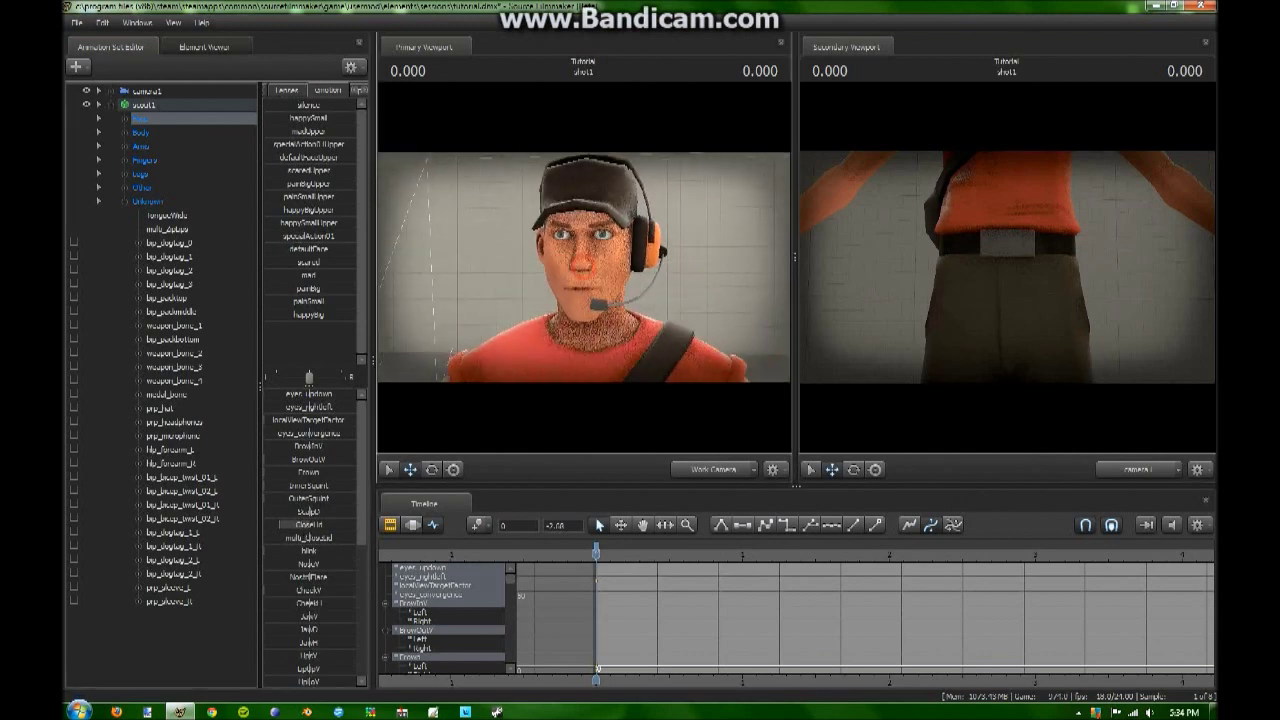
key("w")
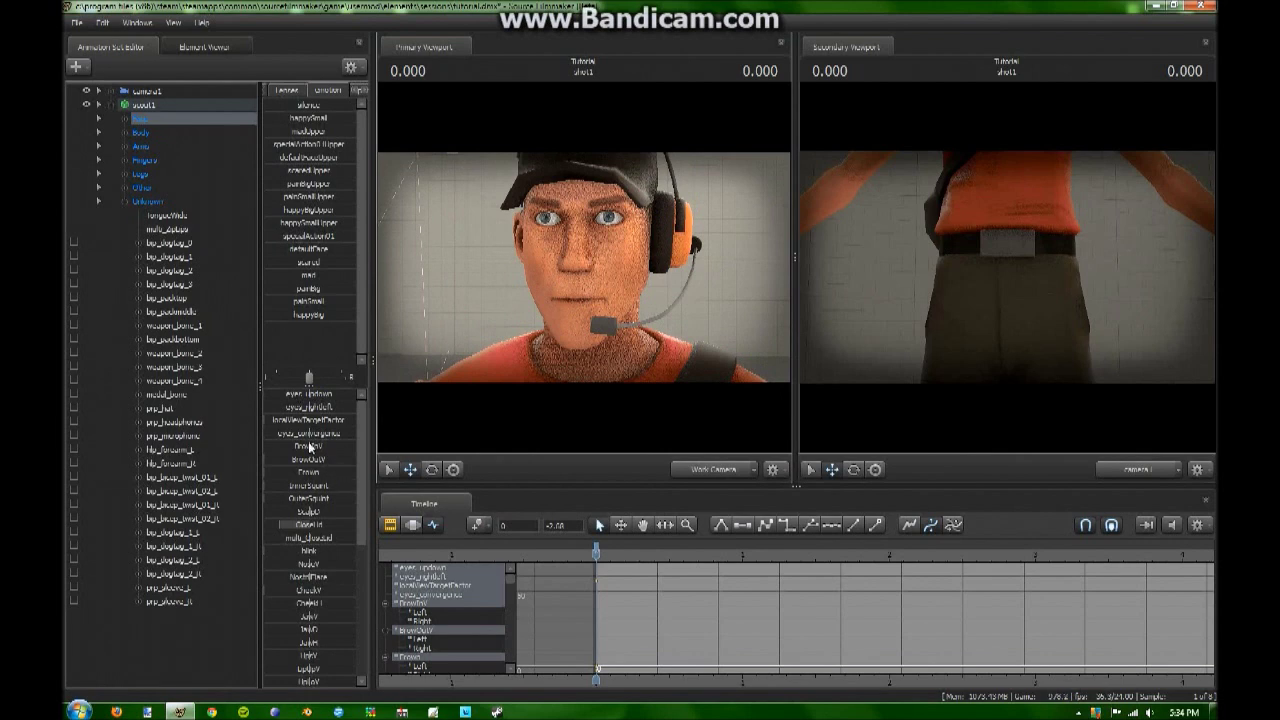
left_click_drag(310, 445, 342, 449)
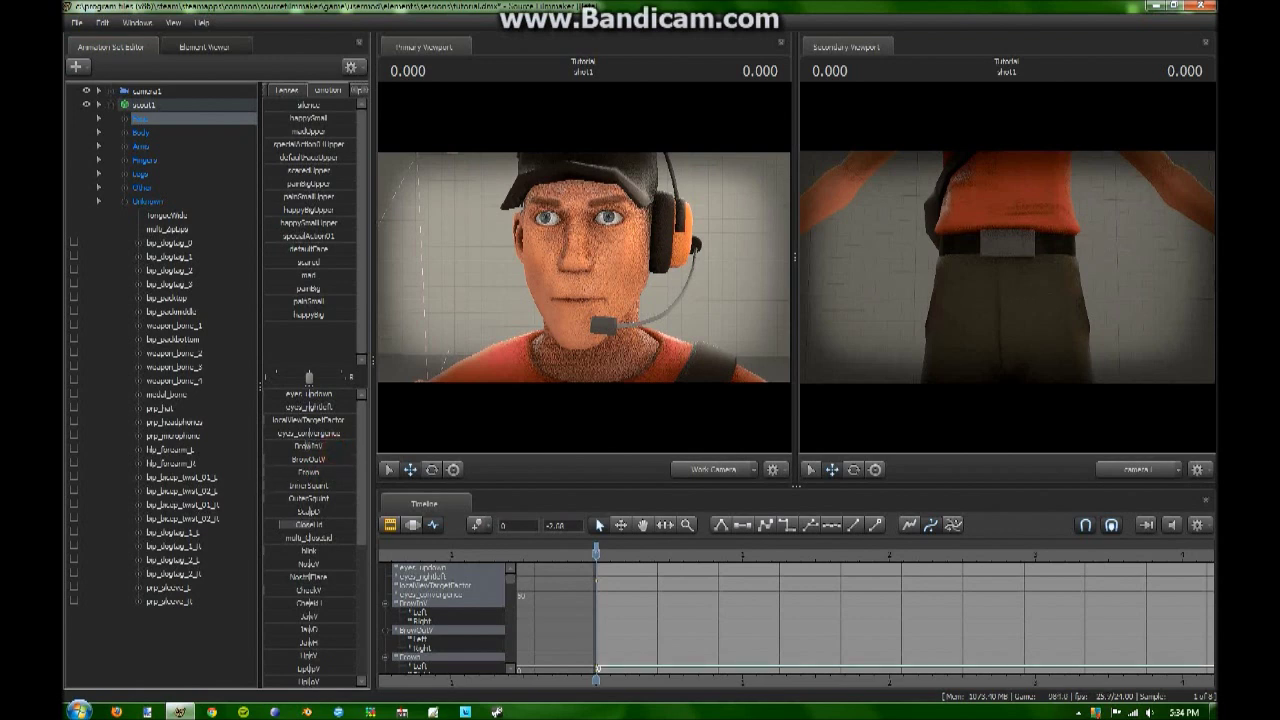
- Raise scout1's Smile slider to full and try shifting the smile sideways with multi_Smile
scroll(300, 460, "down", 10)
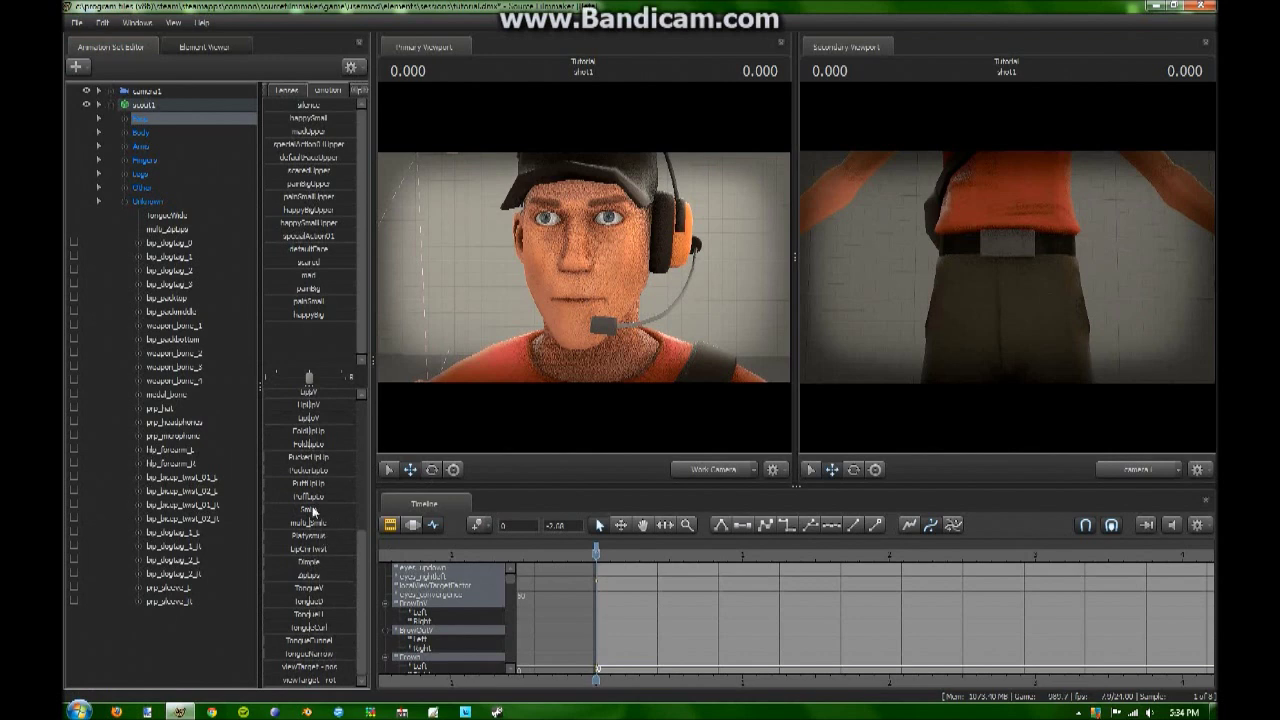
left_click_drag(313, 511, 542, 509)
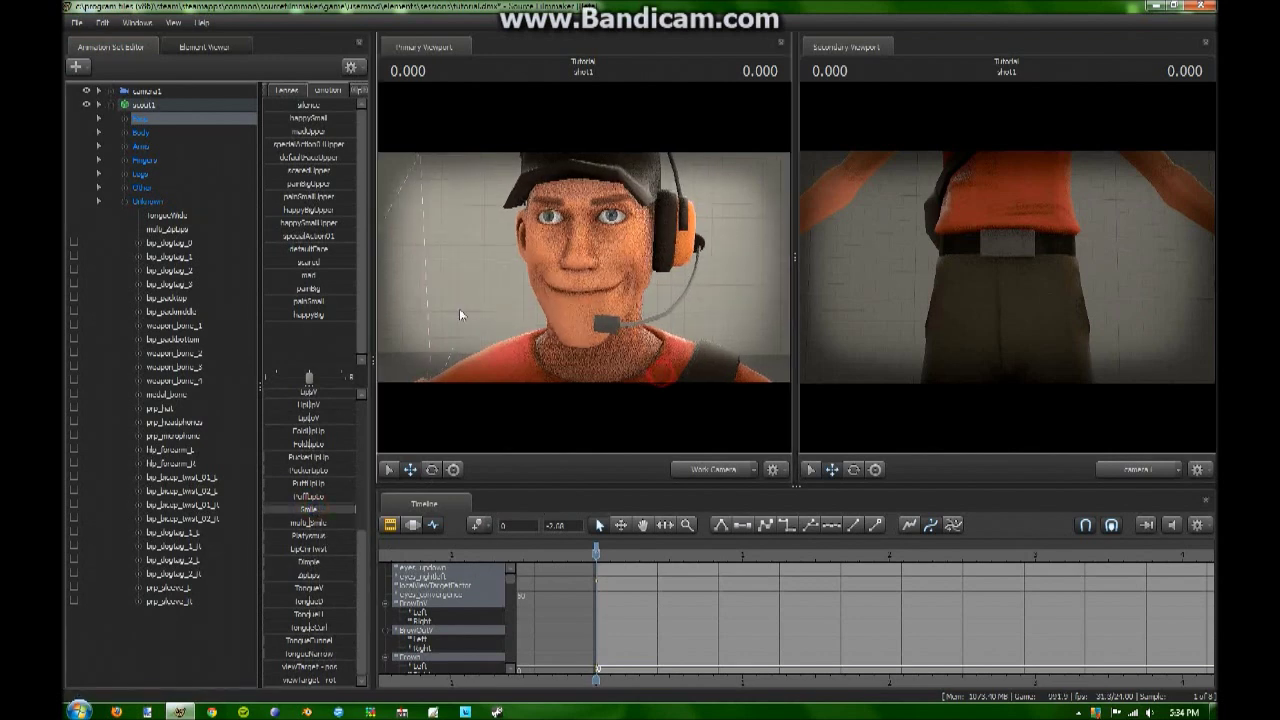
left_click_drag(459, 308, 487, 286)
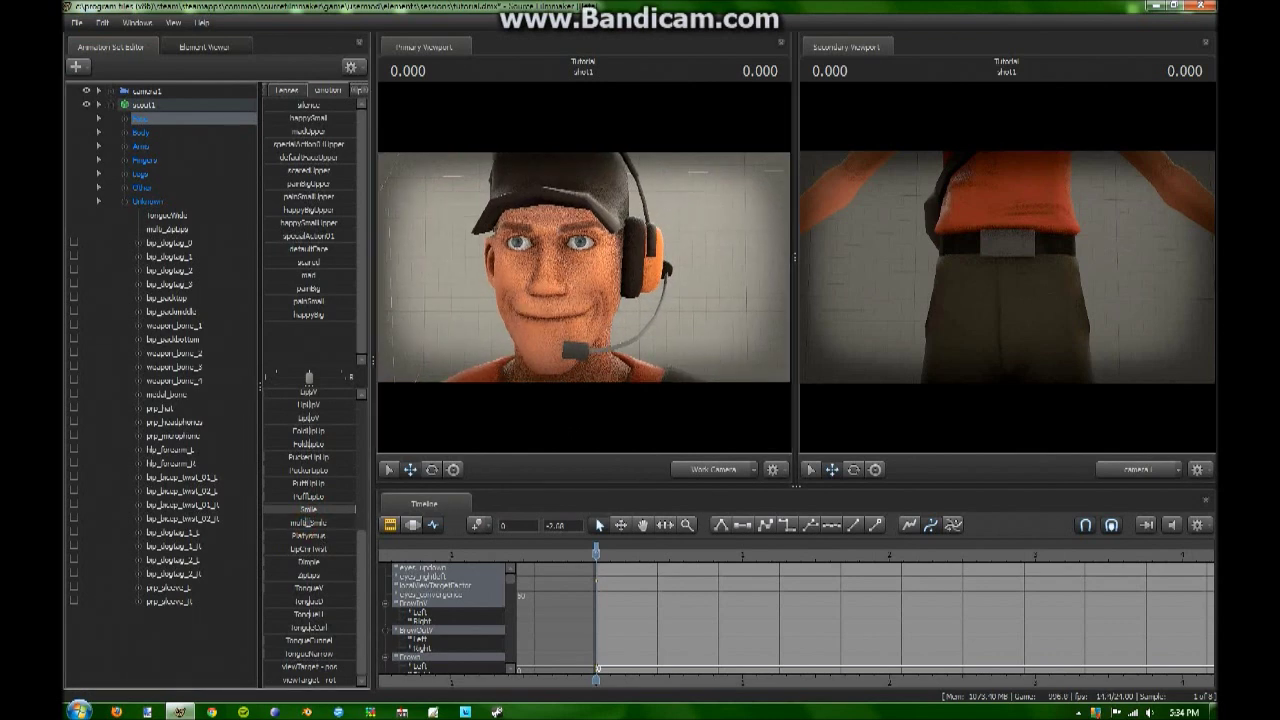
mouse_move(309, 522)
left_mouse_down()
mouse_move(280, 522)
mouse_move(350, 522)
mouse_move(270, 522)
mouse_move(308, 522)
left_mouse_up()
left_click_drag(686, 337, 585, 273)
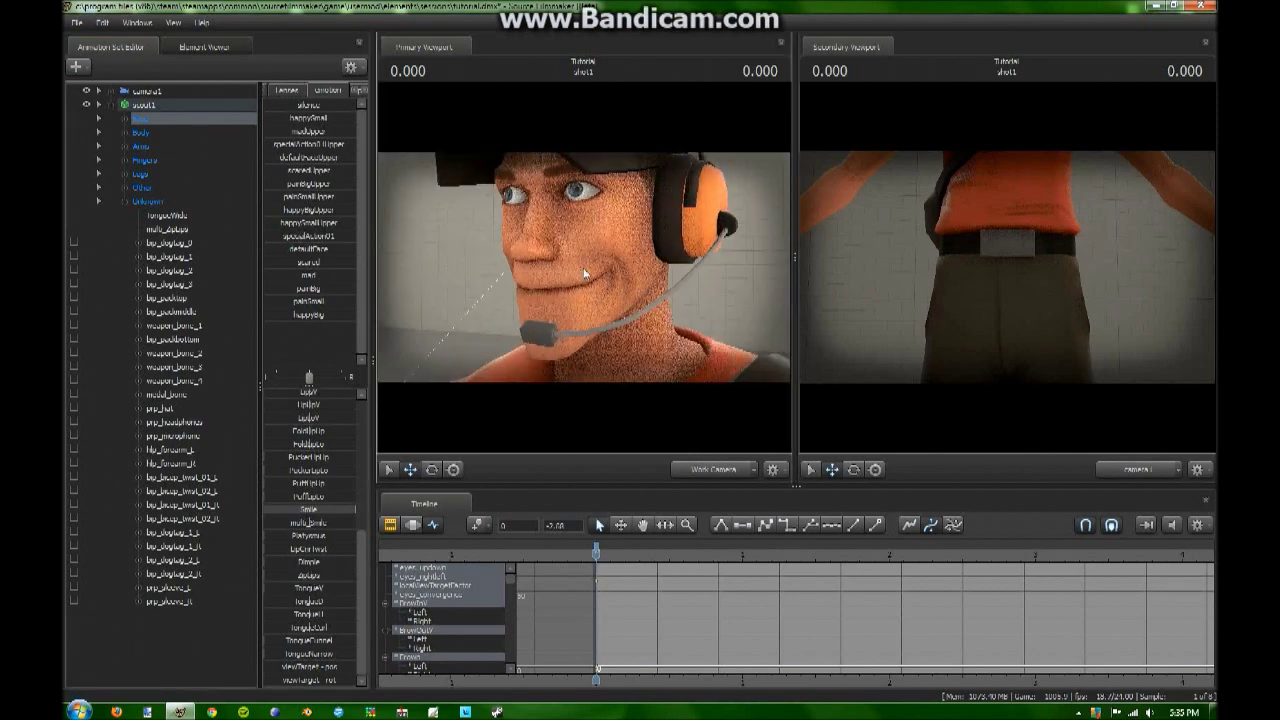
mouse_move(326, 521)
left_mouse_down()
mouse_move(349, 546)
mouse_move(312, 525)
left_mouse_up()
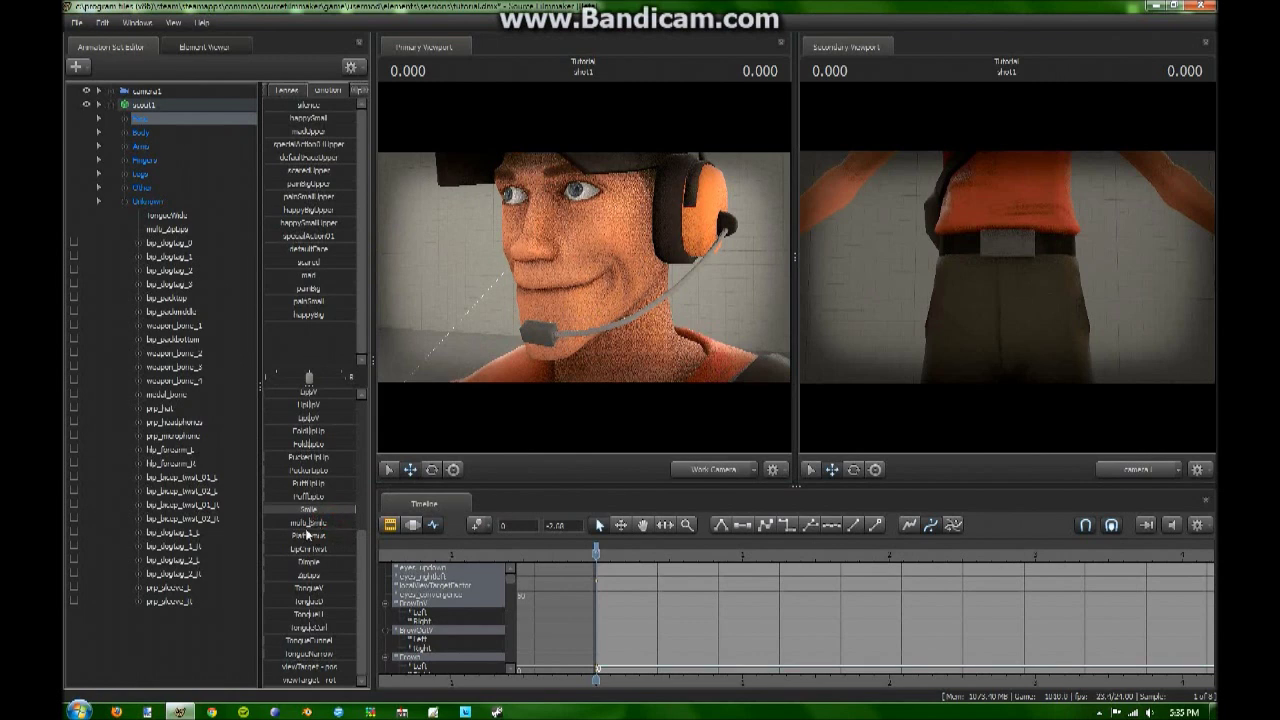
- Try scout1's Dimple slider at full strength, inspect the cheeks from both sides, and raise ZipLips to full
left_click(311, 563)
left_click_drag(311, 563, 330, 563)
left_click_drag(560, 302, 650, 302, "alt")
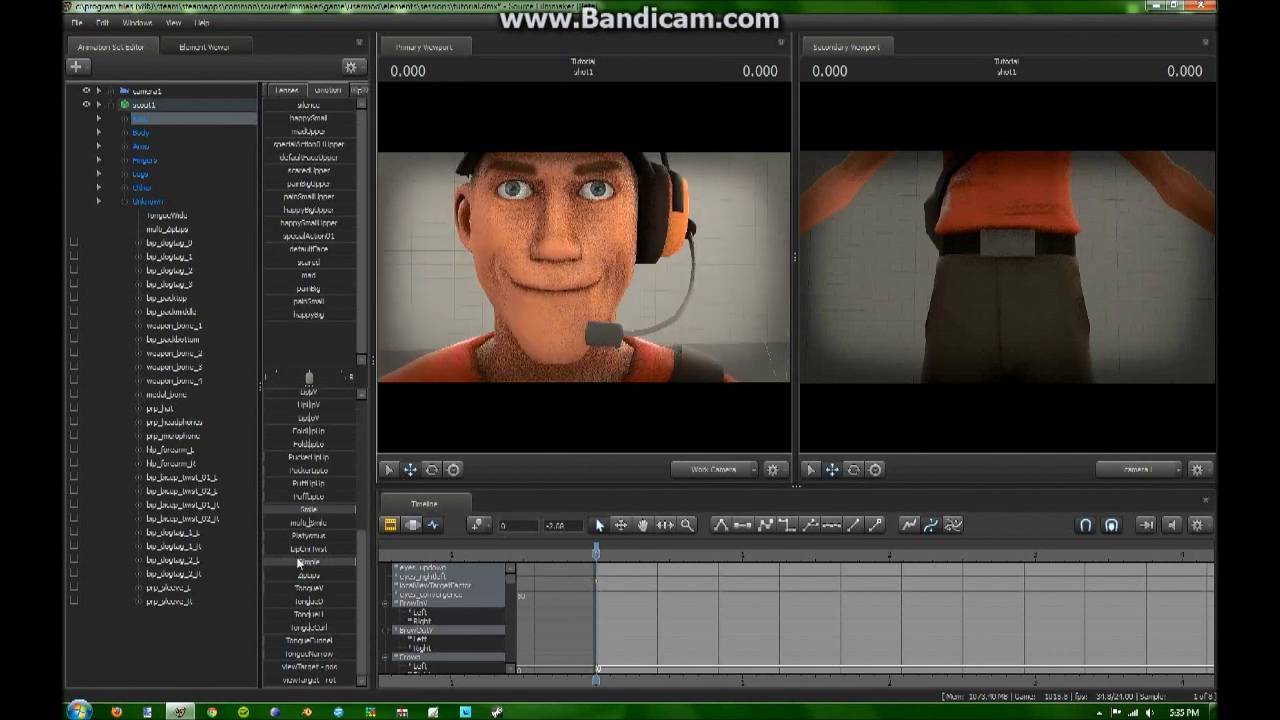
left_click_drag(298, 563, 354, 563)
left_click_drag(589, 286, 690, 286, "alt")
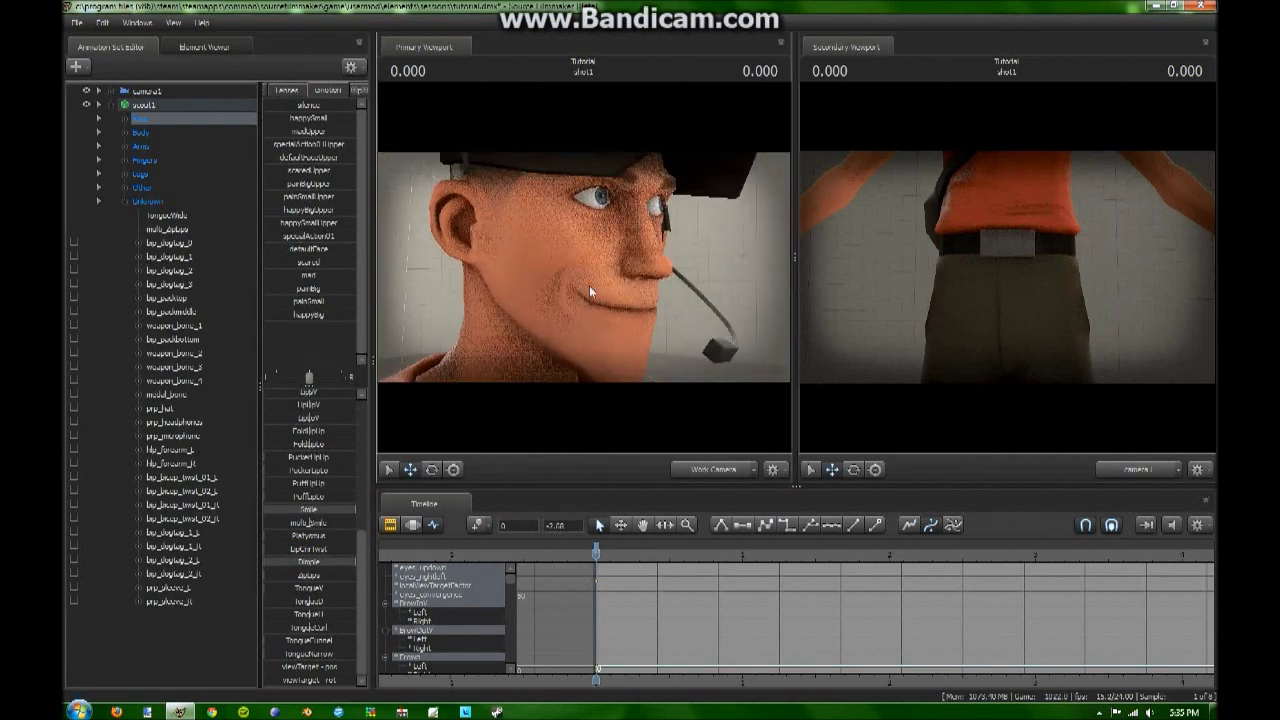
left_click_drag(321, 566, 354, 577)
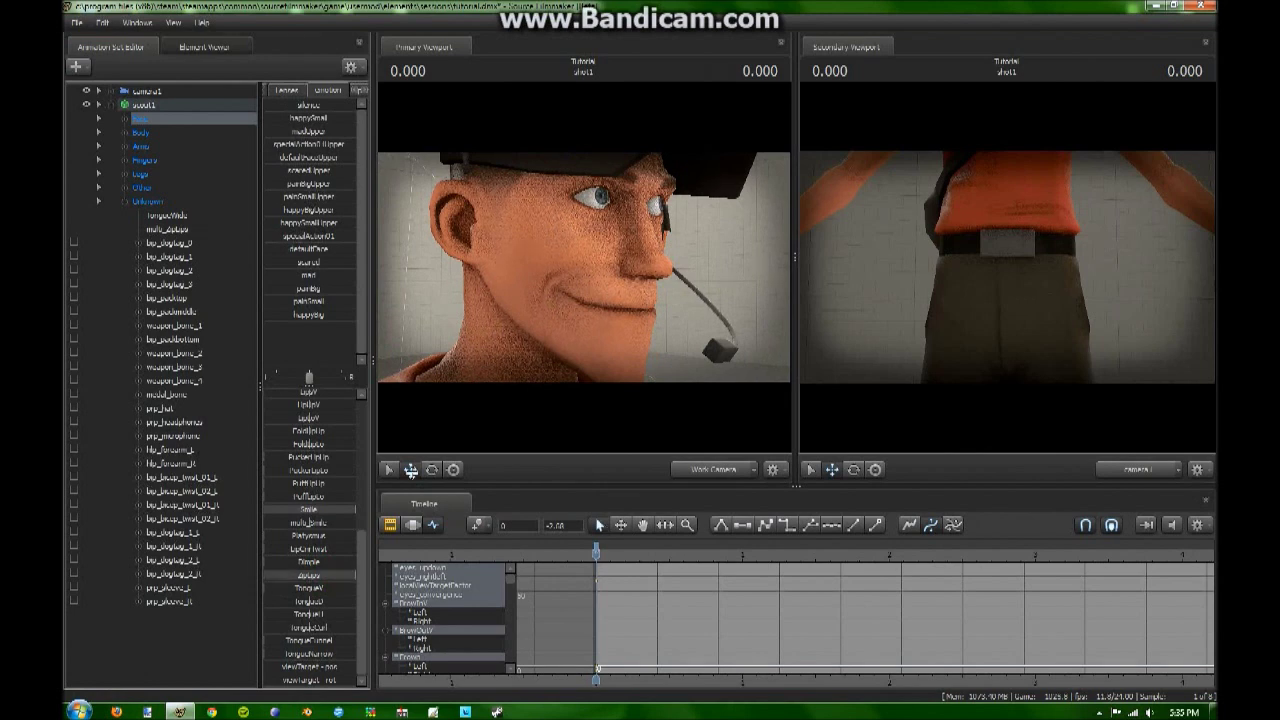
- Part scout1's lips to bare the teeth with the LipsV, LipUpV and LipLoV sliders
scroll(310, 480, "up", 2)
left_click_drag(320, 474, 332, 474)
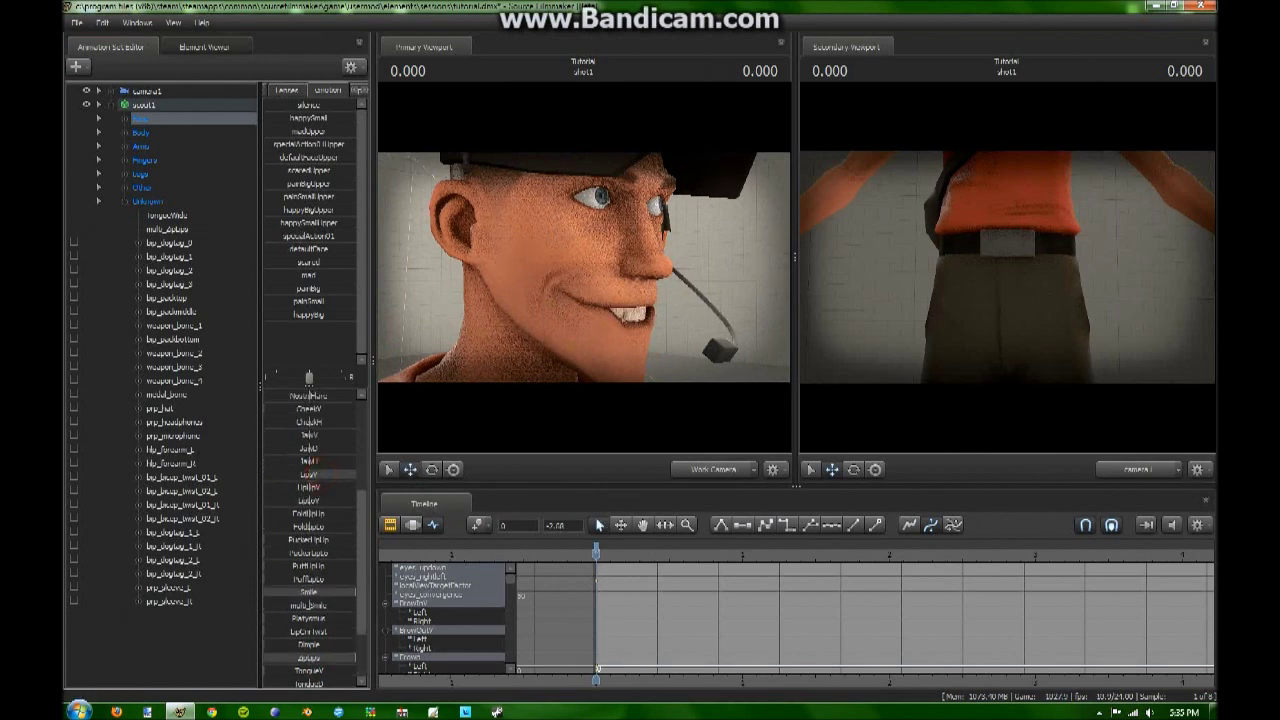
left_click_drag(633, 448, 564, 281)
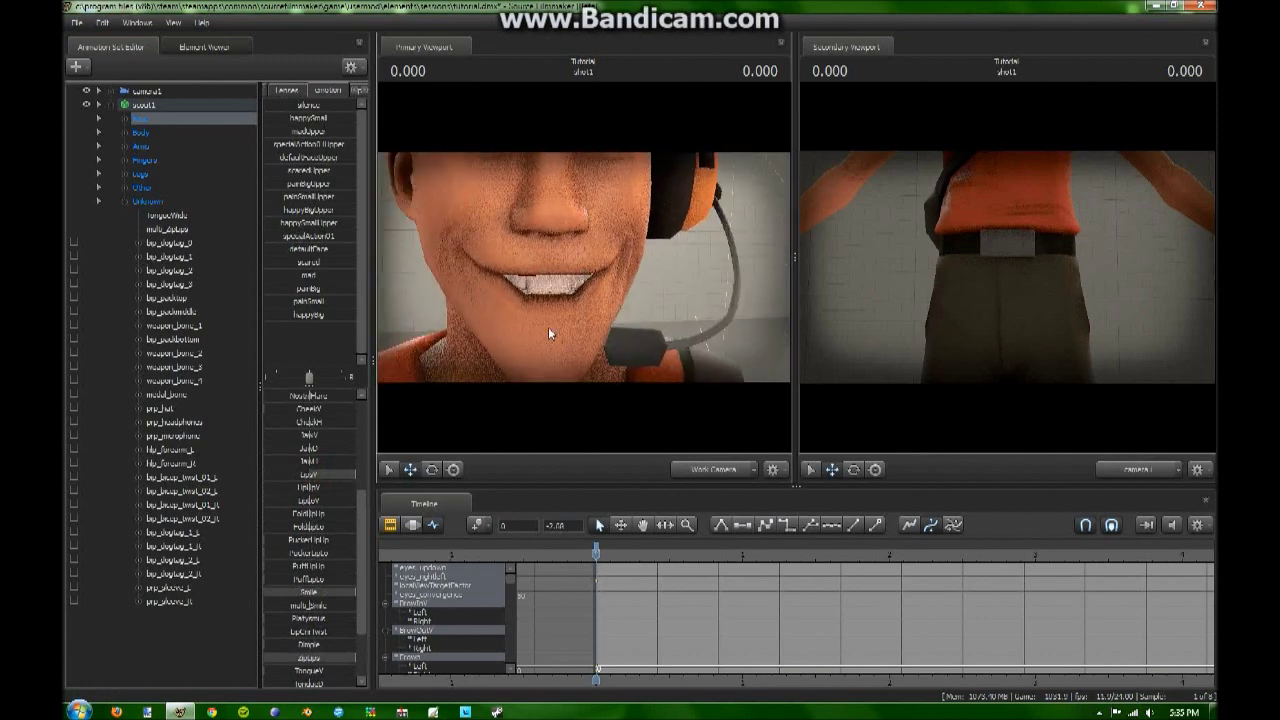
left_click_drag(319, 485, 326, 501)
left_click_drag(659, 405, 560, 343)
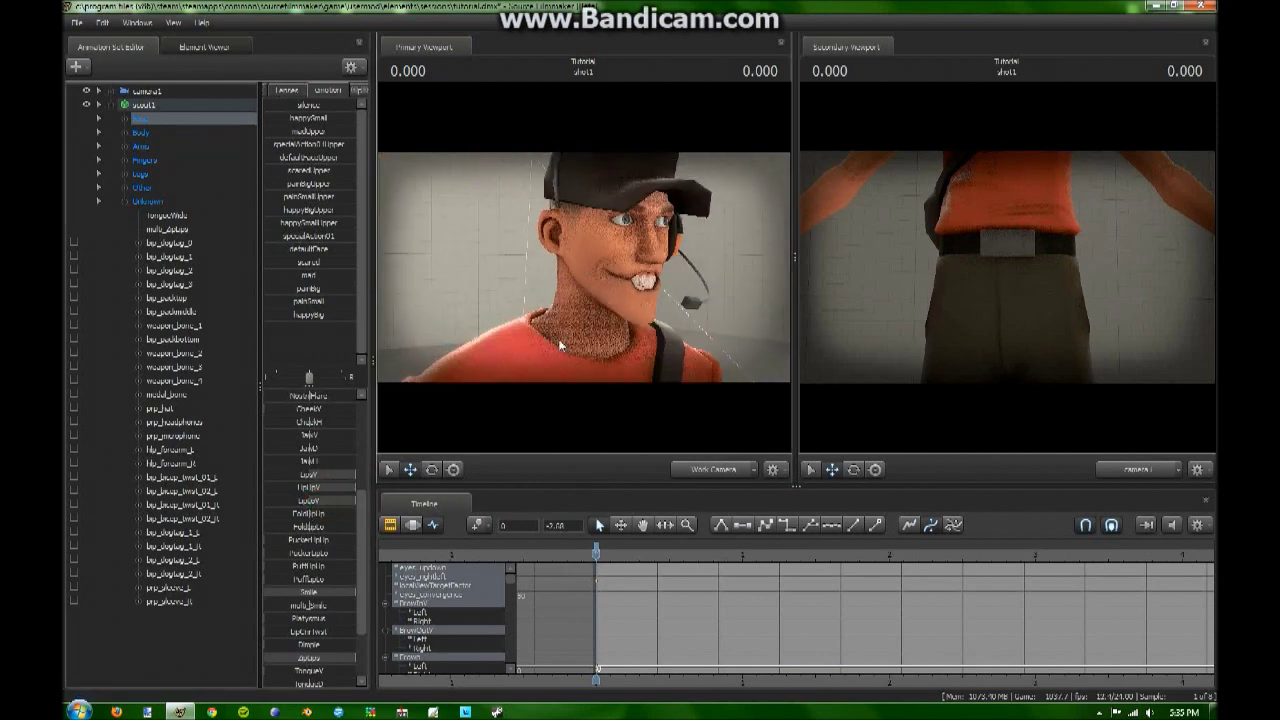
- Open scout1's mouth wide by resetting ZipLips, raising JawV and rebalancing the Smile, LipUpV and LipLoV sliders
left_click_drag(308, 657, 259, 627)
left_click_drag(318, 501, 349, 497)
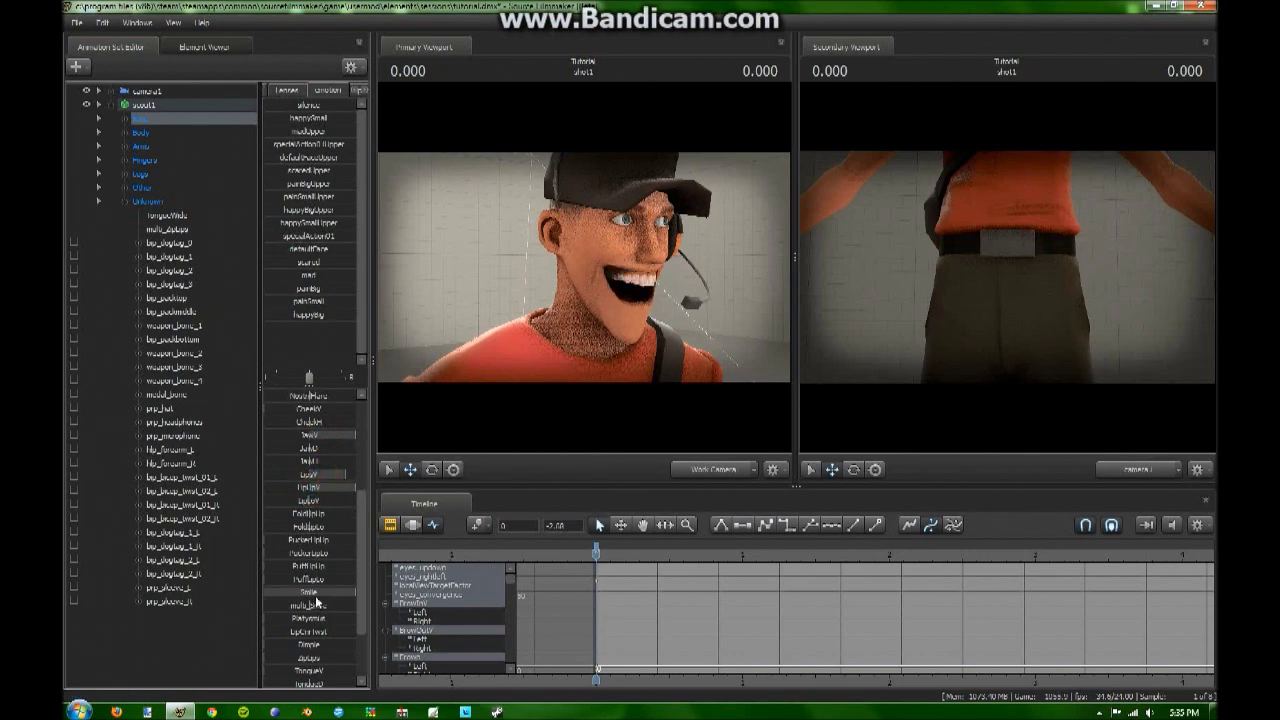
left_click_drag(316, 601, 308, 593)
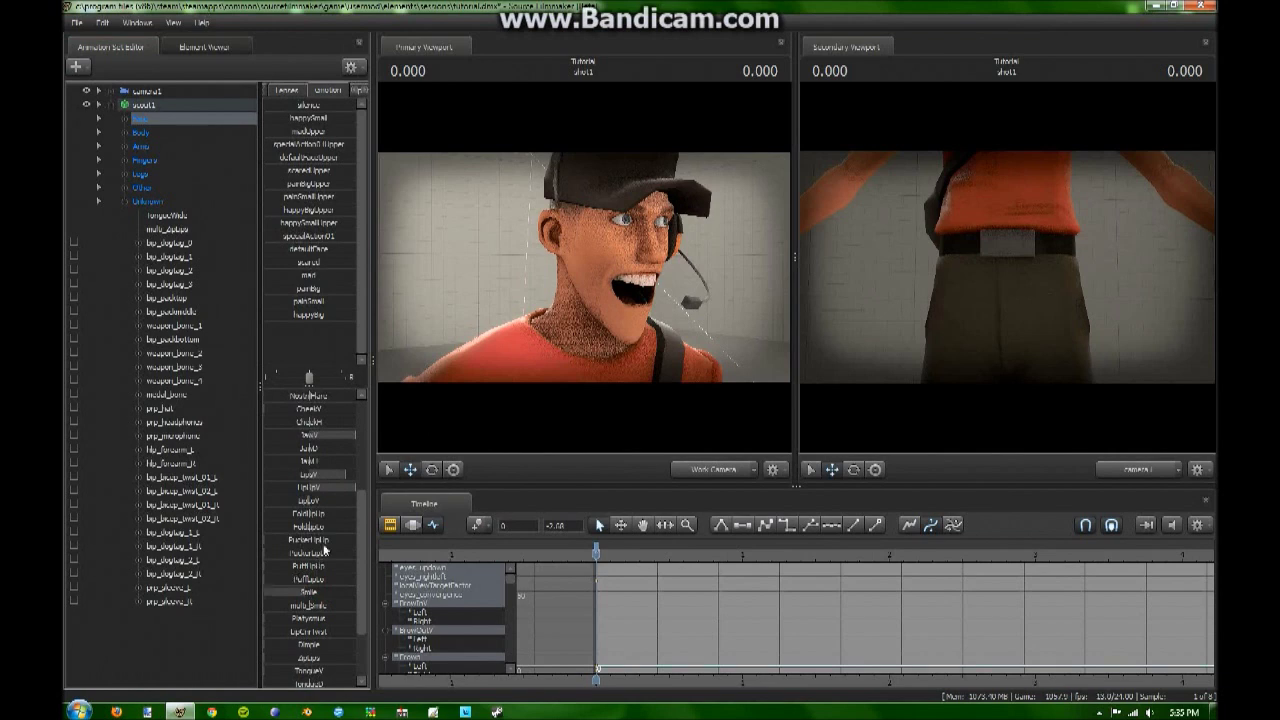
left_click_drag(315, 486, 354, 500)
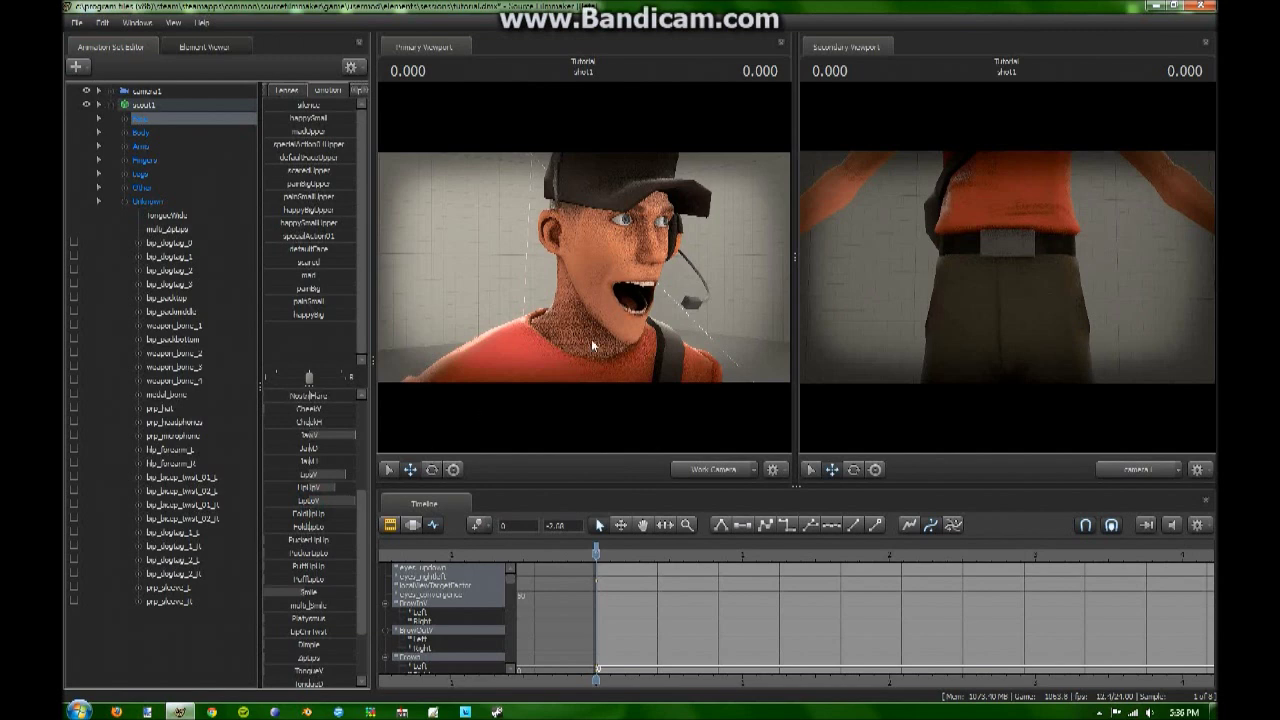
- Stick scout1's tongue out with the TongueV slider lowered and TongueD at full, inspecting the mouth from the side
scroll(340, 560, "down", 2)
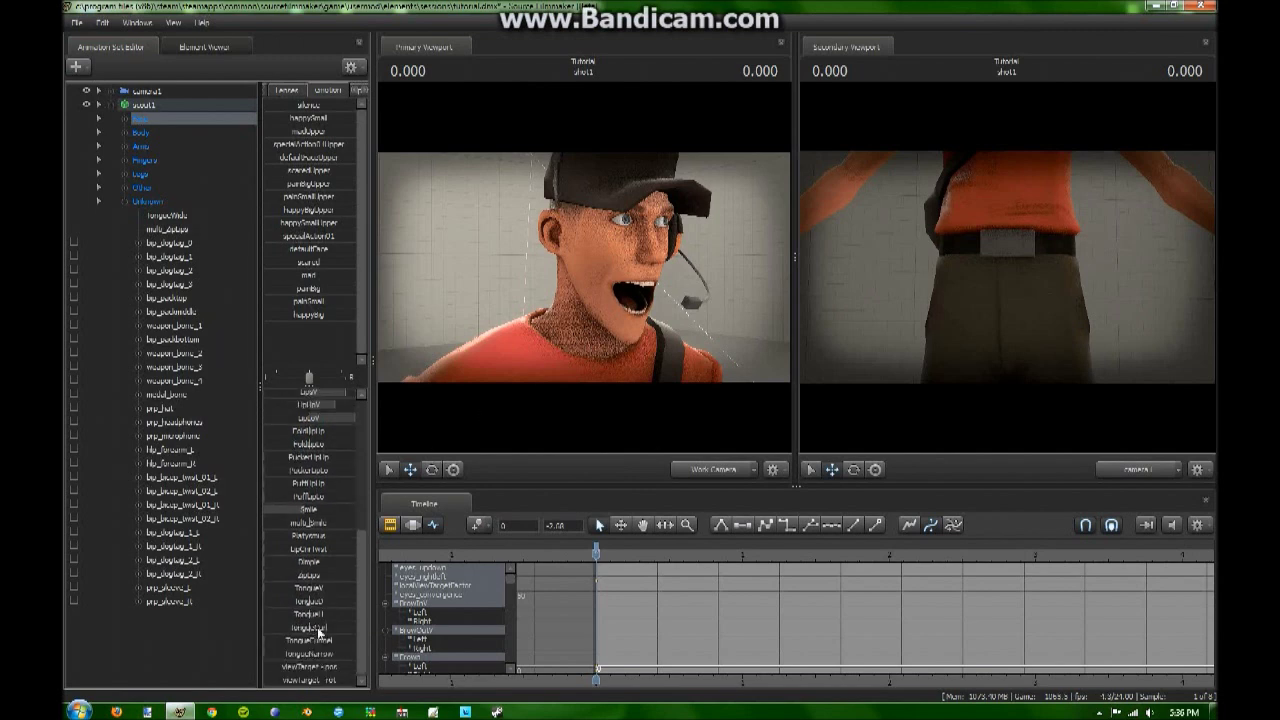
left_click_drag(316, 588, 346, 602)
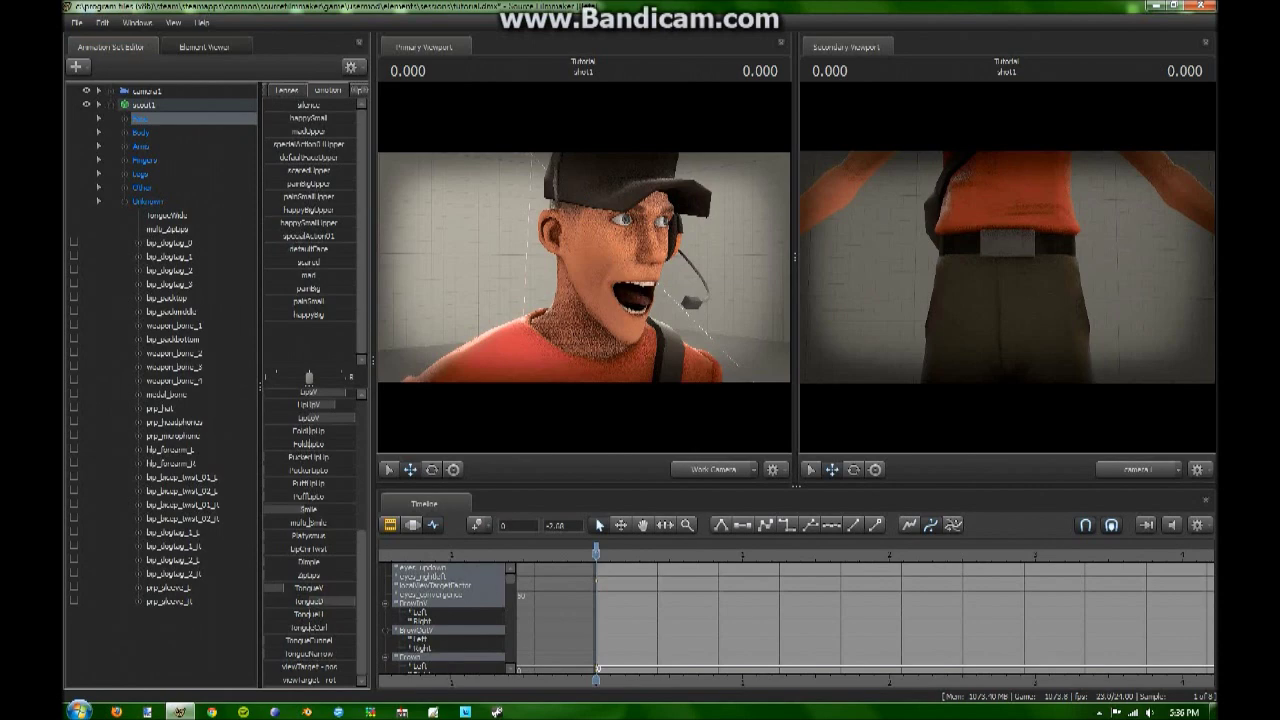
key("d")
left_click_drag(584, 267, 420, 280)
key("w")
key("d")
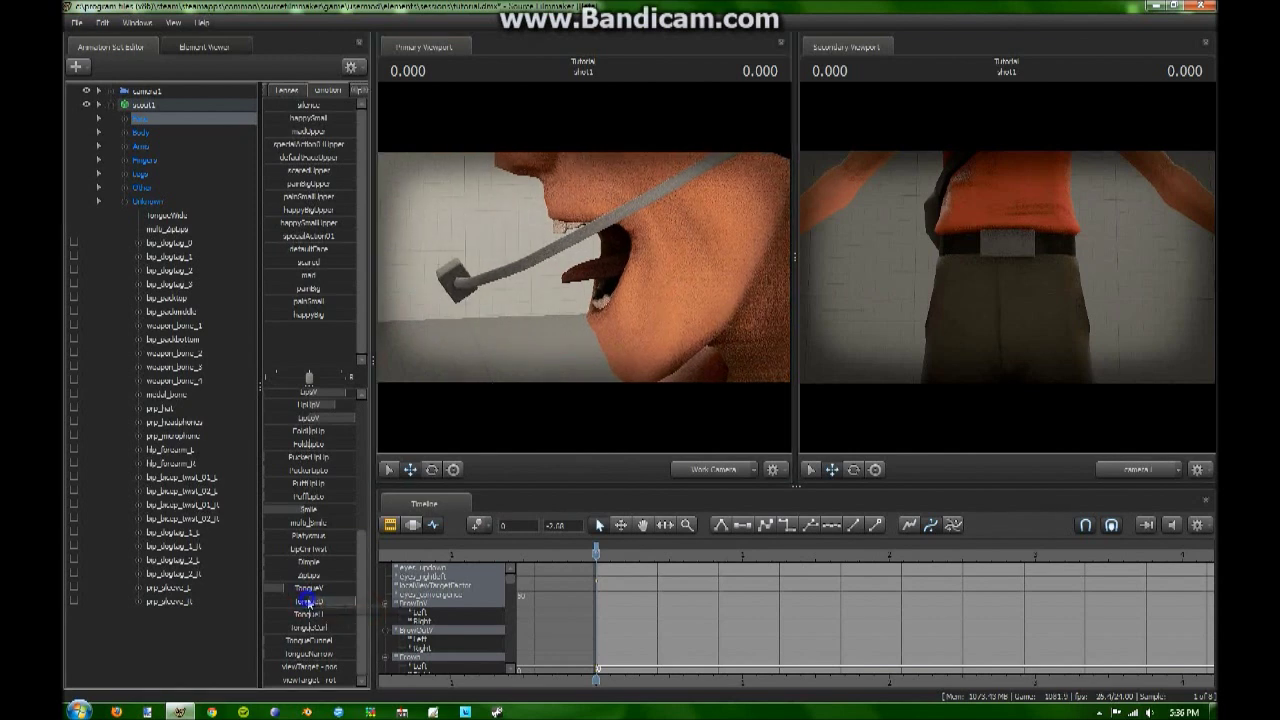
left_click(340, 606)
left_click_drag(593, 346, 366, 467)
key("s")
key("w")
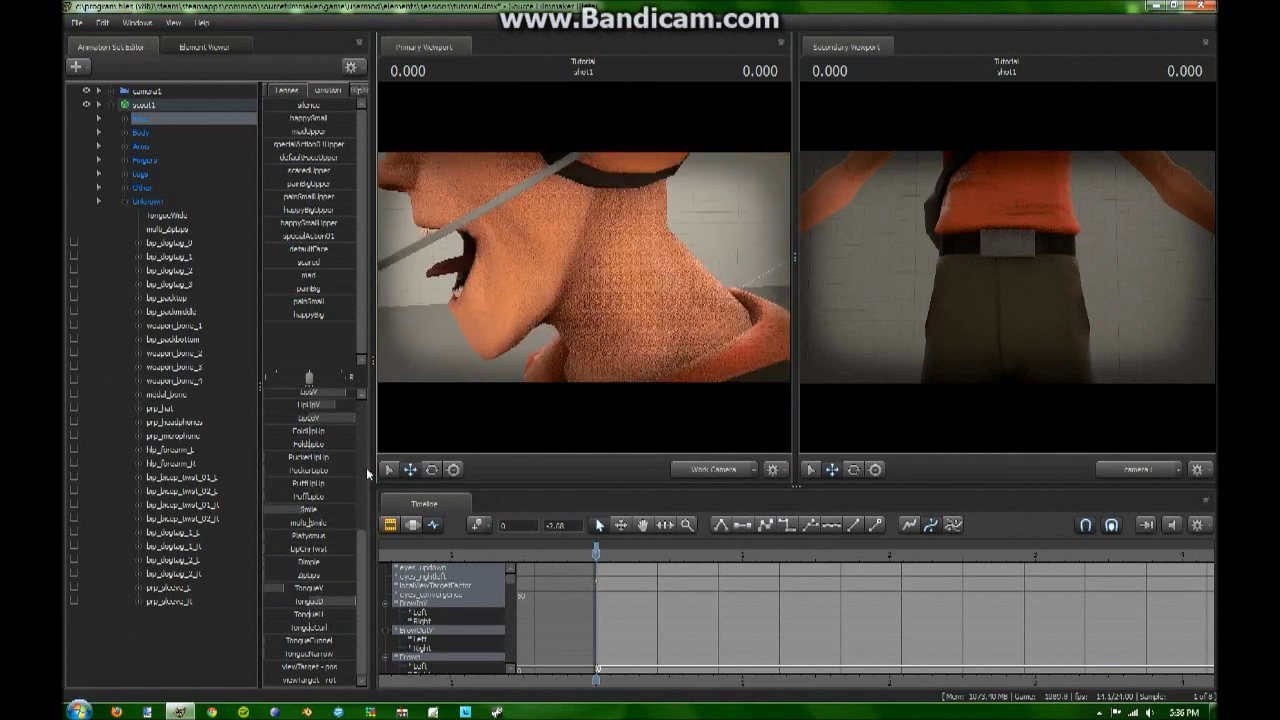
- Try scout1's remaining tongue shape sliders in a front close-up and pull the tongue back in by resetting TongueD
left_click_drag(325, 614, 356, 640)
left_click_drag(614, 377, 736, 420)
left_click_drag(470, 380, 586, 293)
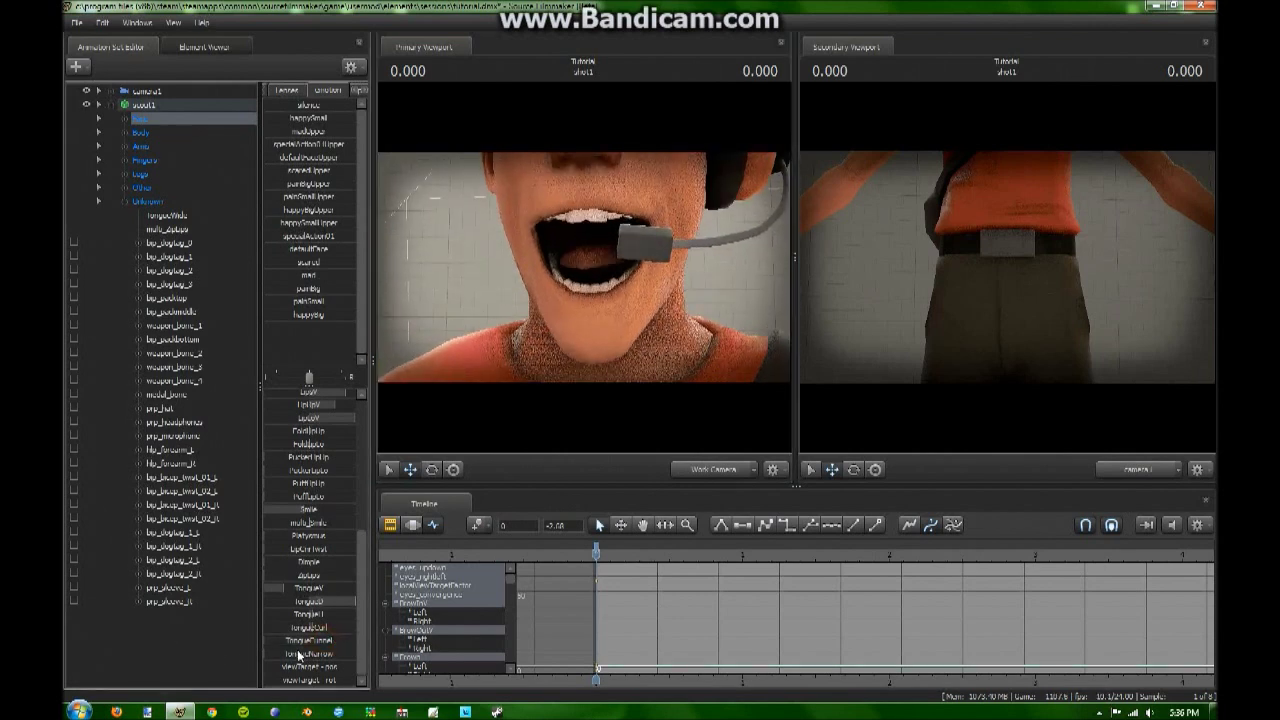
left_click_drag(298, 655, 271, 643)
scroll(324, 607, "up", 2)
scroll(324, 607, "down", 1)
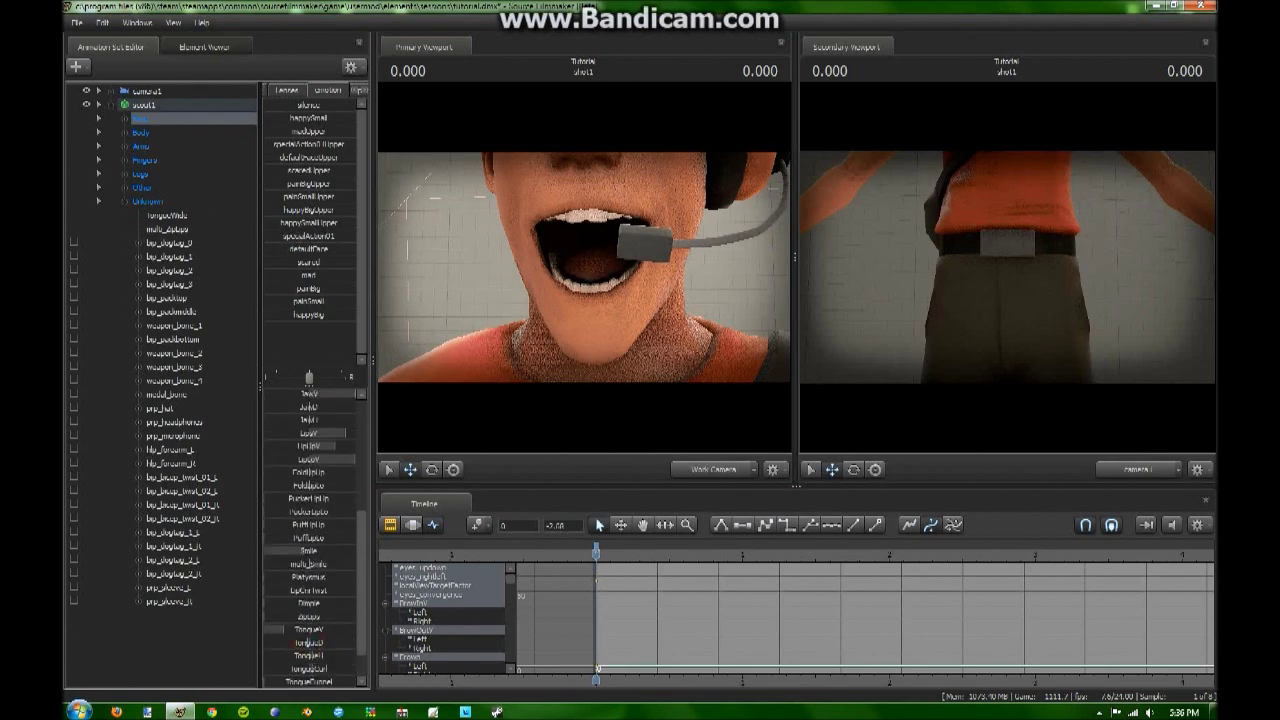
- Close scout1's mouth by resetting the JawV slider and lowering the LipsV, LipUpV and LipLoV sliders
left_click_drag(606, 297, 533, 266)
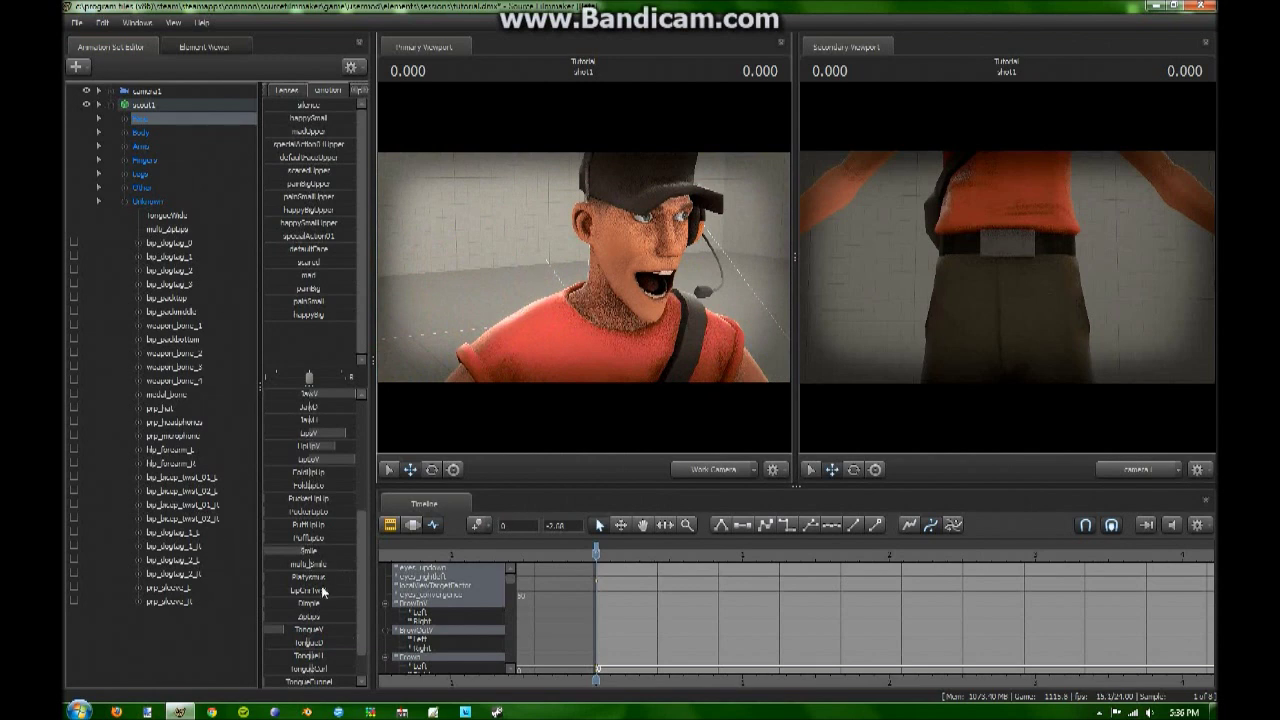
scroll(322, 592, "up", 1)
left_click_drag(297, 568, 216, 565)
left_click_drag(323, 432, 273, 502)
- Try the puff, pucker and fold sliders on scout1's lips in close-up and return FoldLipLo to neutral
mouse_move(583, 266)
left_mouse_down()
mouse_move(620, 268)
mouse_move(583, 266)
left_mouse_up()
key("w")
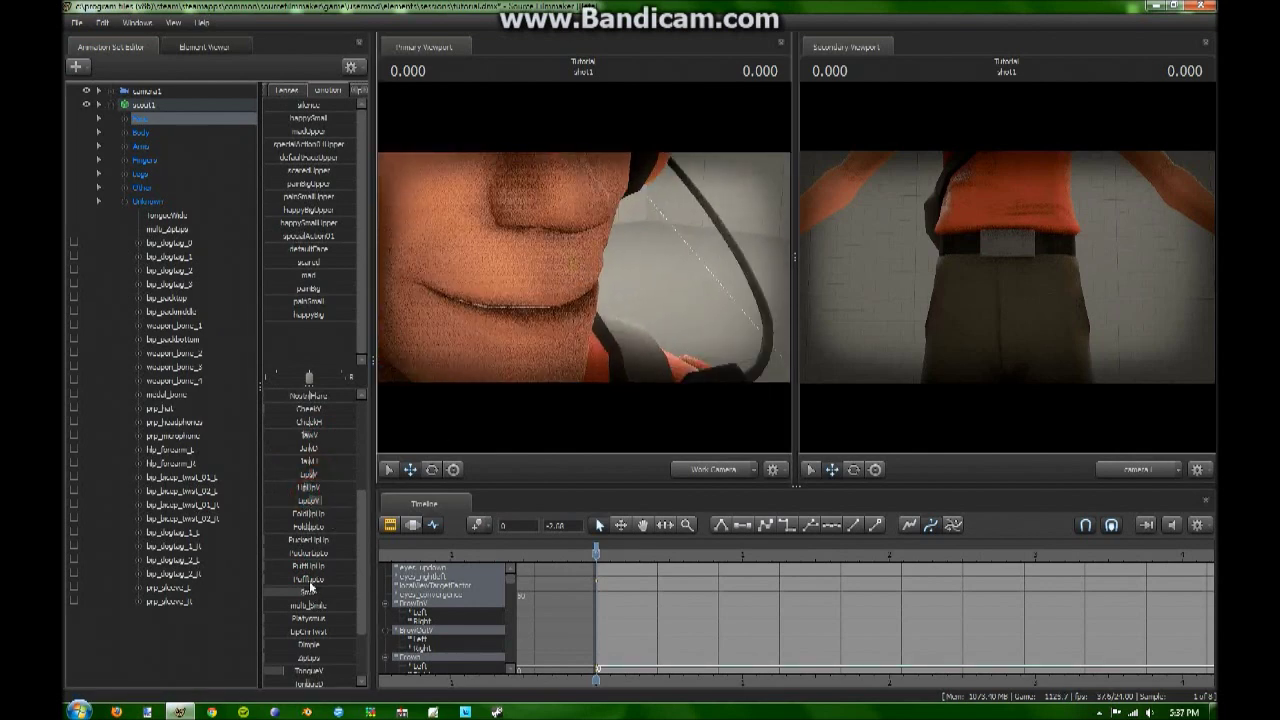
left_click_drag(310, 581, 237, 580)
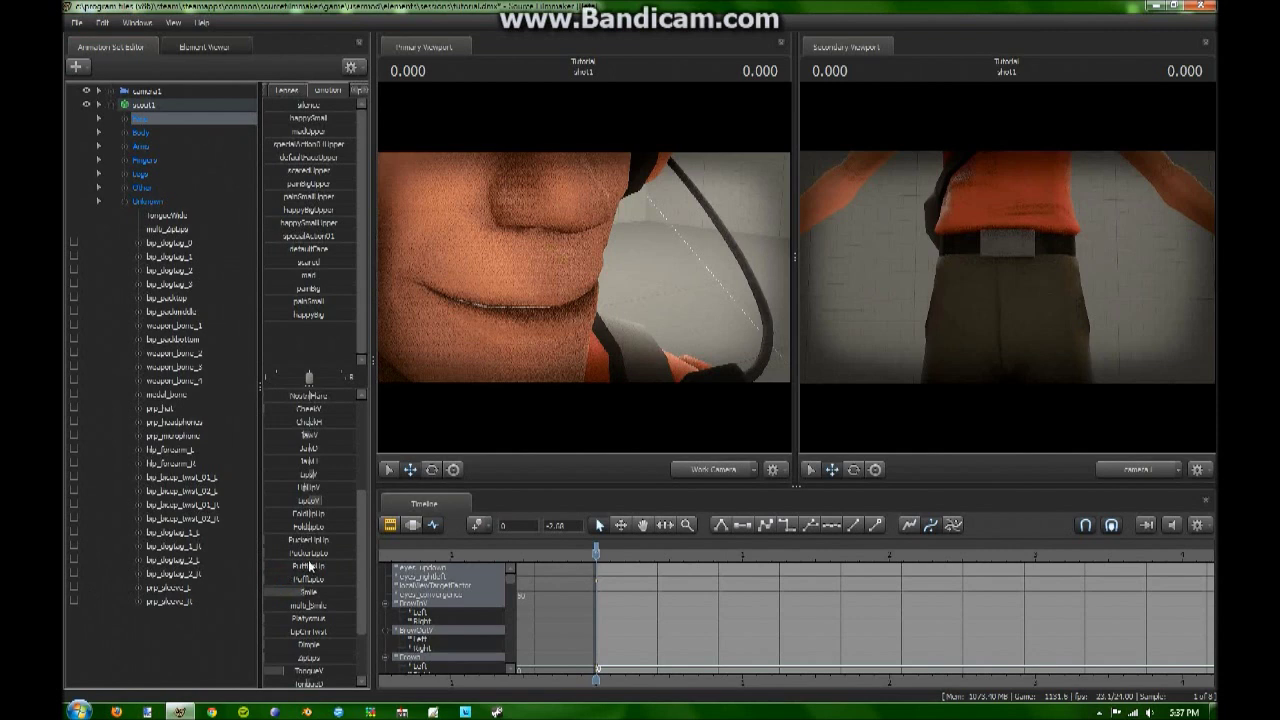
left_click_drag(302, 556, 286, 527)
scroll(586, 272, "down", 5)
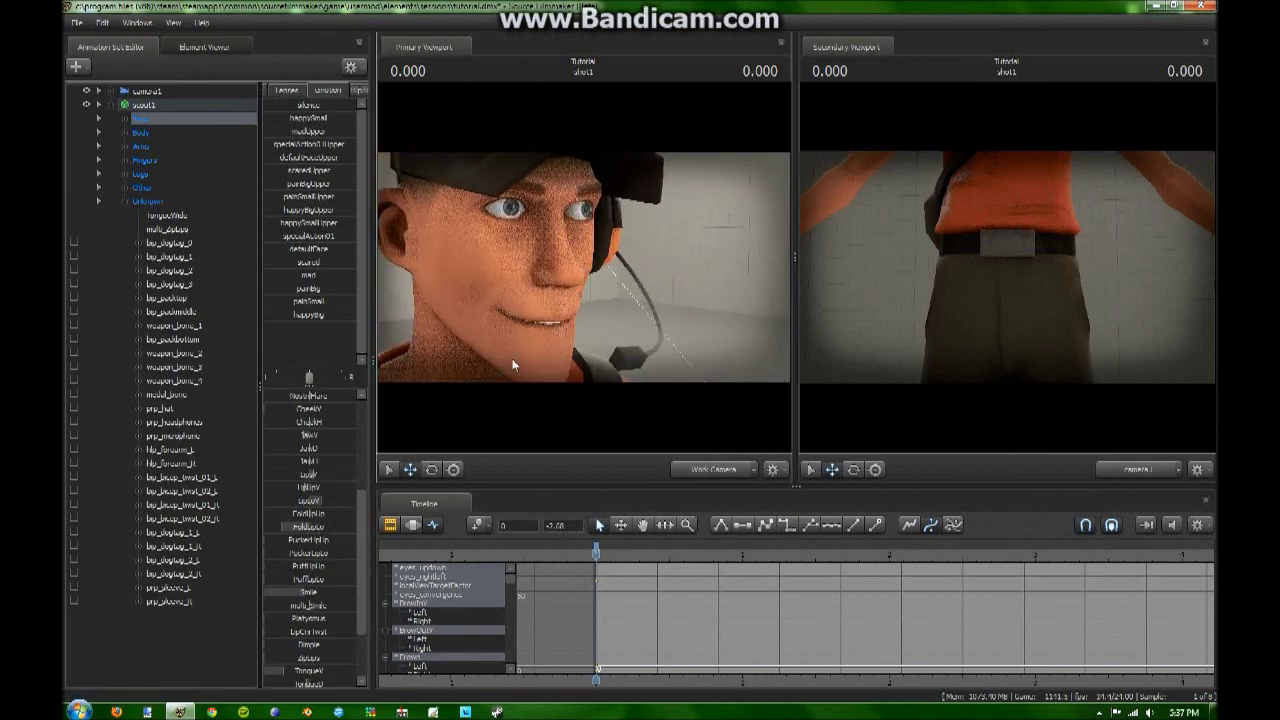
left_click_drag(320, 528, 342, 528)
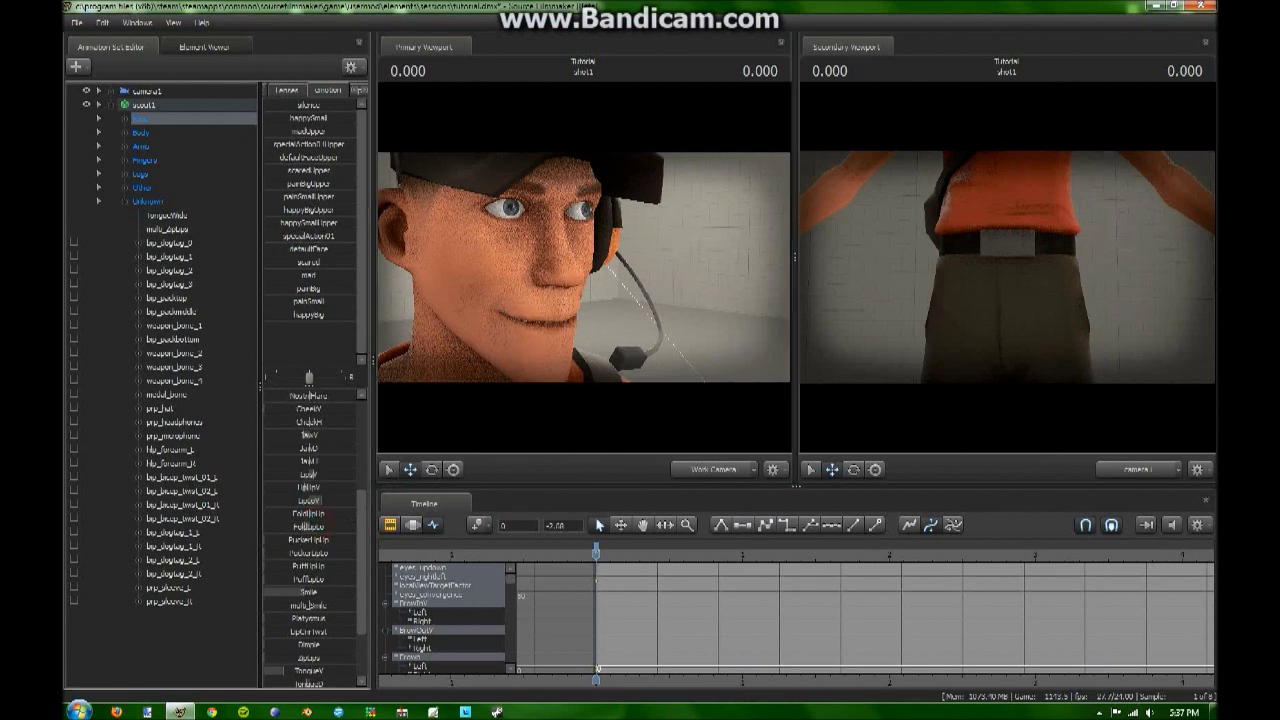
- Start adding a sound clip to the Dialog track in the Clip Editor
scroll(342, 507, "up", 5)
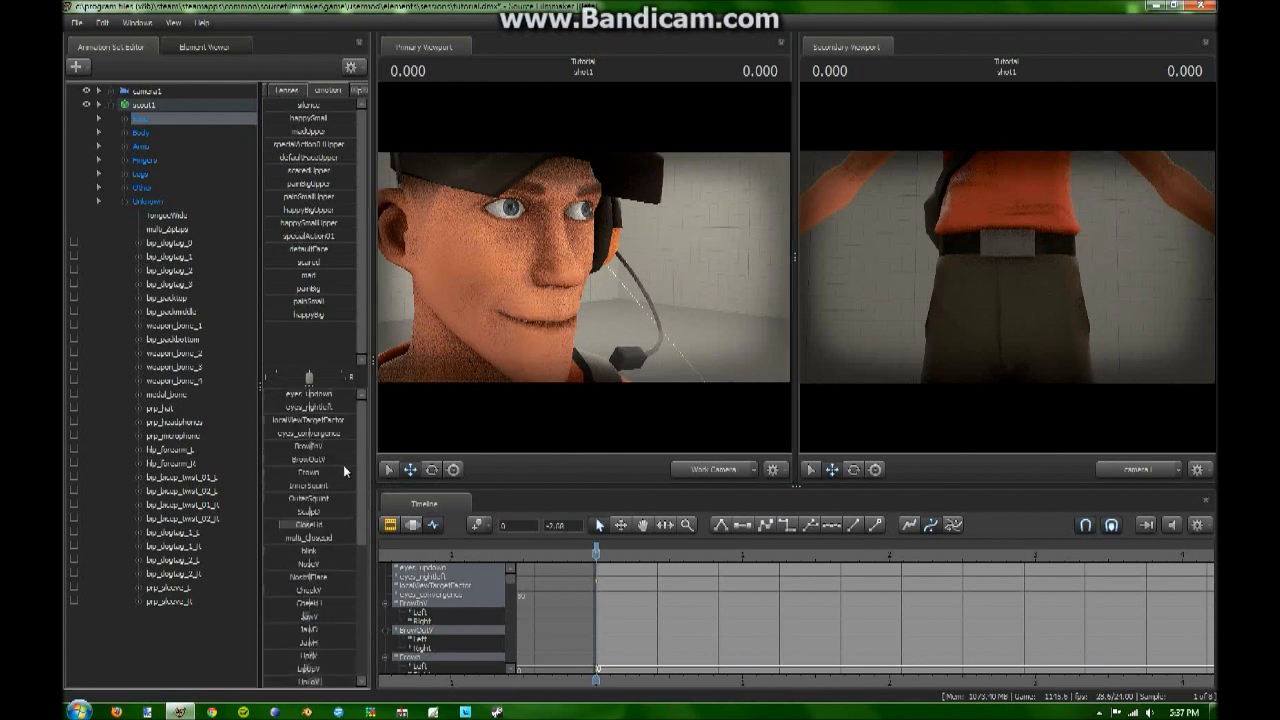
key("s")
left_click_drag(473, 320, 585, 273)
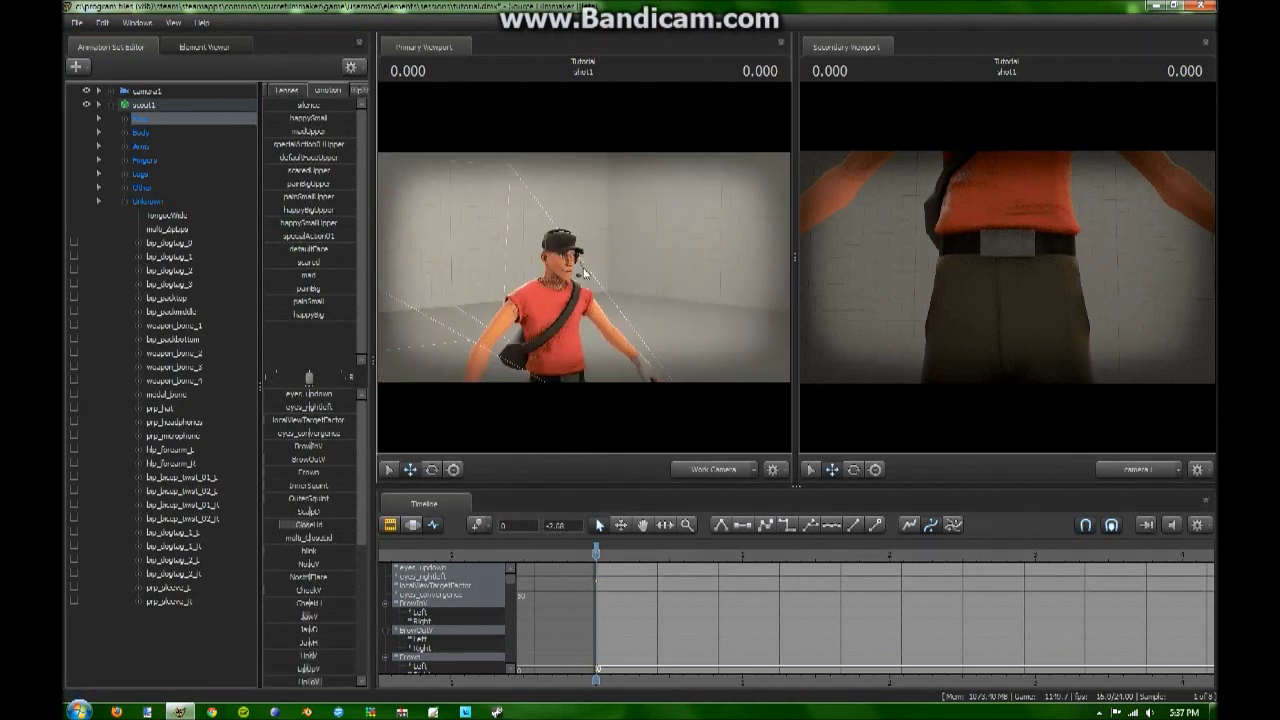
right_click(143, 119)
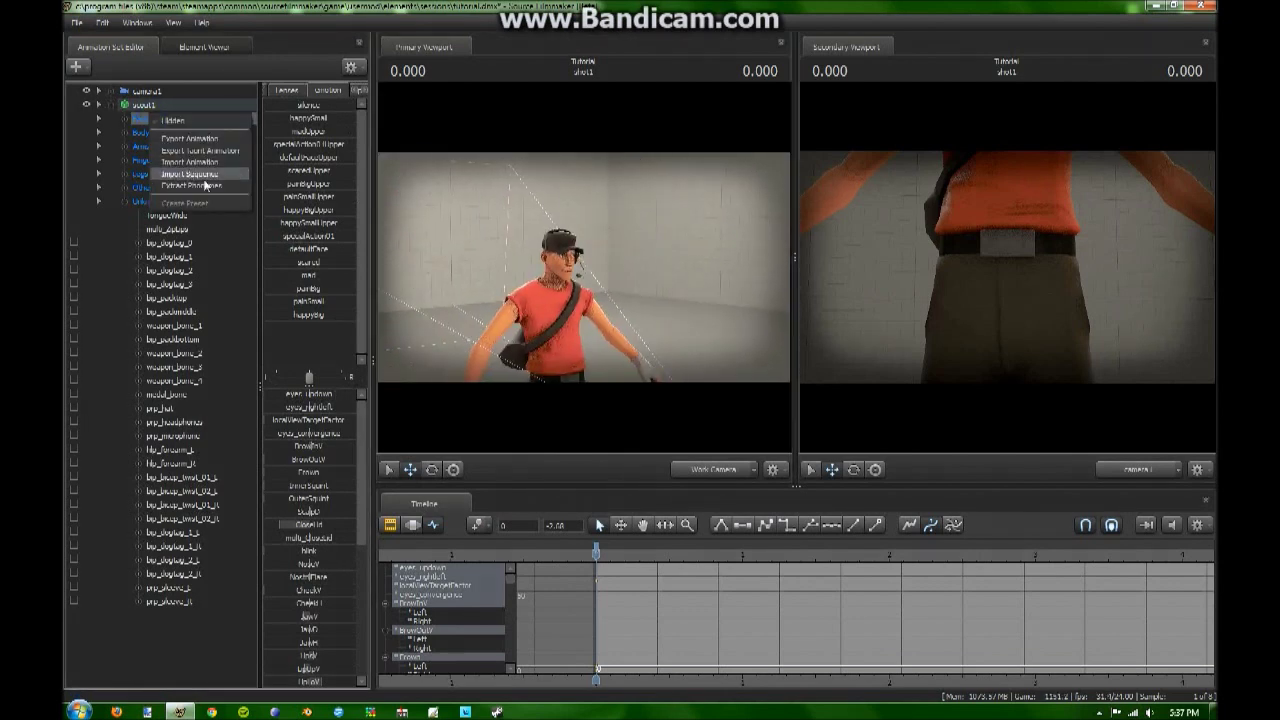
left_click(394, 526)
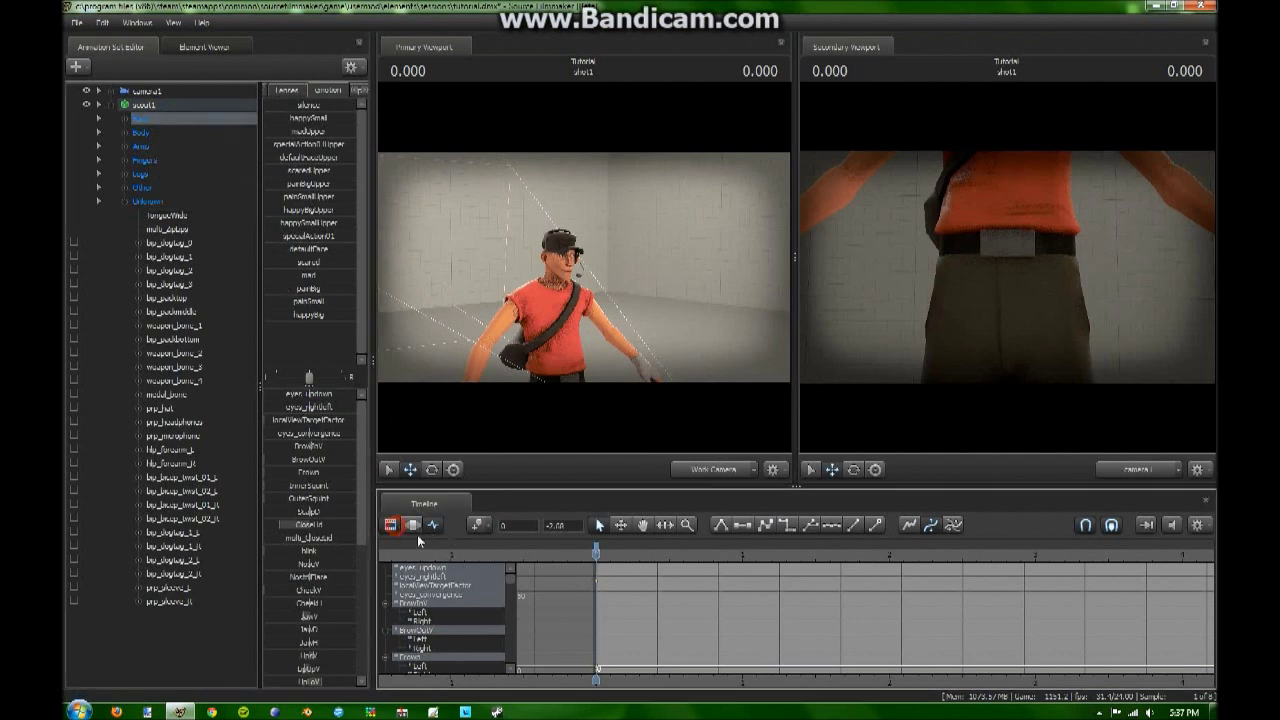
left_click_drag(1212, 648, 1214, 656)
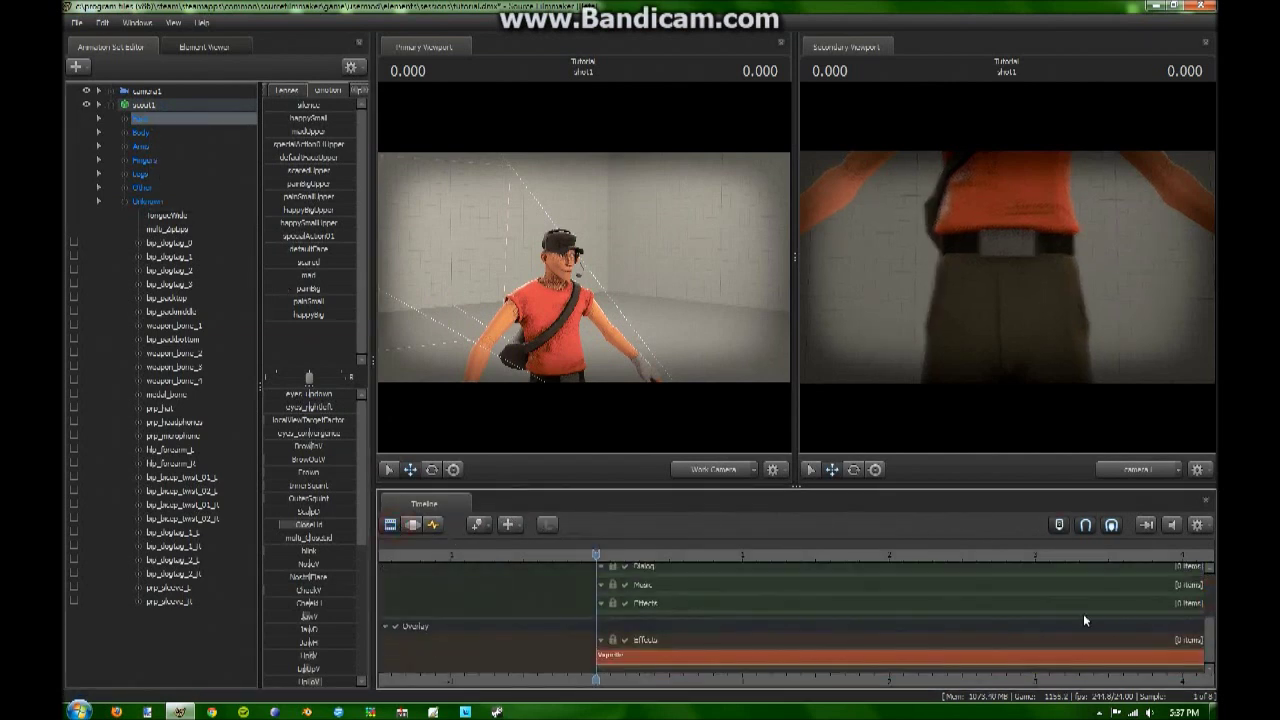
right_click(641, 568)
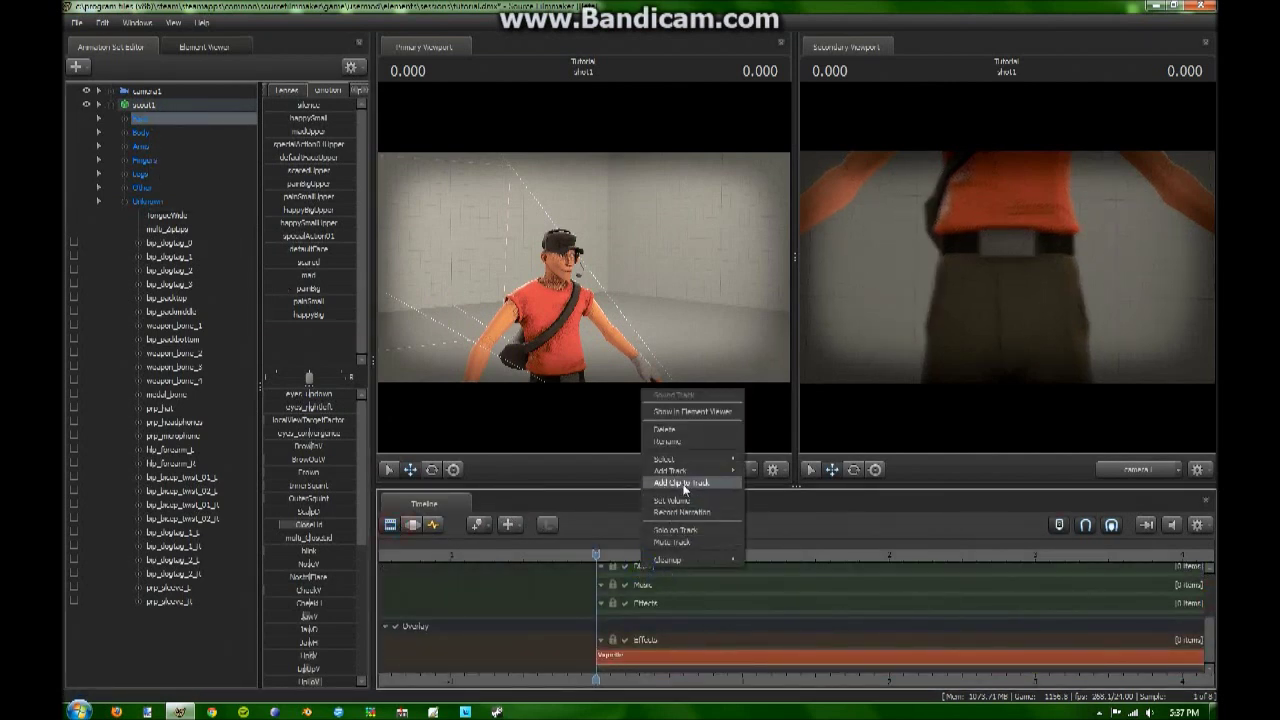
left_click(684, 484)
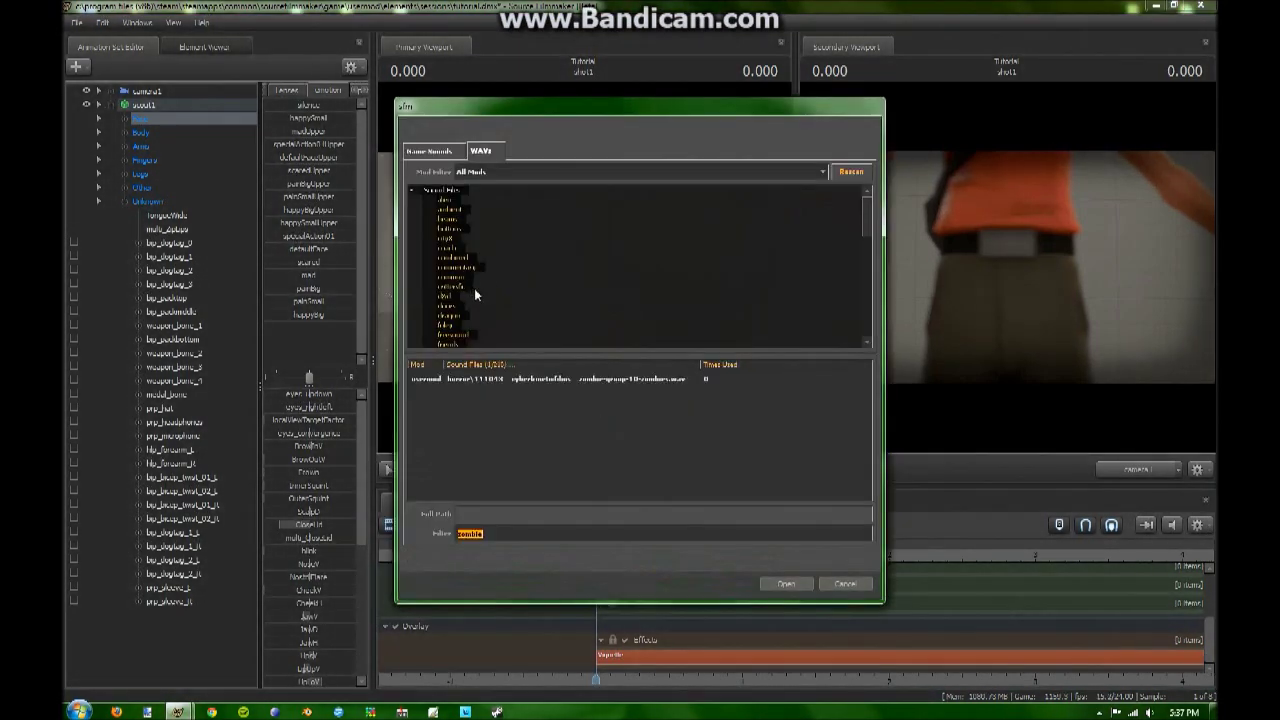
- Filter all sound files by "scout" and add vo\taunts\scout_taunts17.wav to the Dialog track
left_click(441, 191)
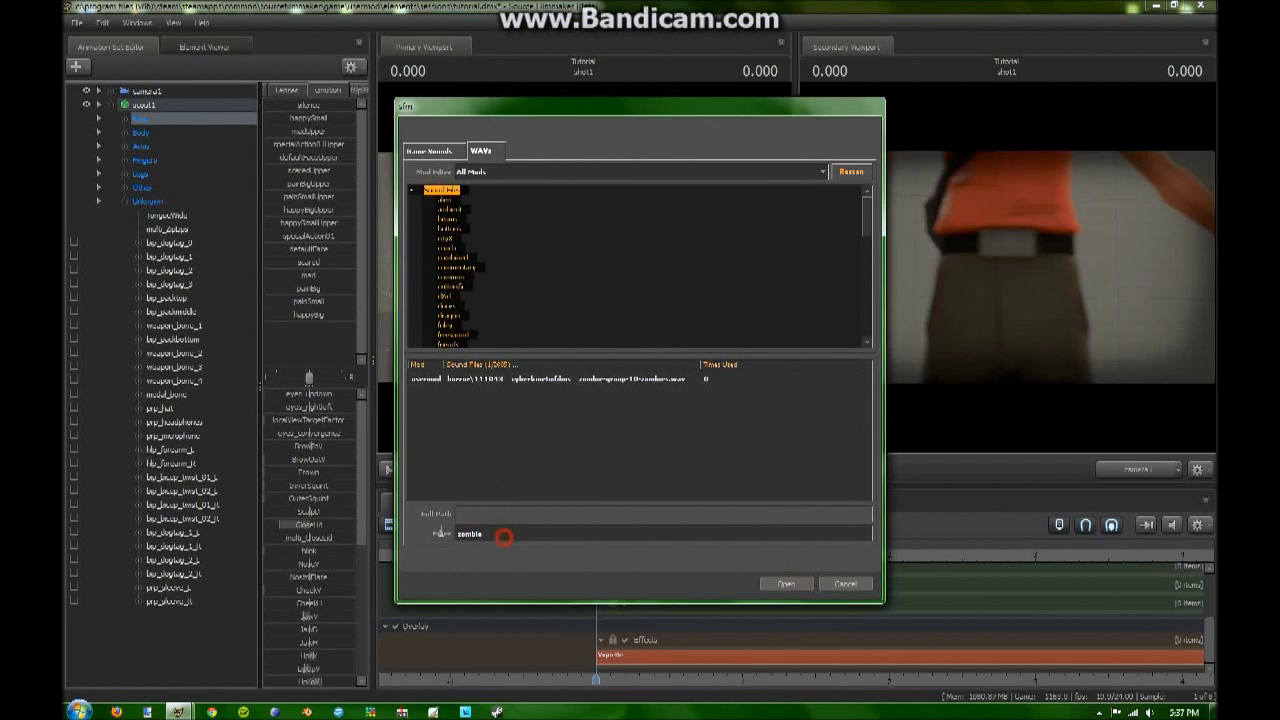
left_click_drag(500, 535, 443, 536)
key("BackSpace")
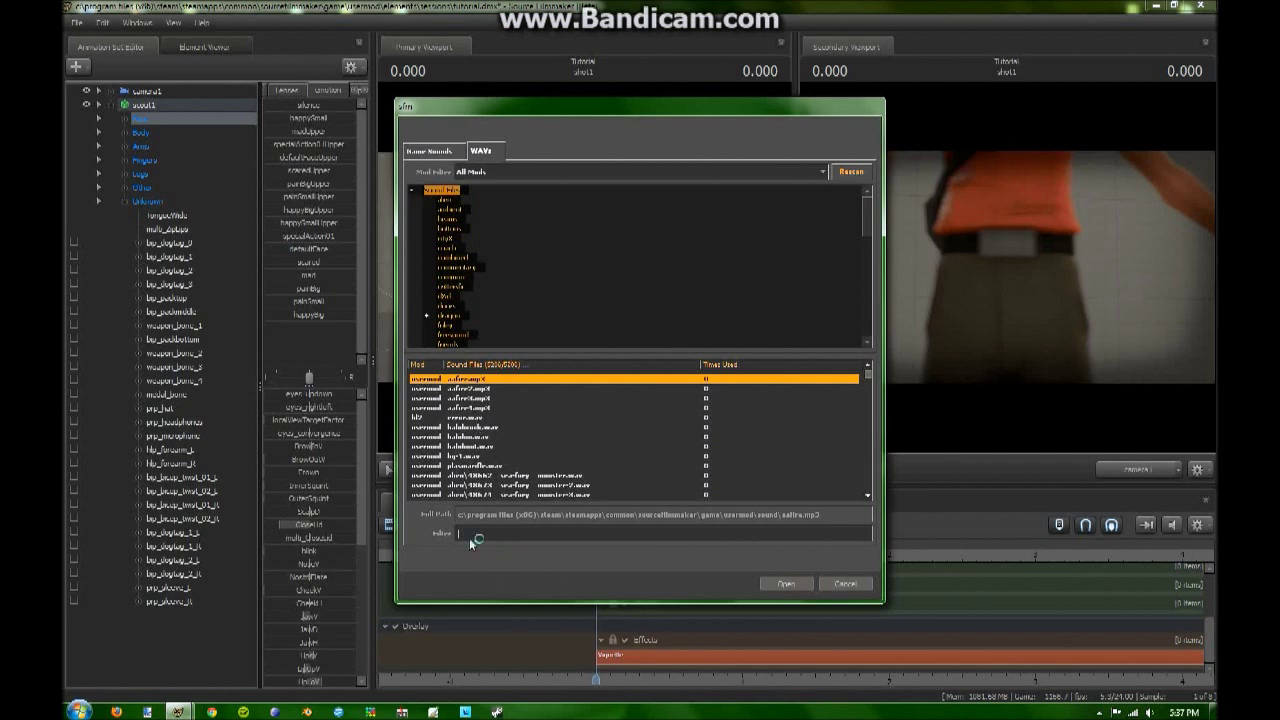
type("scout")
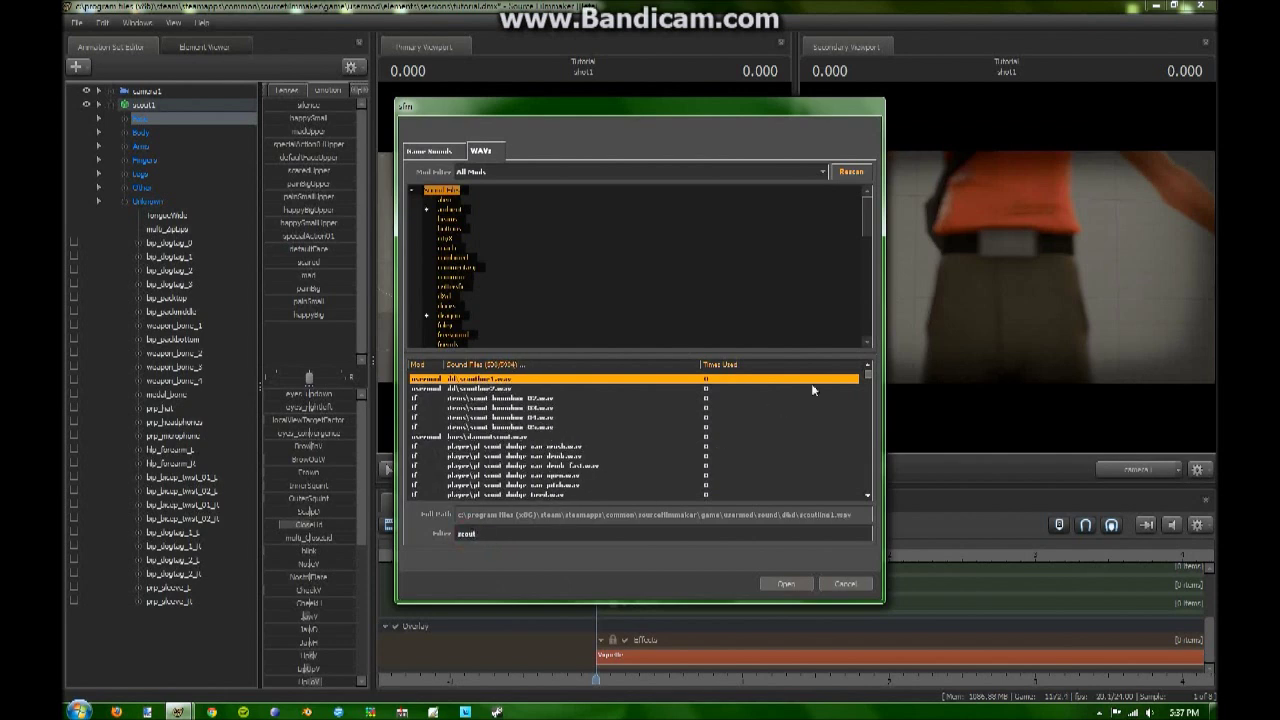
left_click_drag(872, 376, 868, 500)
left_click(489, 427)
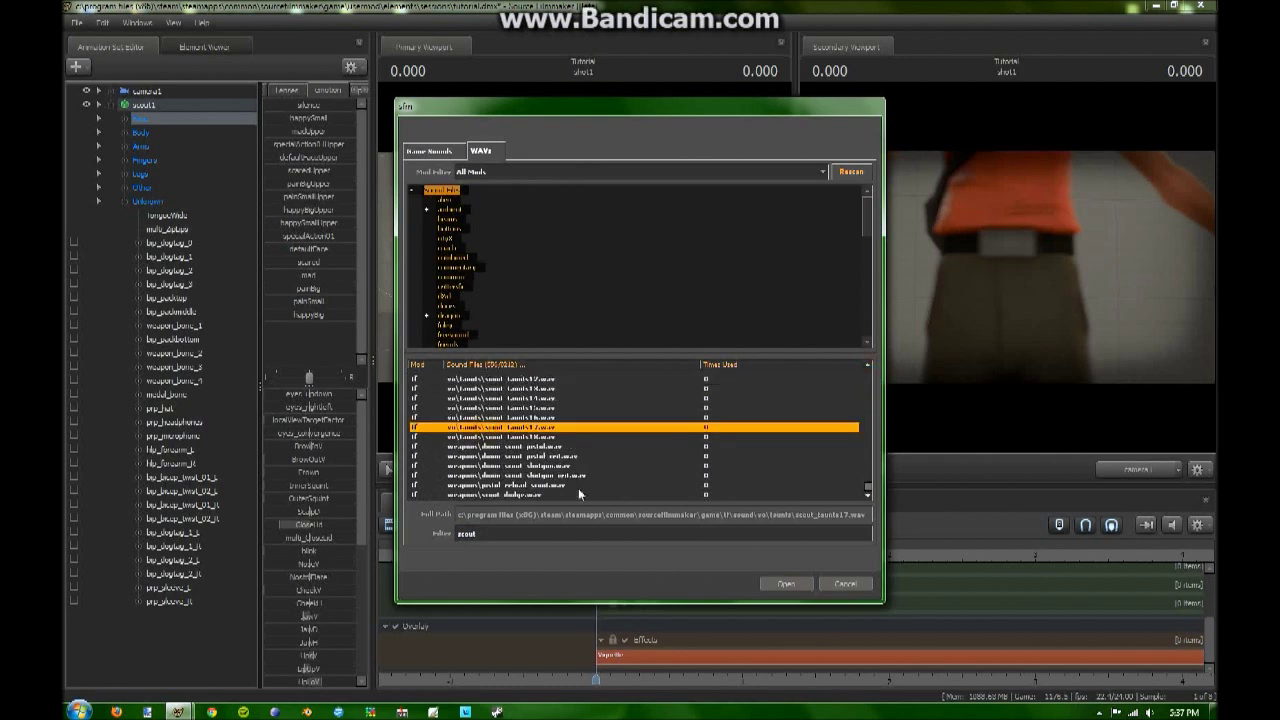
left_click(788, 583)
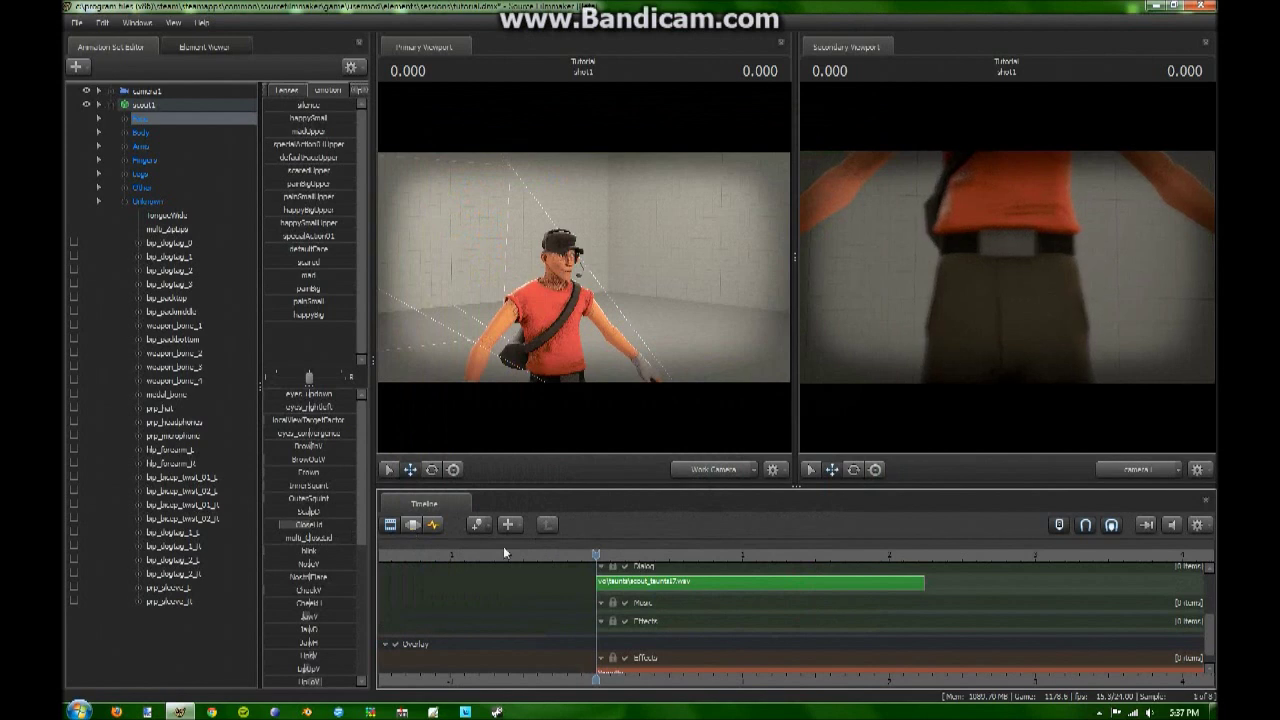
- Extract phonemes from the selected scout_taunts17.wav clip onto scout1's face using the default extraction settings
left_click(666, 584)
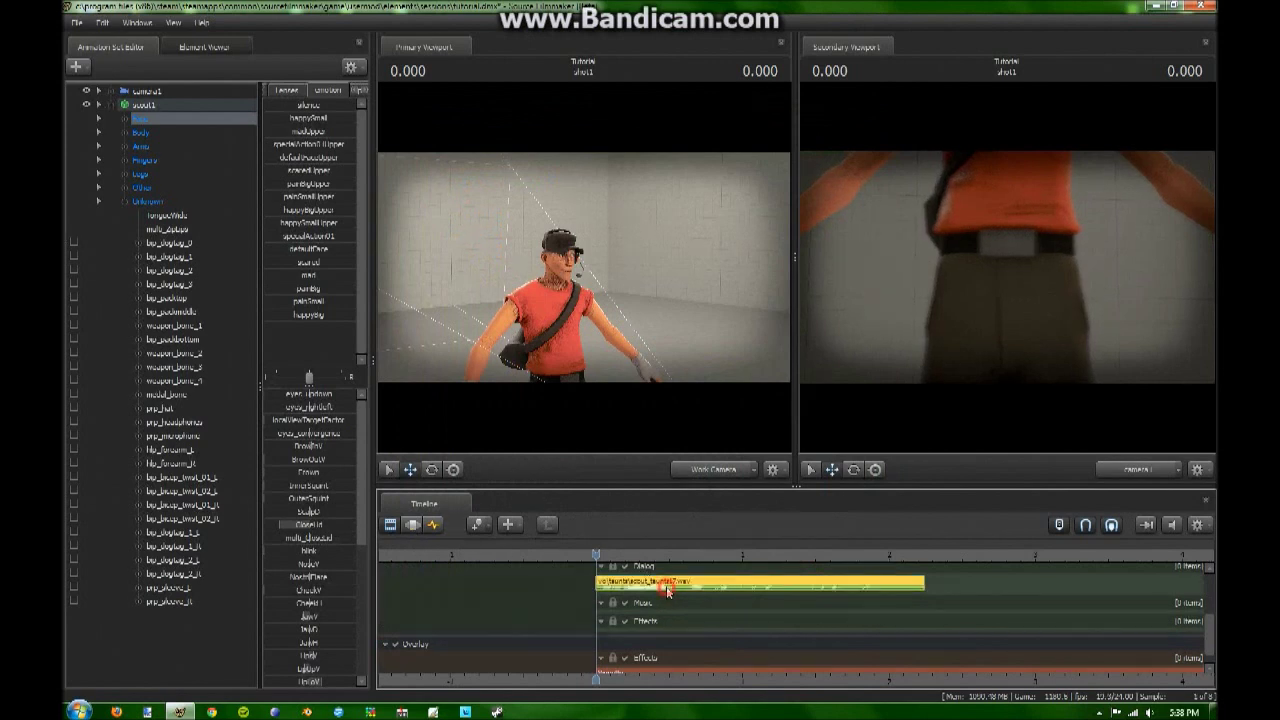
right_click(137, 122)
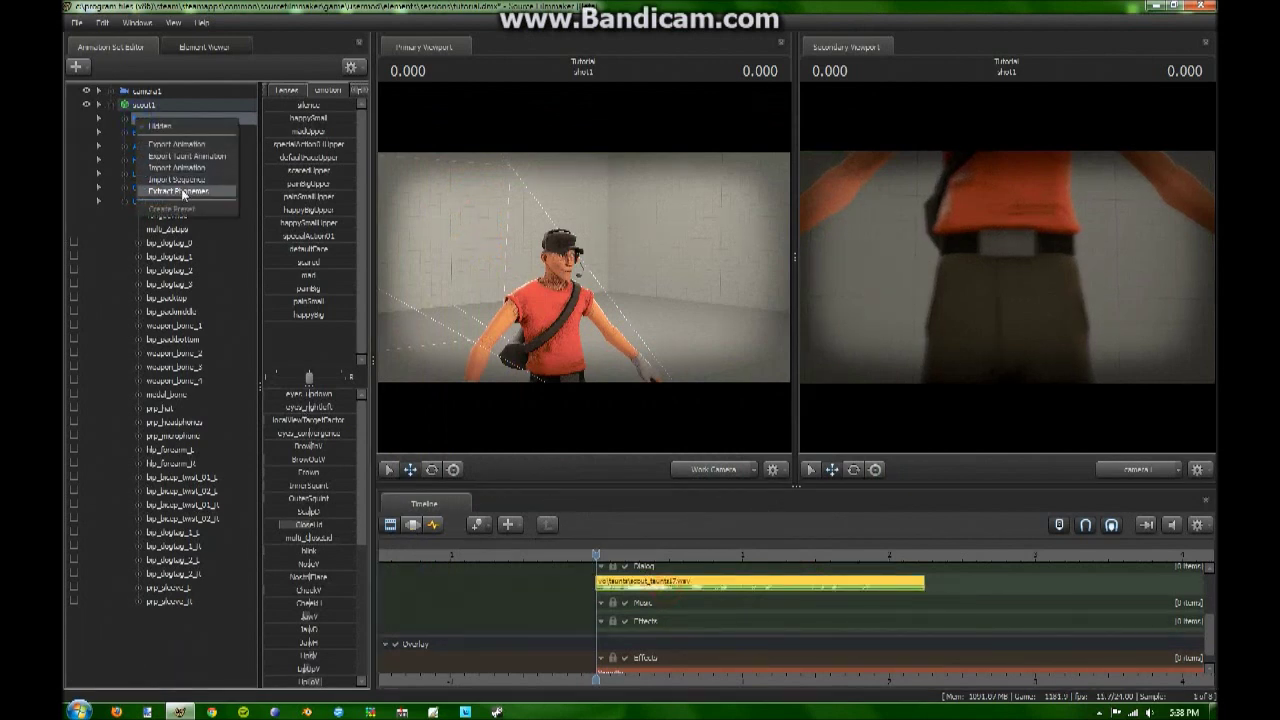
left_click(180, 189)
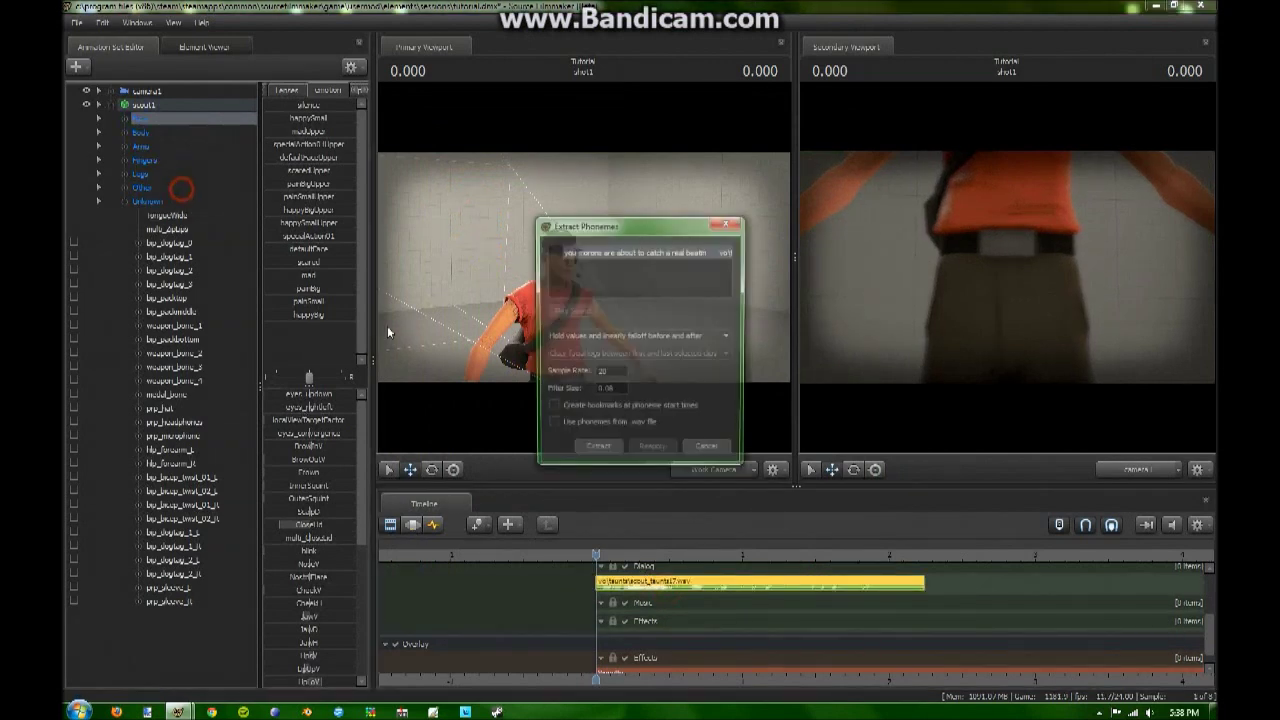
left_click(600, 451)
- Play back the lip-synced dialog, return to the start of the shot and bring scout1's face into close-up
key("space")
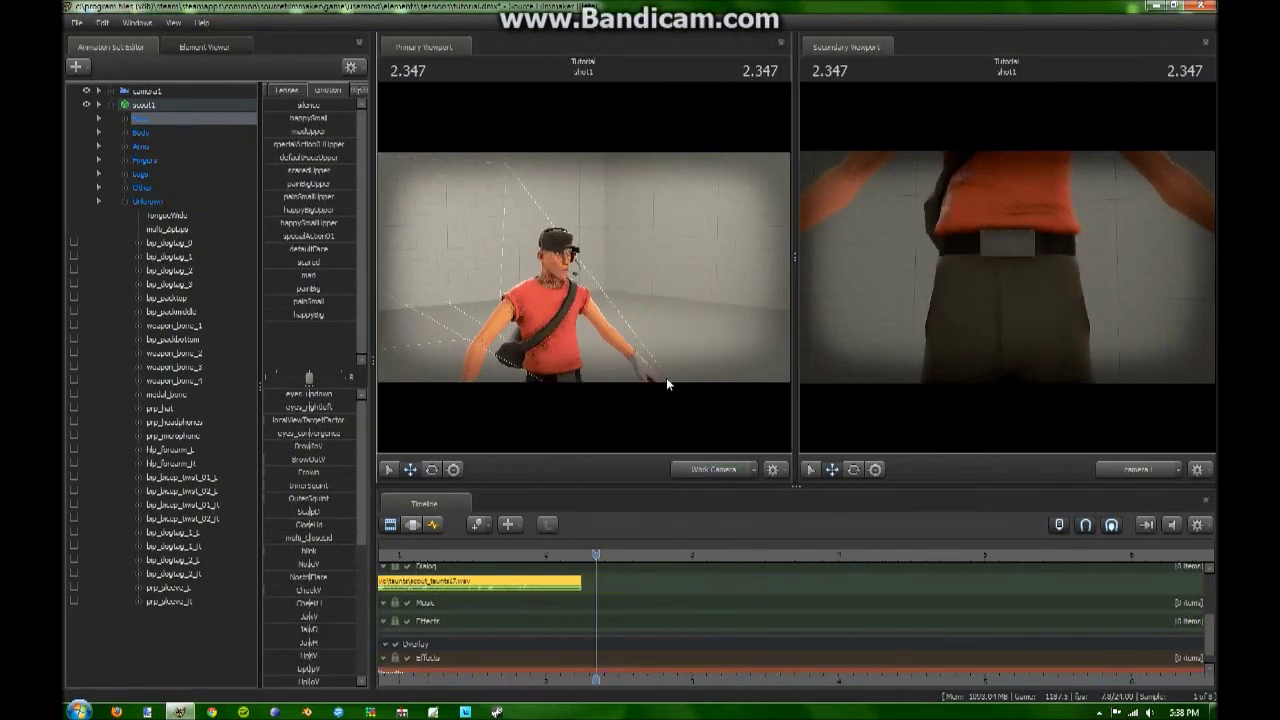
key("space")
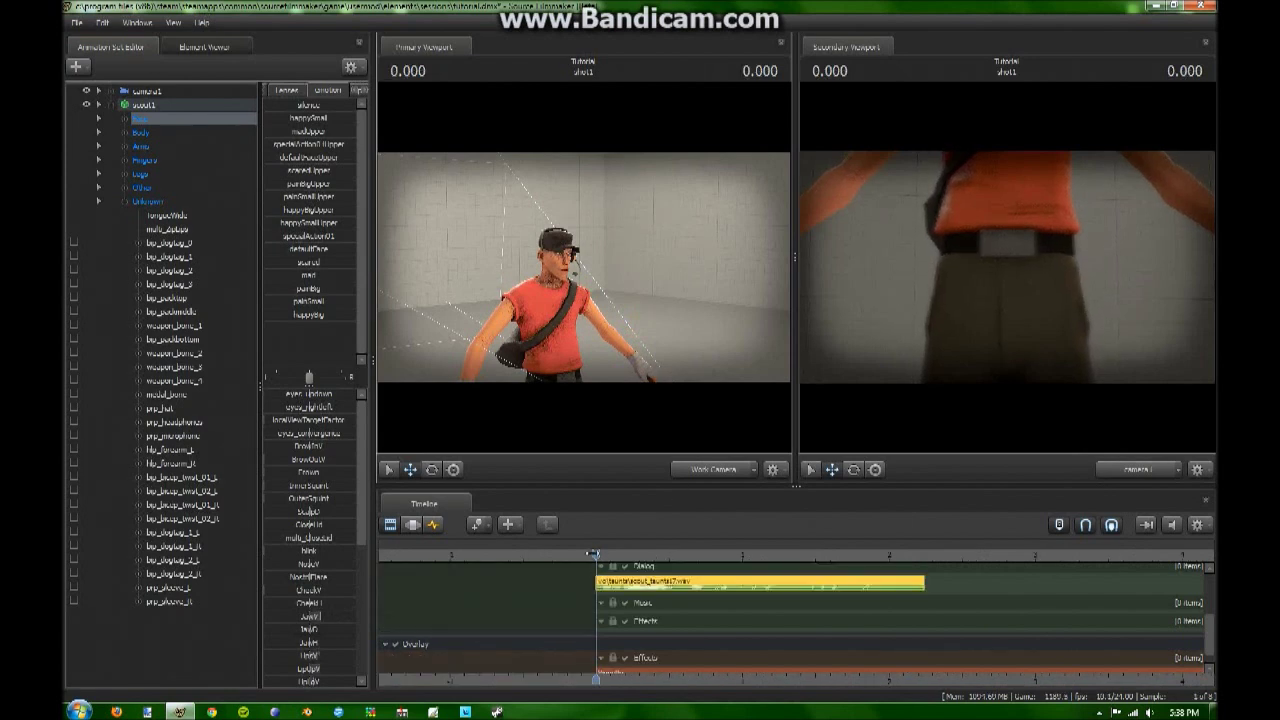
left_click_drag(593, 553, 883, 579)
key("Home")
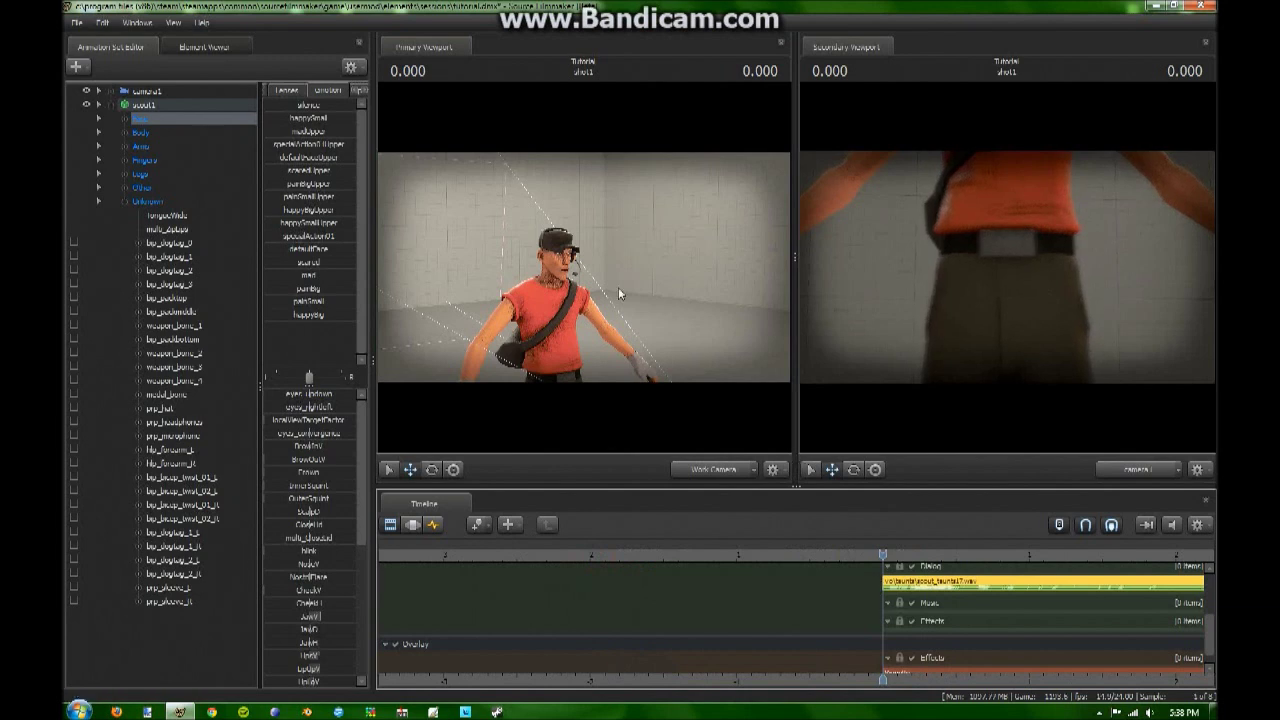
key("w")
left_click_drag(620, 294, 672, 251)
- Reposition camera1 in the Motion Editor so it frames scout1's head and shoulders
left_click(975, 98)
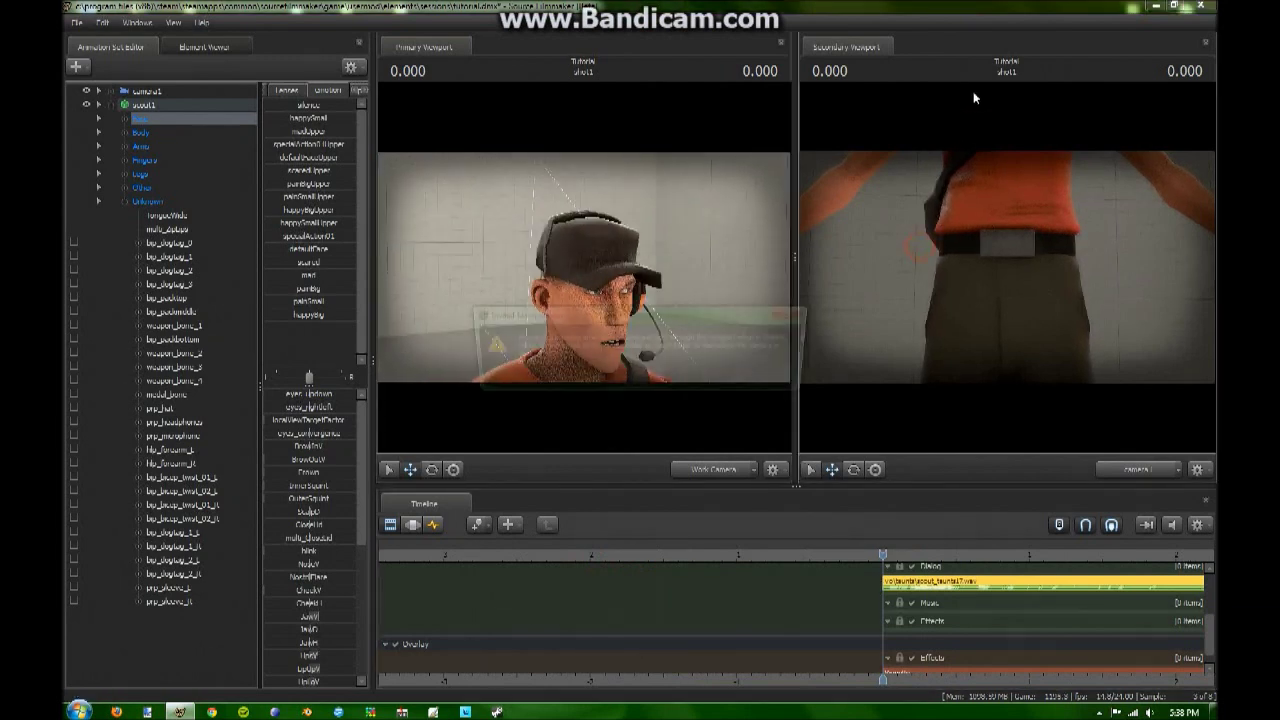
left_click(634, 374)
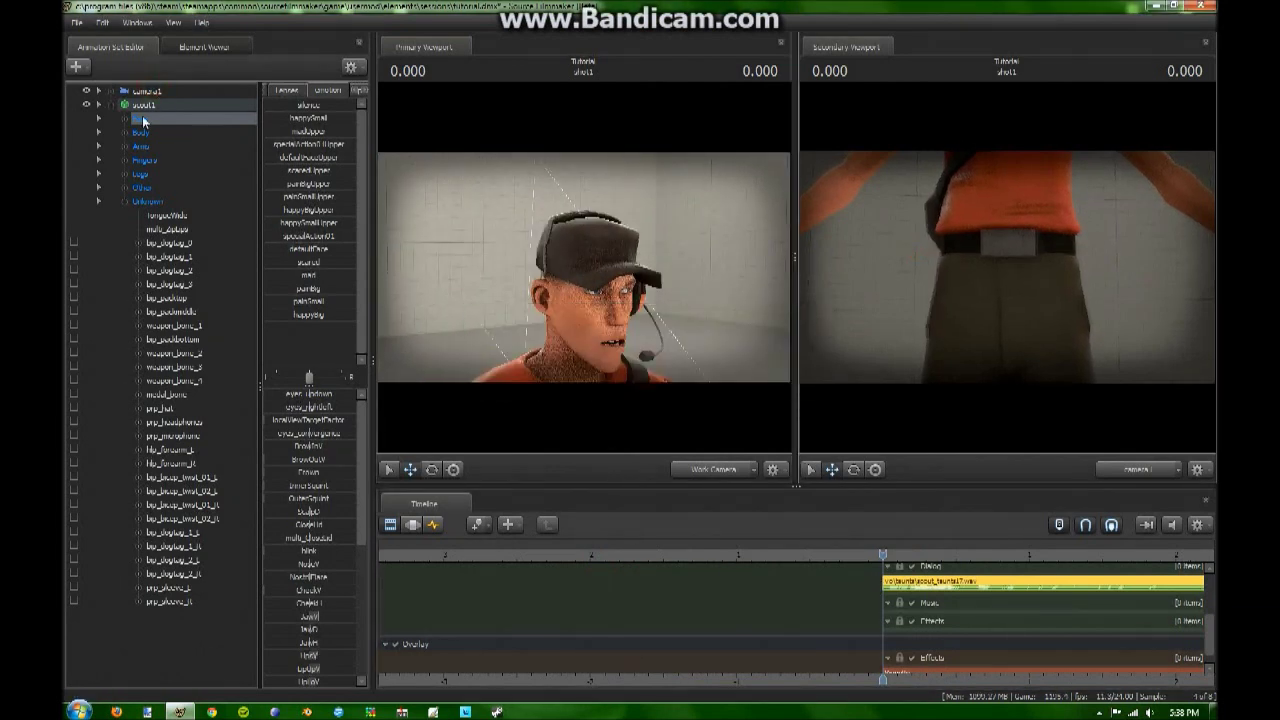
left_click(142, 94)
key("F3")
left_click_drag(837, 360, 837, 275)
left_click_drag(1007, 268, 933, 401)
key("a")
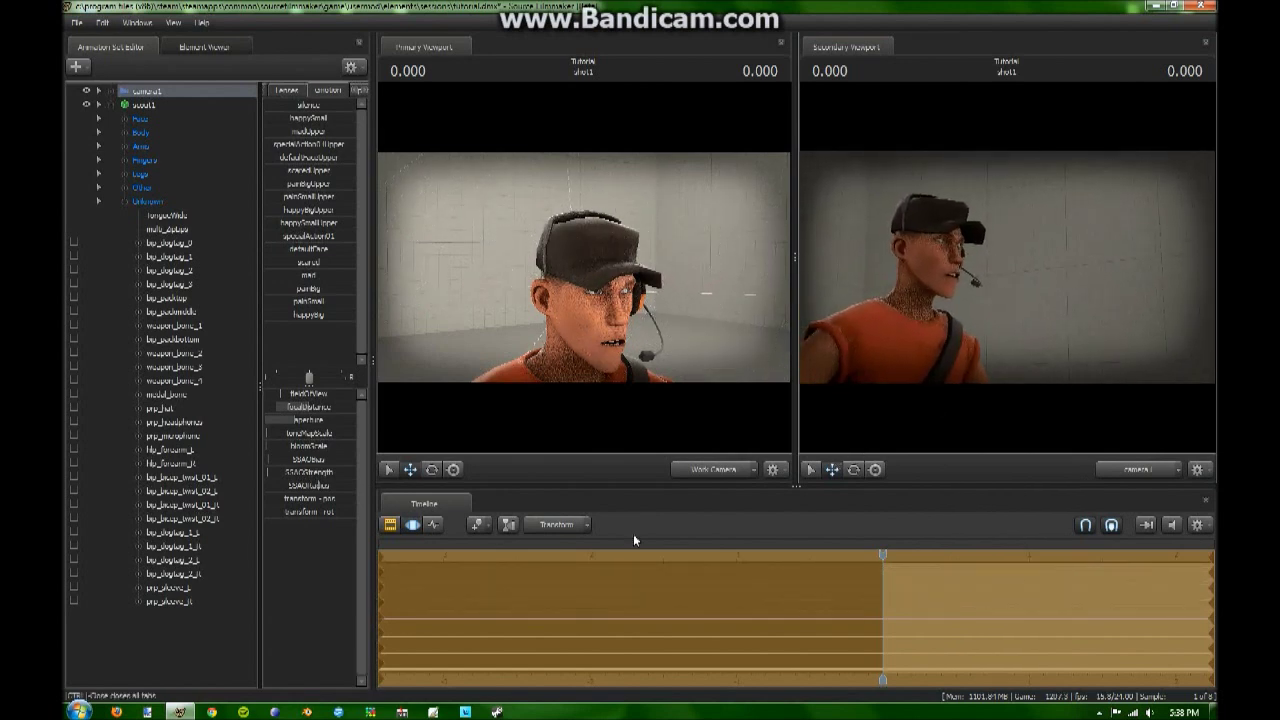
- Mute the scout_taunts17.wav clip on the Dialog track in the Clip Editor
left_click(542, 549)
left_click(433, 524)
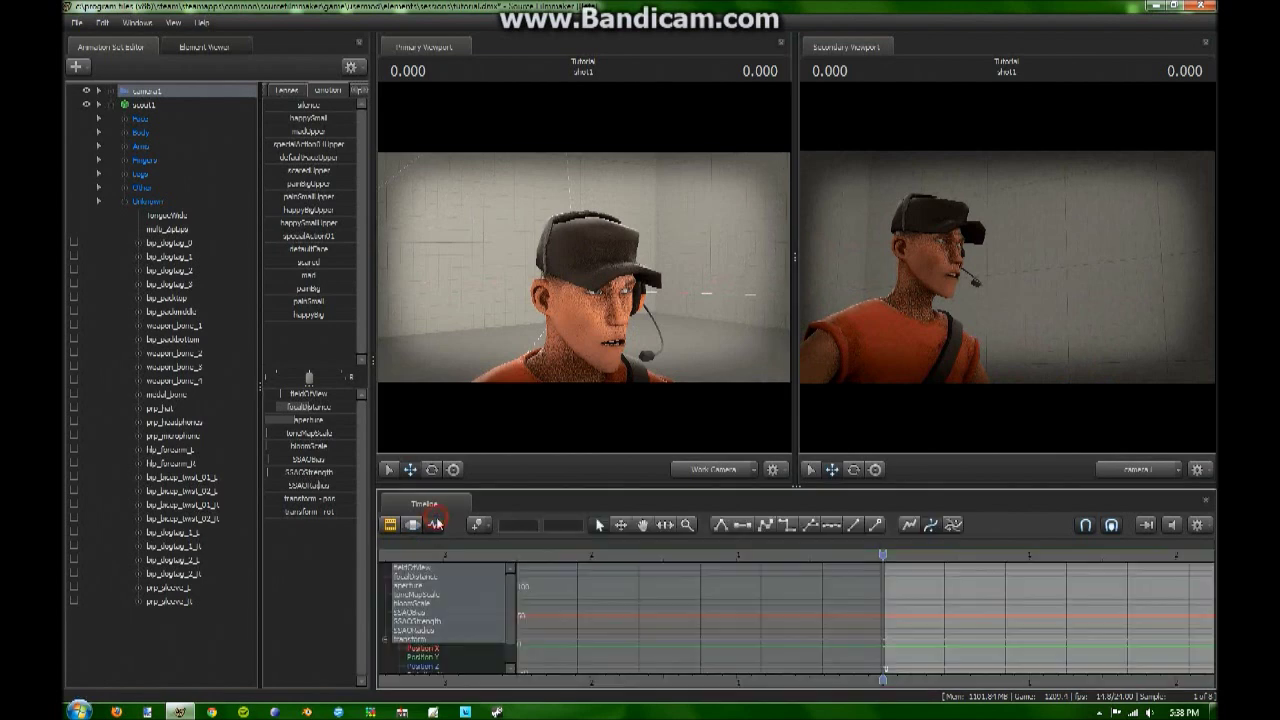
left_click_drag(635, 354, 586, 270)
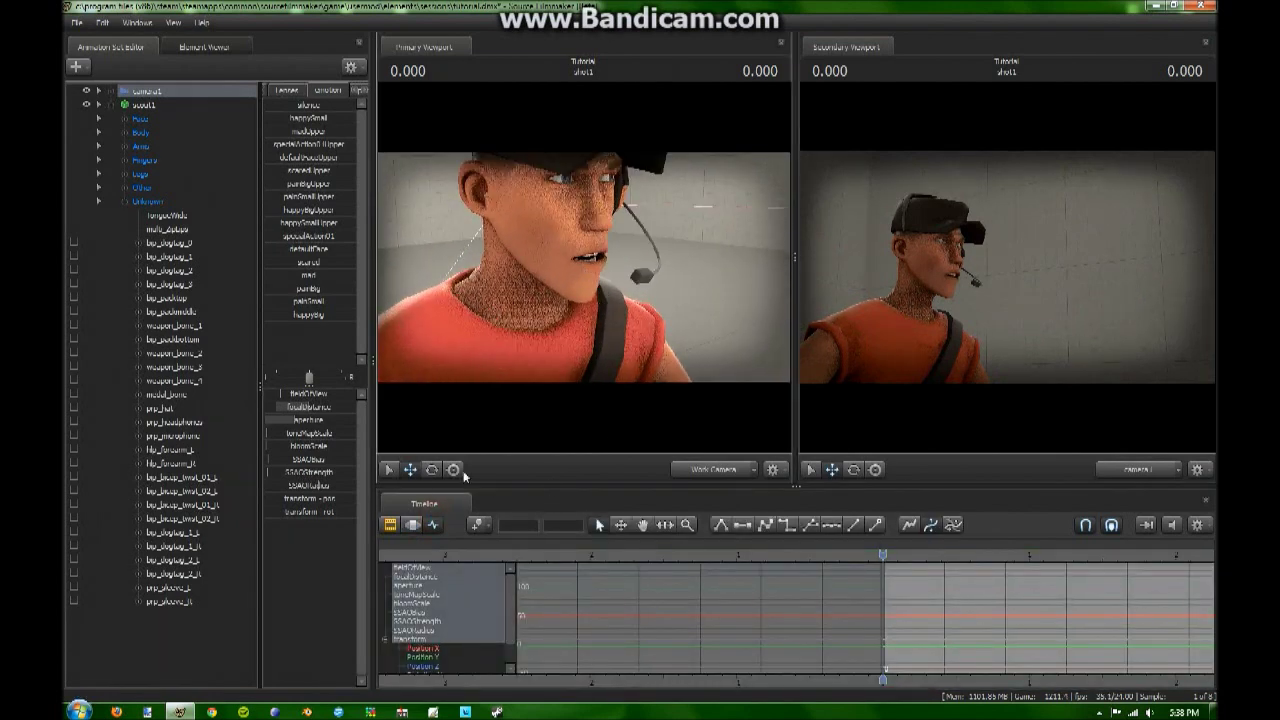
left_click(390, 524)
right_click(968, 586)
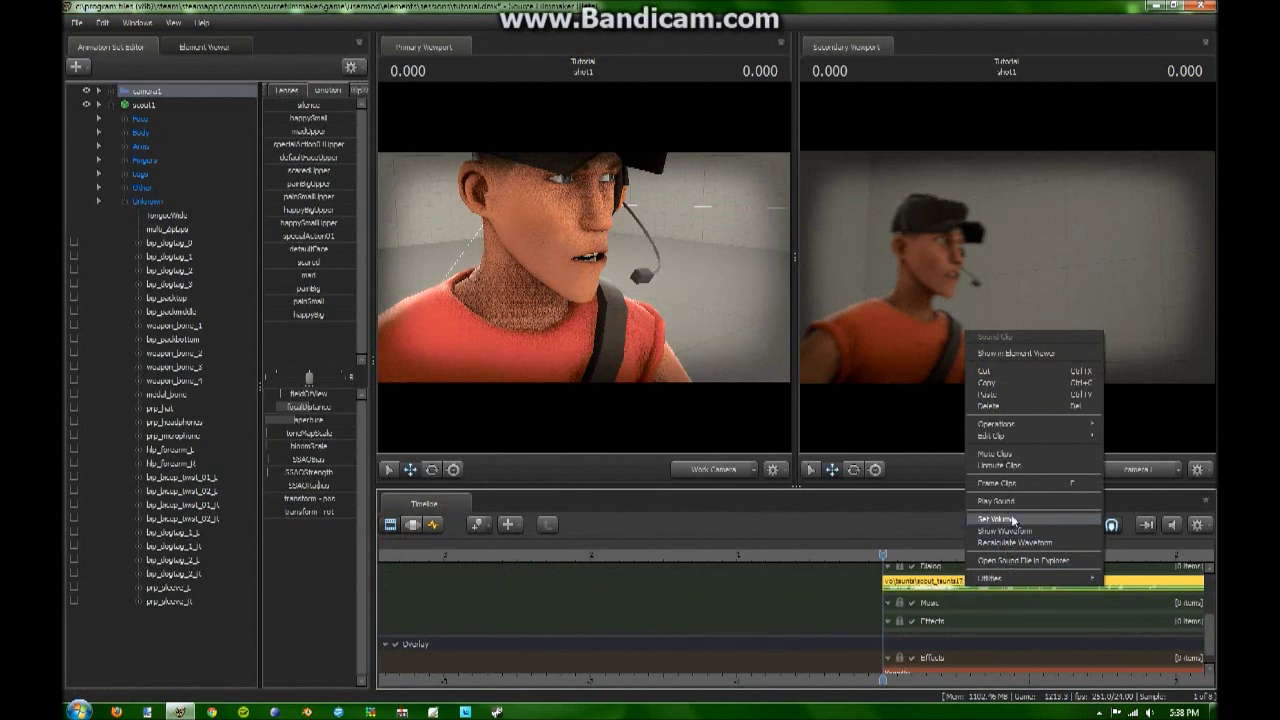
left_click(1002, 454)
- Replay the shot with the dialog clip muted to examine scout1's lip movements, then view the face from another angle
key("space")
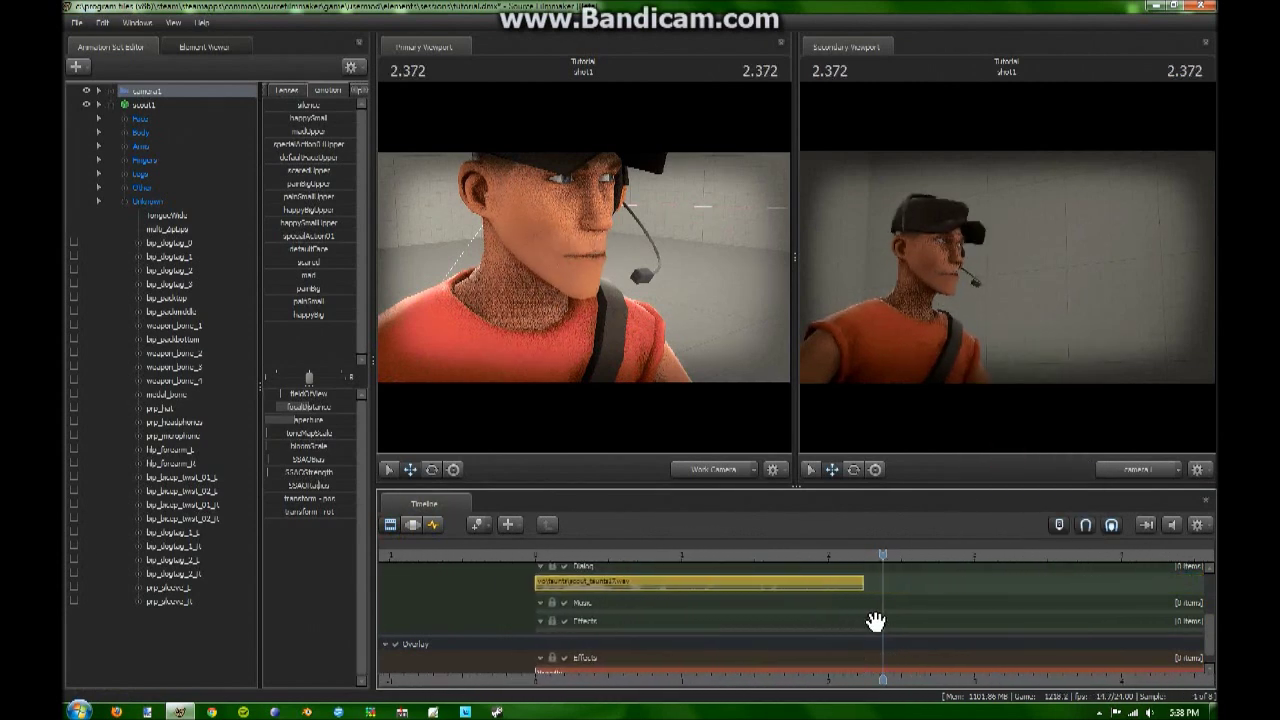
key("Home")
key("space")
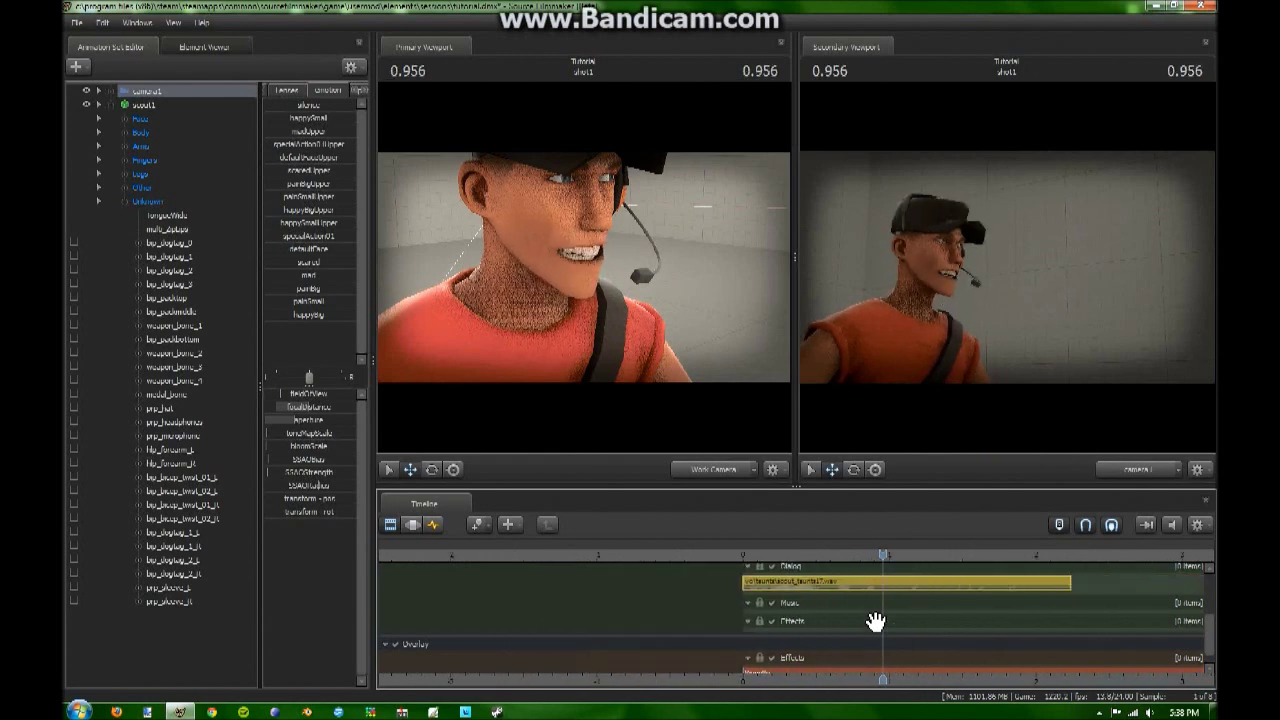
key("space")
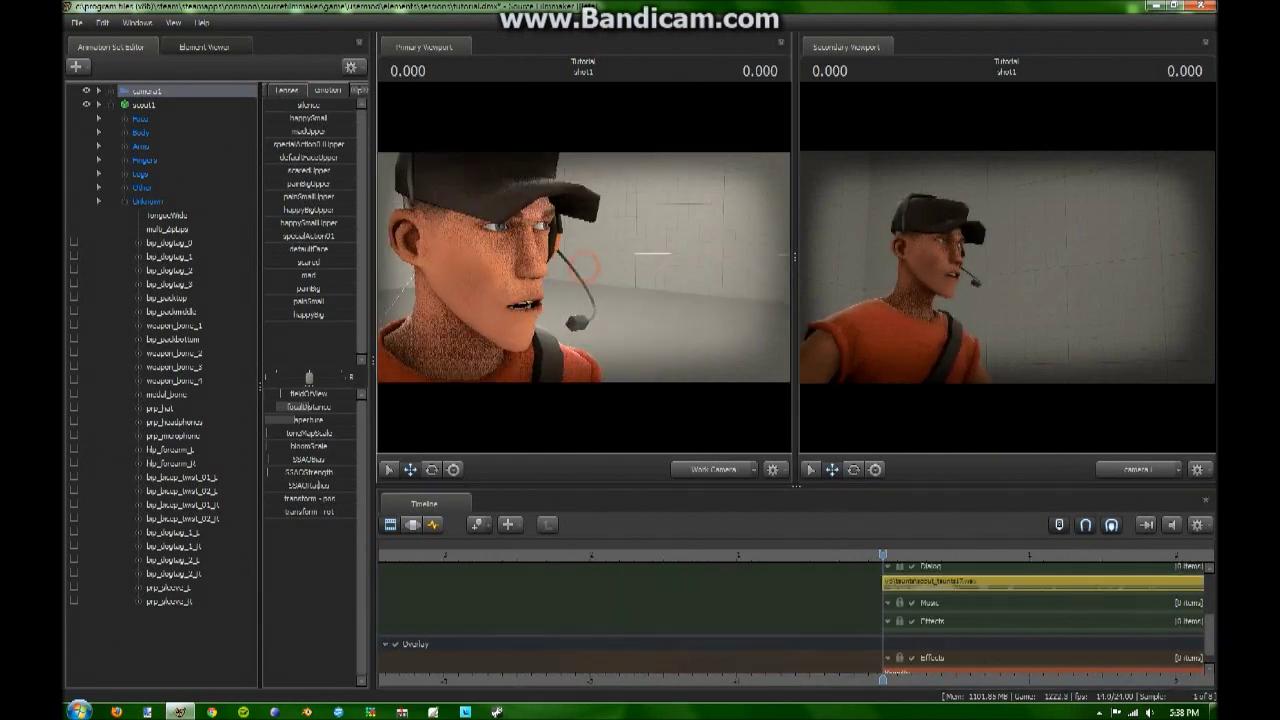
key("s")
mouse_move(584, 267)
left_mouse_down()
mouse_move(614, 265)
mouse_move(590, 268)
left_mouse_up()
key("w")
key("s")
key("w")
key("s")
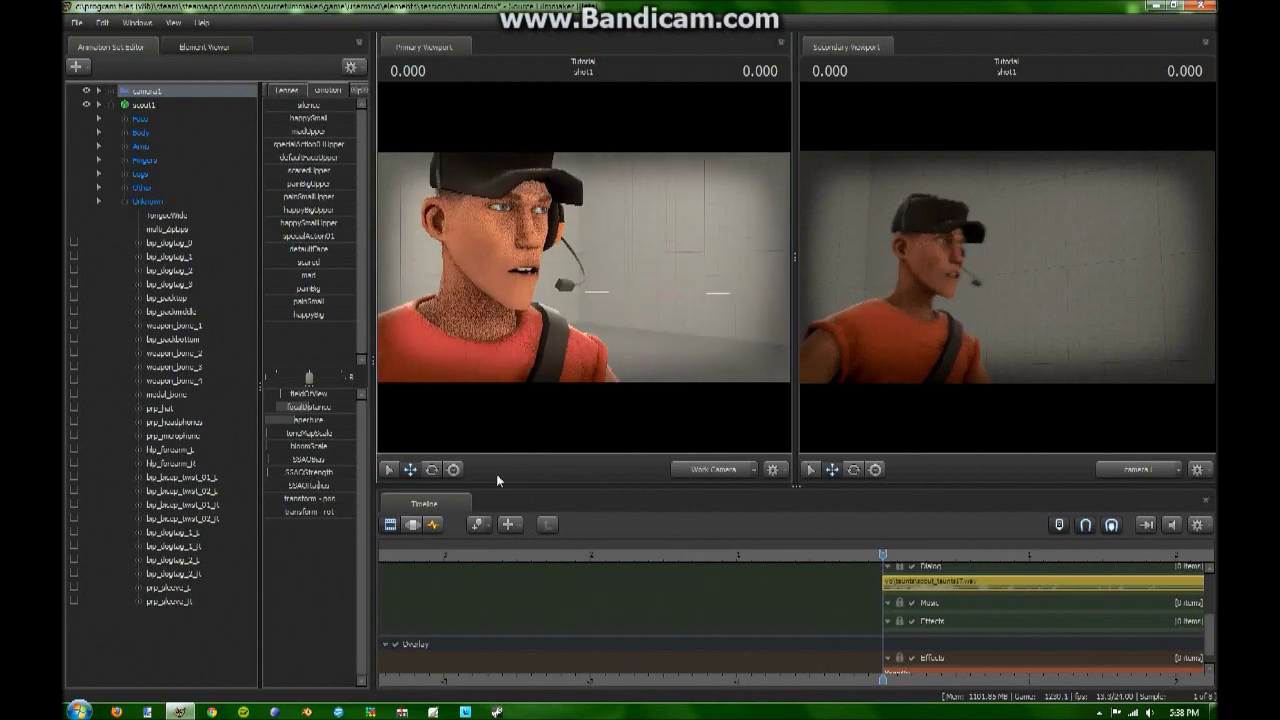
left_click(391, 525)
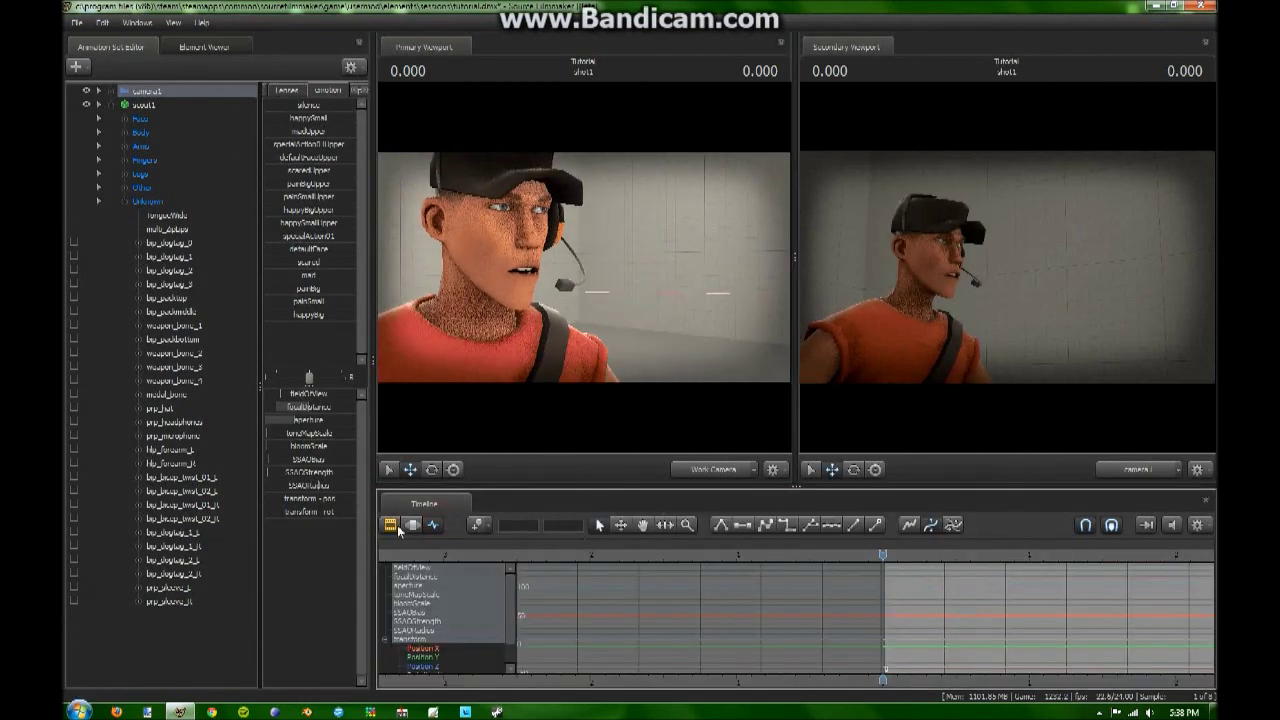
left_click(397, 525)
right_click(940, 580)
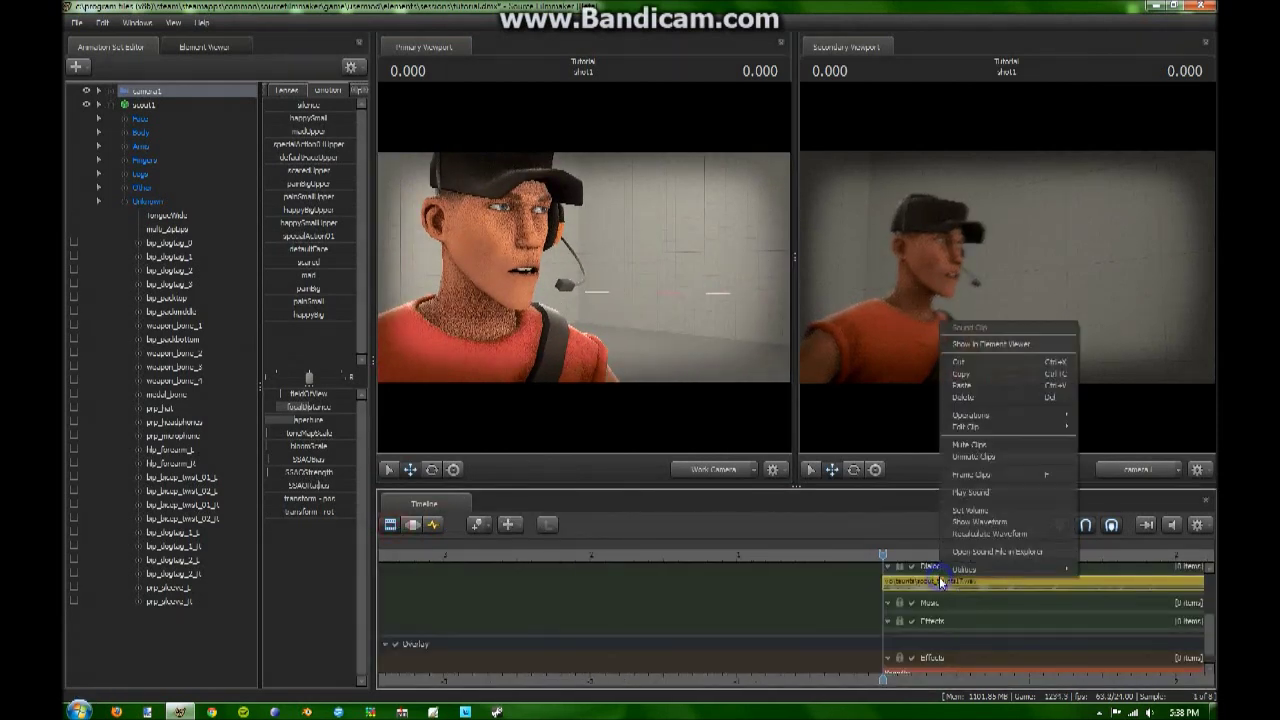
- Reset all of scout1's Face controls across the whole shot with the Default procedural preset in the Motion Editor
left_click(415, 526)
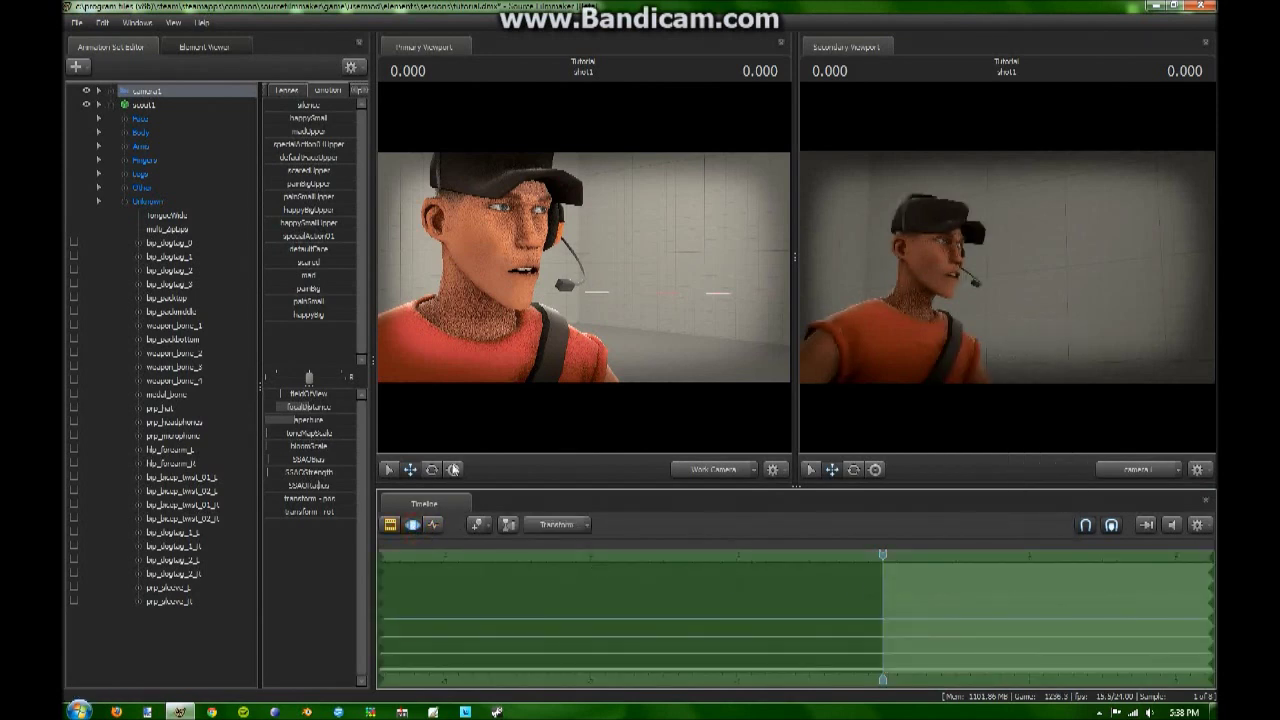
left_click(127, 119)
left_click(139, 119)
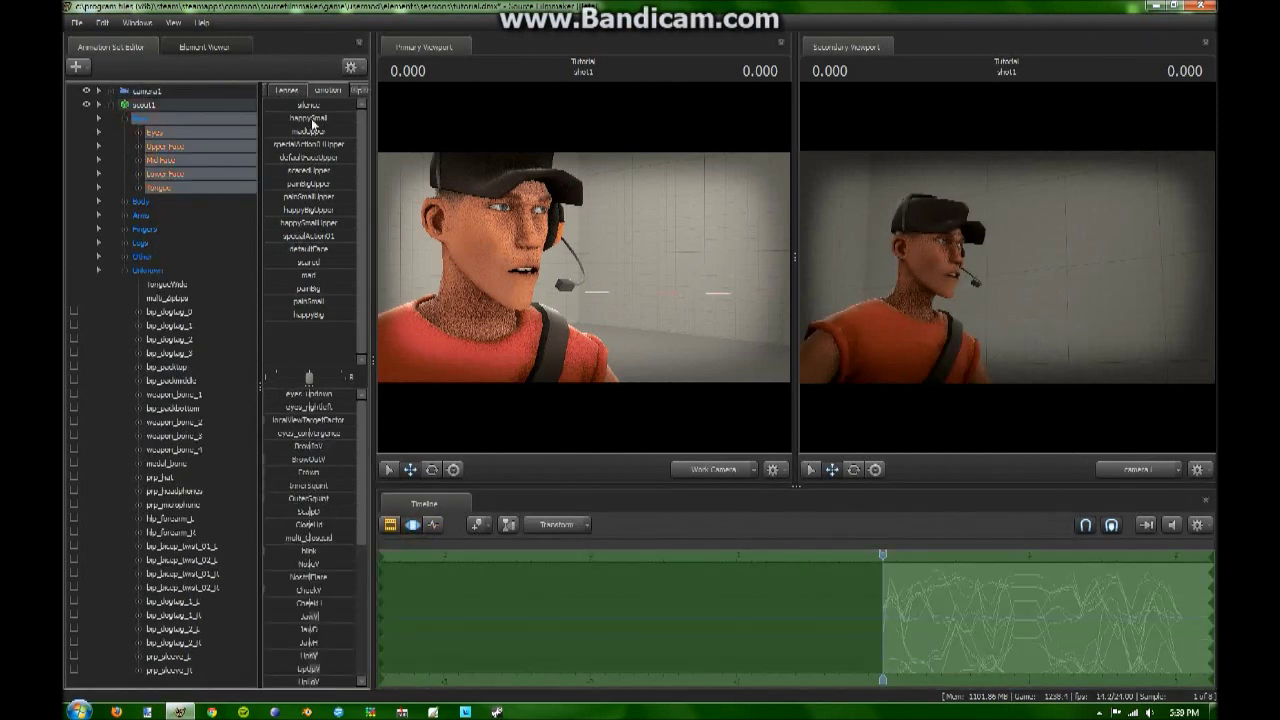
left_click(268, 92)
left_click(295, 118)
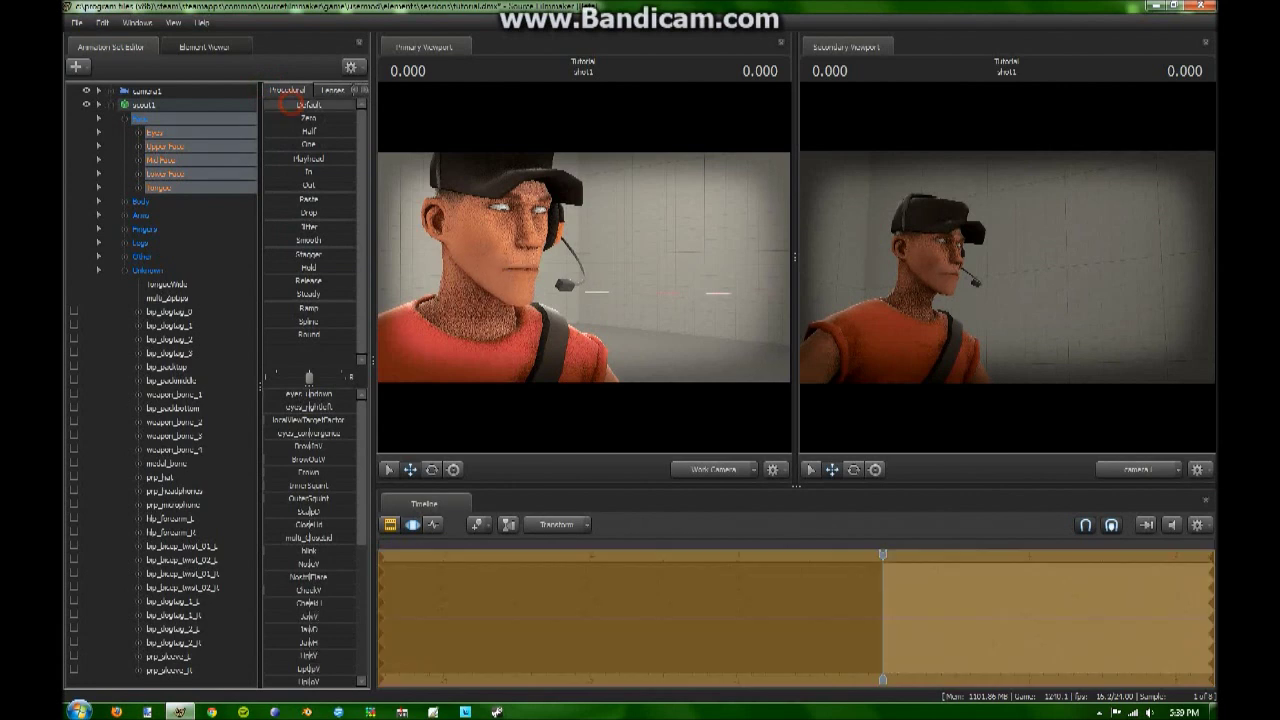
- Examine scout1's reset face and headset from several angles in the Primary Viewport
key("s")
left_click_drag(463, 314, 594, 266)
key("ctrl")
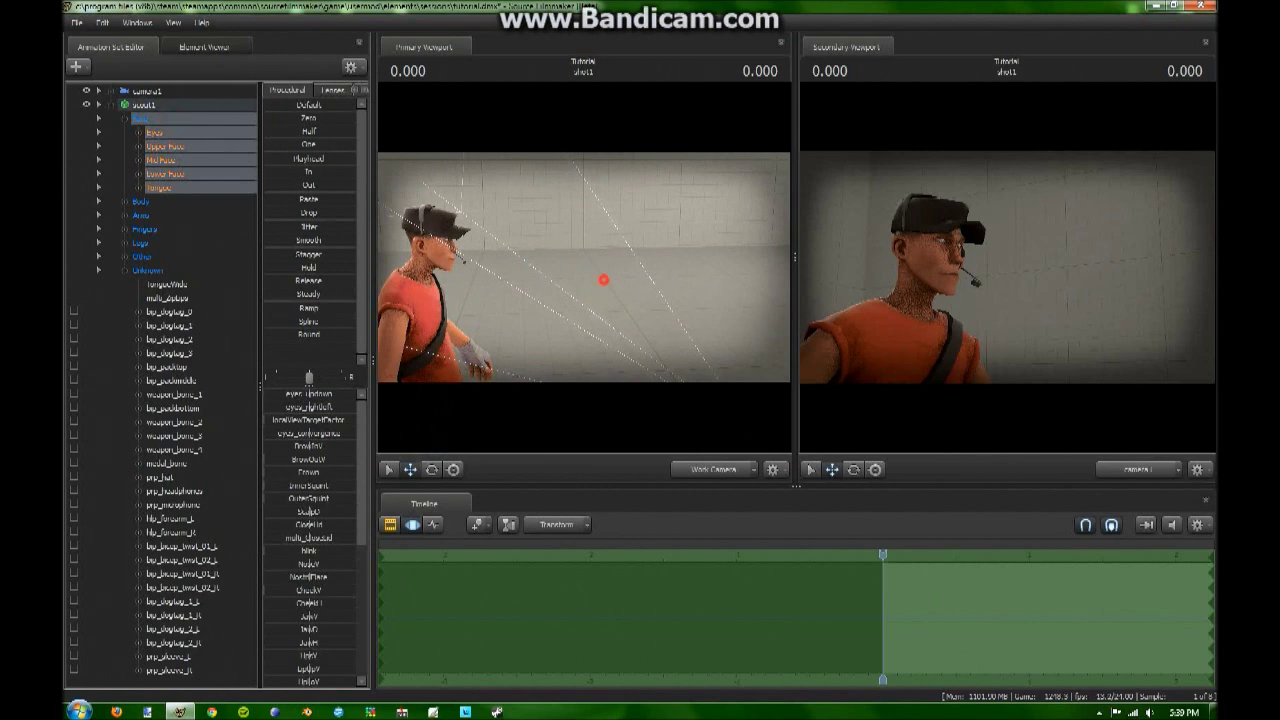
mouse_move(603, 280)
left_mouse_down()
mouse_move(542, 281)
mouse_move(675, 278)
mouse_move(550, 276)
mouse_move(580, 258)
mouse_move(580, 272)
left_mouse_up()
key("w")
key("w")
left_click_drag(528, 350, 630, 340)
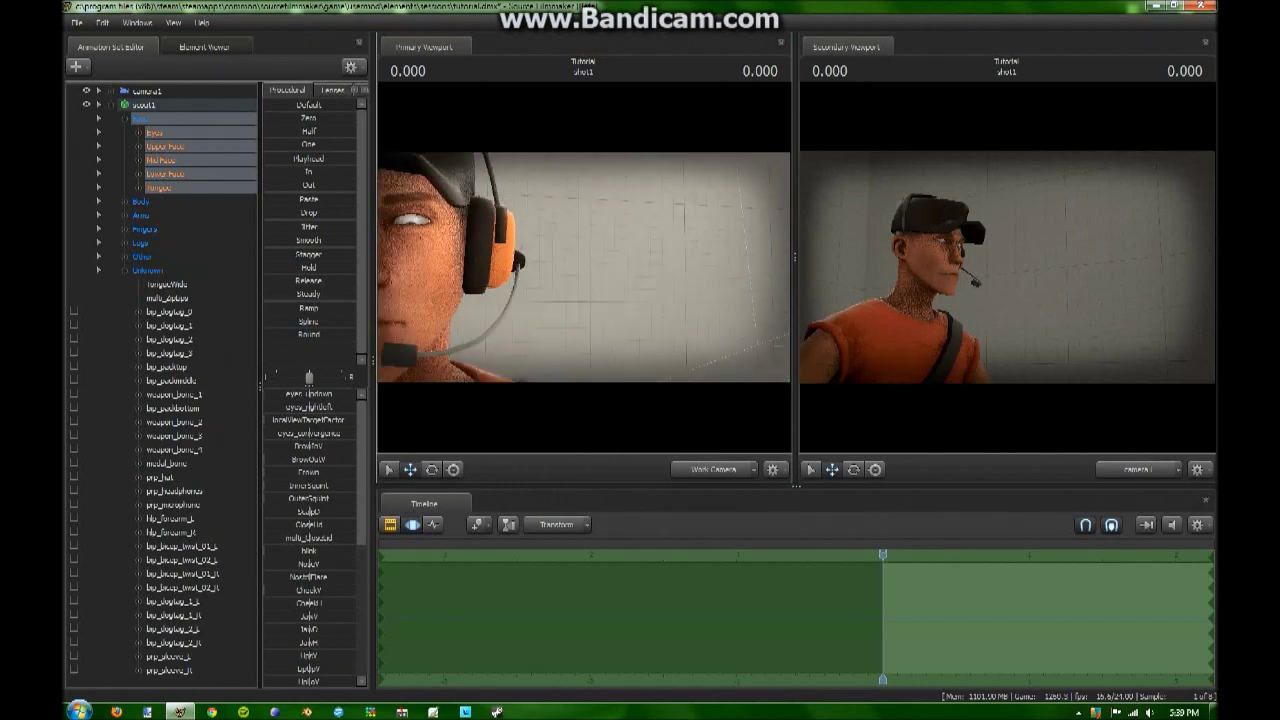
key("s")
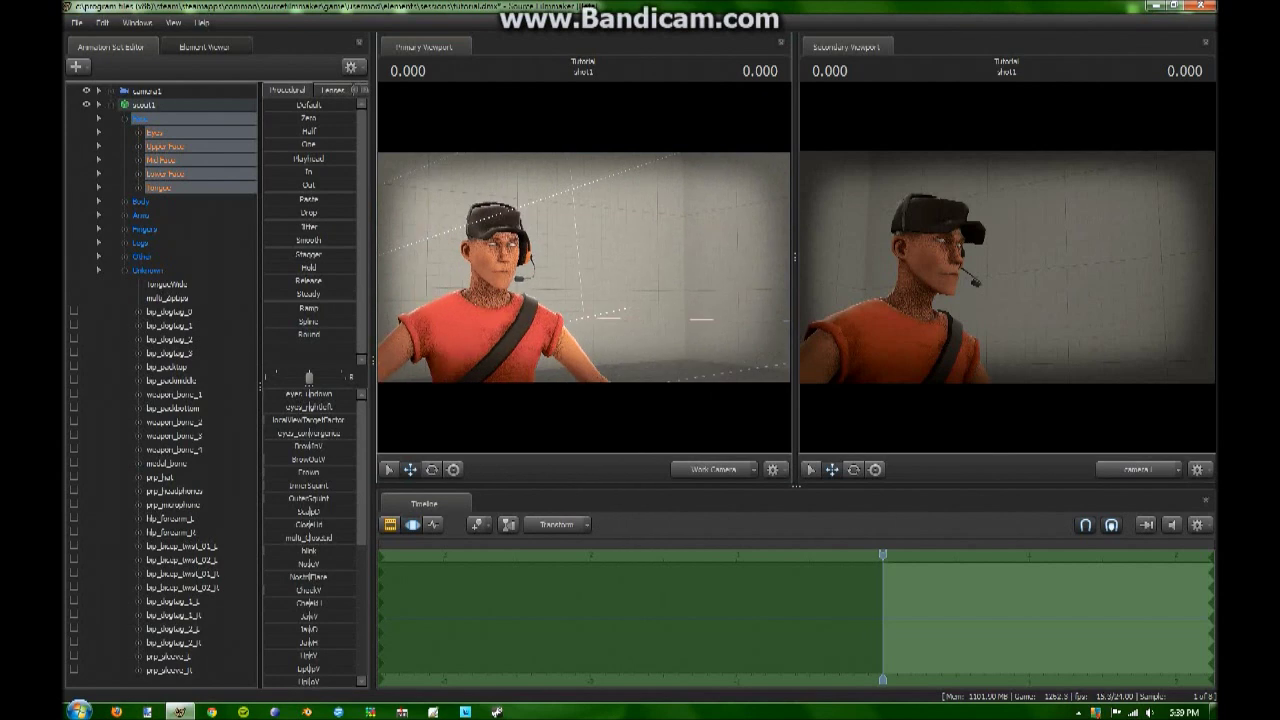
key("w")
key("a")
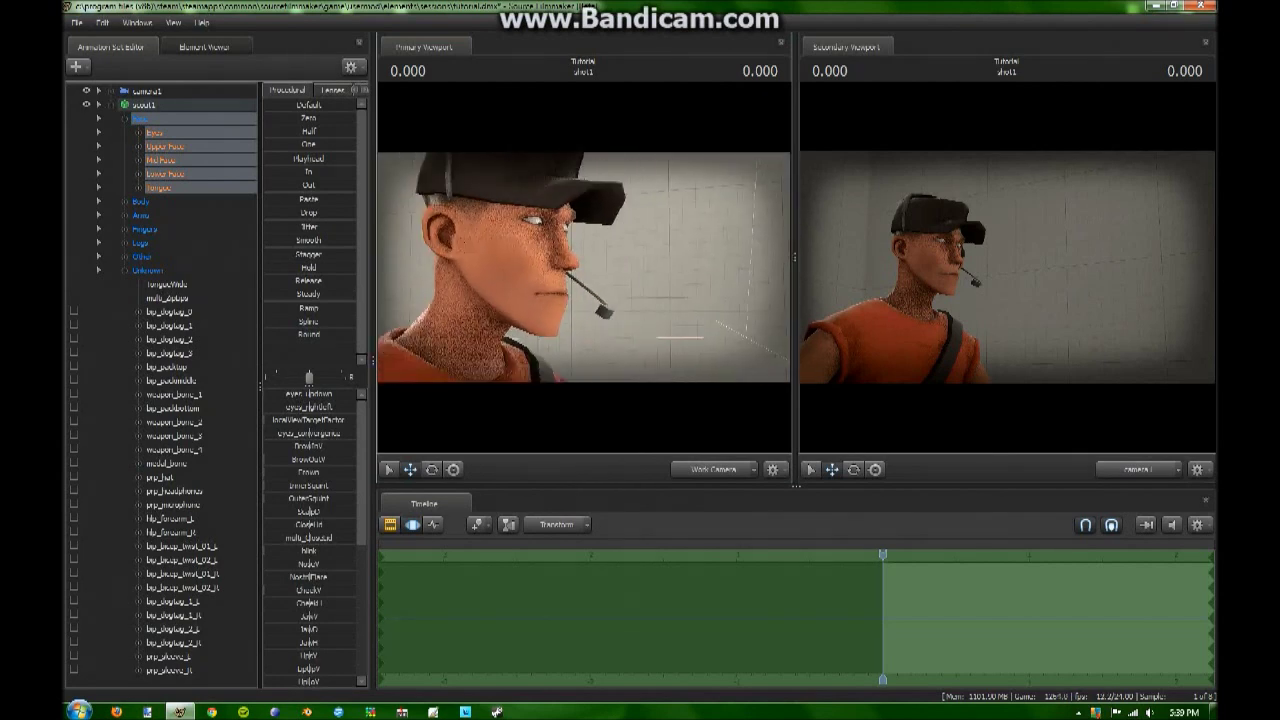
left_click_drag(606, 284, 606, 284)
- Collapse scout1's Face and Unknown control groups, then the whole scout1 animation set
left_click(131, 119)
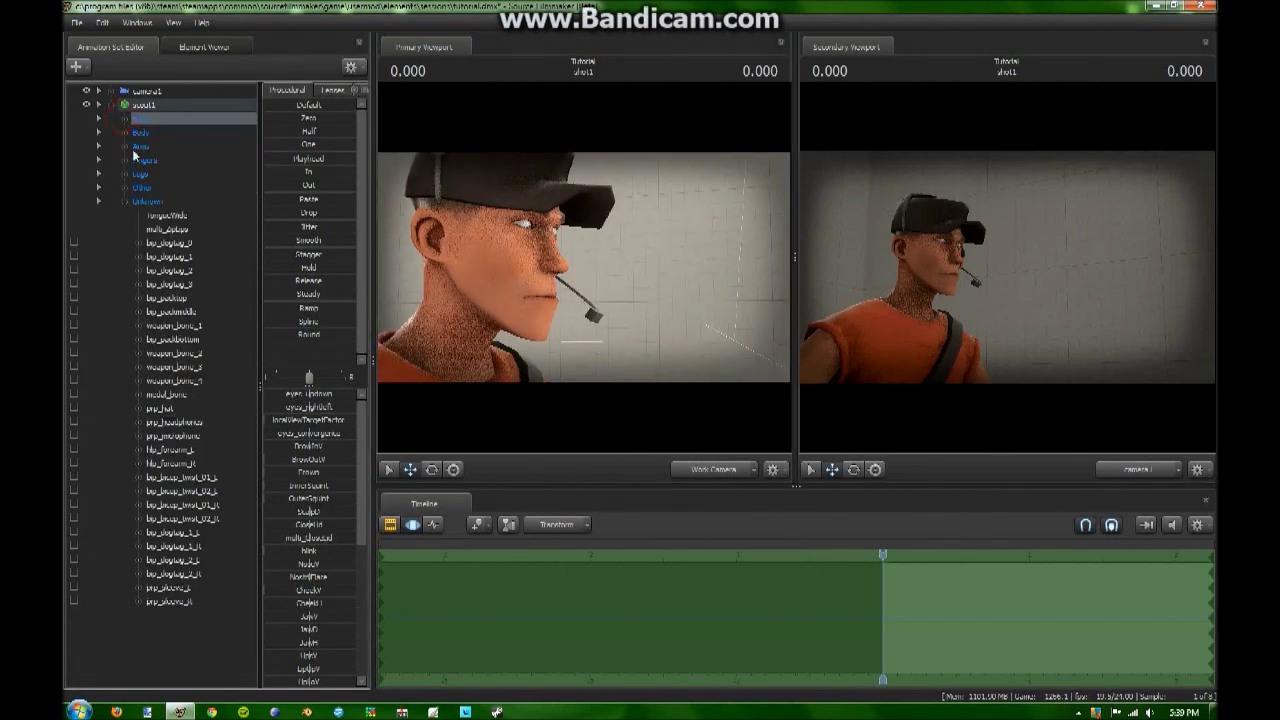
left_click(123, 202)
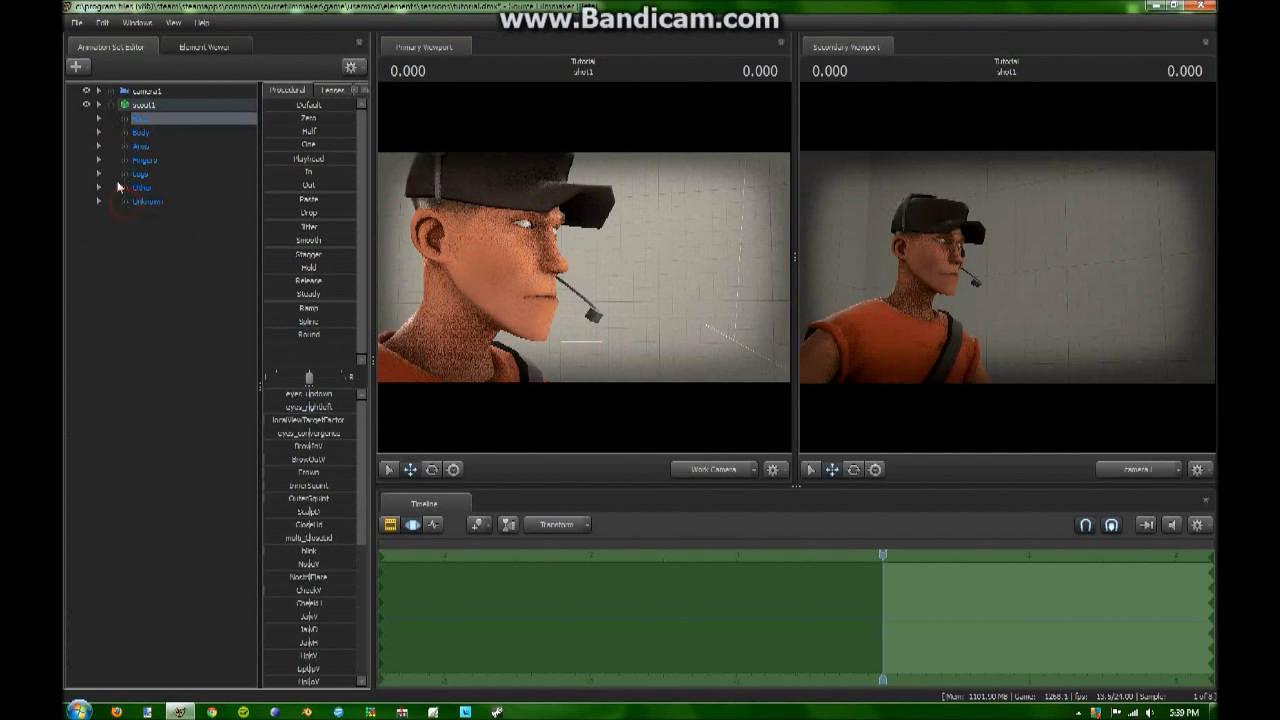
left_click(111, 106)
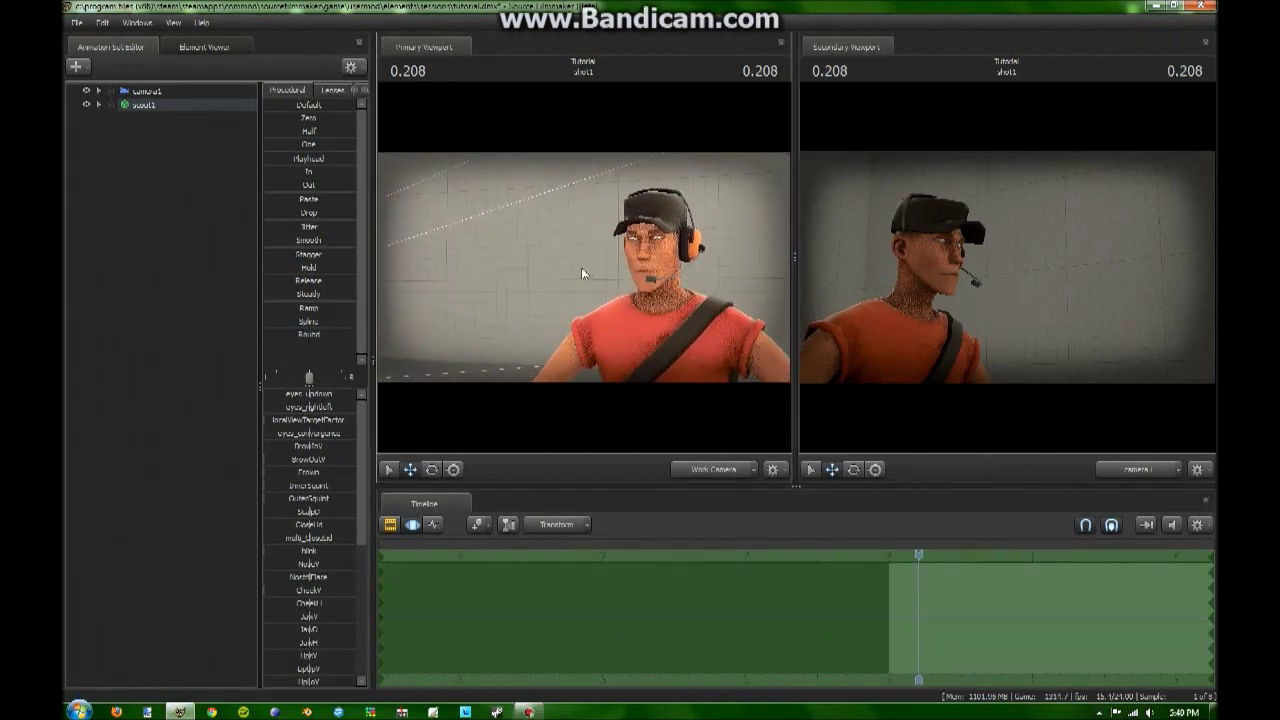
- Fly the work camera around scout1 to examine the model from the front, the headset side, far away and close up
left_click_drag(582, 273, 500, 295)
key("w")
left_click_drag(742, 290, 585, 268)
key("w")
key("w")
key("s")
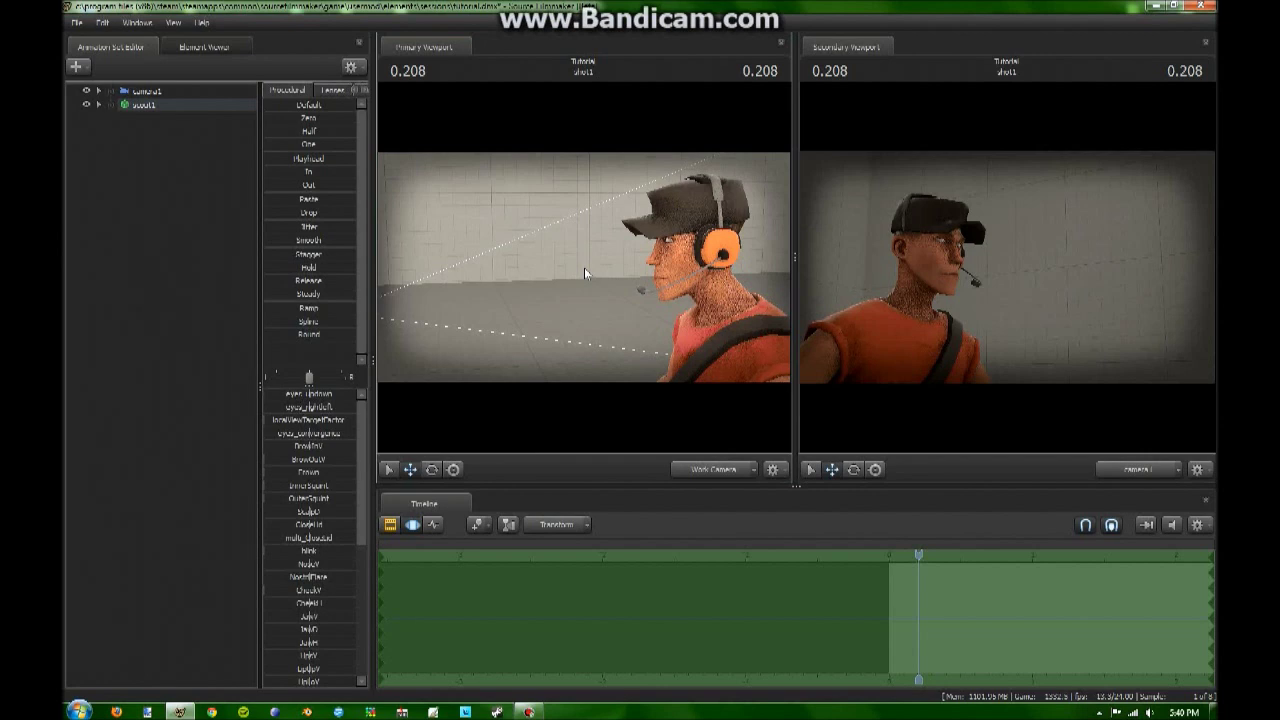
key("s")
left_click_drag(585, 268, 584, 268)
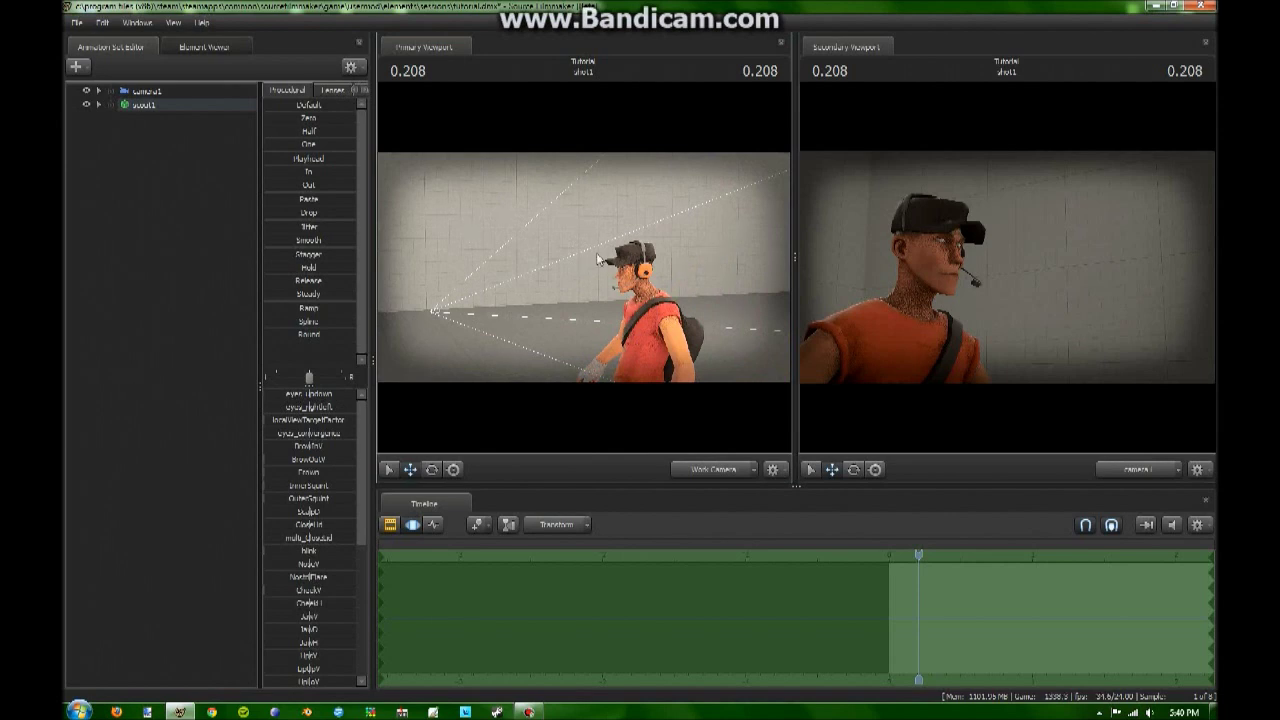
key("w")
mouse_move(598, 259)
left_mouse_down()
mouse_move(575, 275)
mouse_move(590, 268)
mouse_move(567, 260)
mouse_move(598, 259)
left_mouse_up()
key("w")
key("s")
key("s")
key("w")
key("d")
- Review the shot's picture, sound and overlay effects tracks in the Clip Editor, reframe scout1's face, and return to the Motion Editor
left_click(391, 526)
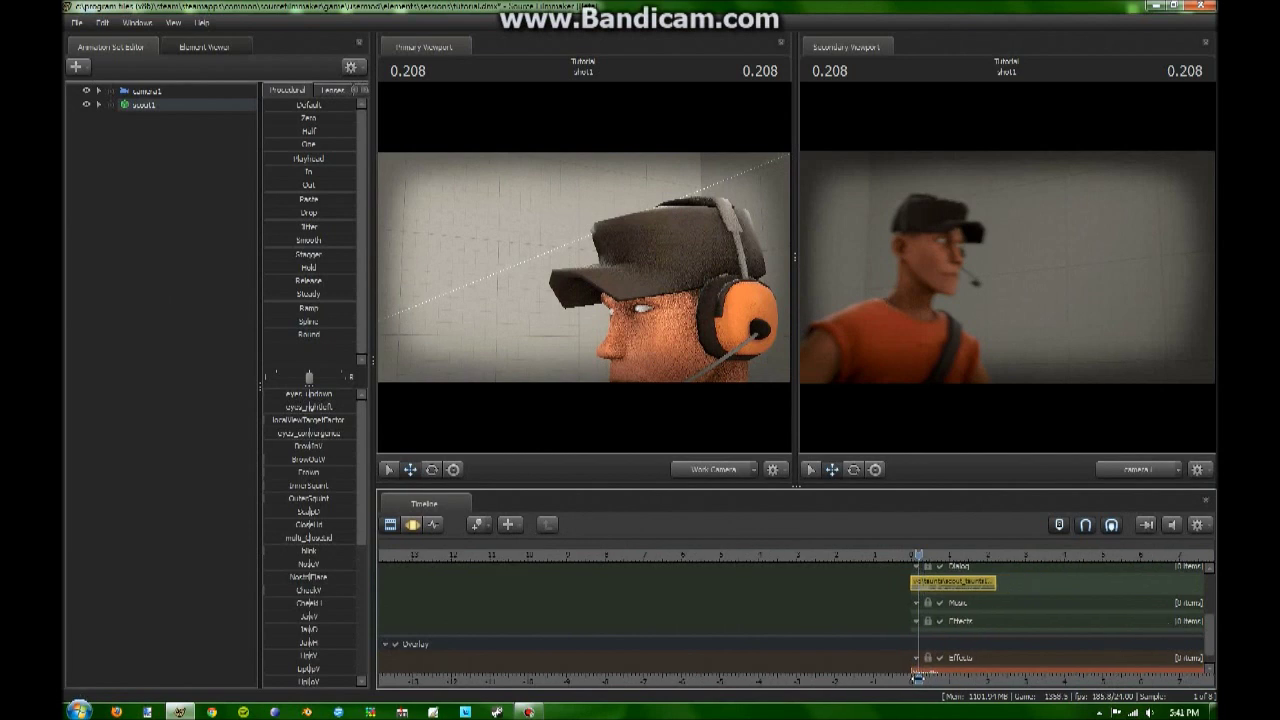
middle_click_drag(905, 670, 698, 664)
scroll(1207, 622, "up", 3)
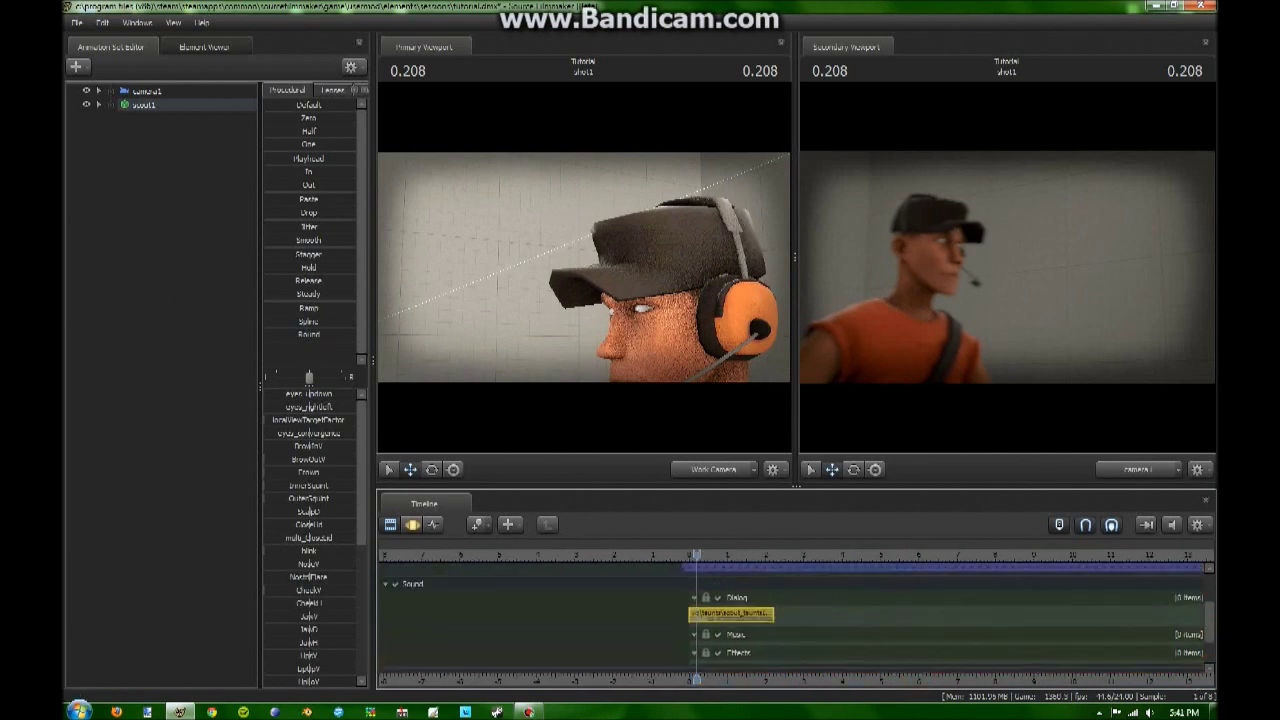
scroll(723, 610, "up", 2)
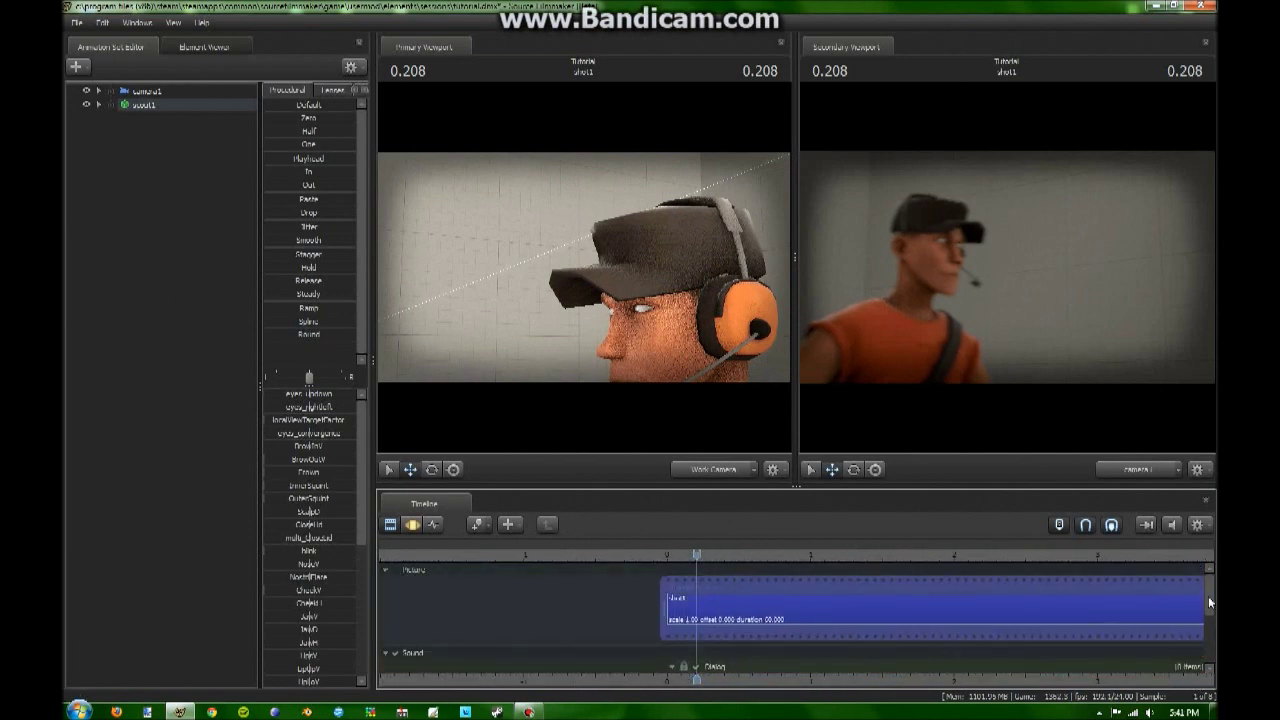
scroll(1208, 600, "down", 3)
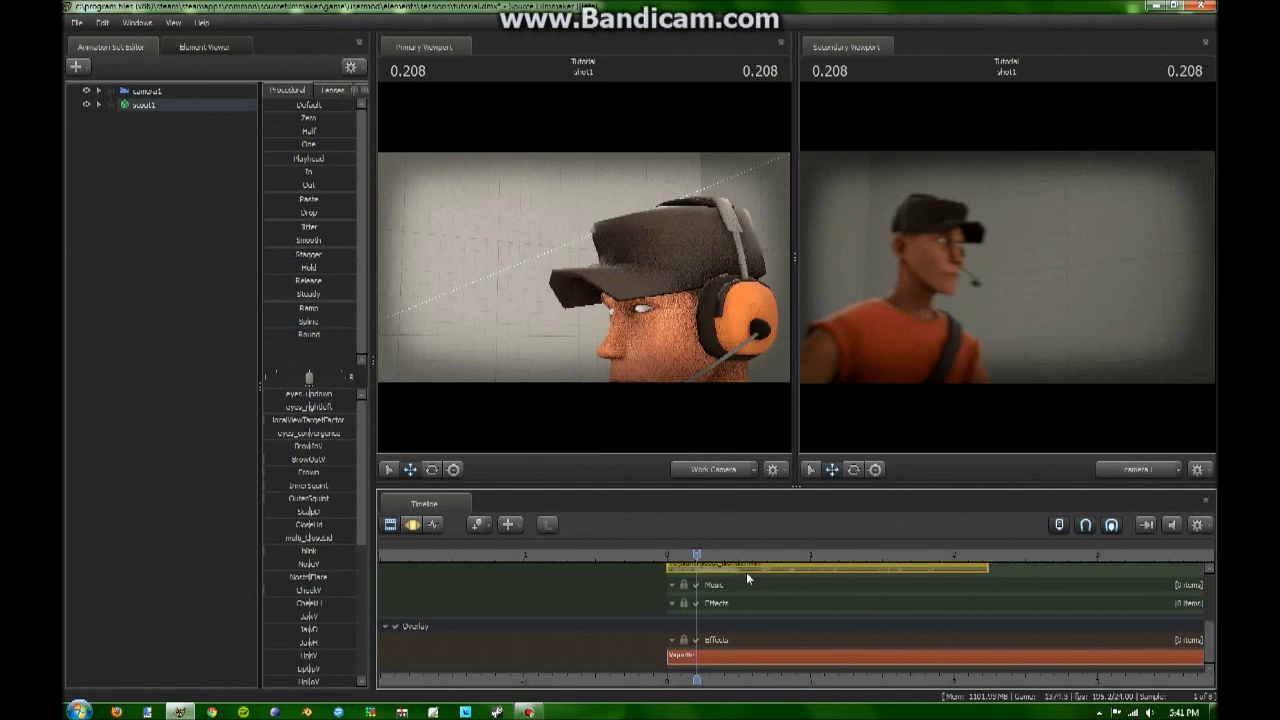
left_click_drag(576, 292, 624, 374)
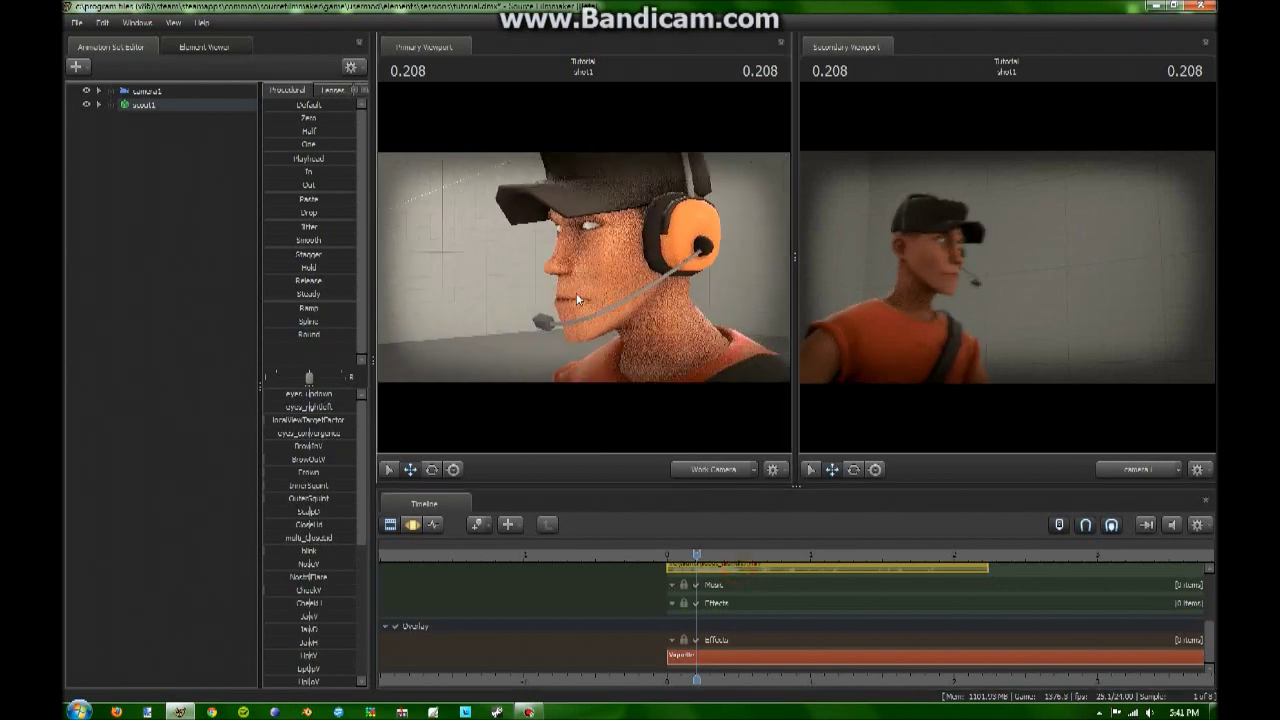
left_click_drag(358, 448, 327, 537)
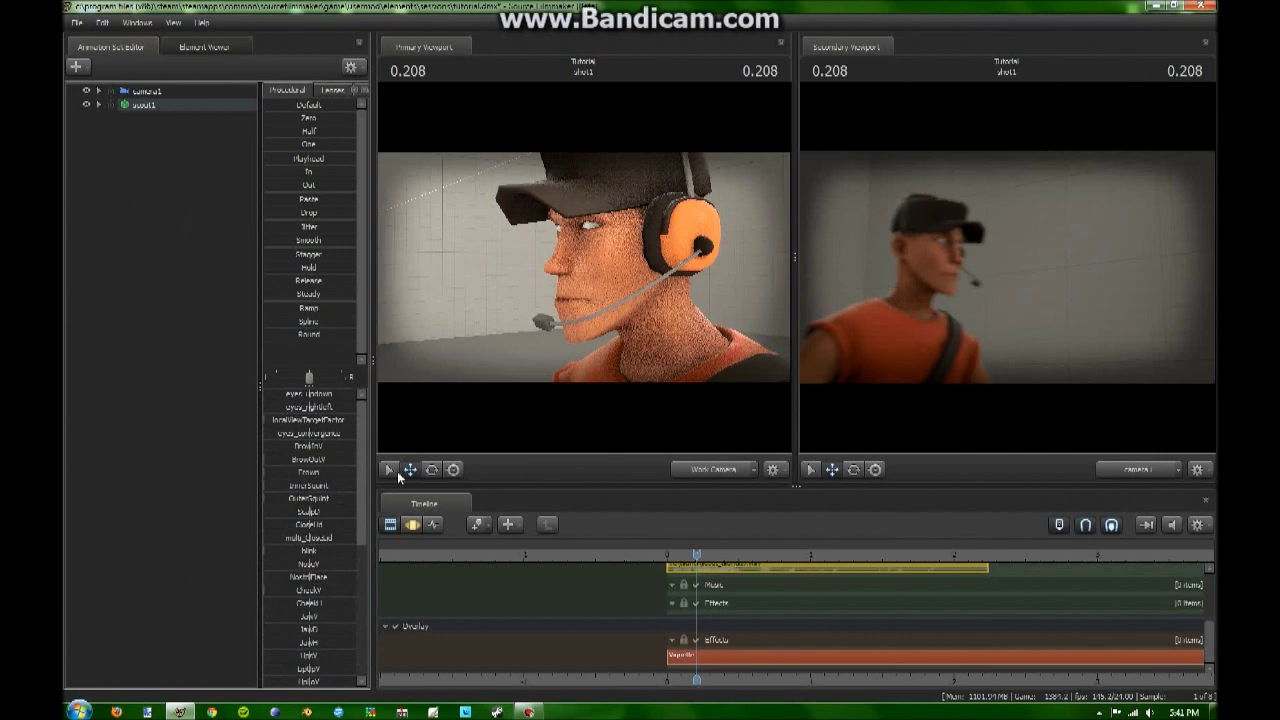
left_click(404, 528)
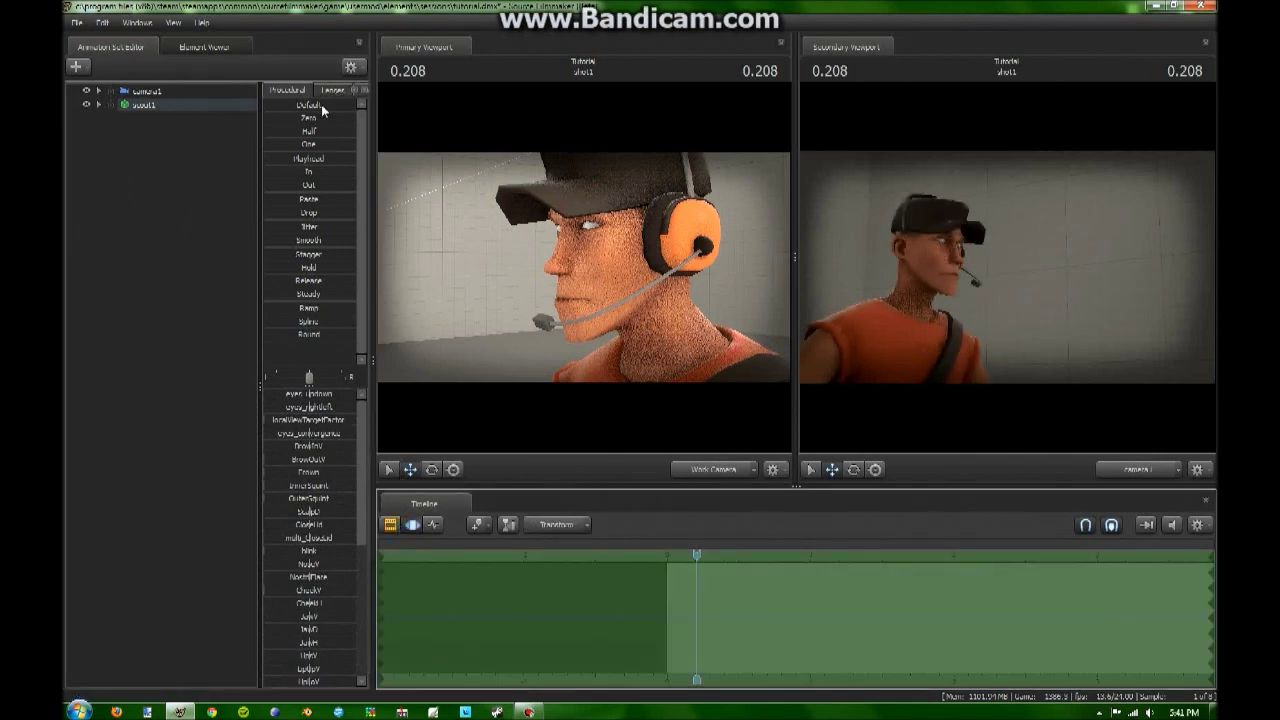
- Try the 35 mm and 50 mm lens presets in the Motion Editor and view scout1 from farther back
left_click(326, 91)
left_click(320, 158)
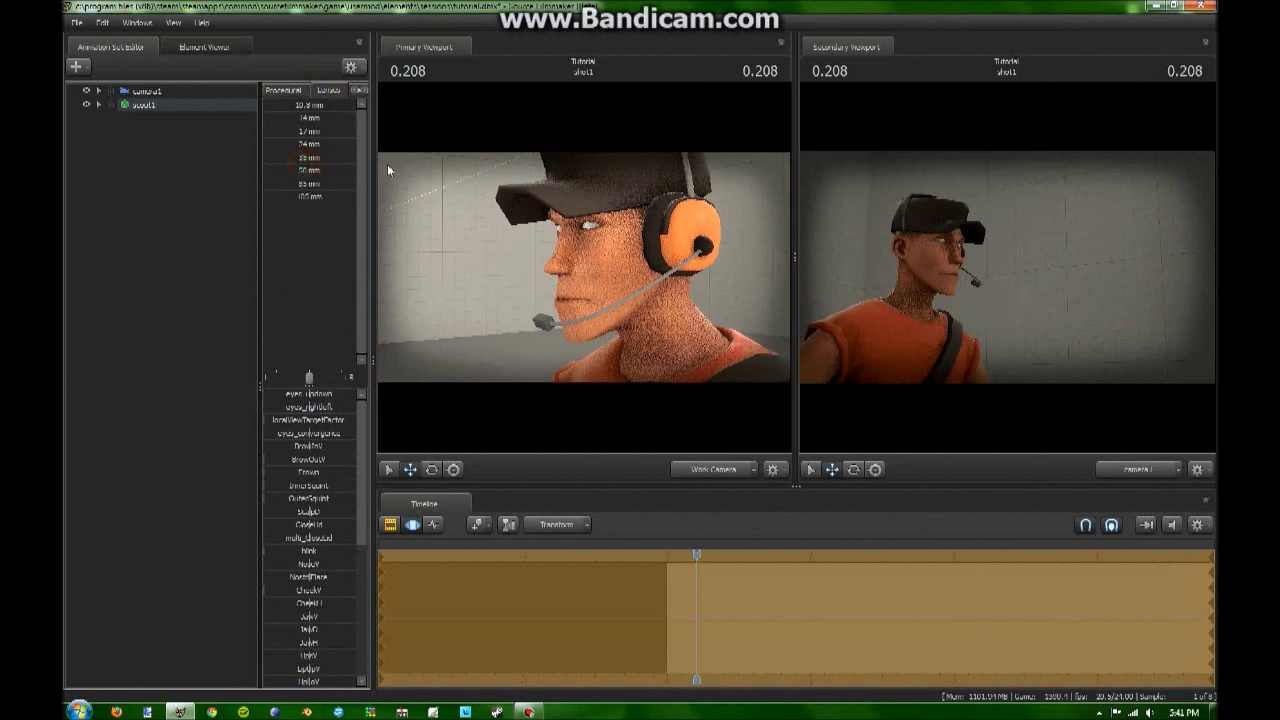
left_click(327, 174)
mouse_move(584, 268)
left_mouse_down()
mouse_move(614, 209)
mouse_move(584, 218)
mouse_move(640, 232)
mouse_move(583, 267)
left_mouse_up()
key("s")
key("w")
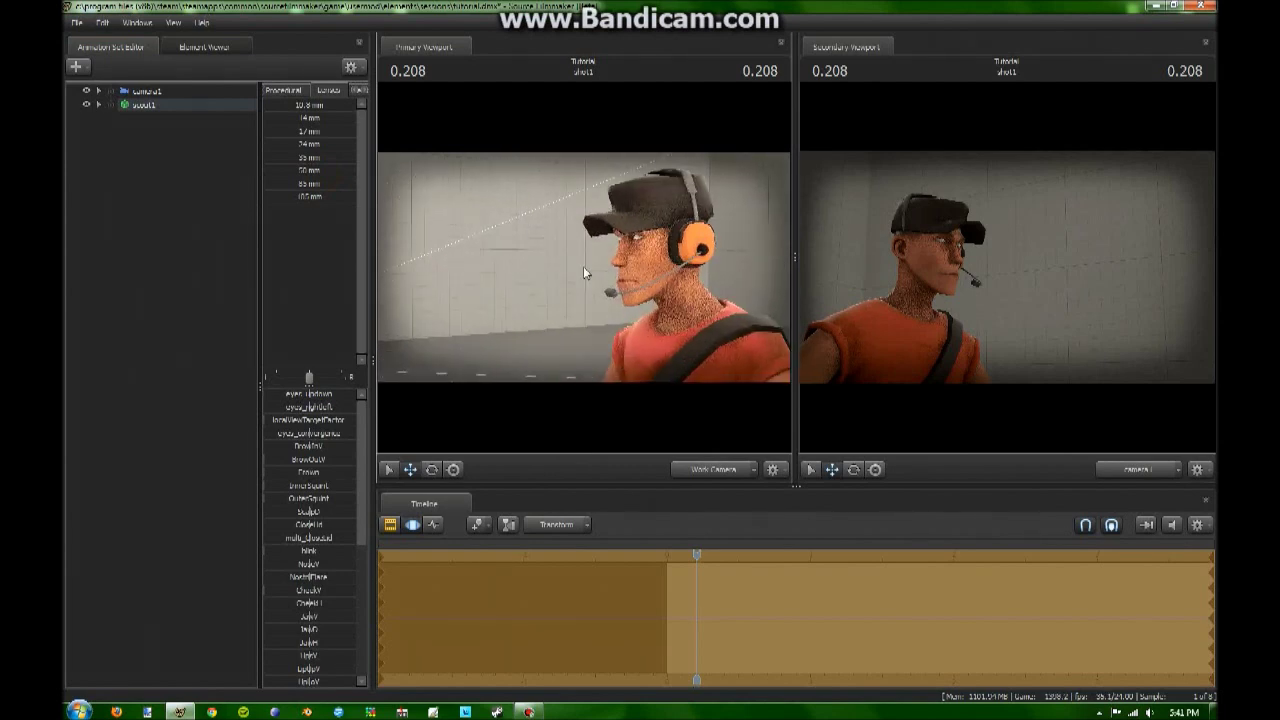